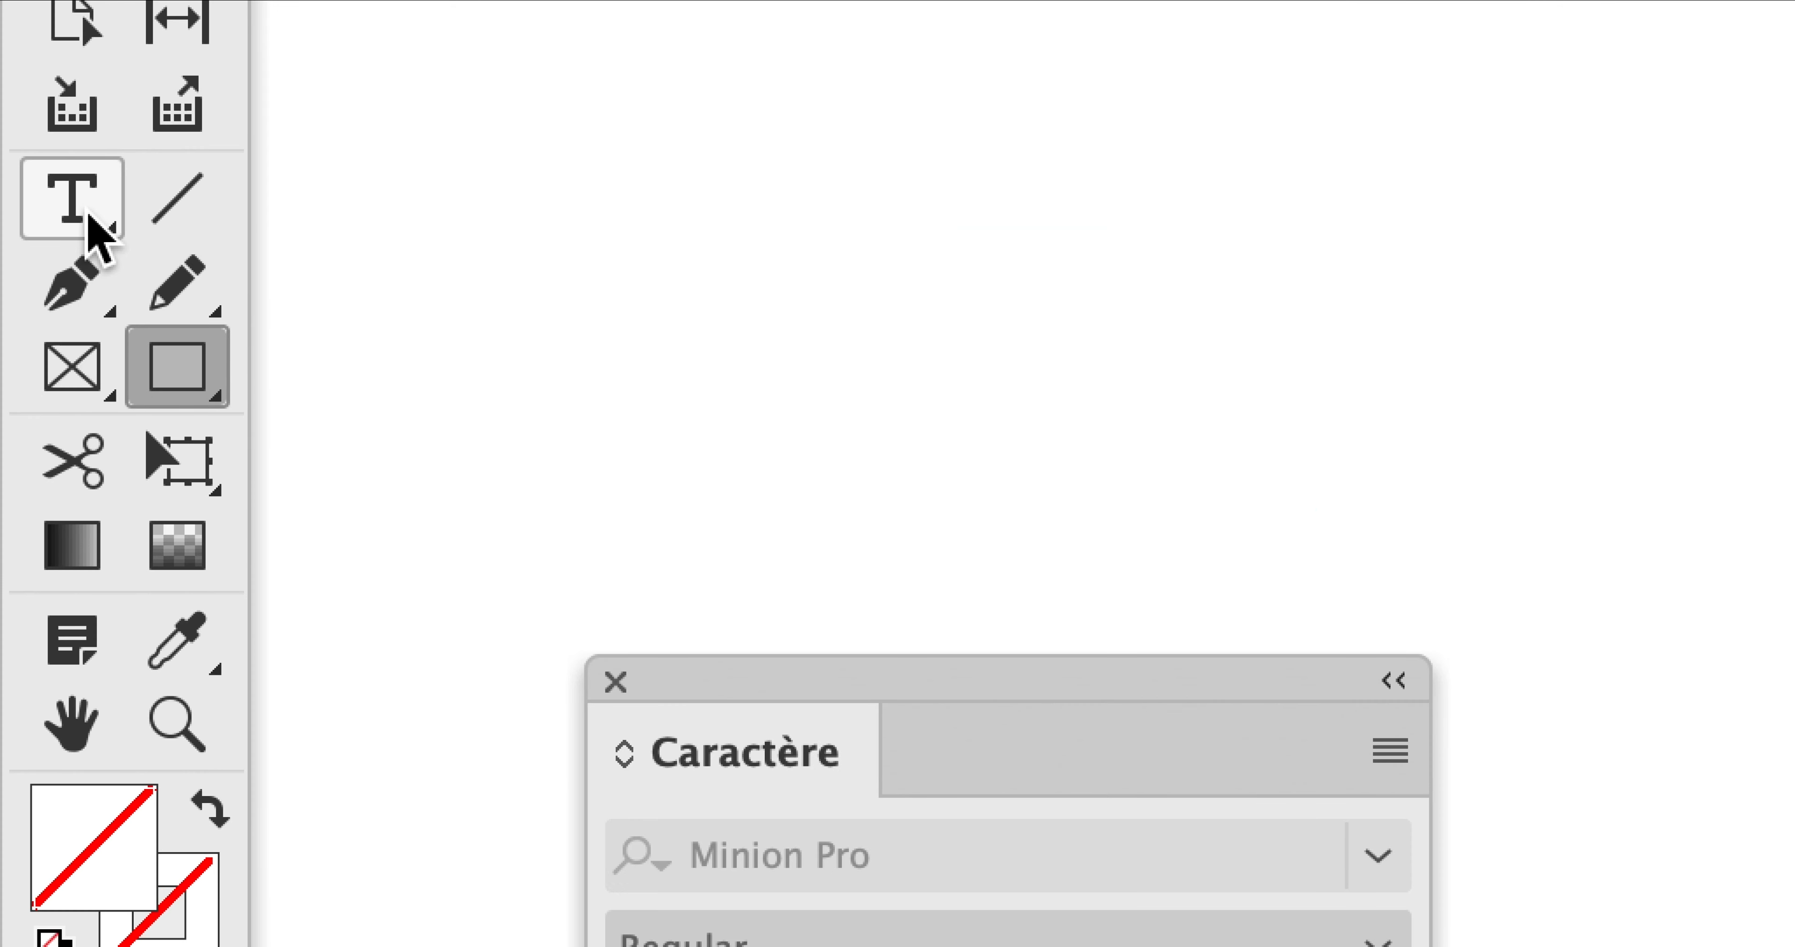
# Turn the empty frame inside the page margins into a text frame with the Type tool and leave text editing.
pyautogui.click(88, 213)
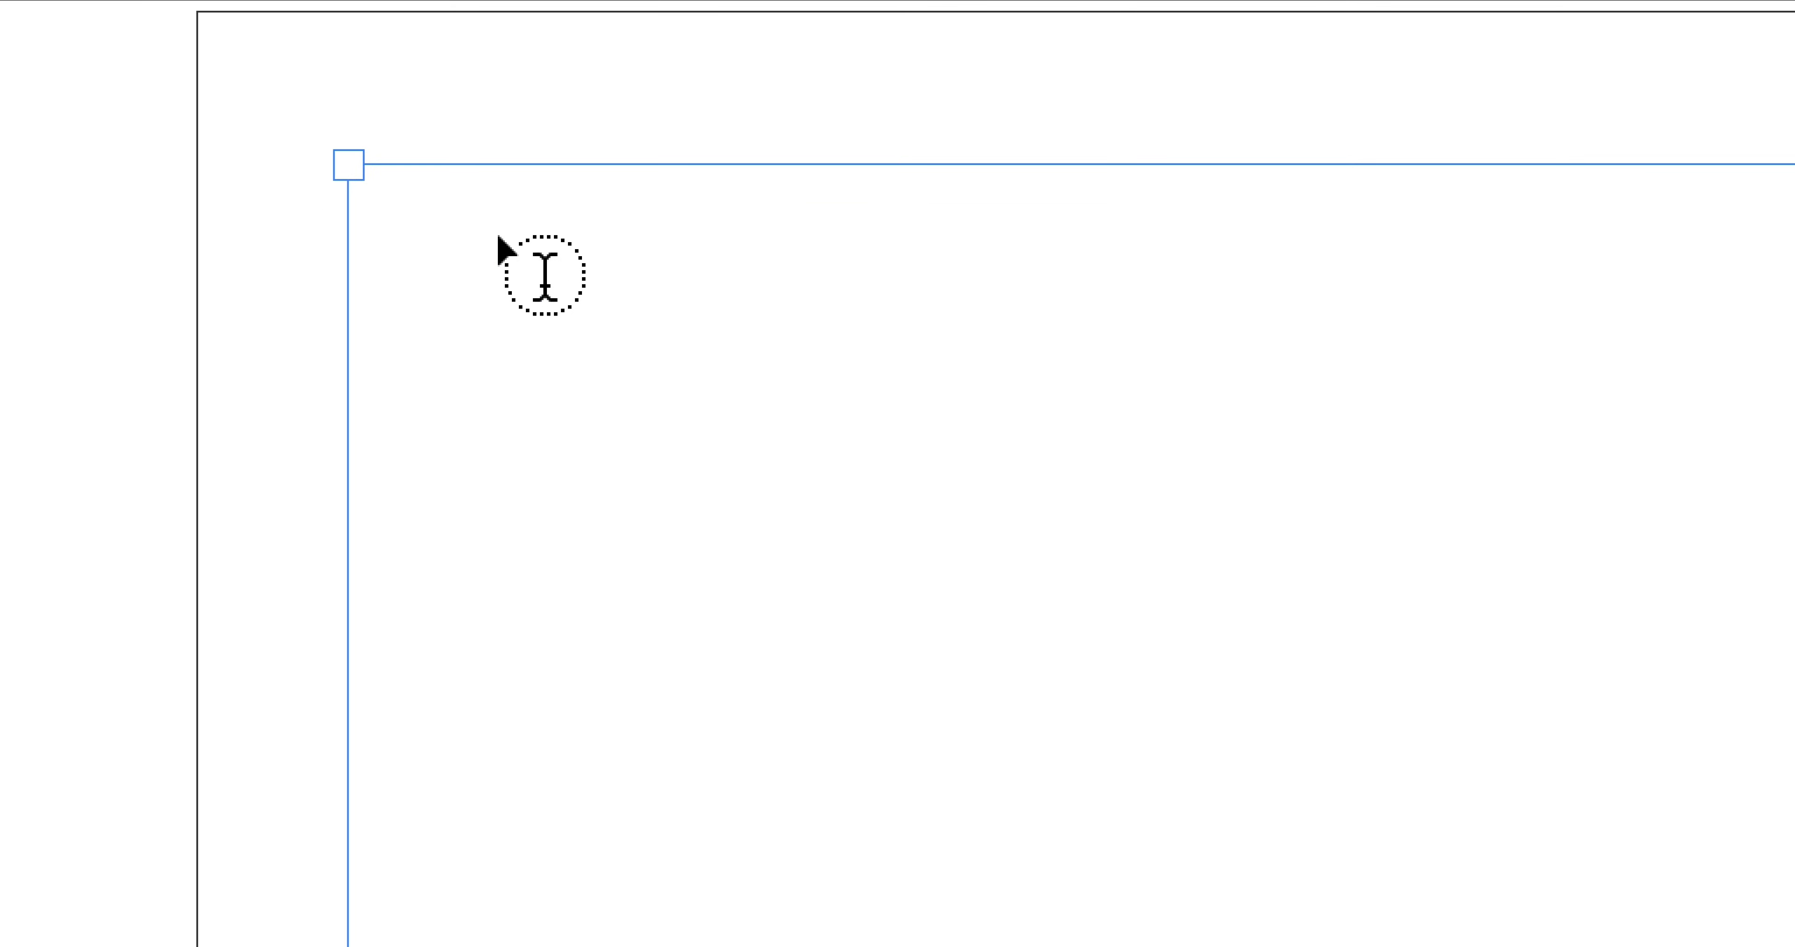
pyautogui.click(545, 276)
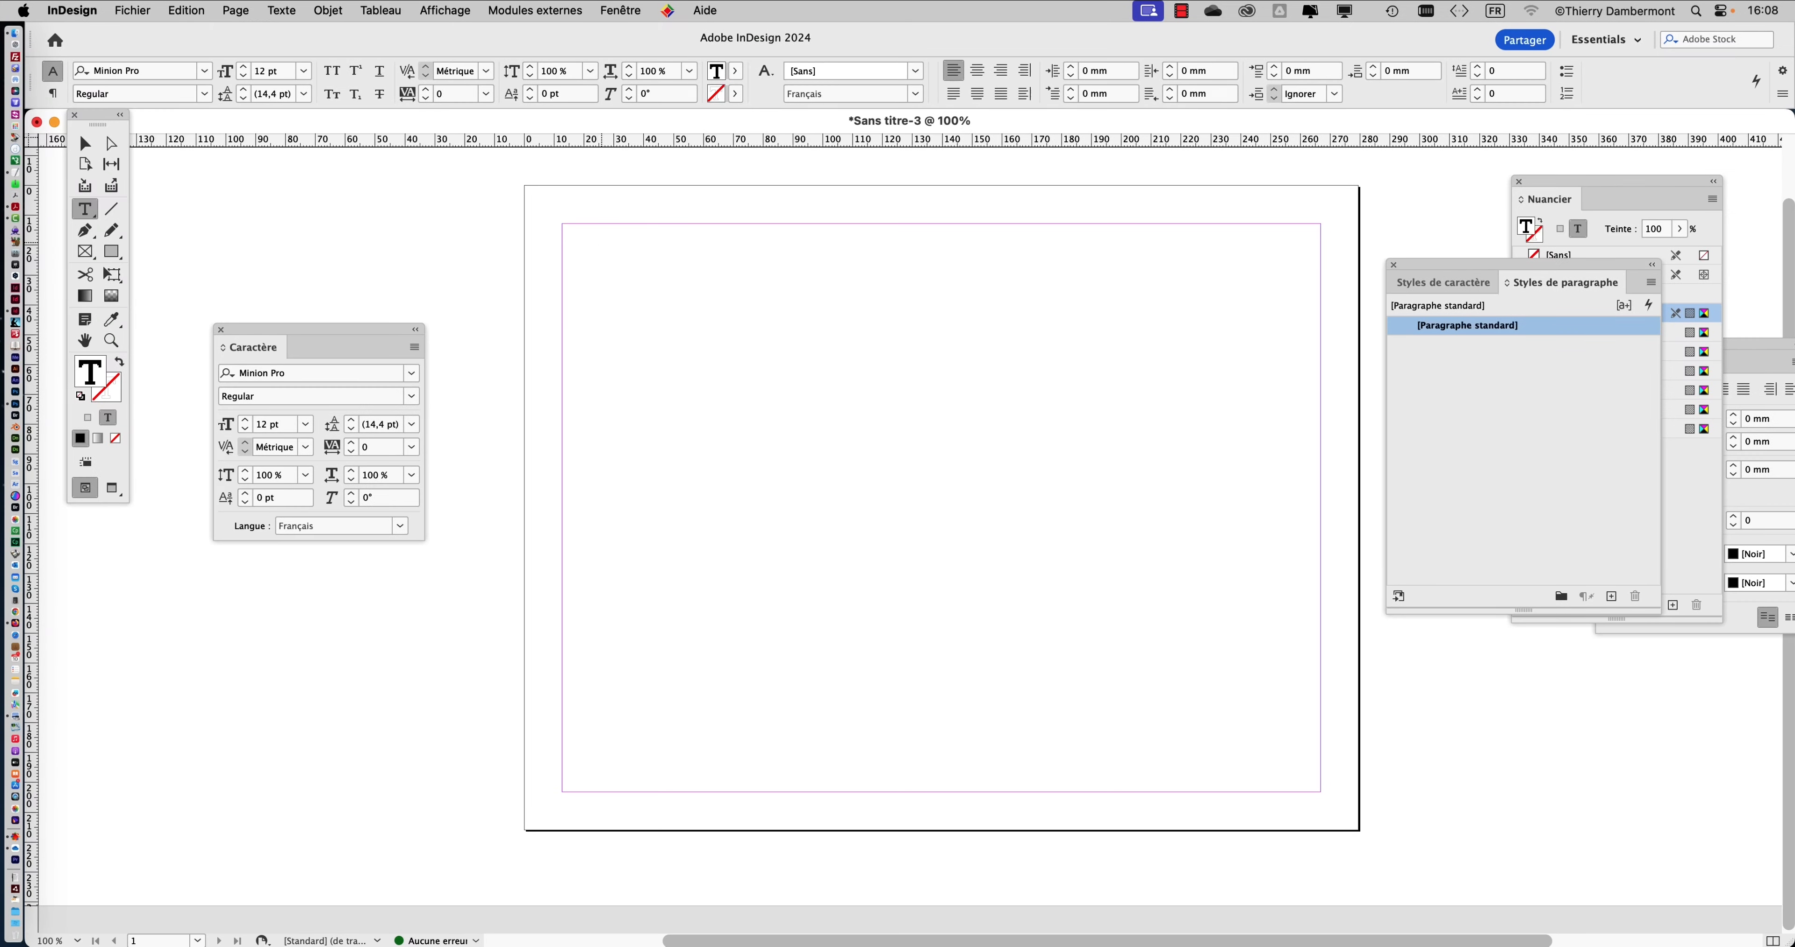
pyautogui.press('Escape')
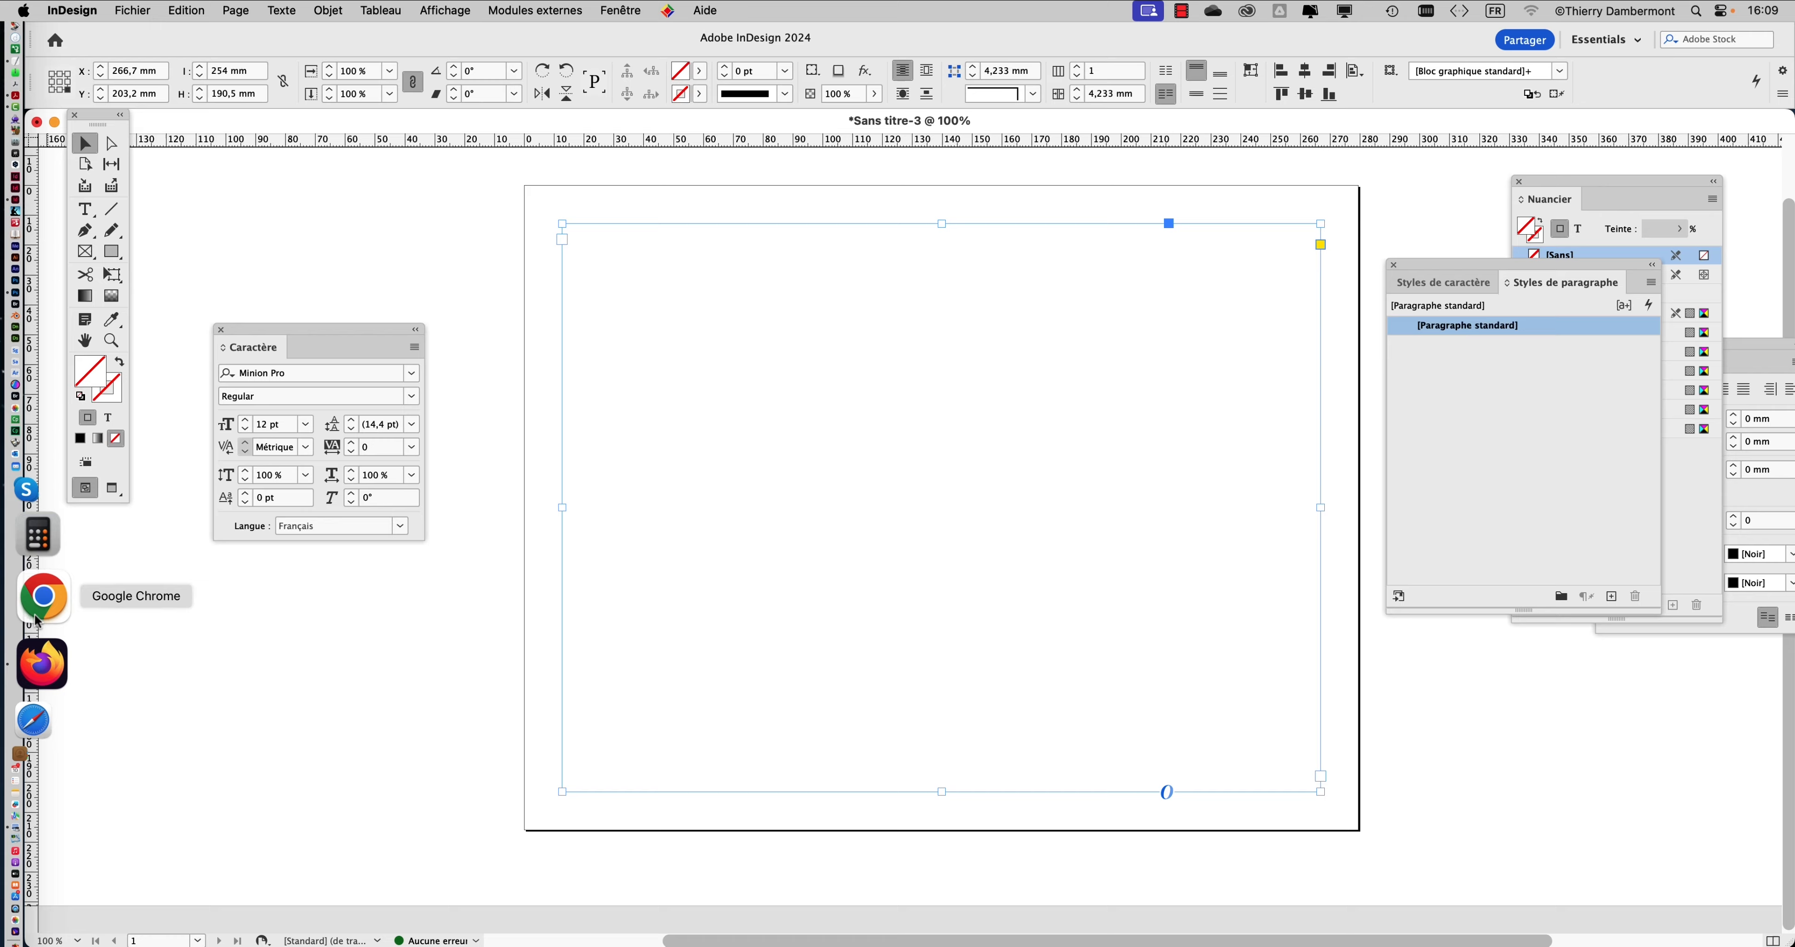
# Switch to Google Chrome, search the web for "rivières wikipedia" and open the "Rivière — Wikipédia" article.
pyautogui.click(37, 619)
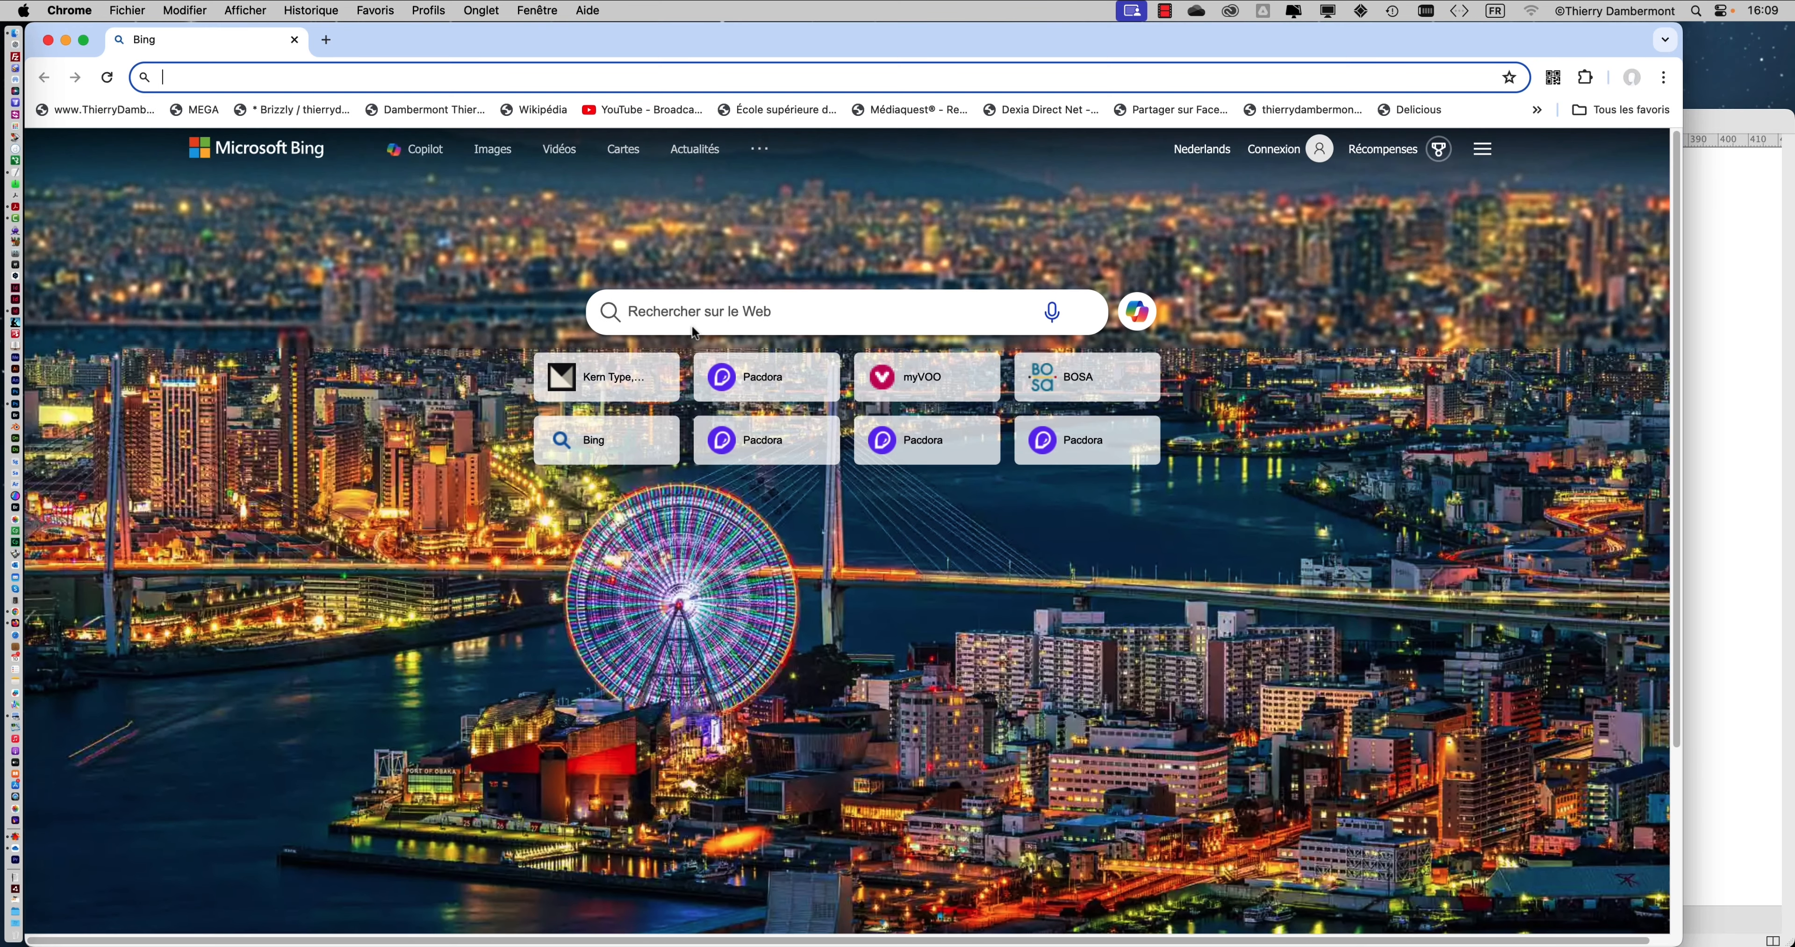
pyautogui.click(671, 314)
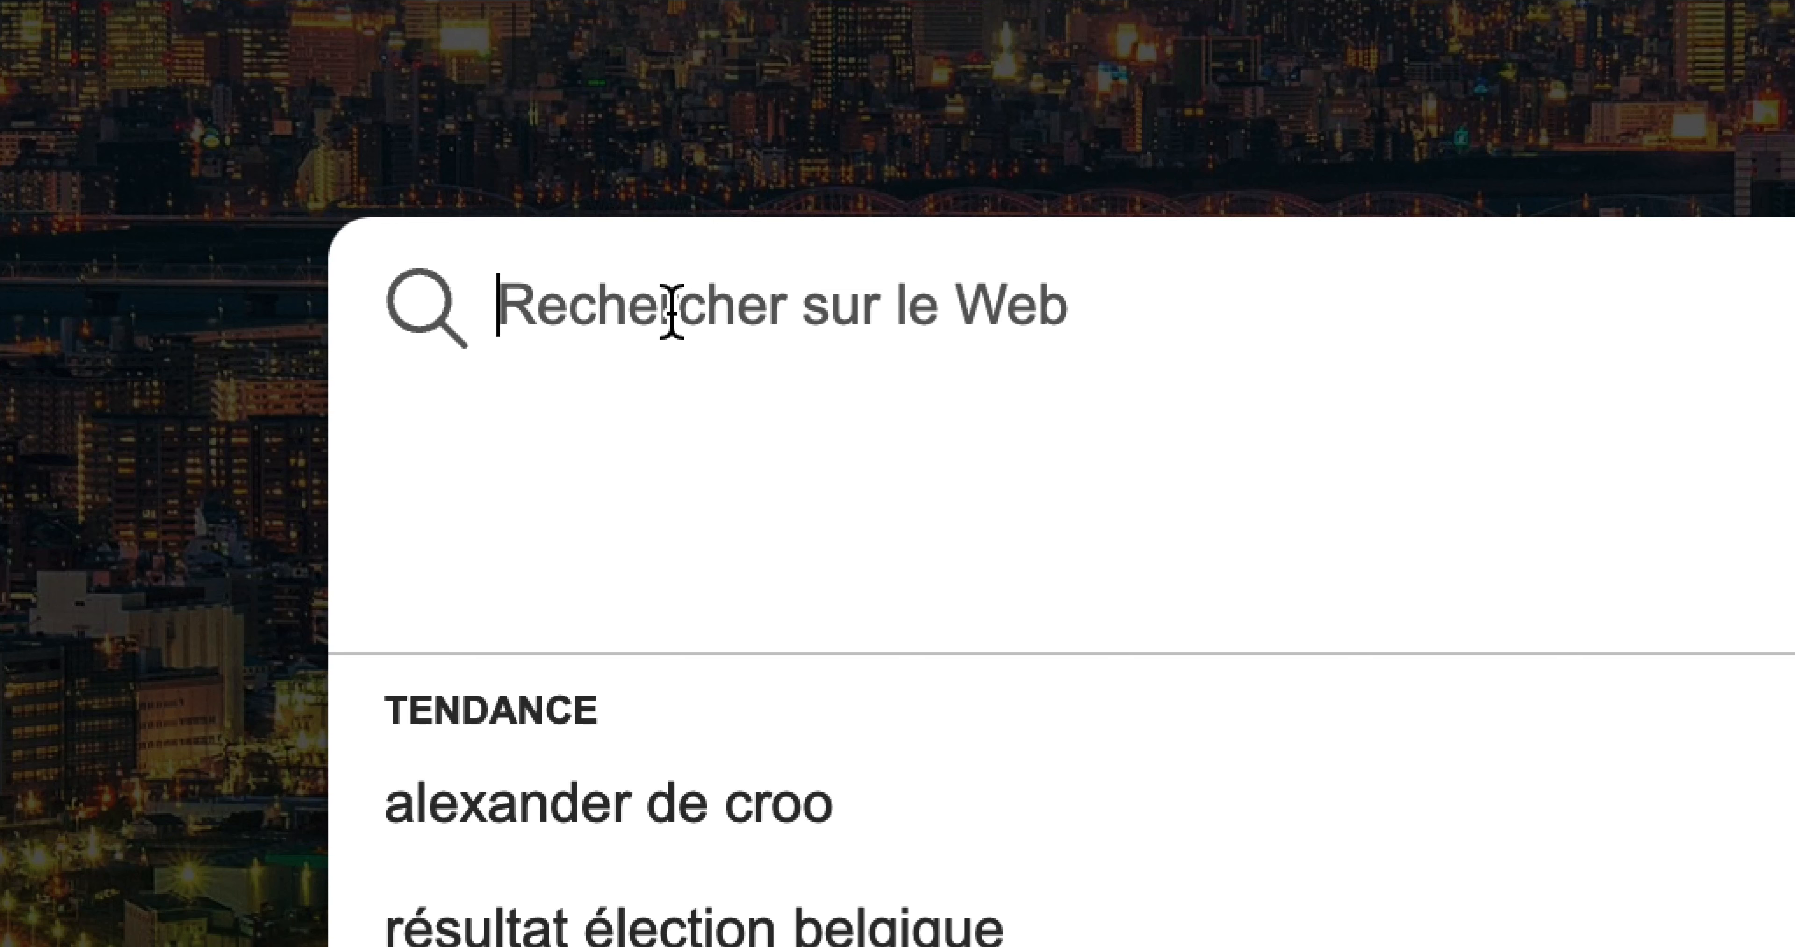
pyautogui.write('rivi')
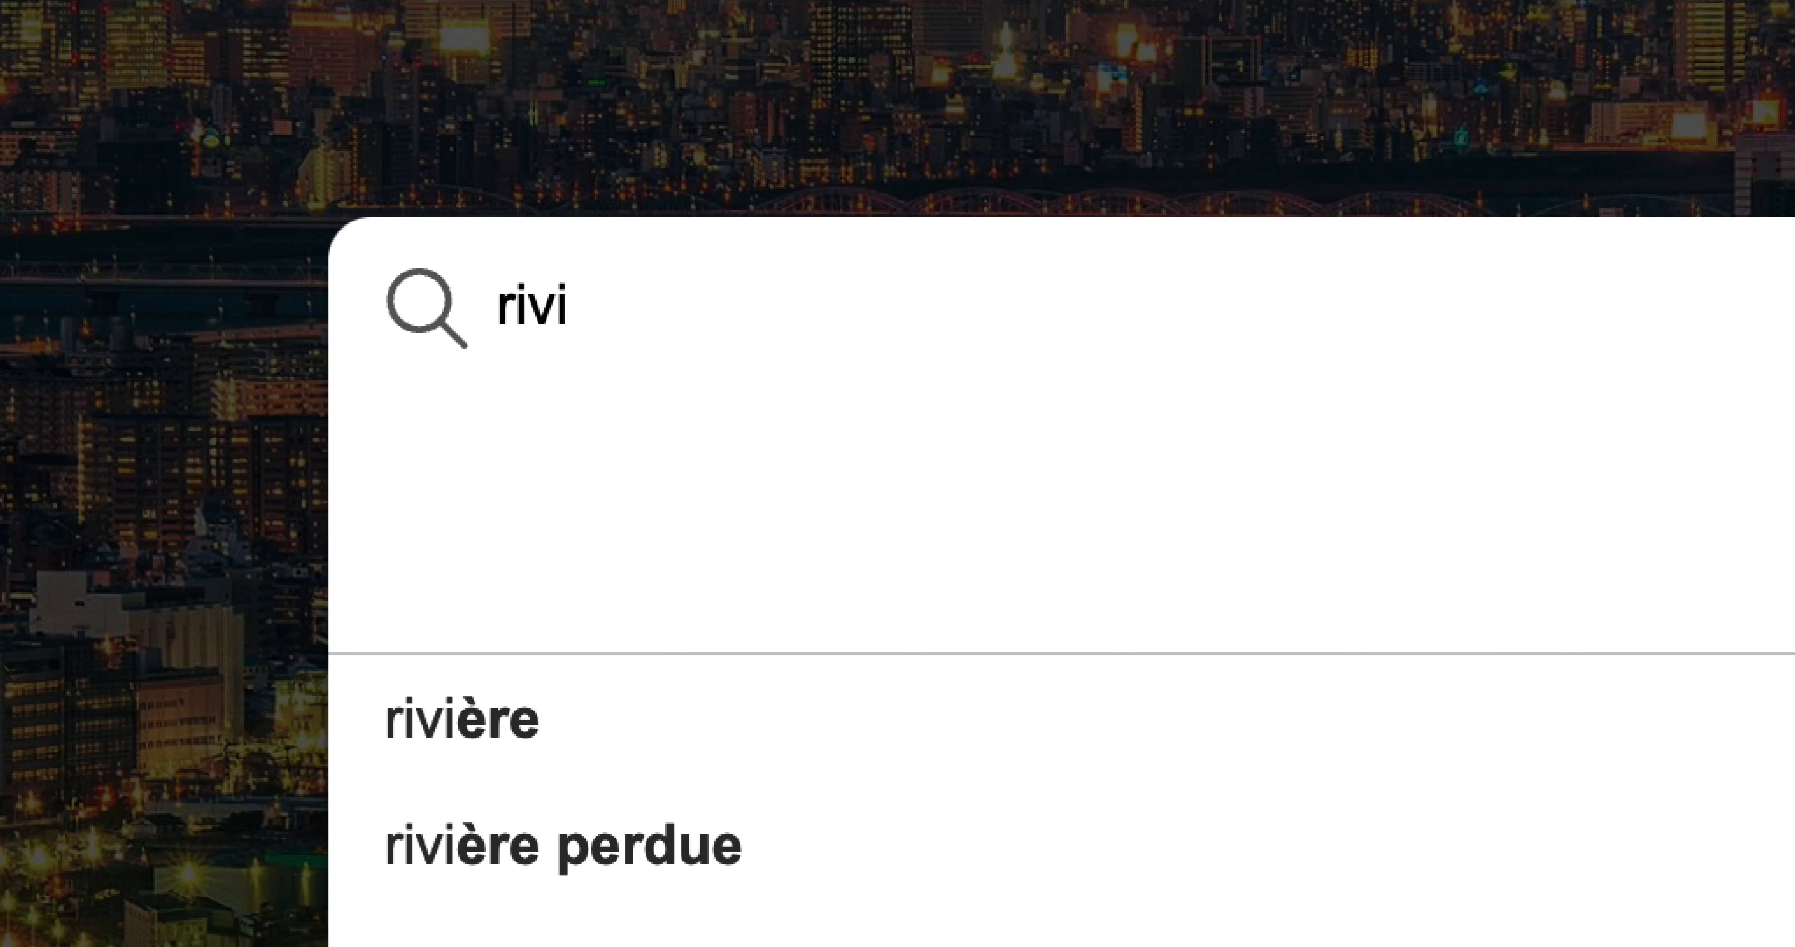
pyautogui.write('ères wi')
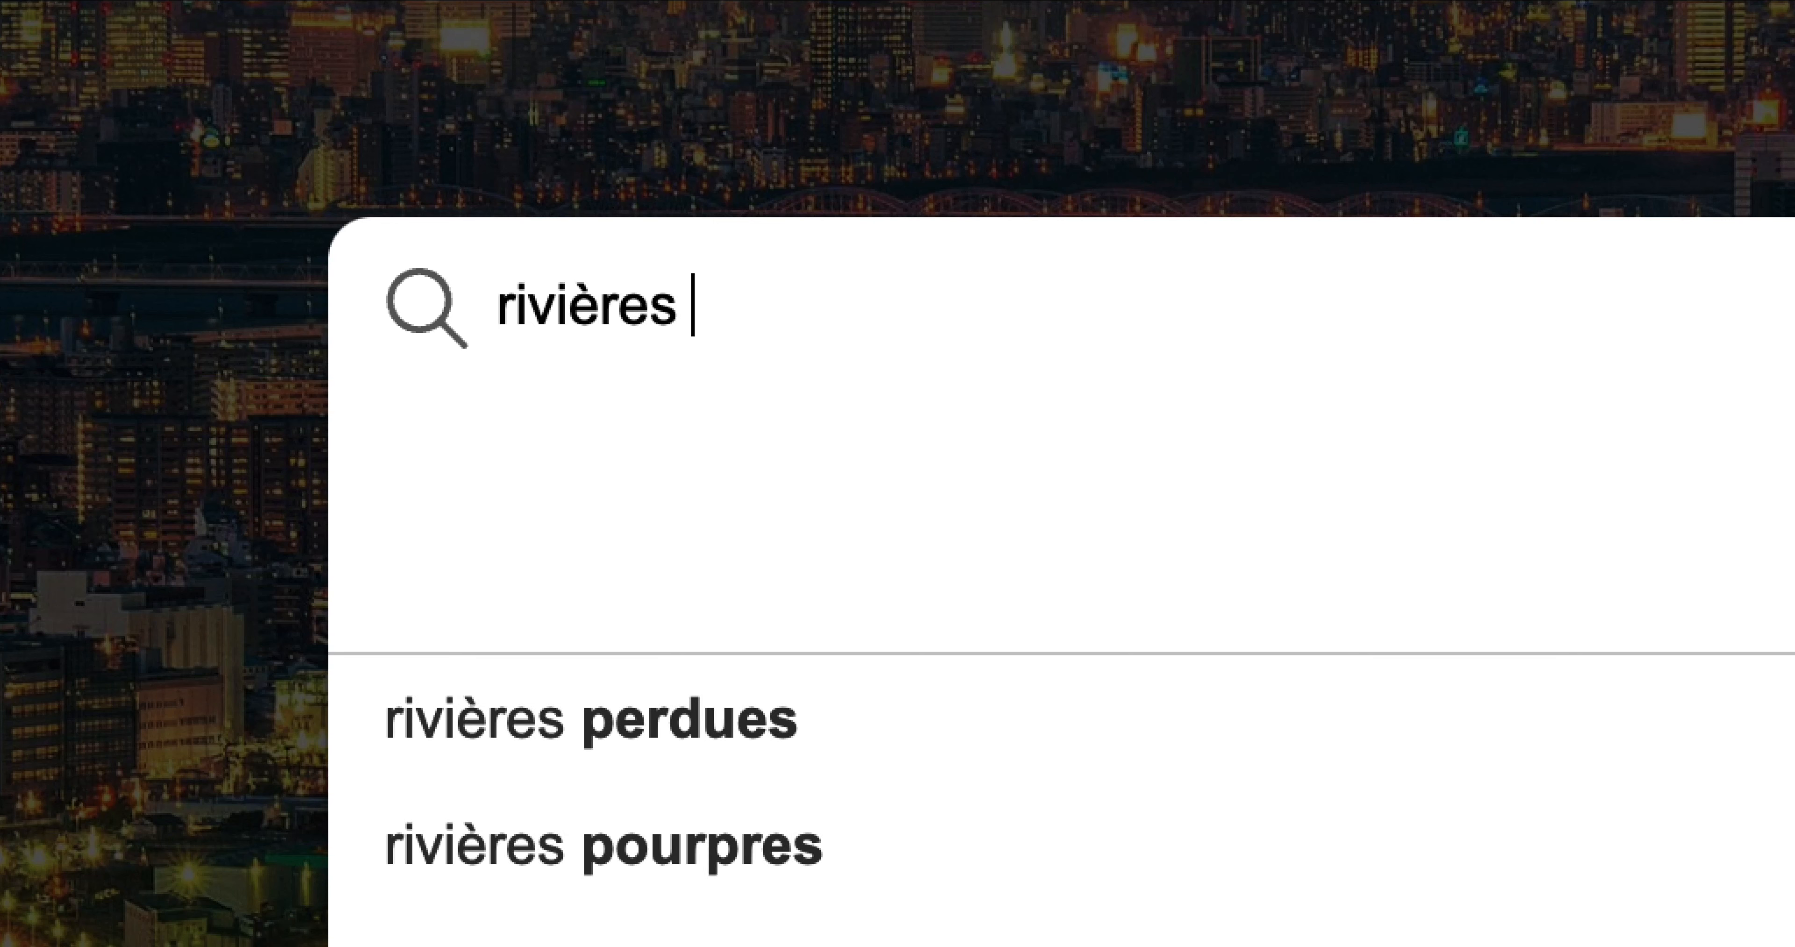
pyautogui.write('kipedia')
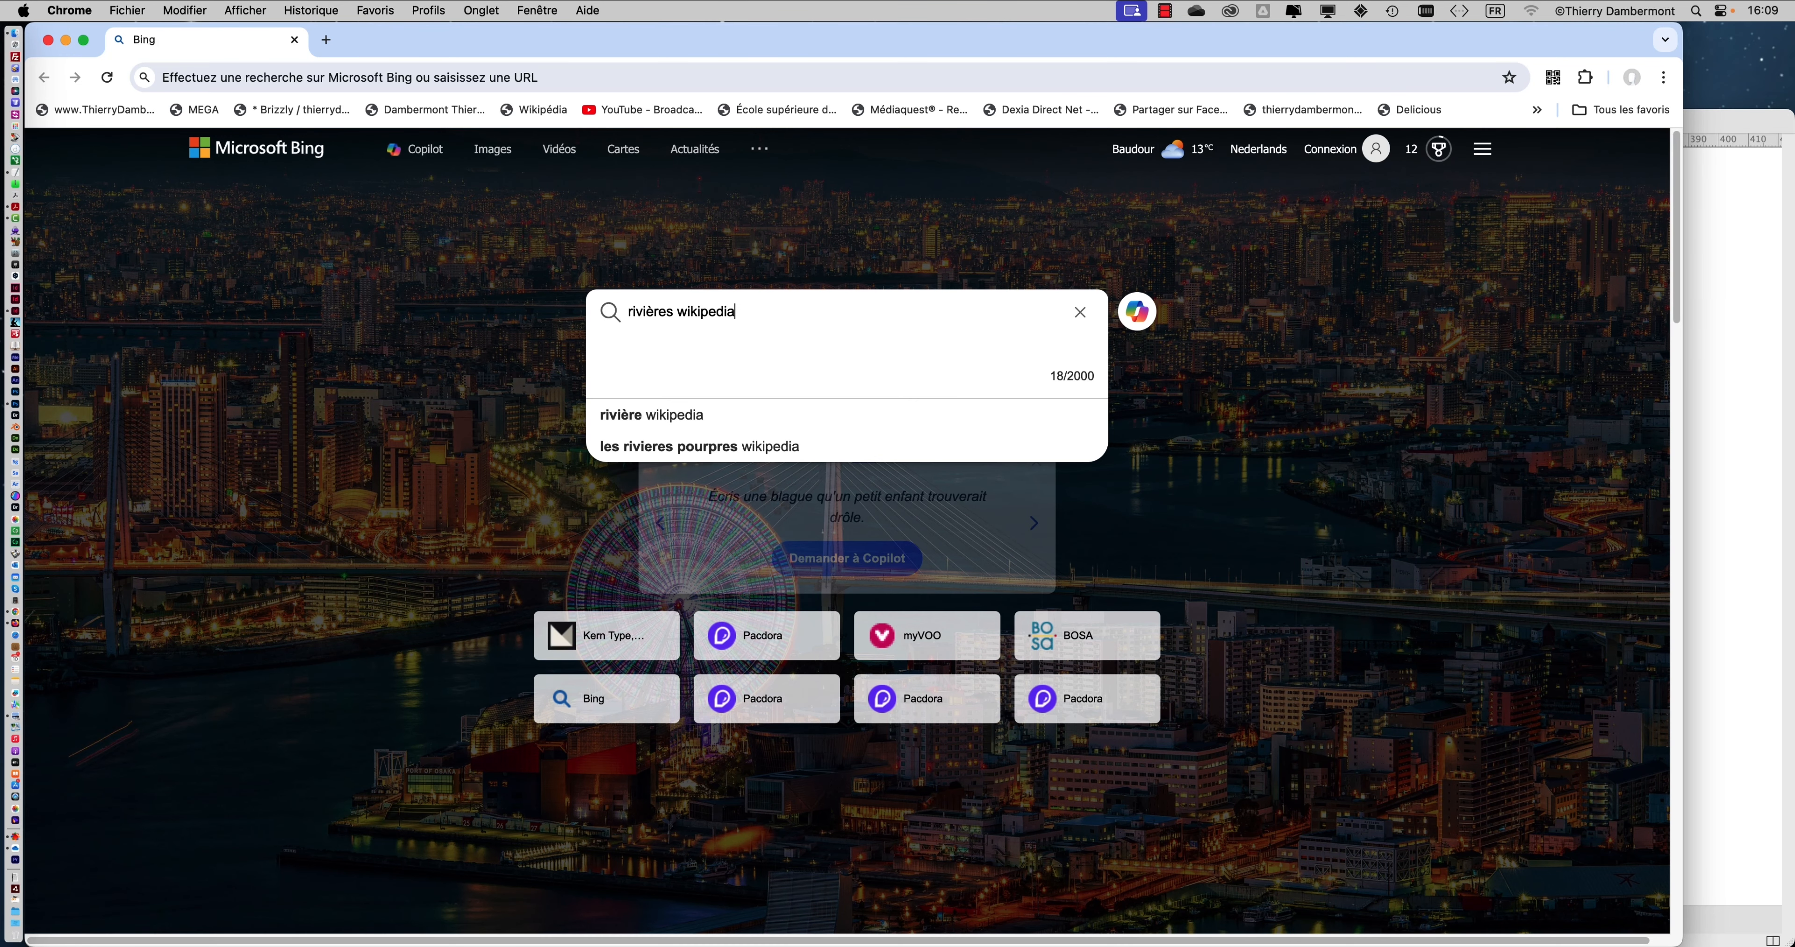
pyautogui.press('Return')
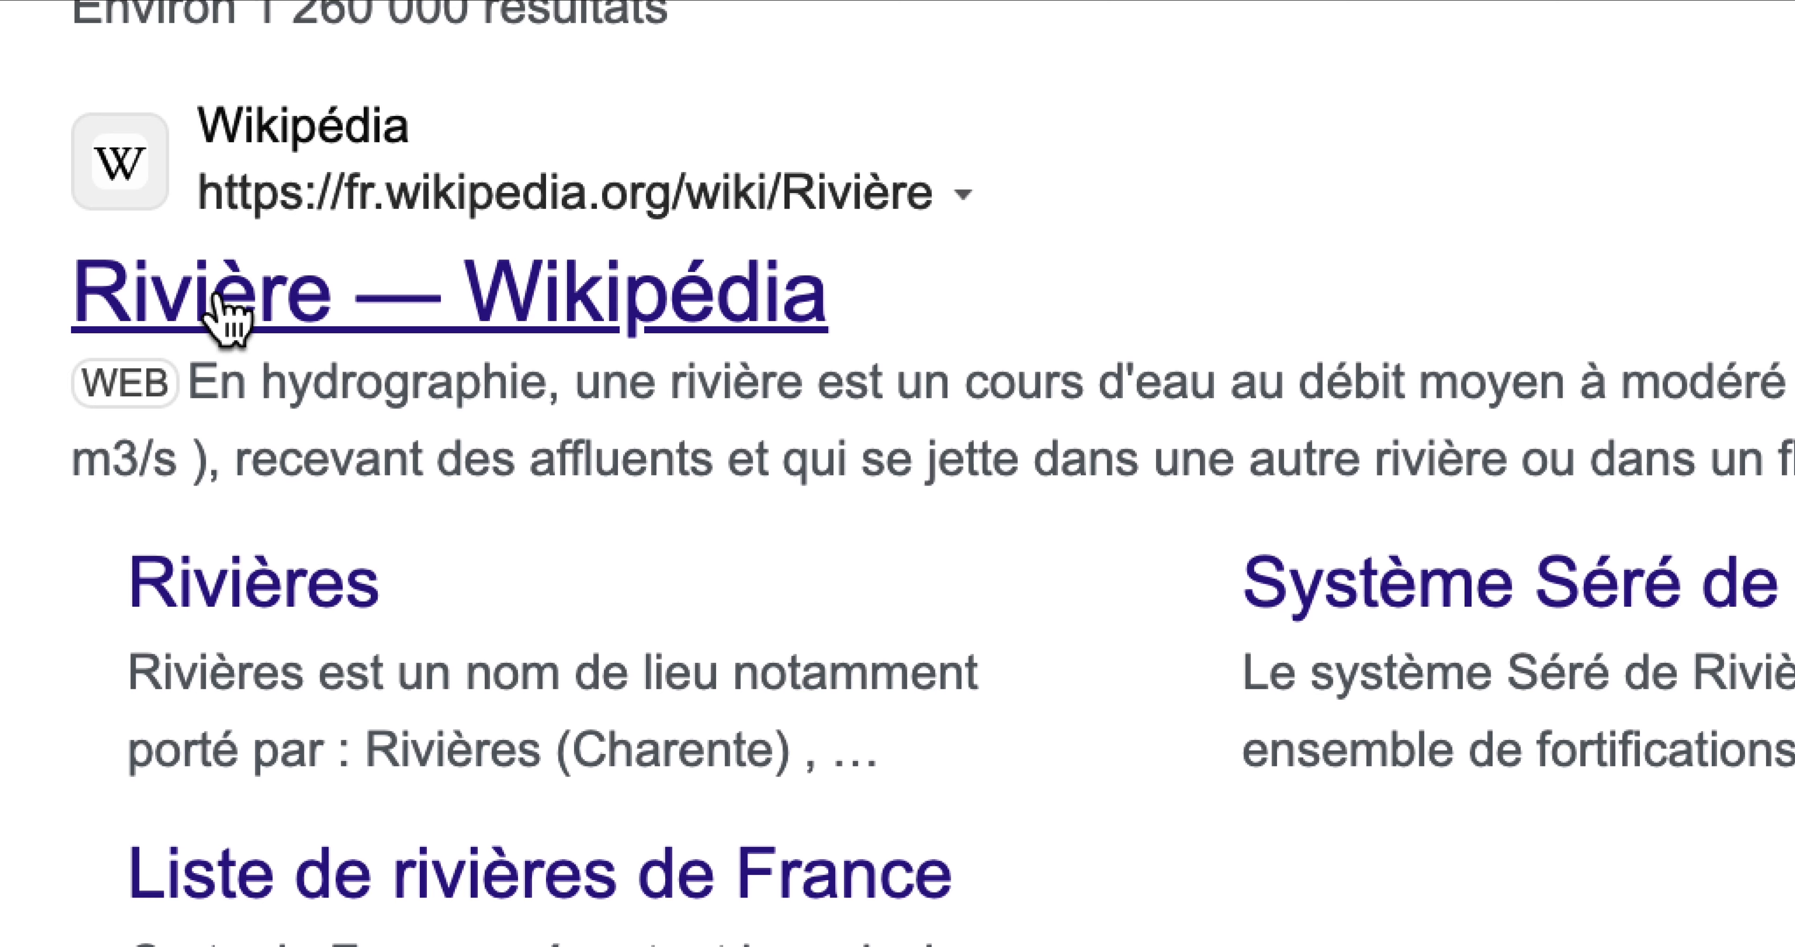
pyautogui.click(220, 313)
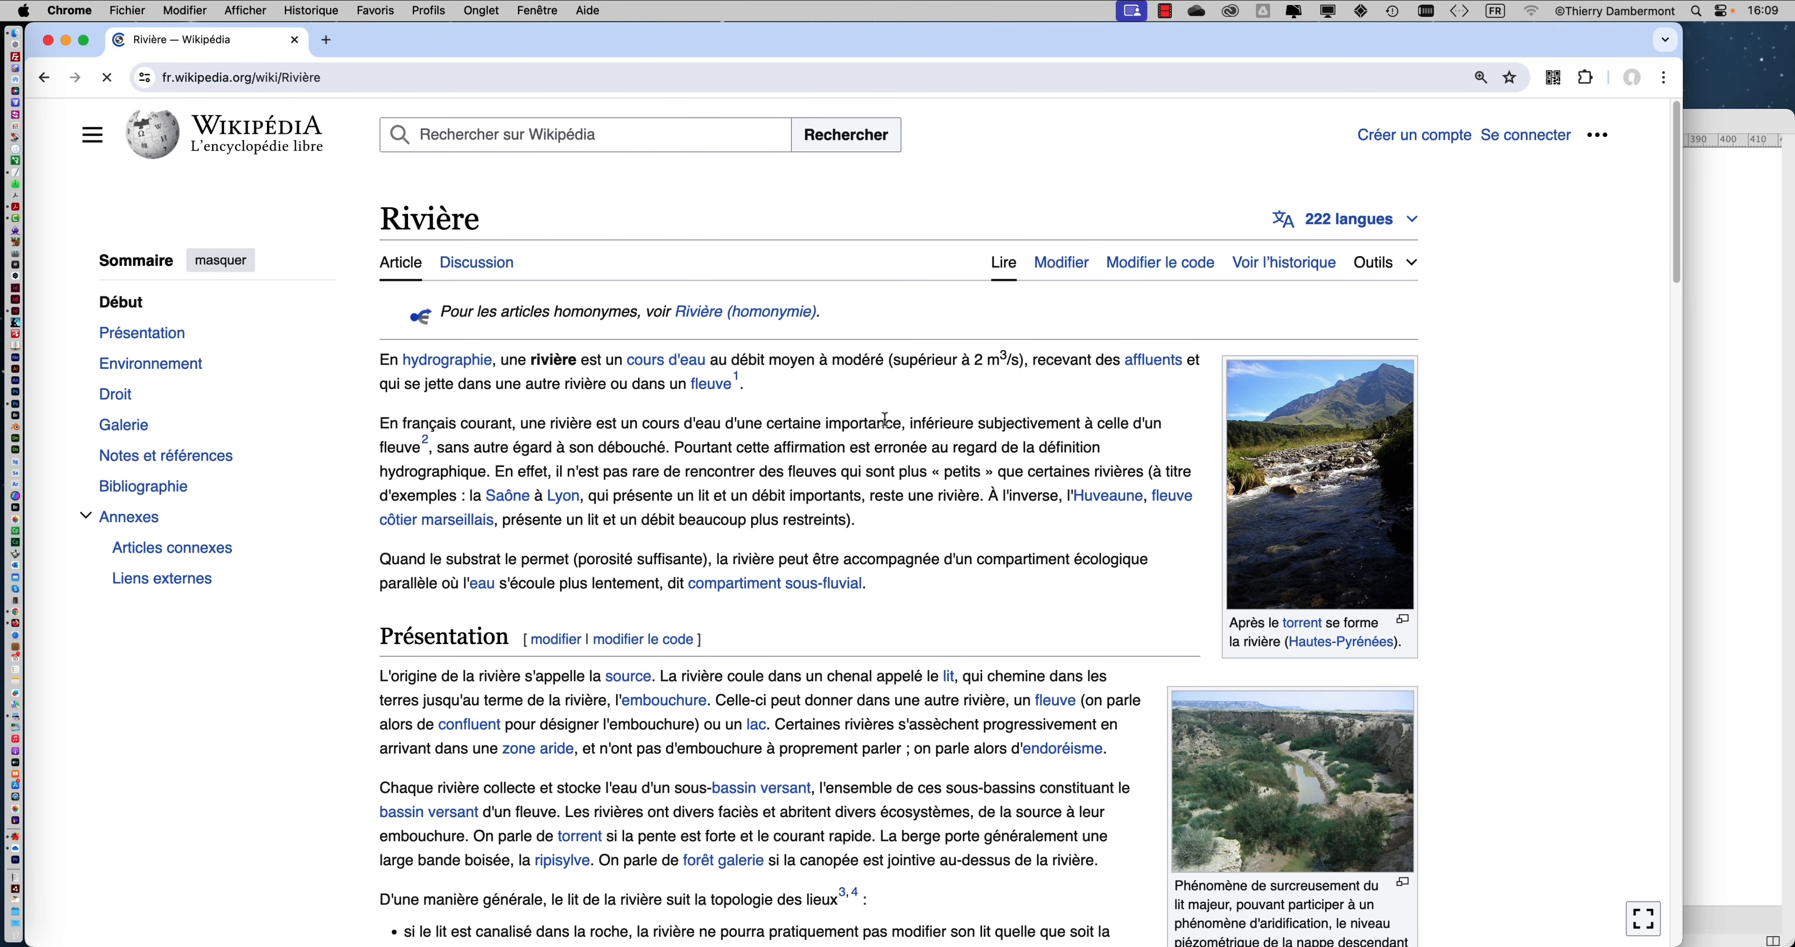
# Copy the three introductory paragraphs of the article, from "En hydrographie" to "compartiment sous-fluvial".
pyautogui.scroll(-1, 884, 423)
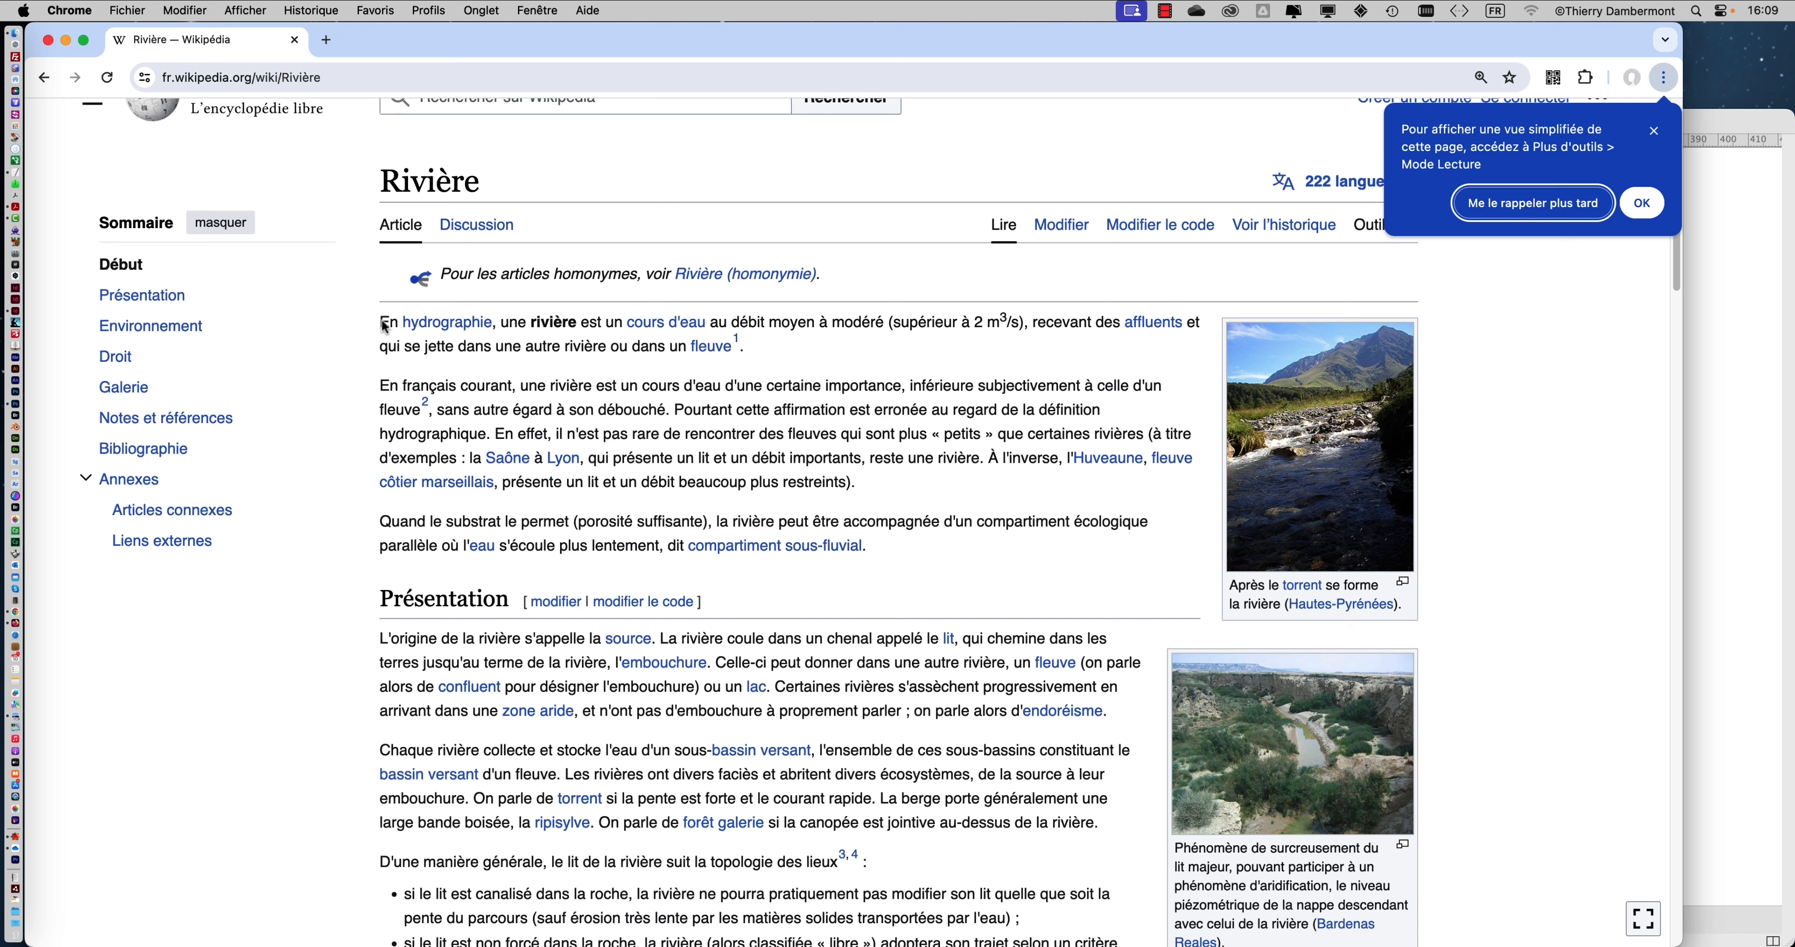
pyautogui.moveTo(383, 324); pyautogui.dragTo(920, 542)
pyautogui.press('super+c')
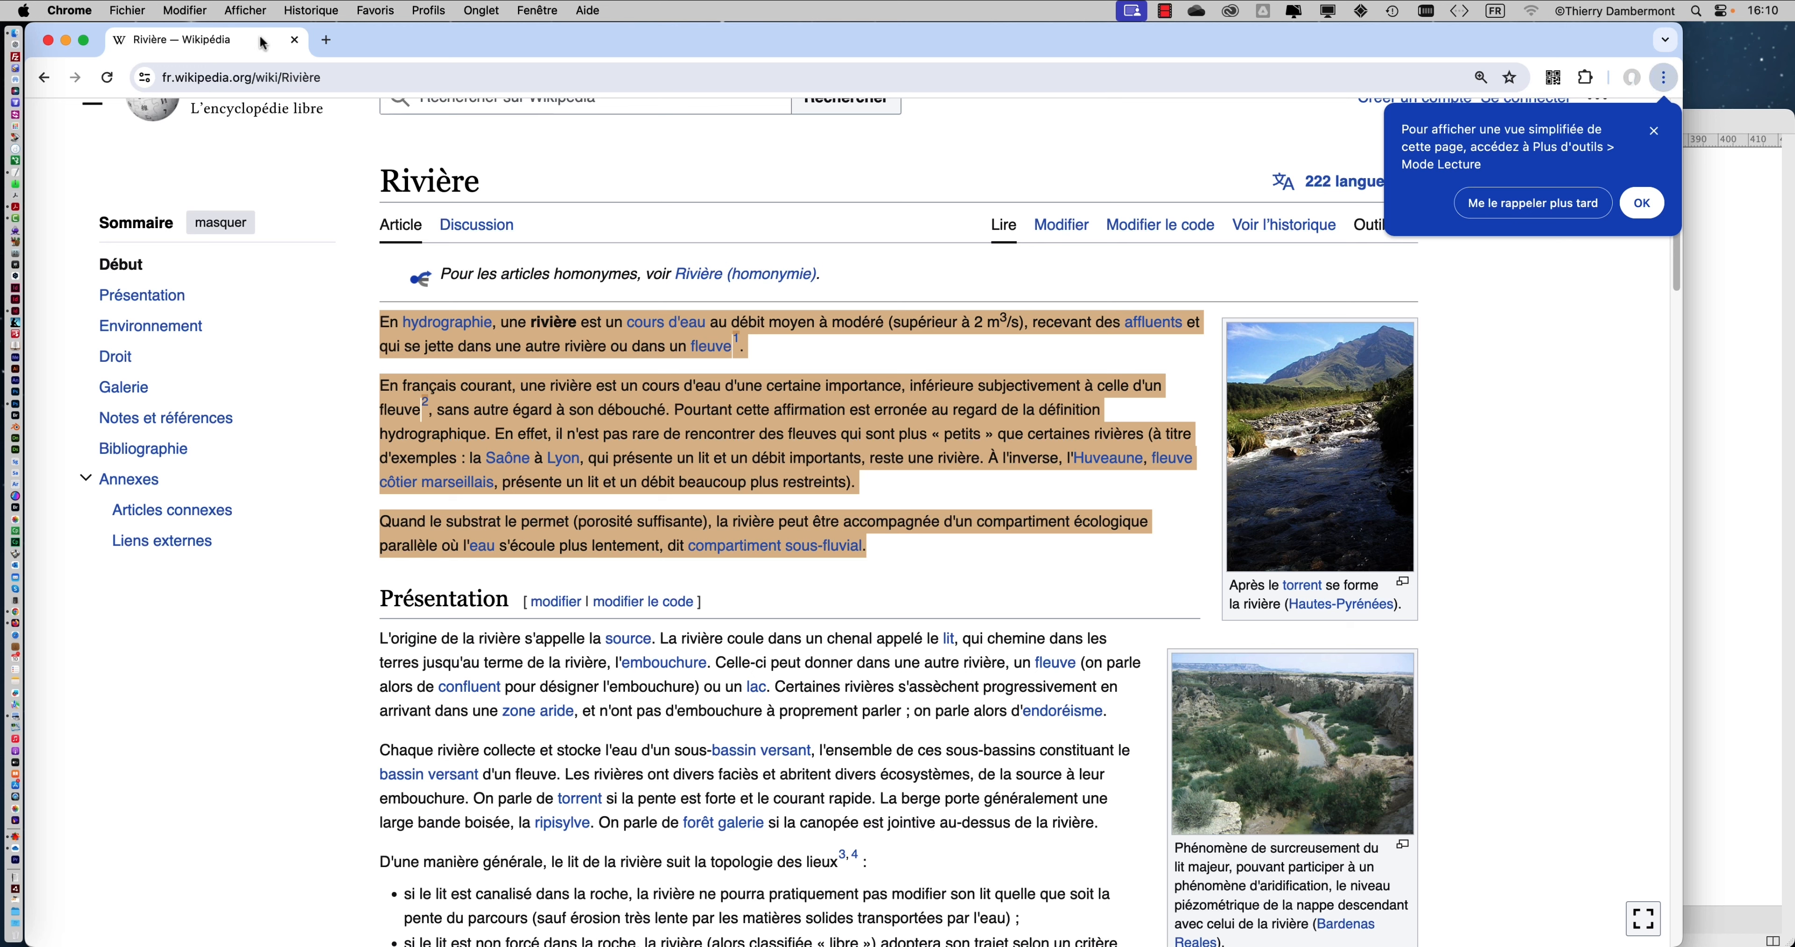
# Switch to Adobe InDesign and paste the copied paragraphs into the text frame on the page.
pyautogui.press('super+Tab')
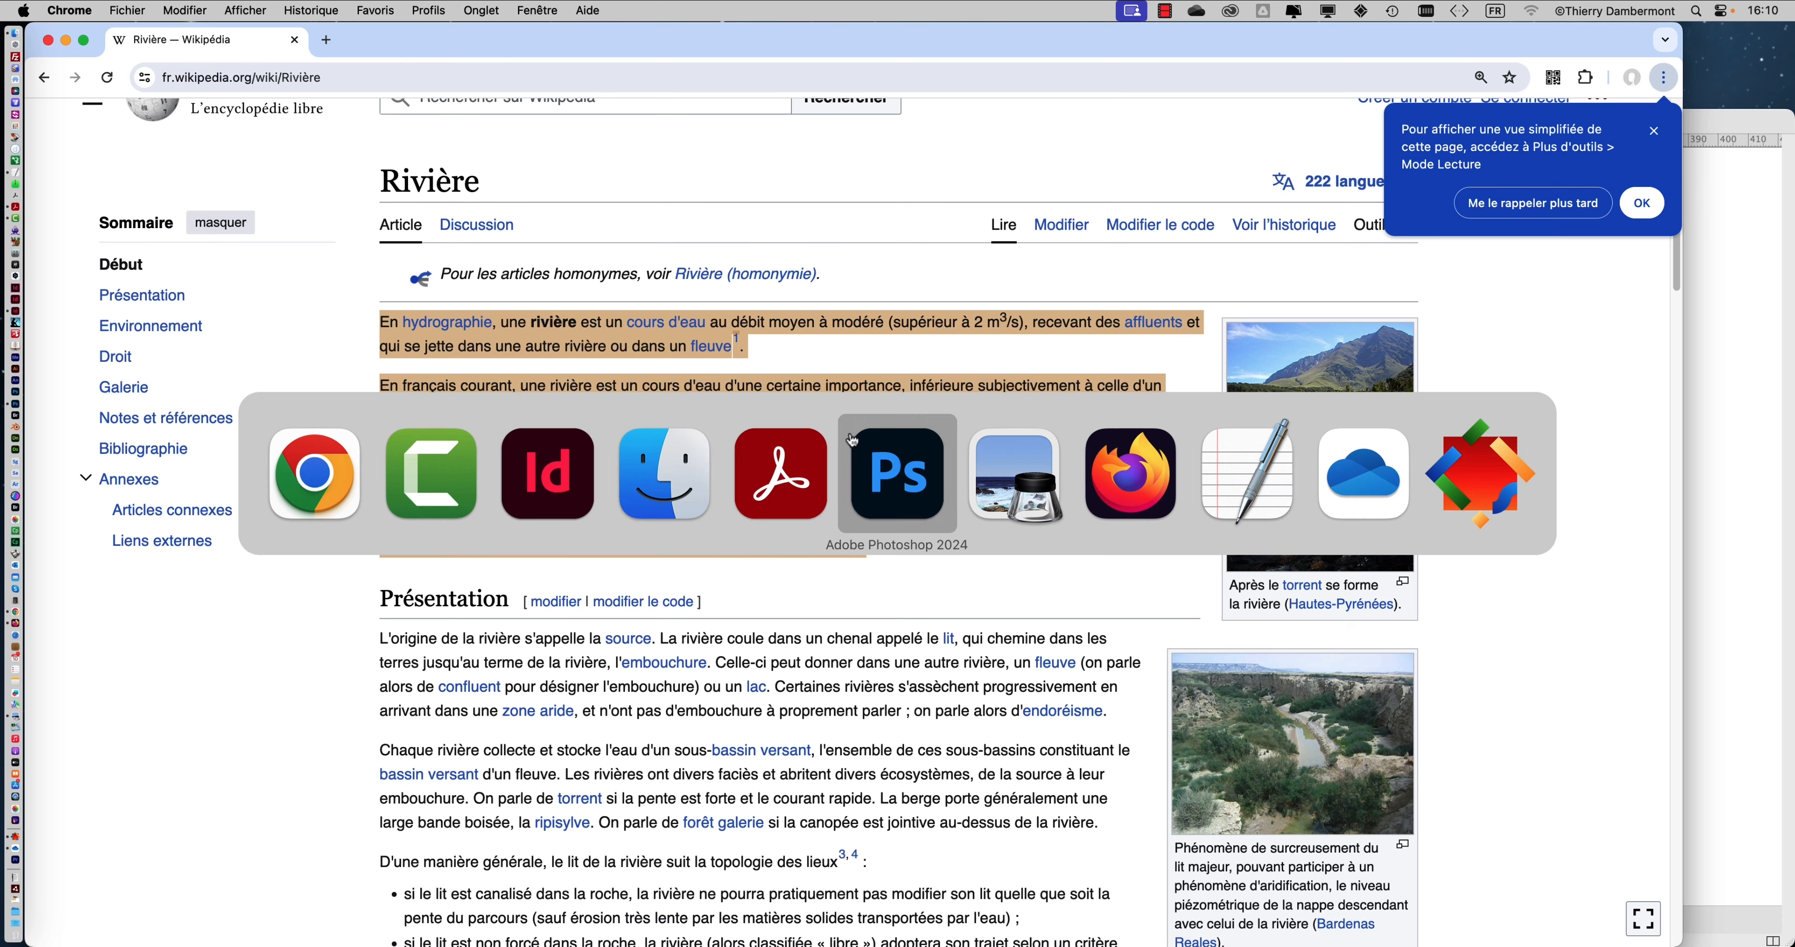
pyautogui.click(565, 483)
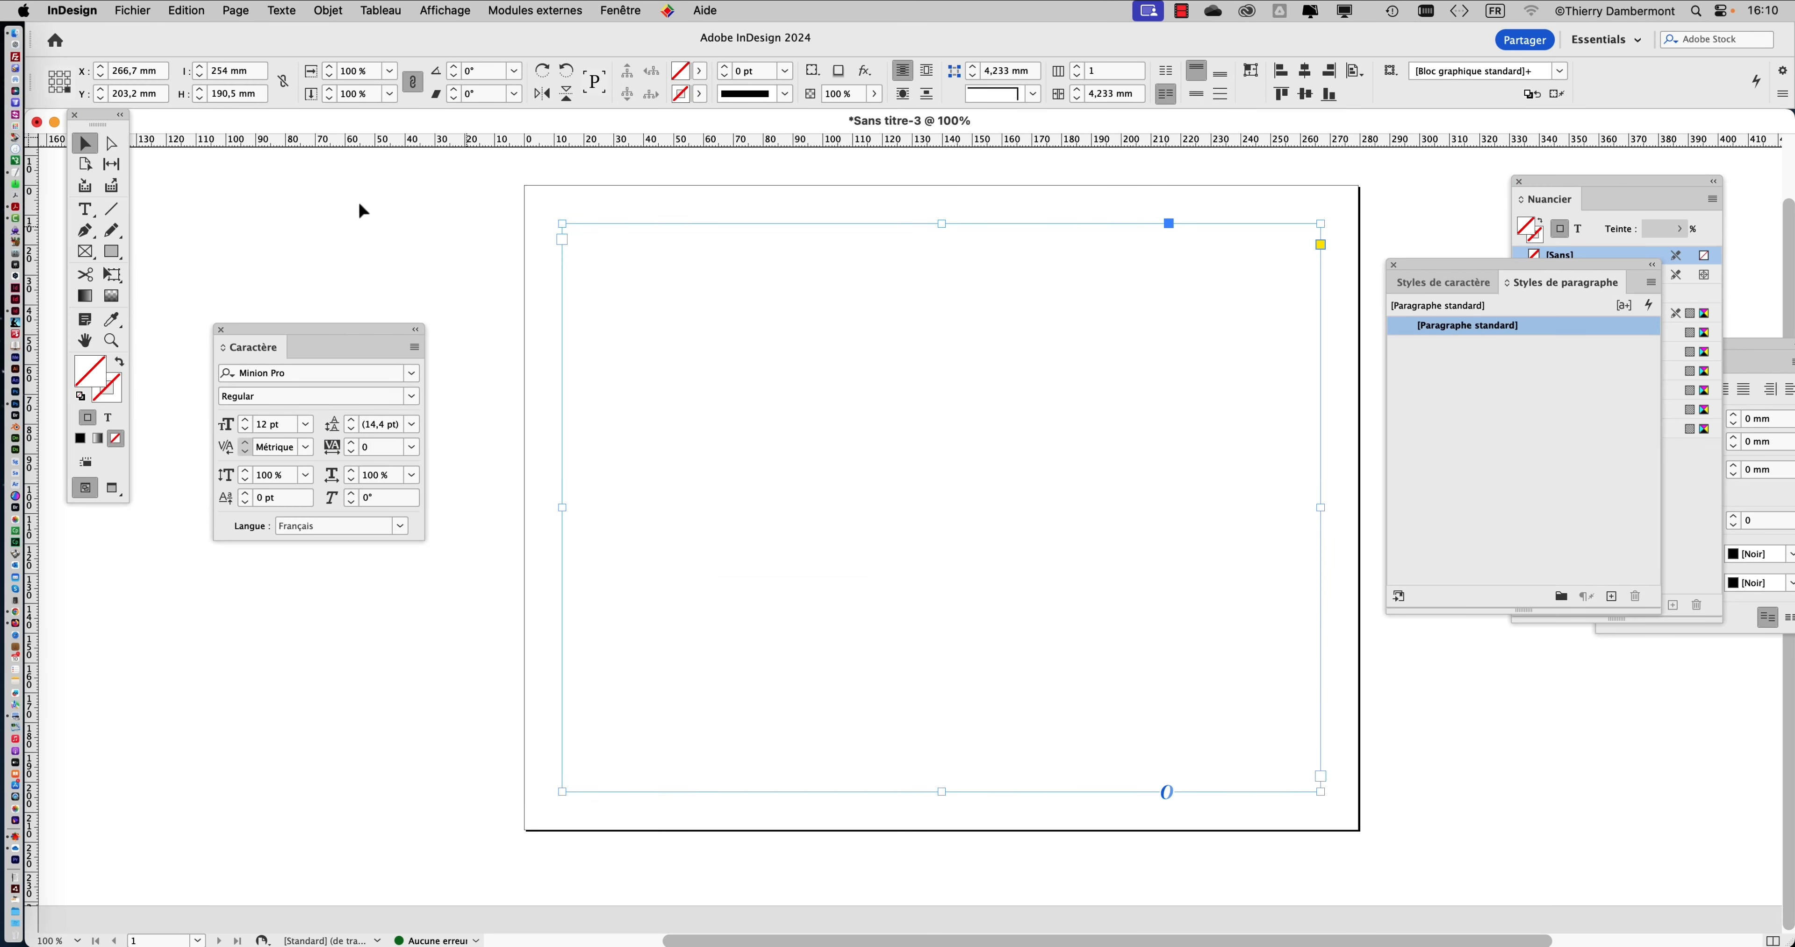
pyautogui.click(84, 209)
pyautogui.click(586, 258)
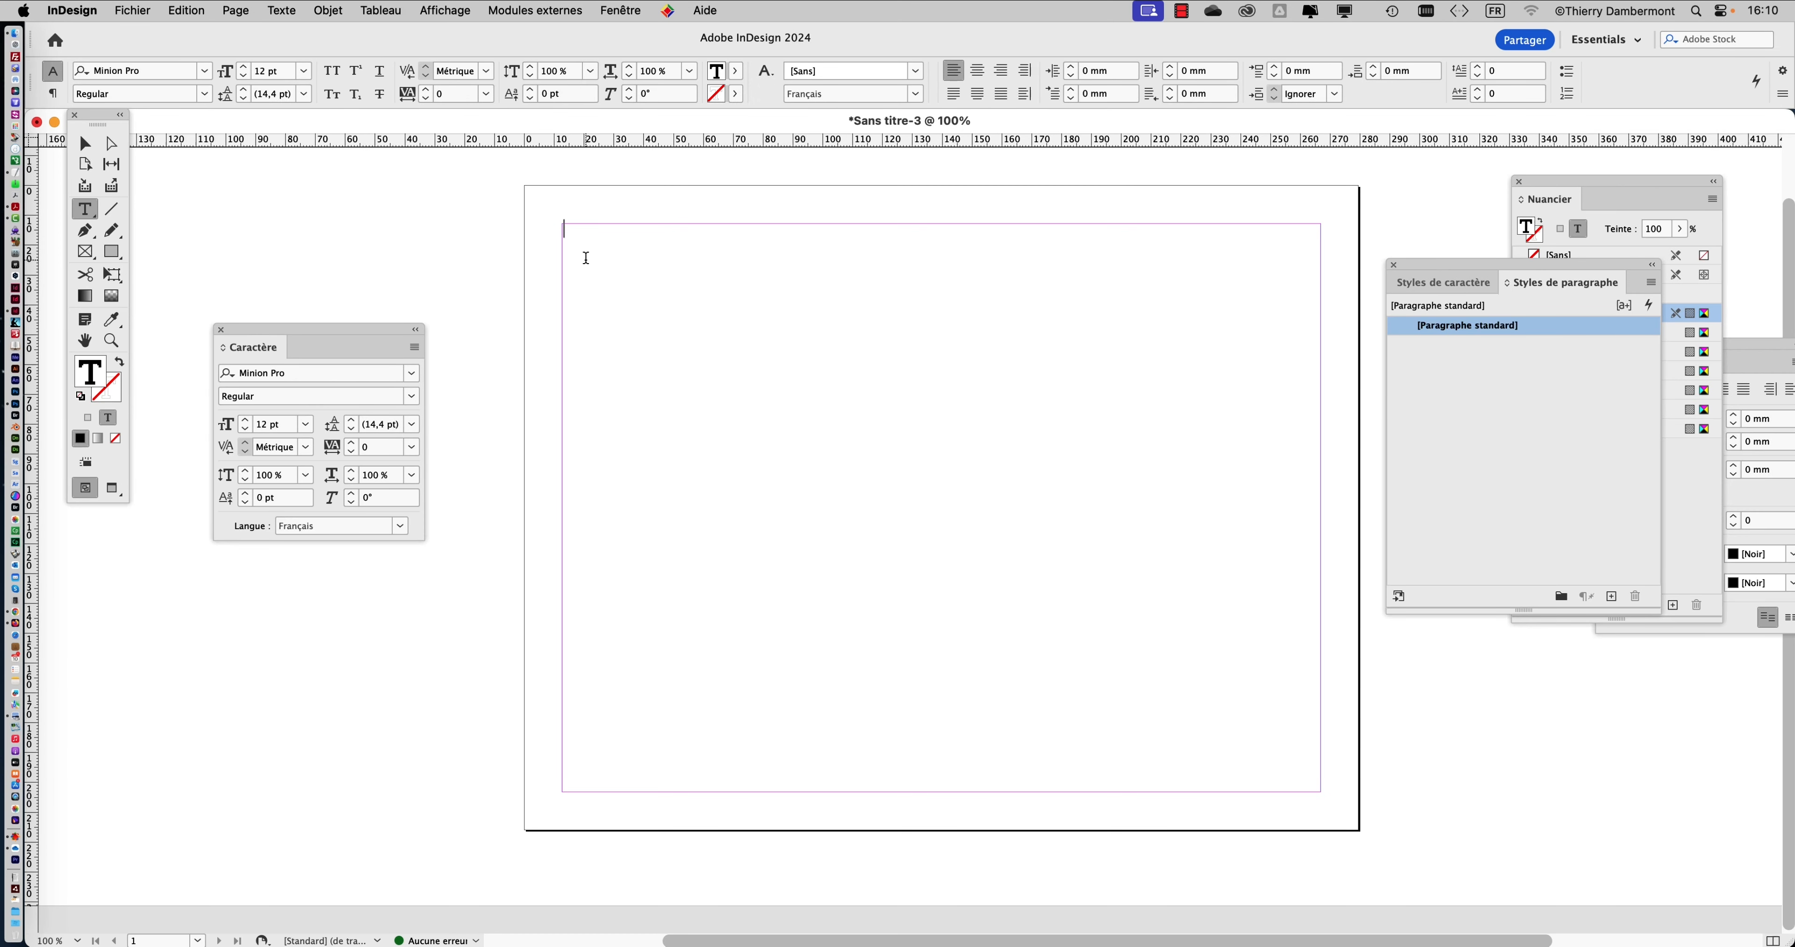
pyautogui.press('super+v')
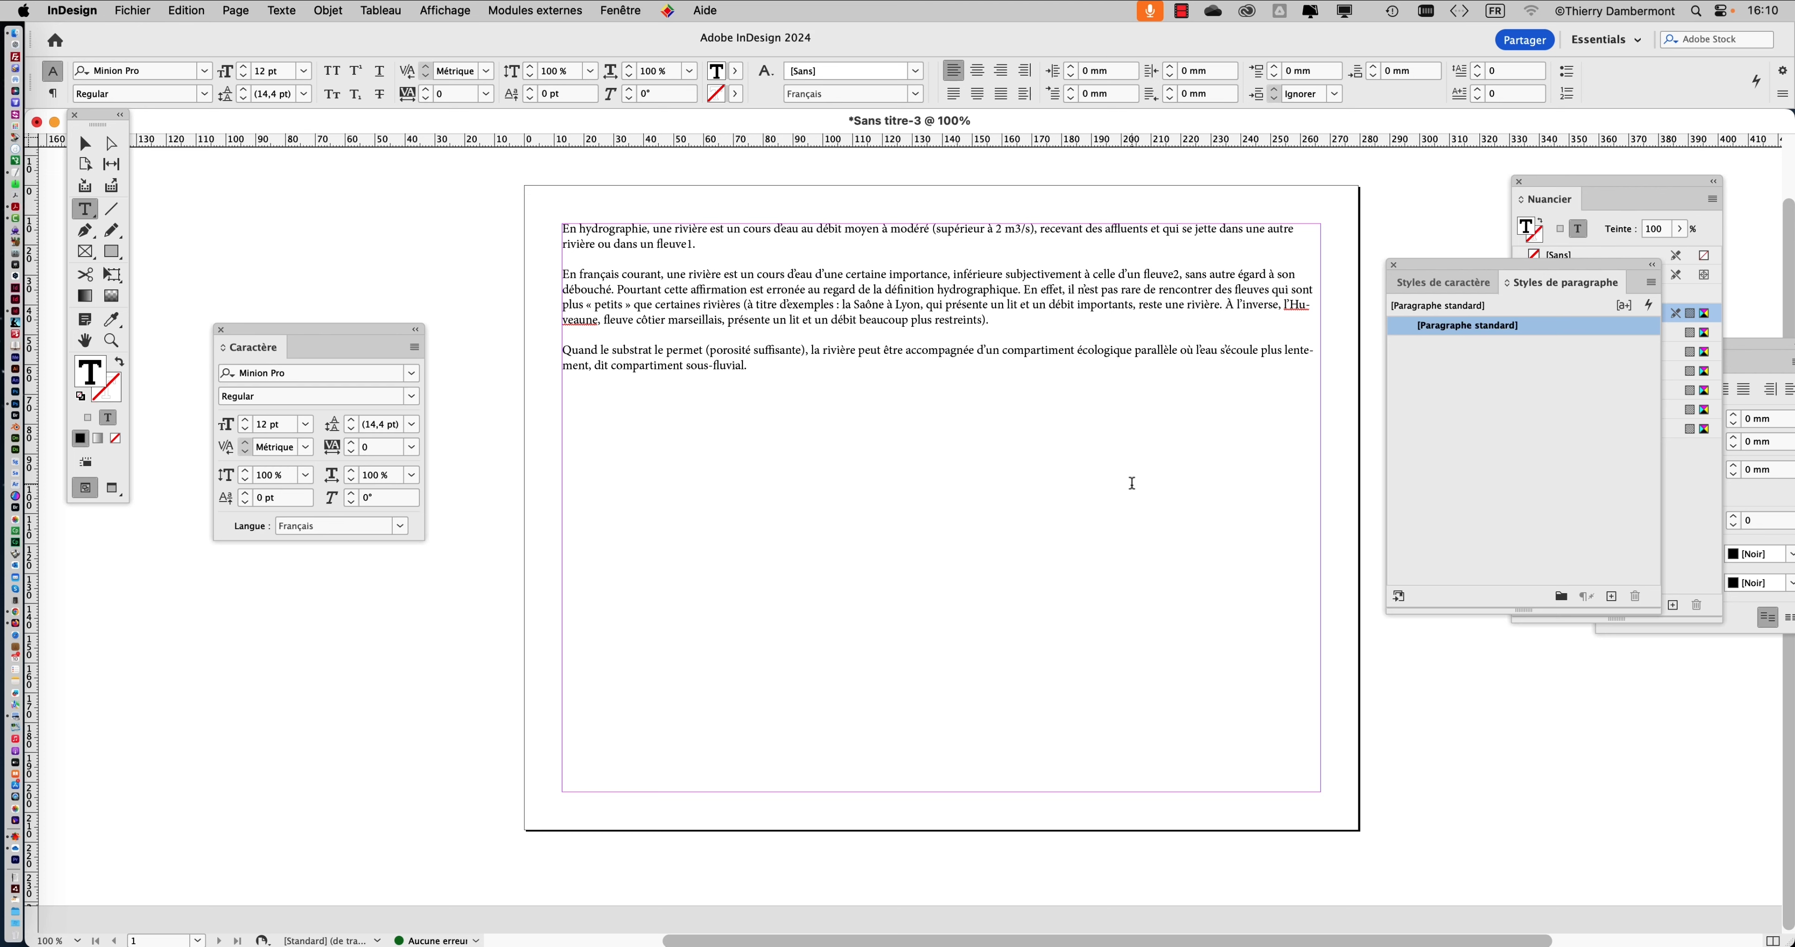
# Show the hidden characters in the pasted text.
pyautogui.click(283, 10)
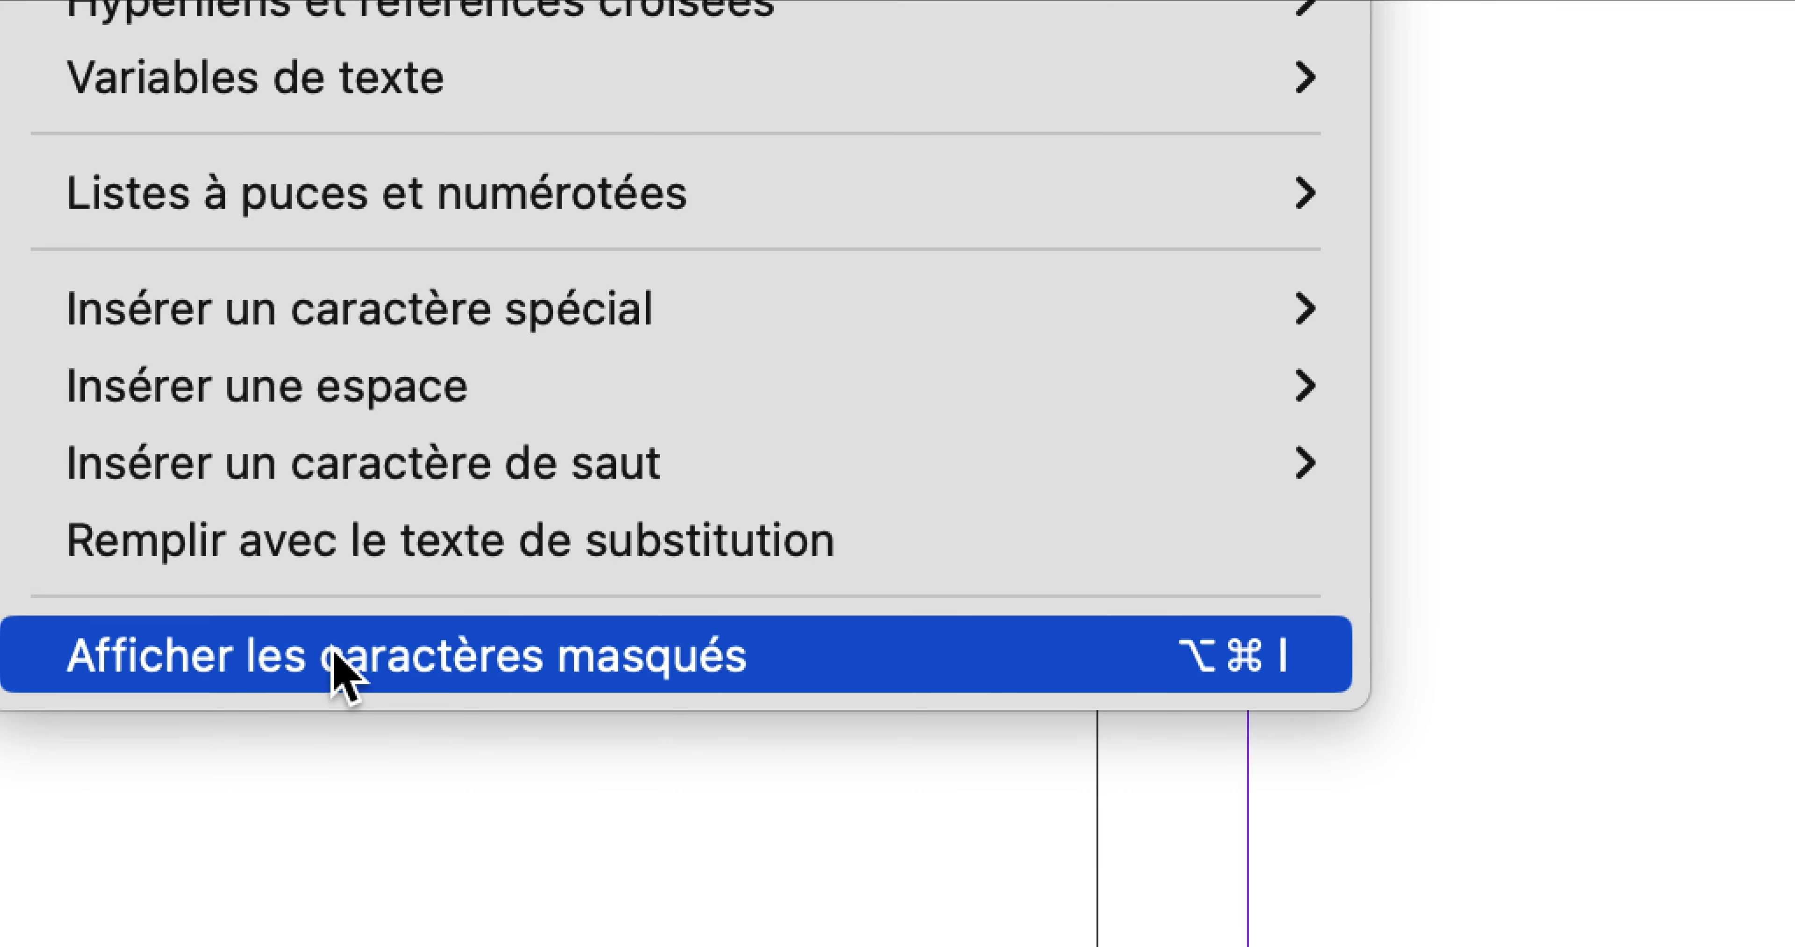
pyautogui.click(332, 653)
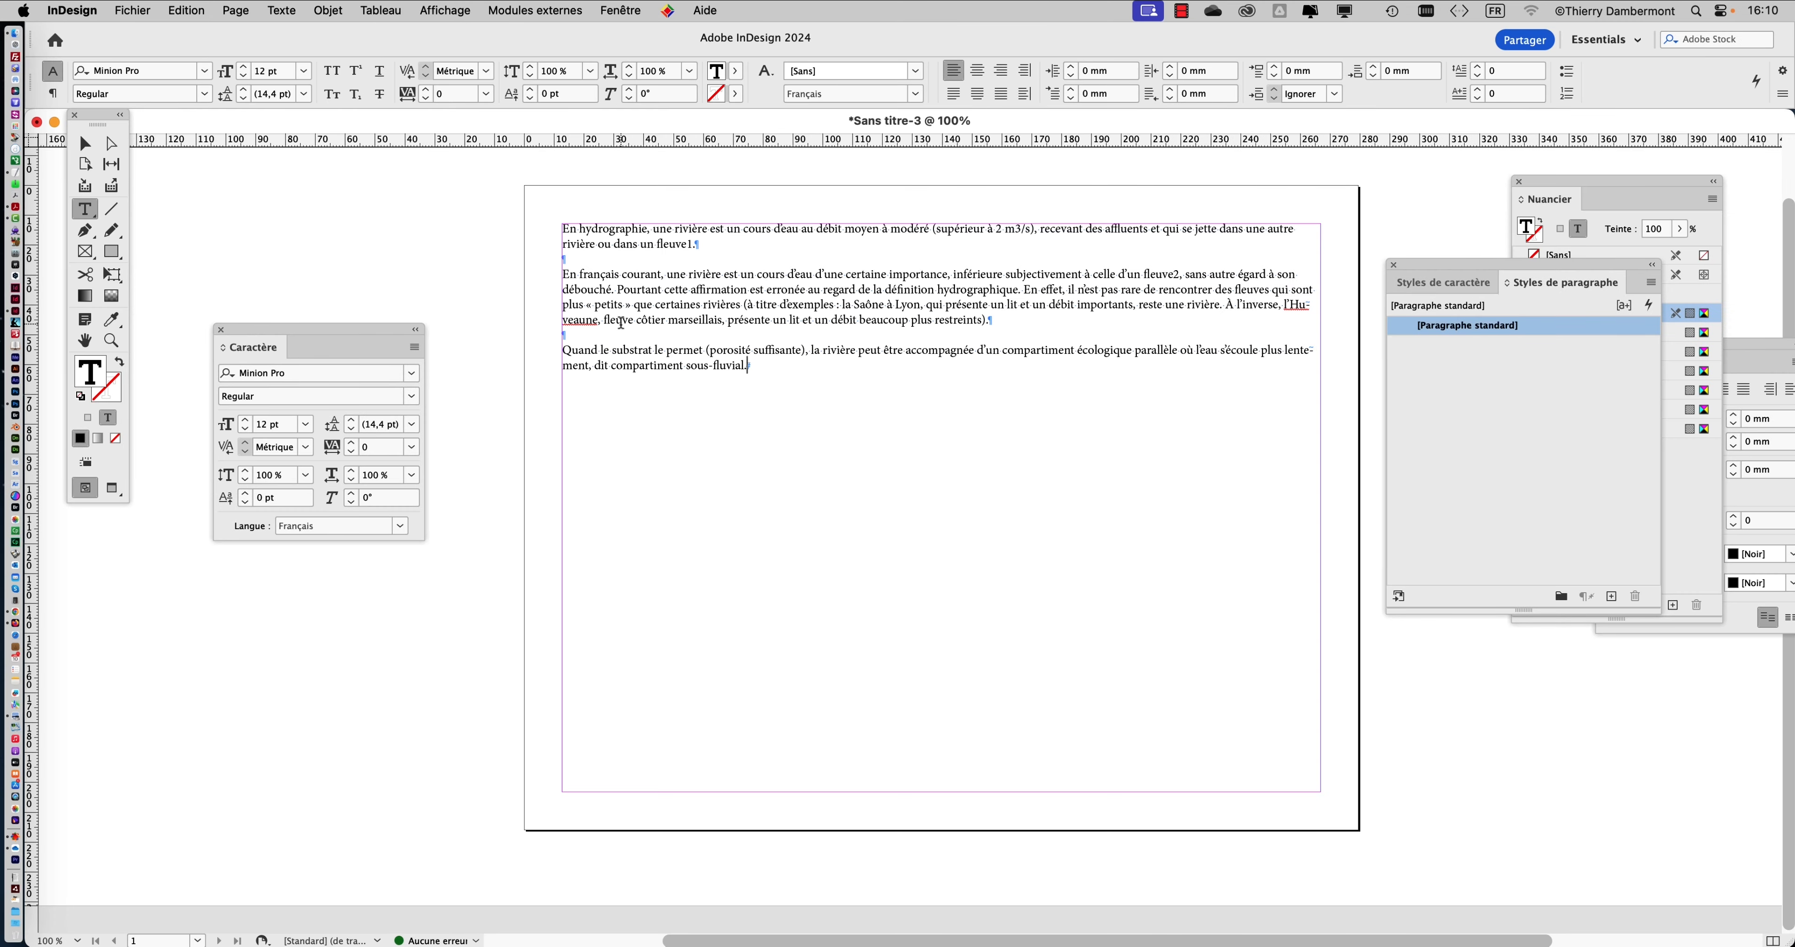
pyautogui.scroll(2, 601, 273)
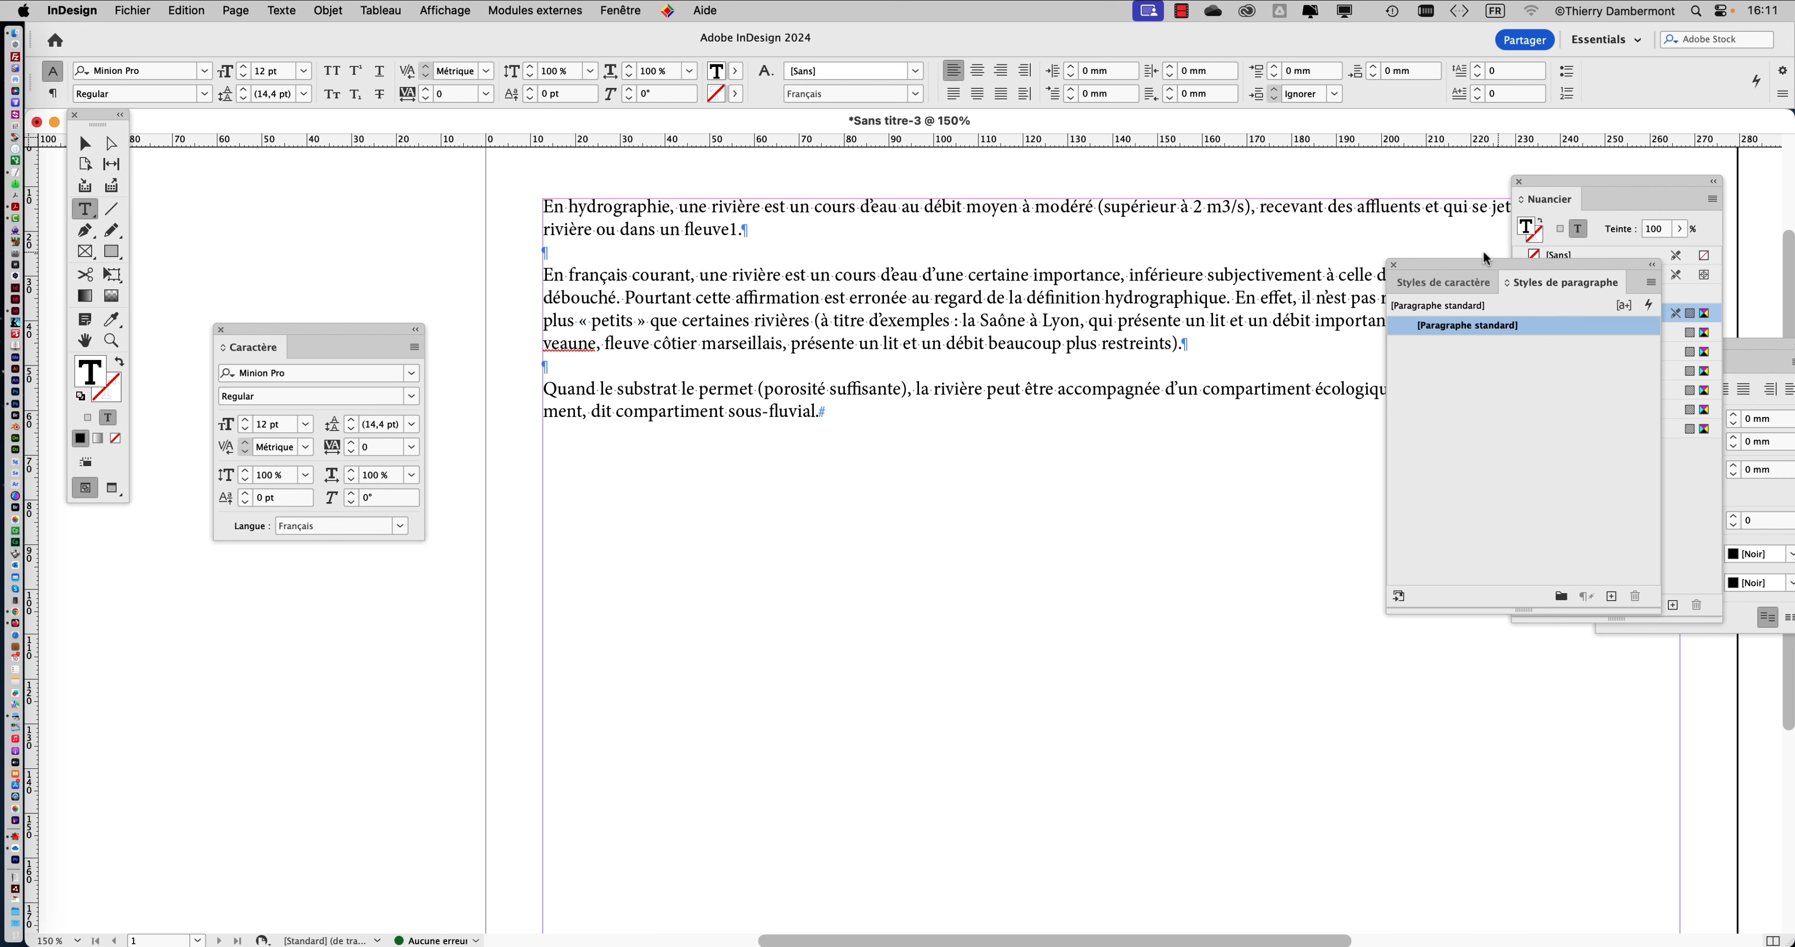
# Move the Caractère and Styles de paragraphe panels off the text, to the area beside the page.
pyautogui.moveTo(949, 286); pyautogui.dragTo(658, 283)
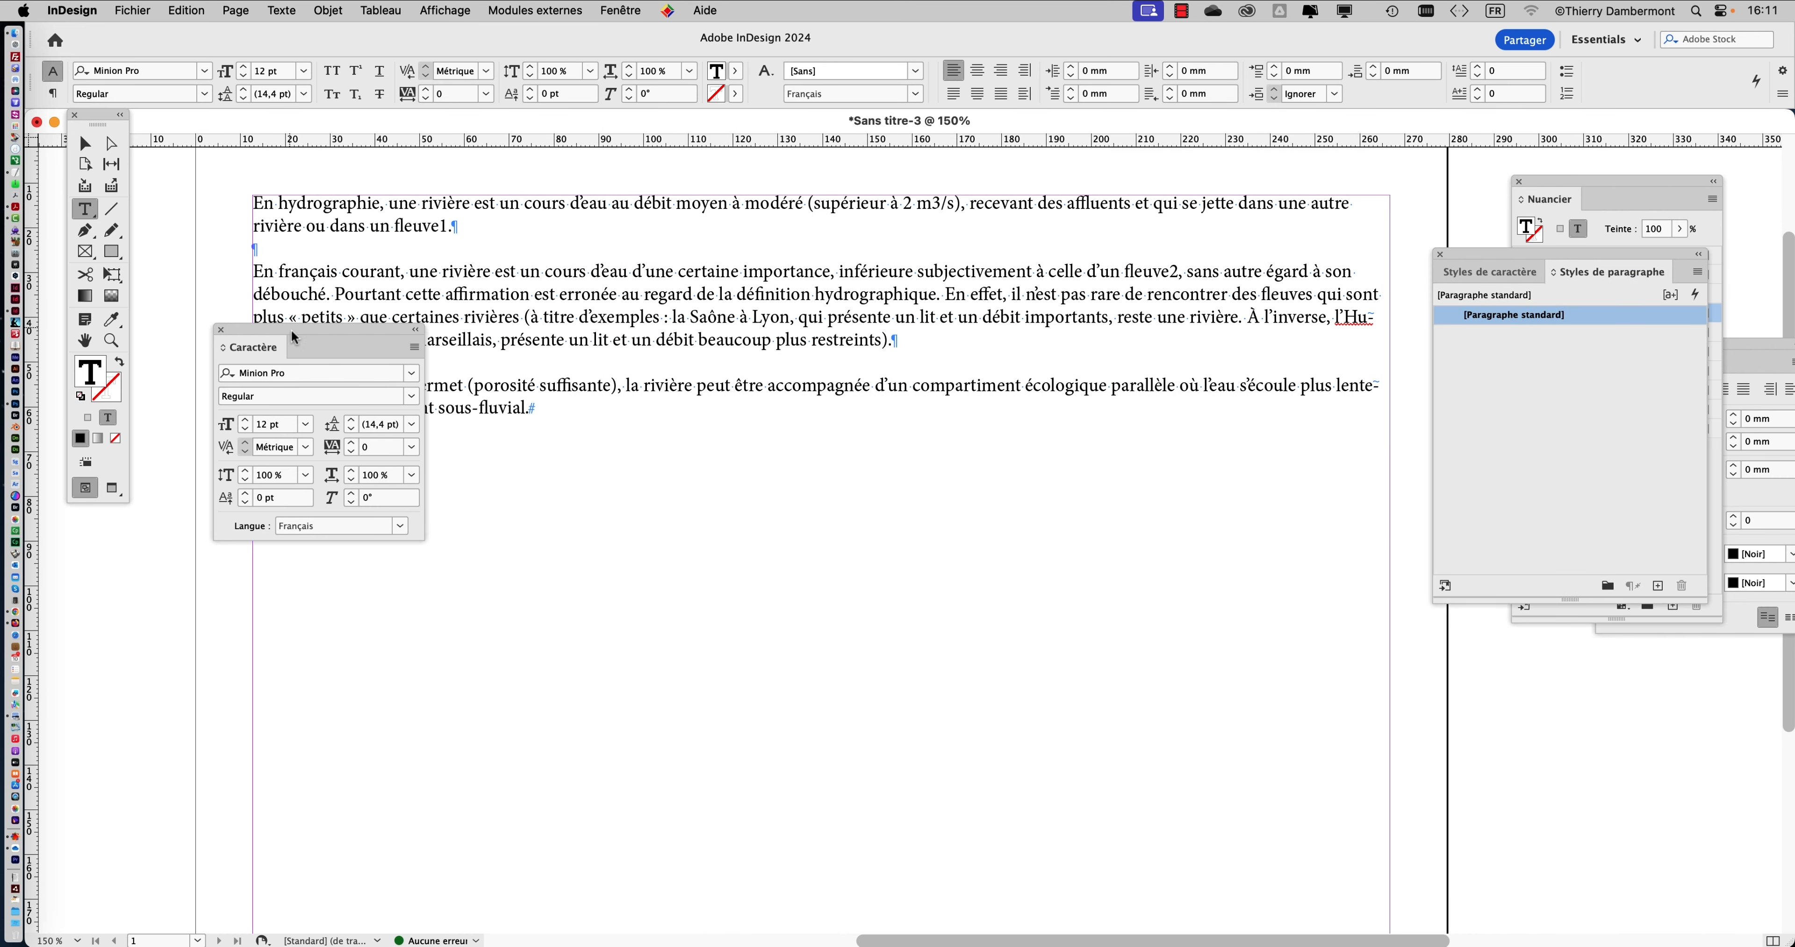
pyautogui.moveTo(292, 337); pyautogui.dragTo(1541, 707)
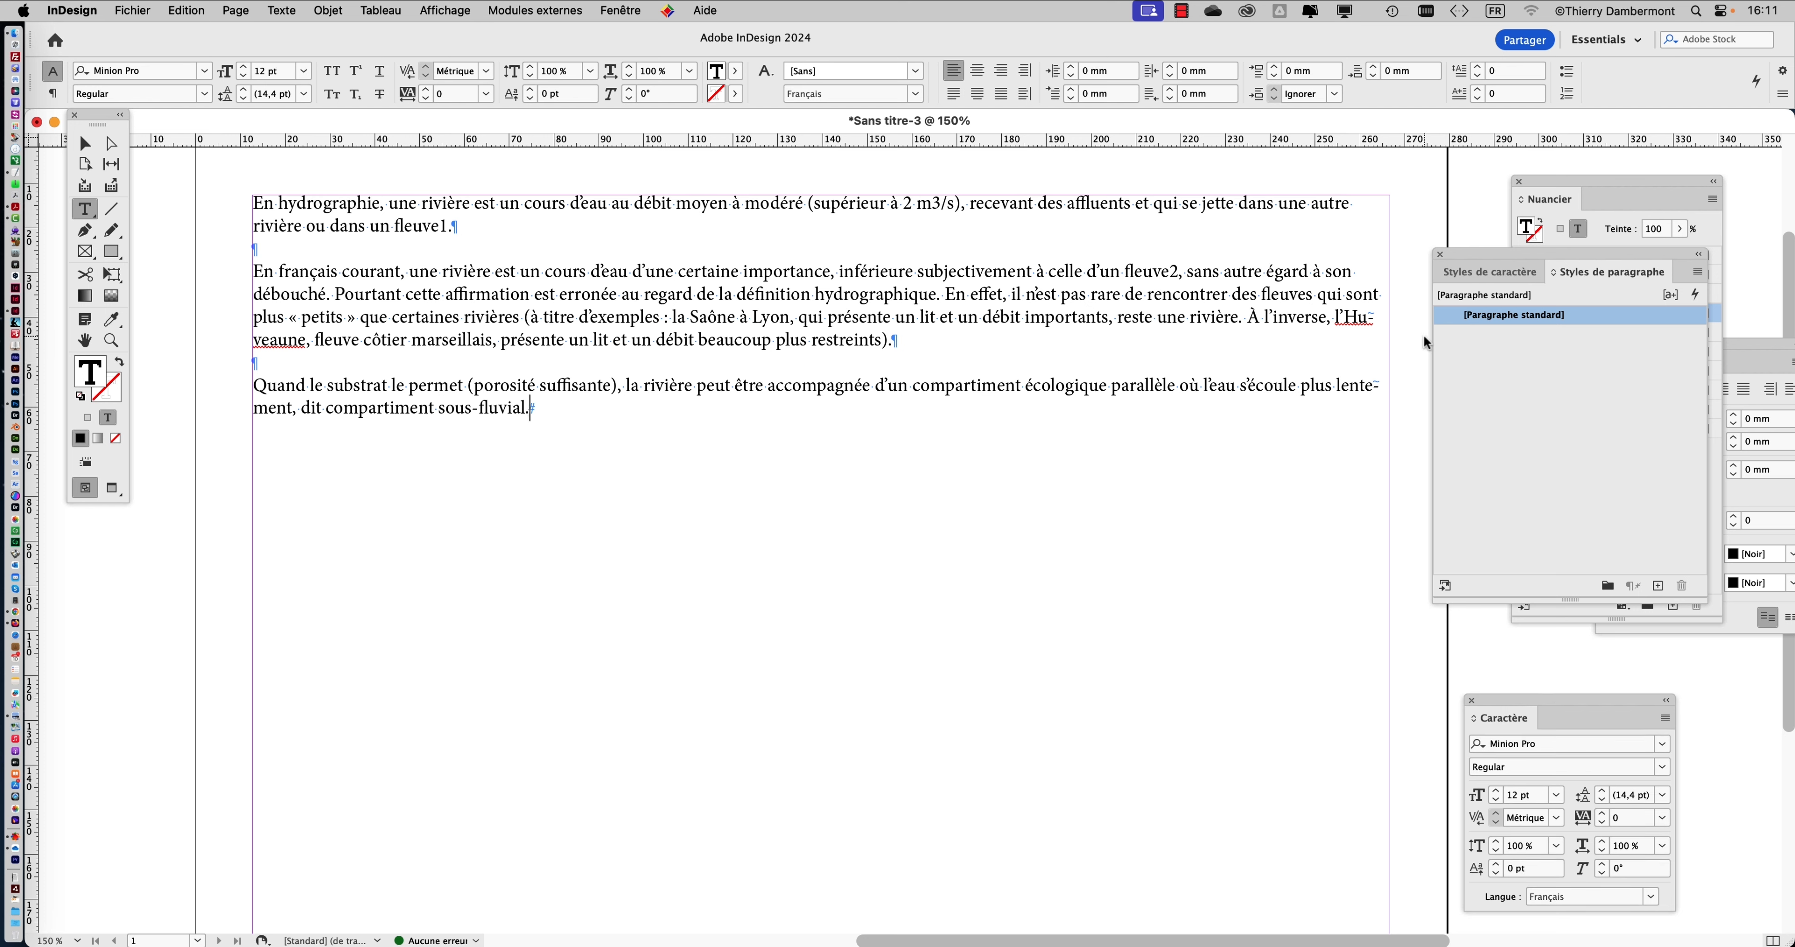
pyautogui.moveTo(1463, 258); pyautogui.dragTo(1489, 391)
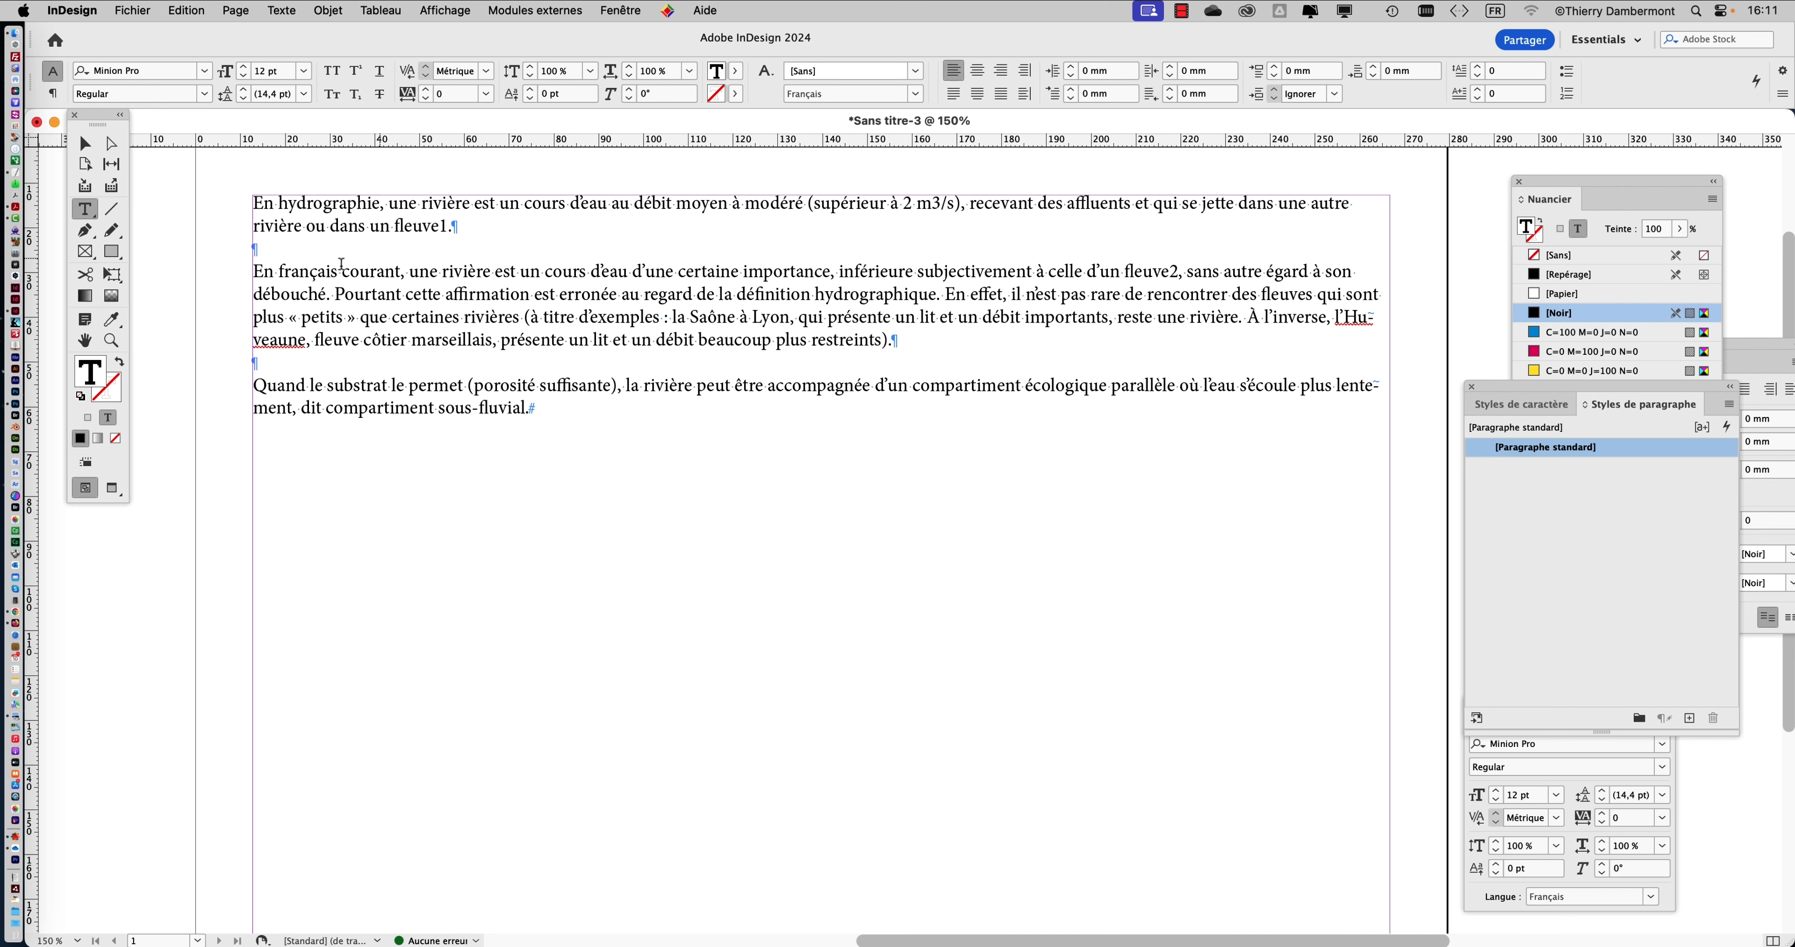
# Examine the paragraph marks up close, placing the text cursor in the empty paragraph below the first one.
pyautogui.scroll(3, 268, 258)
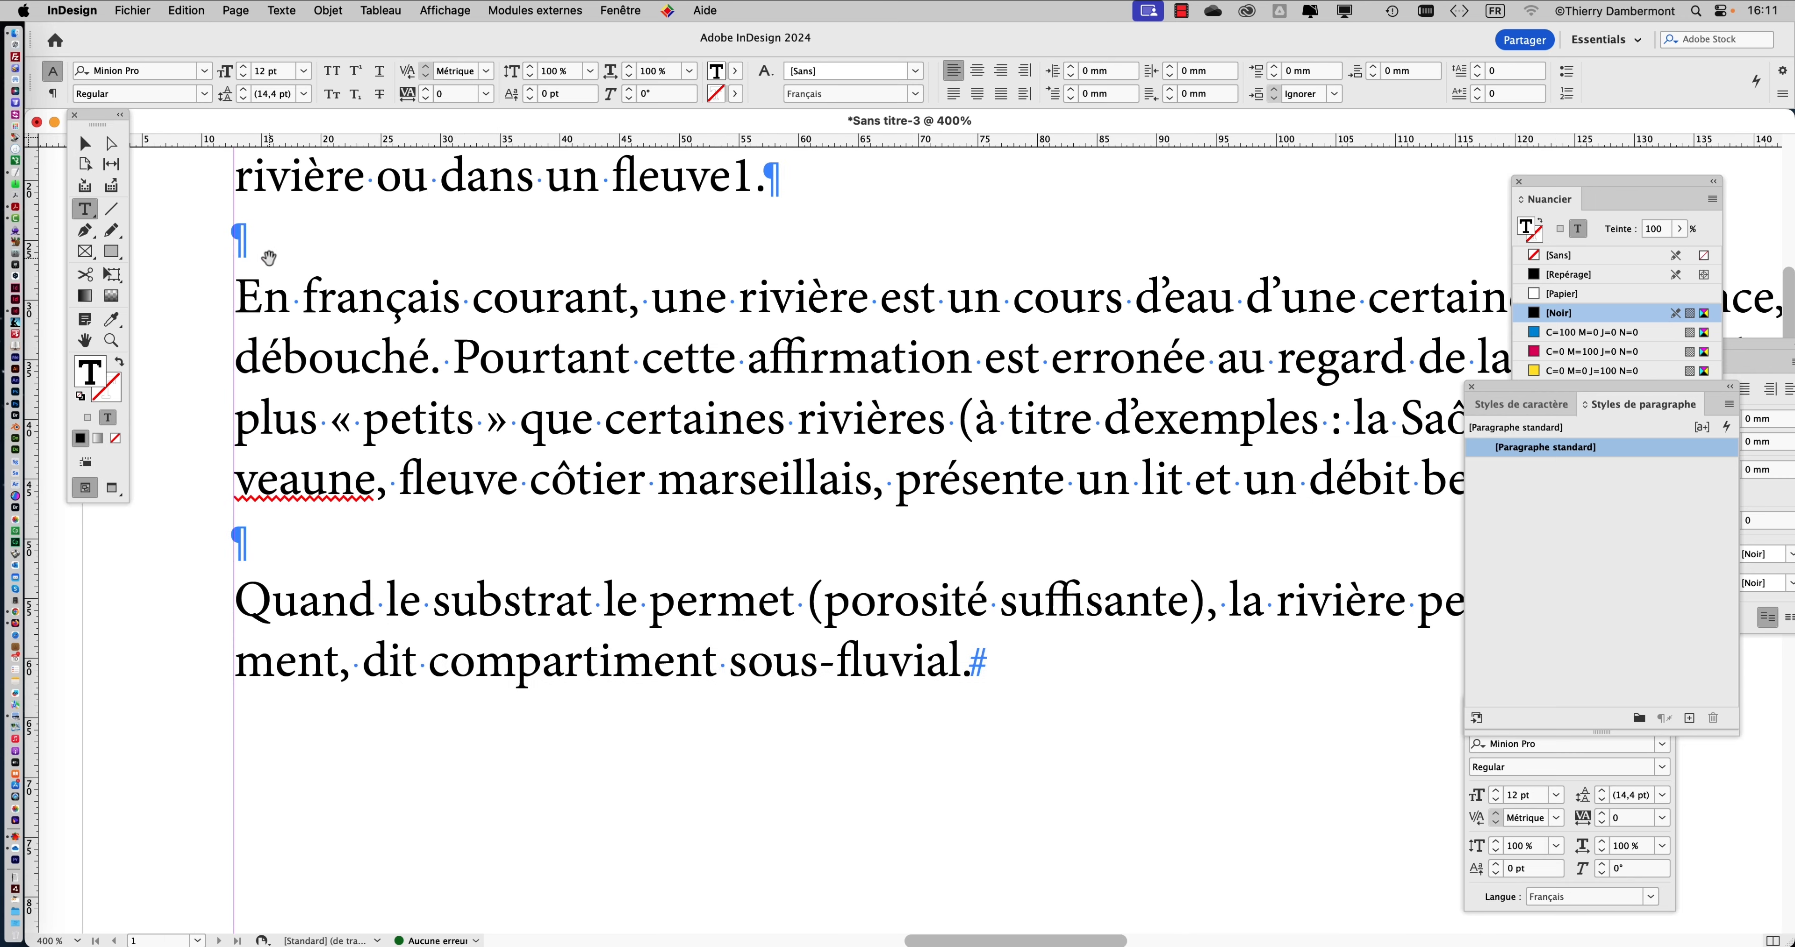
pyautogui.moveTo(427, 277); pyautogui.dragTo(464, 416)
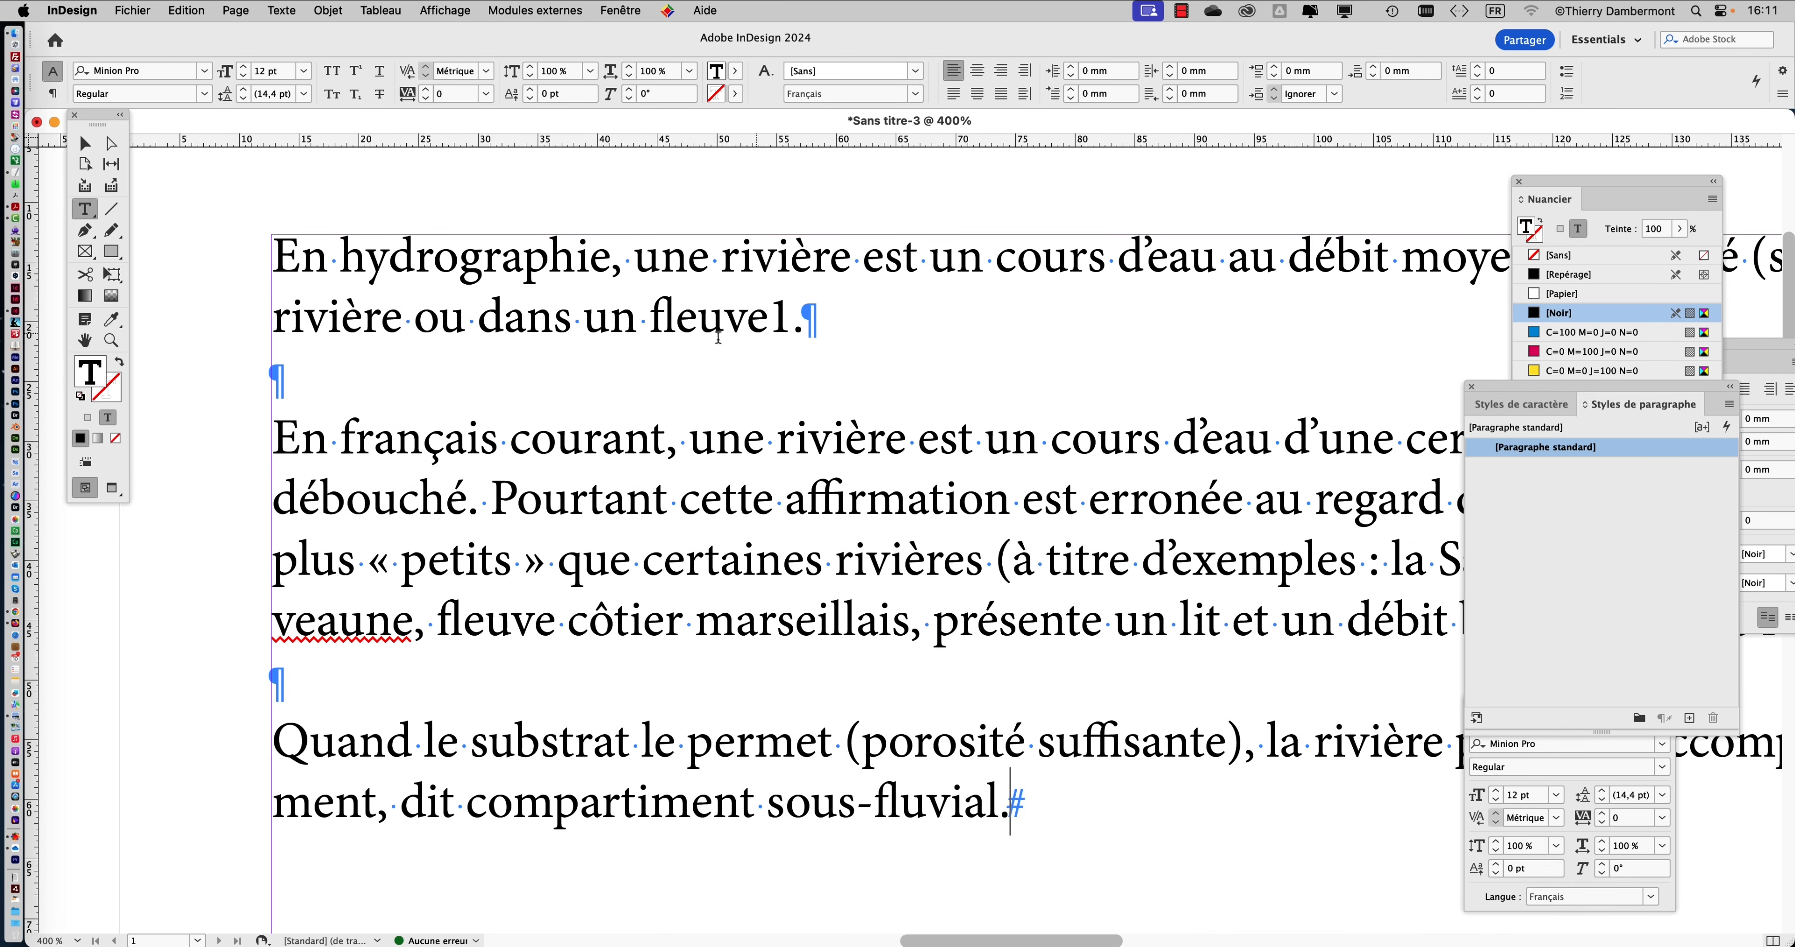
pyautogui.click(277, 380)
pyautogui.scroll(-5, 276, 390)
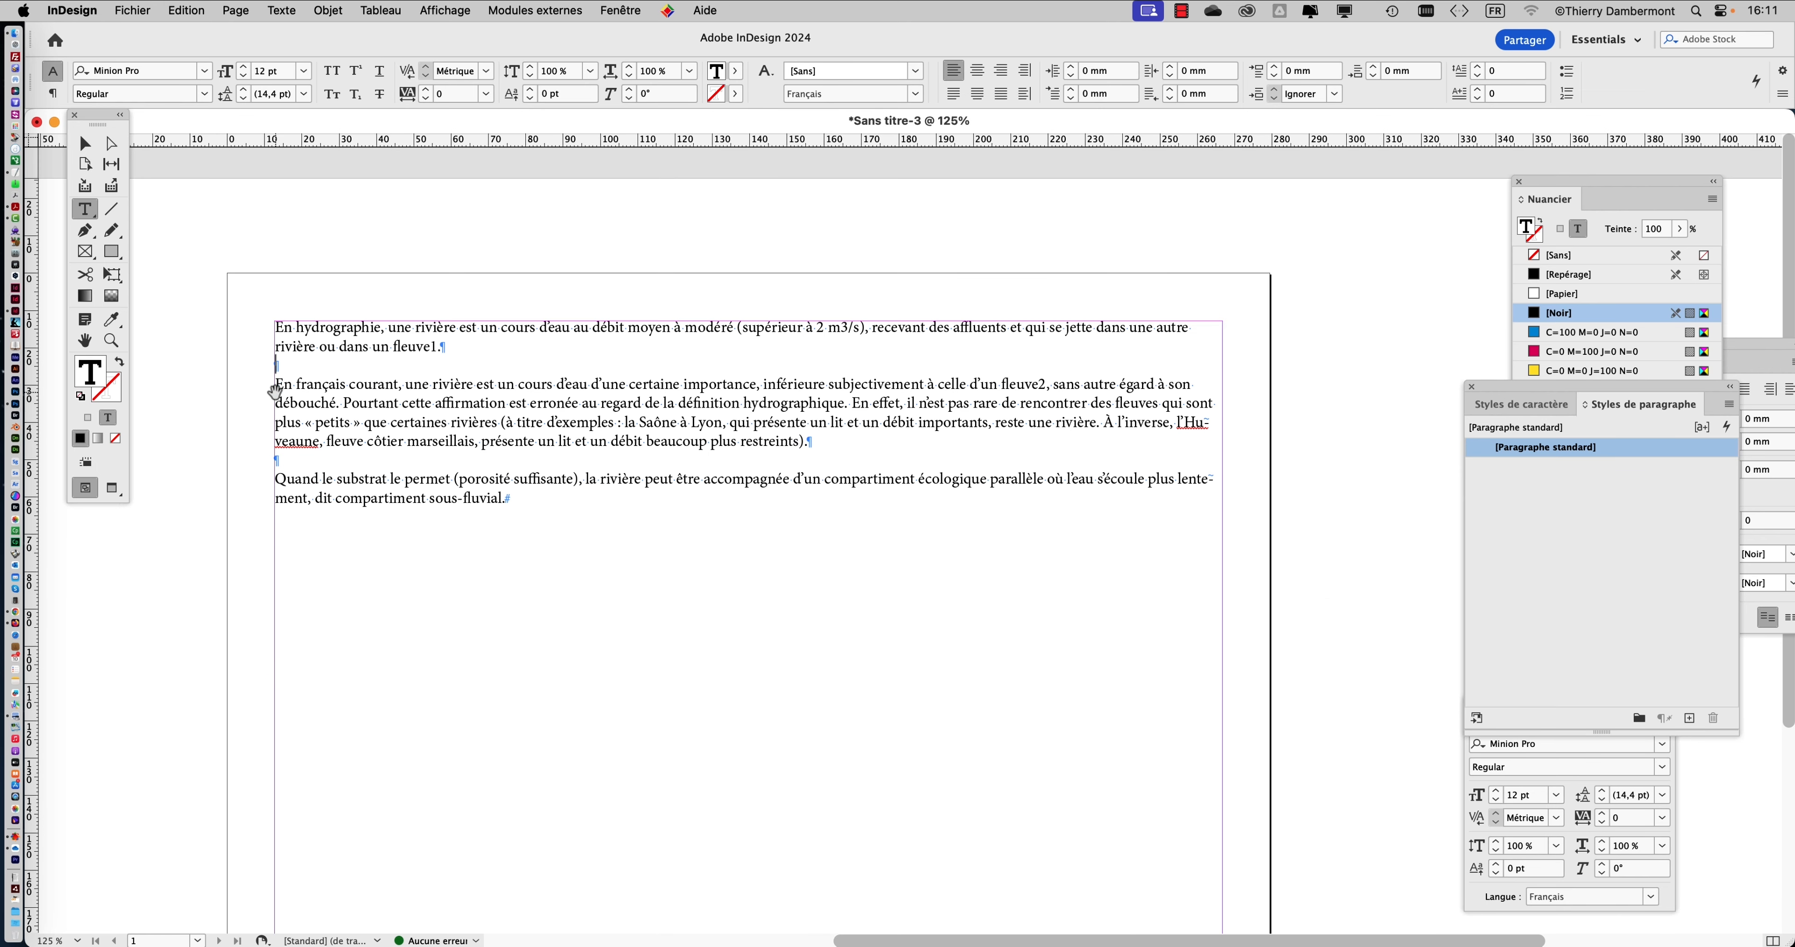
pyautogui.scroll(-1, 274, 392)
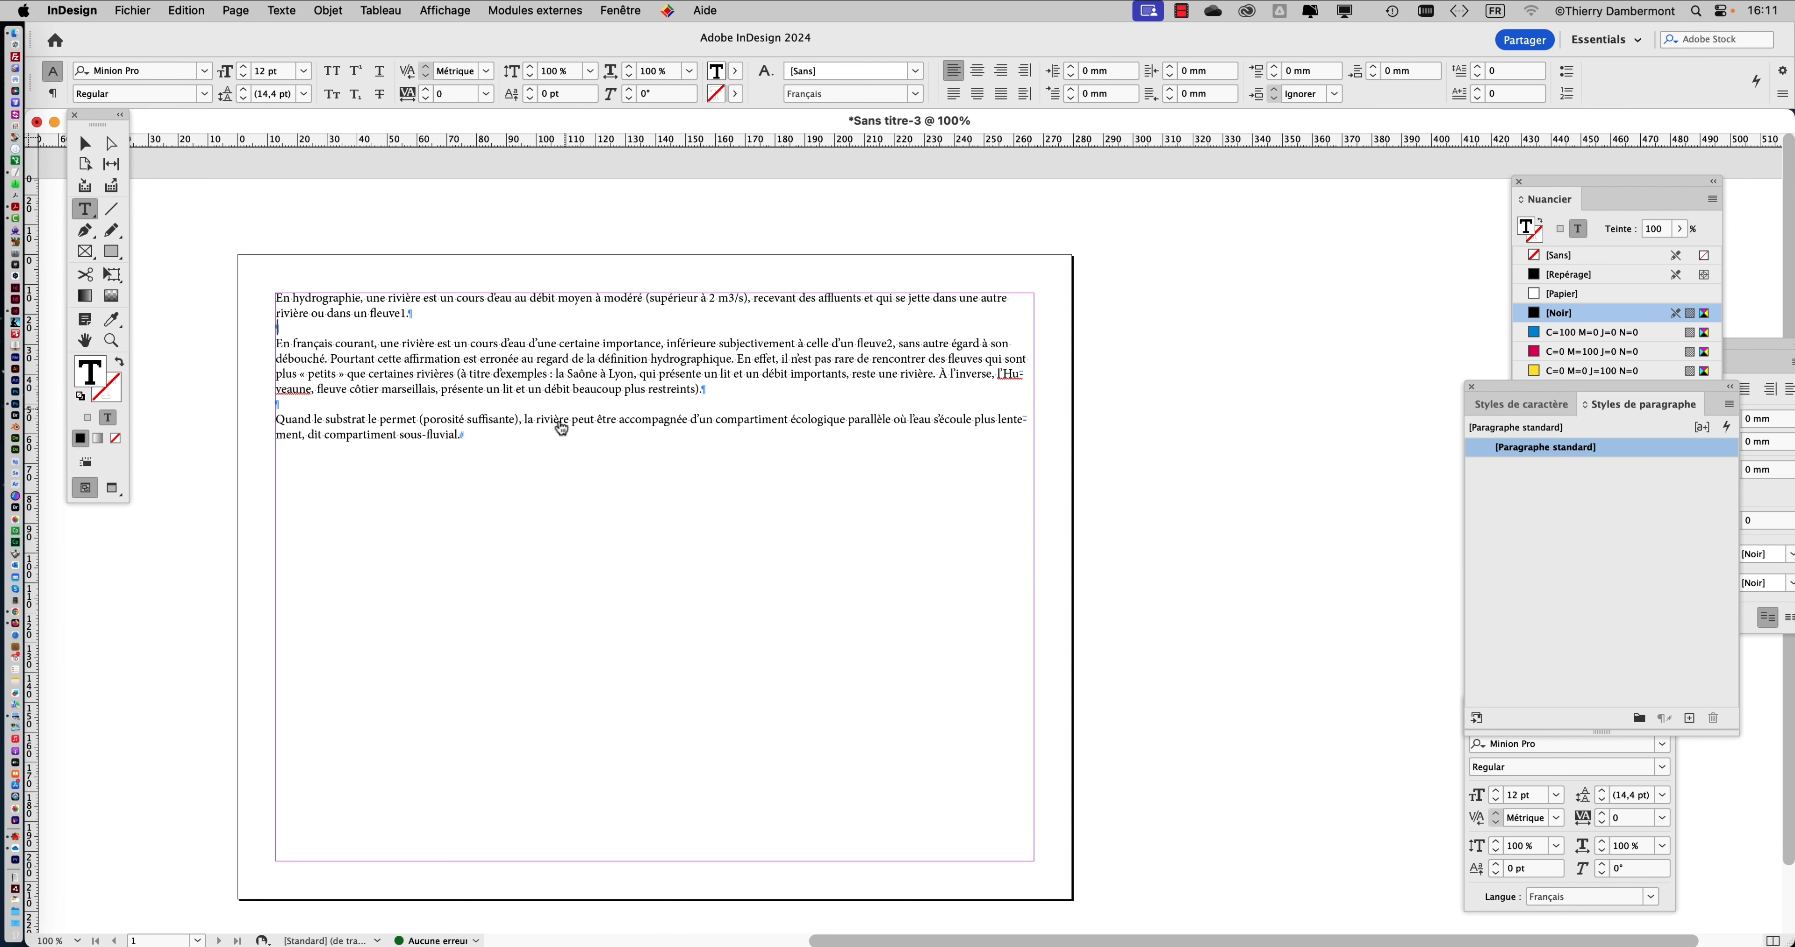
# Switch to Google Chrome and copy the article title "Rivière".
pyautogui.press('super+Tab')
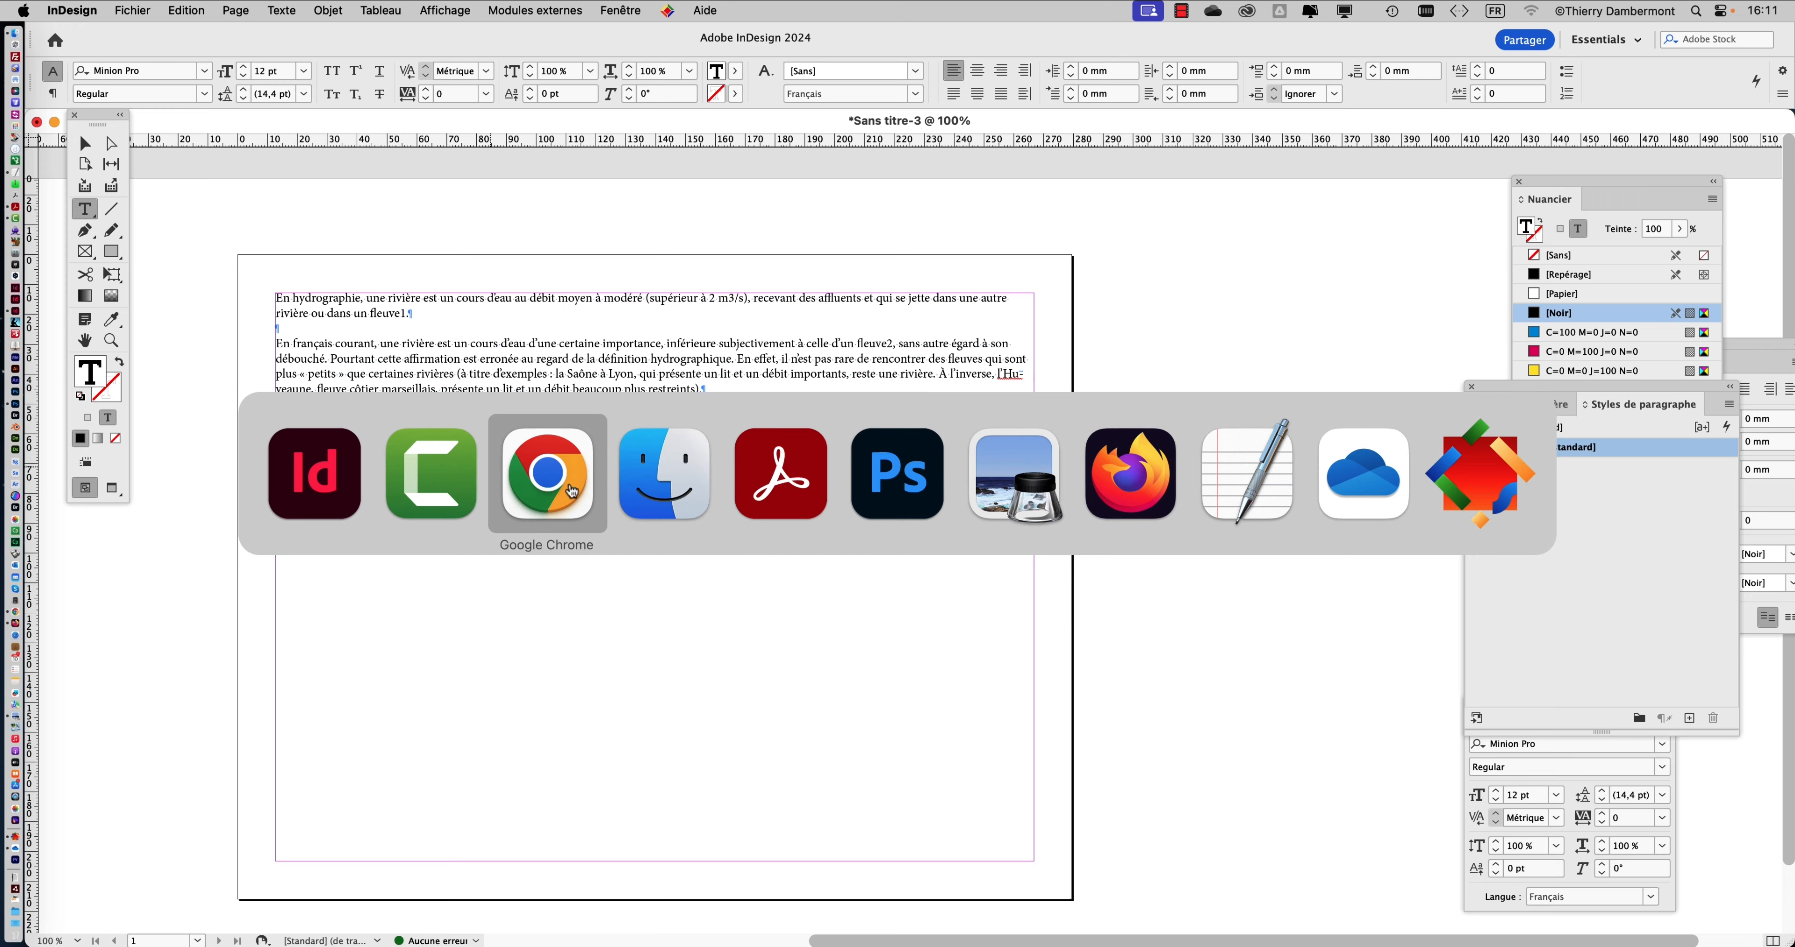
pyautogui.click(545, 485)
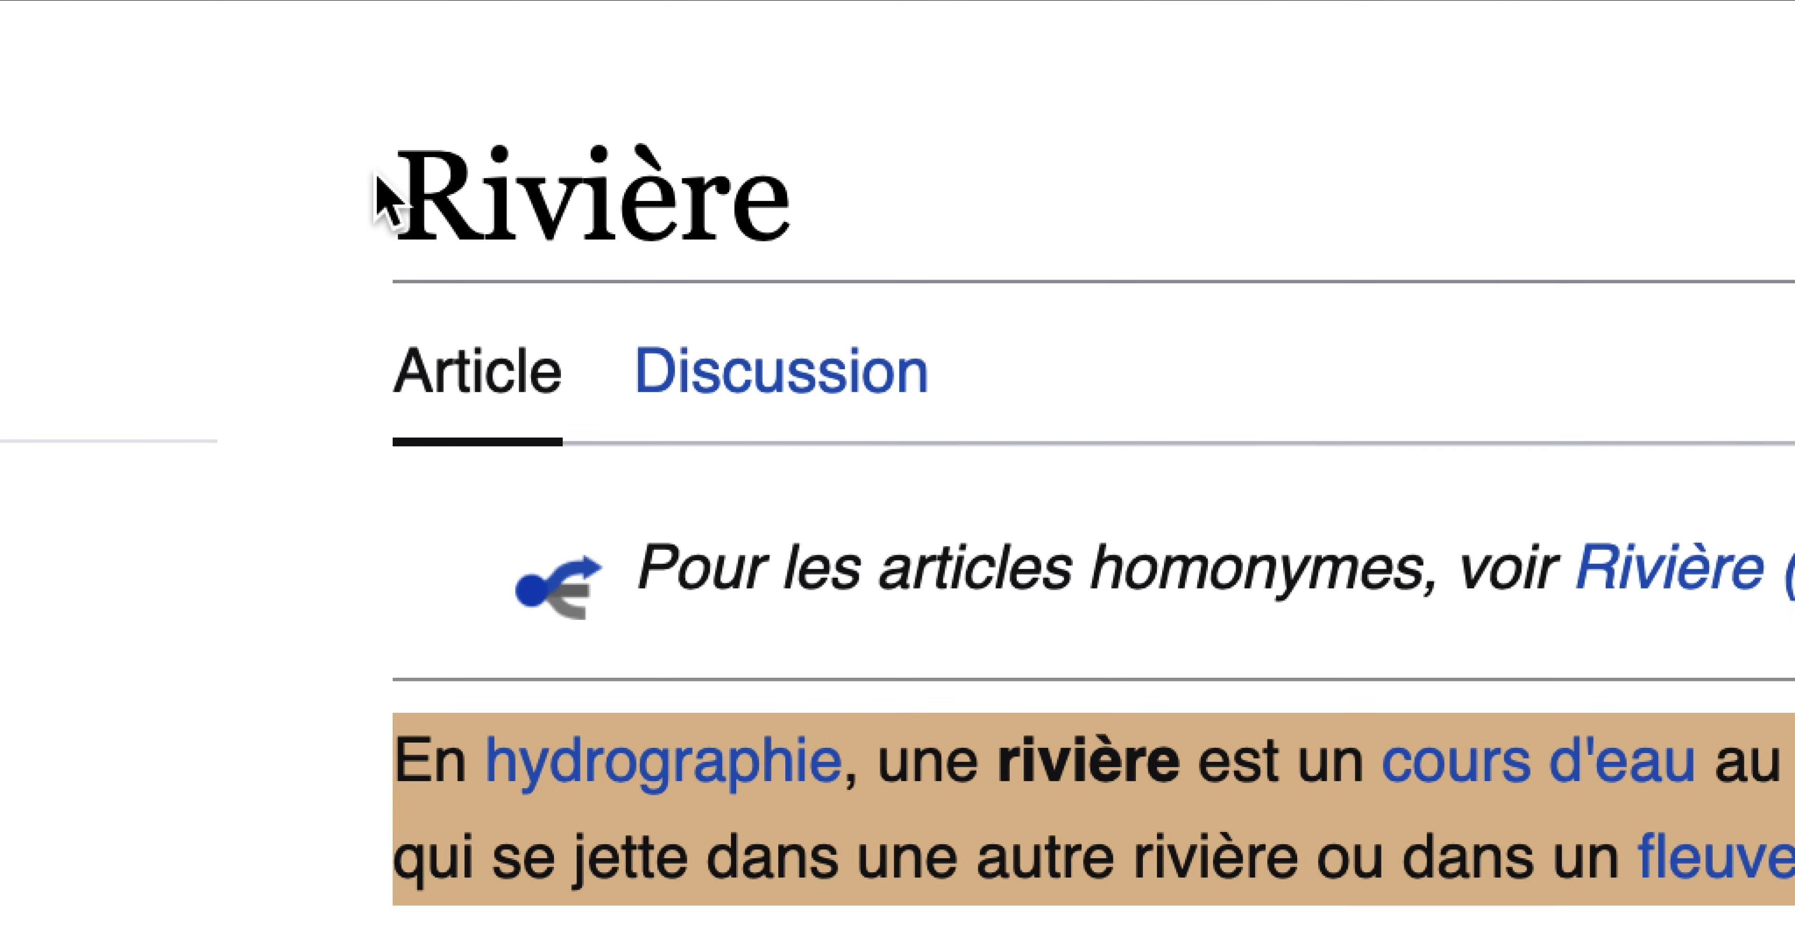
pyautogui.moveTo(406, 183); pyautogui.dragTo(794, 226)
pyautogui.press('super+c')
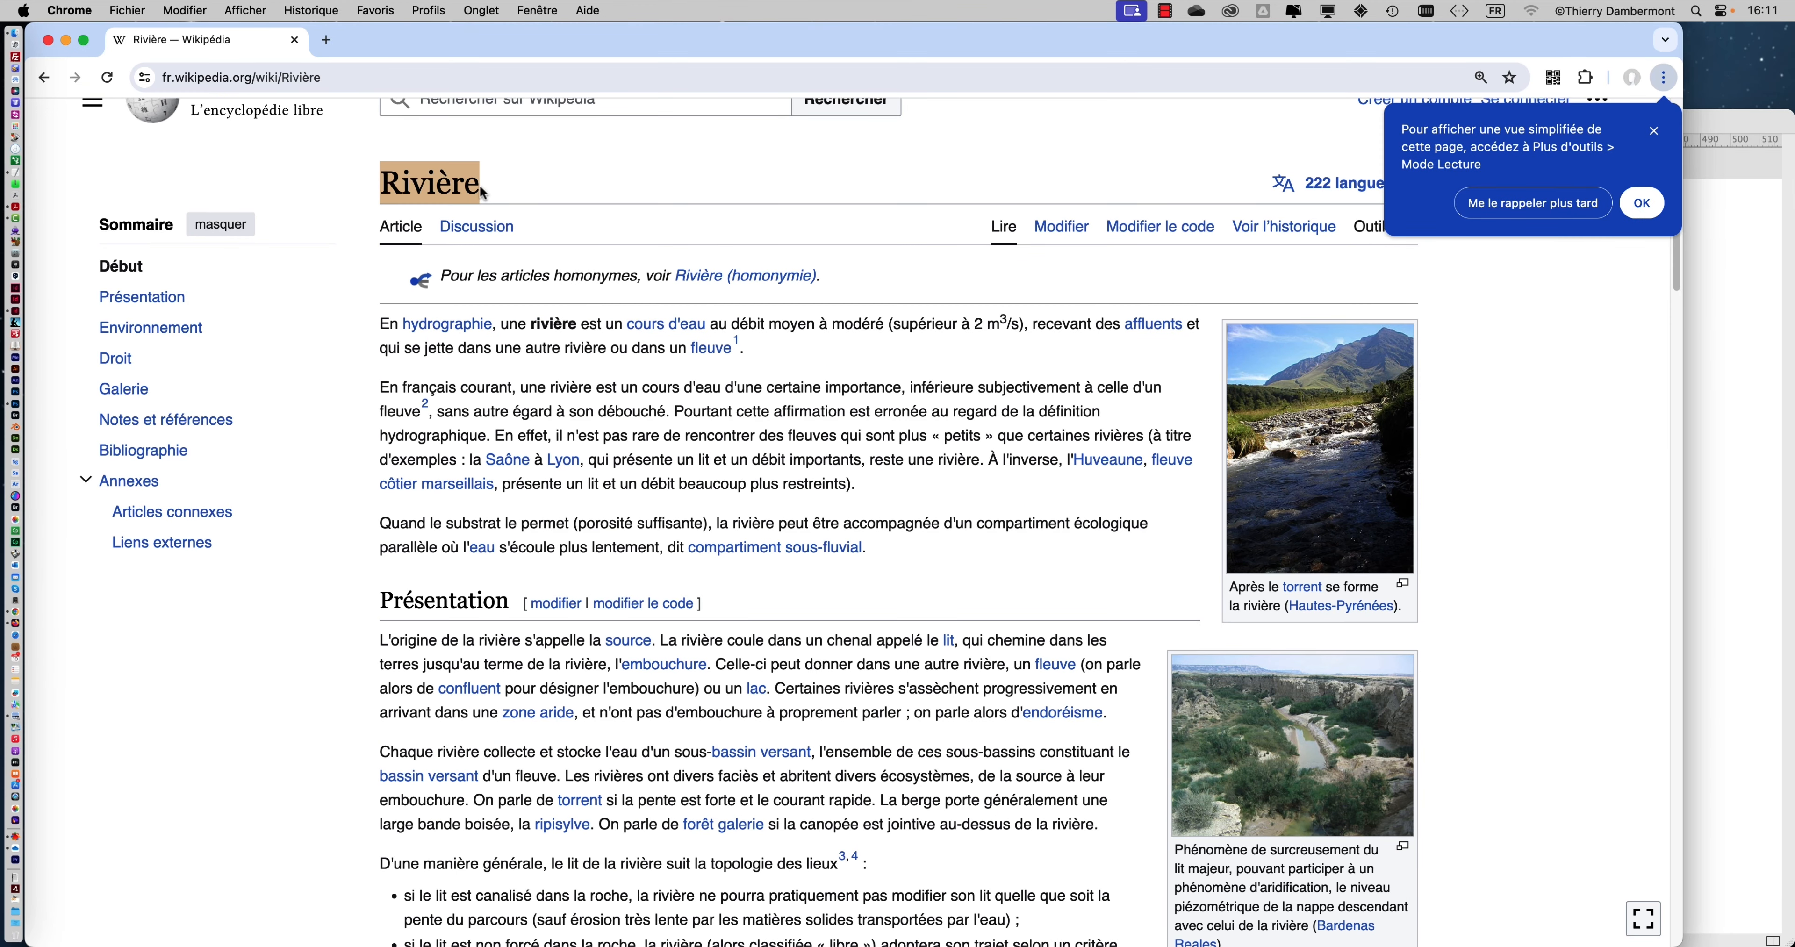
# Return to Adobe InDesign and paste the title "Rivière" as its own paragraph before "En hydrographie".
pyautogui.press('super+Tab')
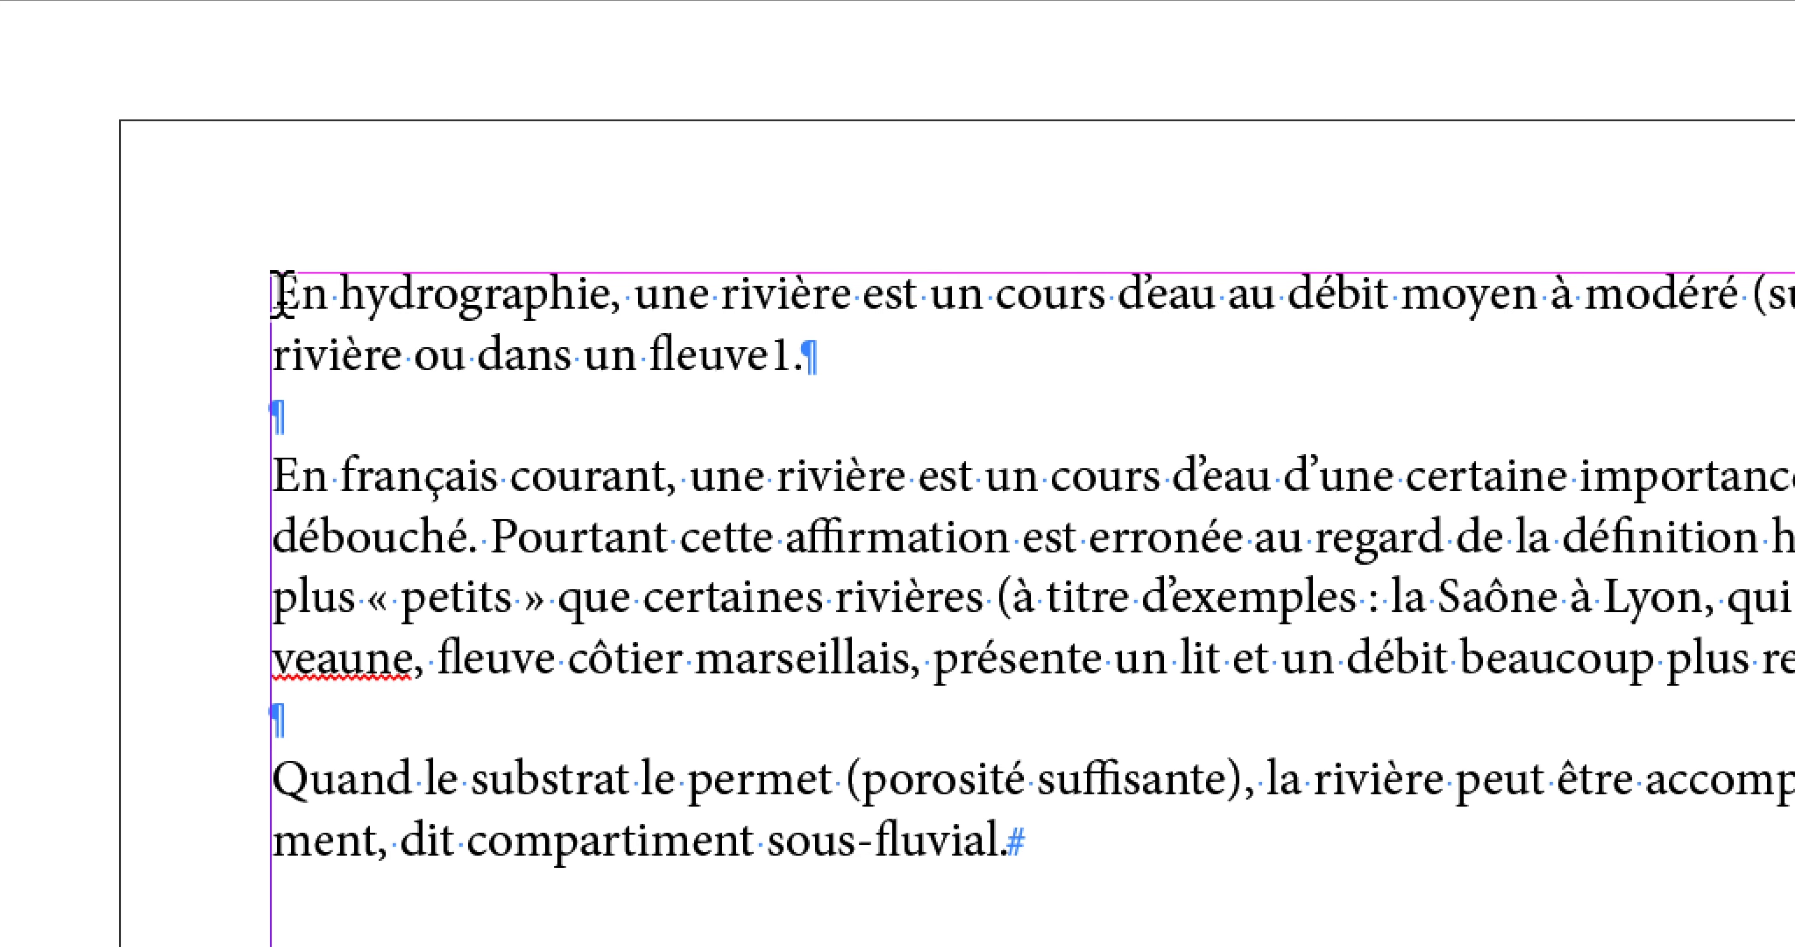
pyautogui.press('super+v')
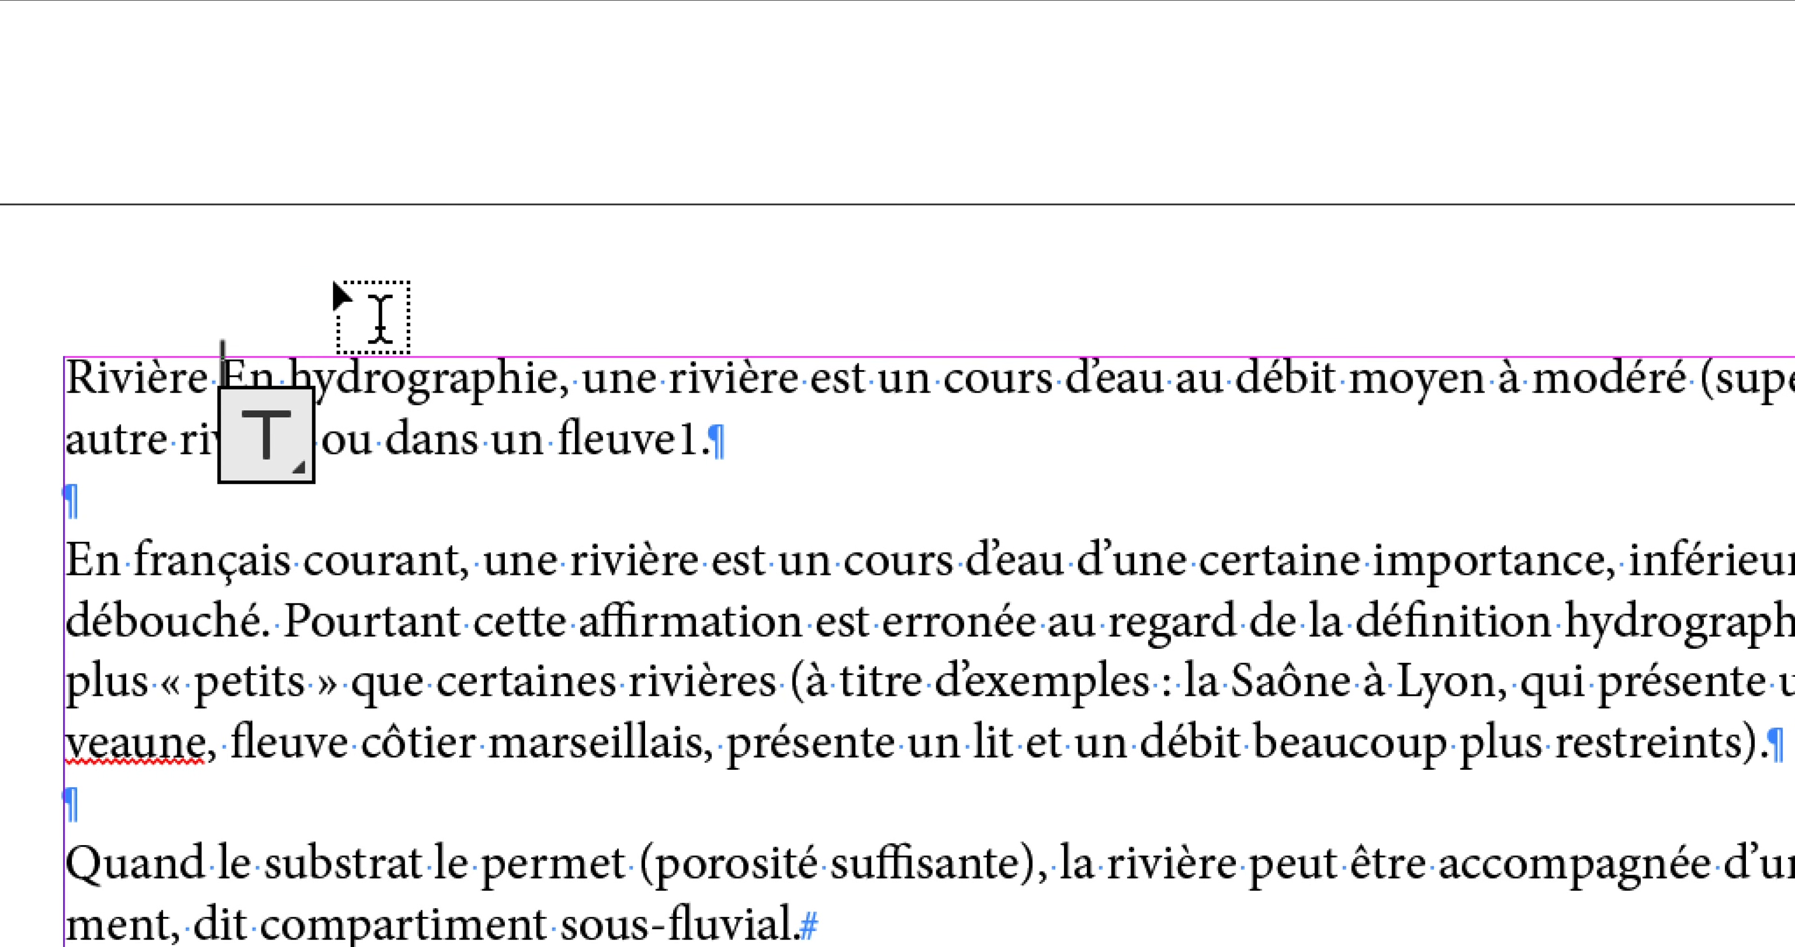
pyautogui.press('Return')
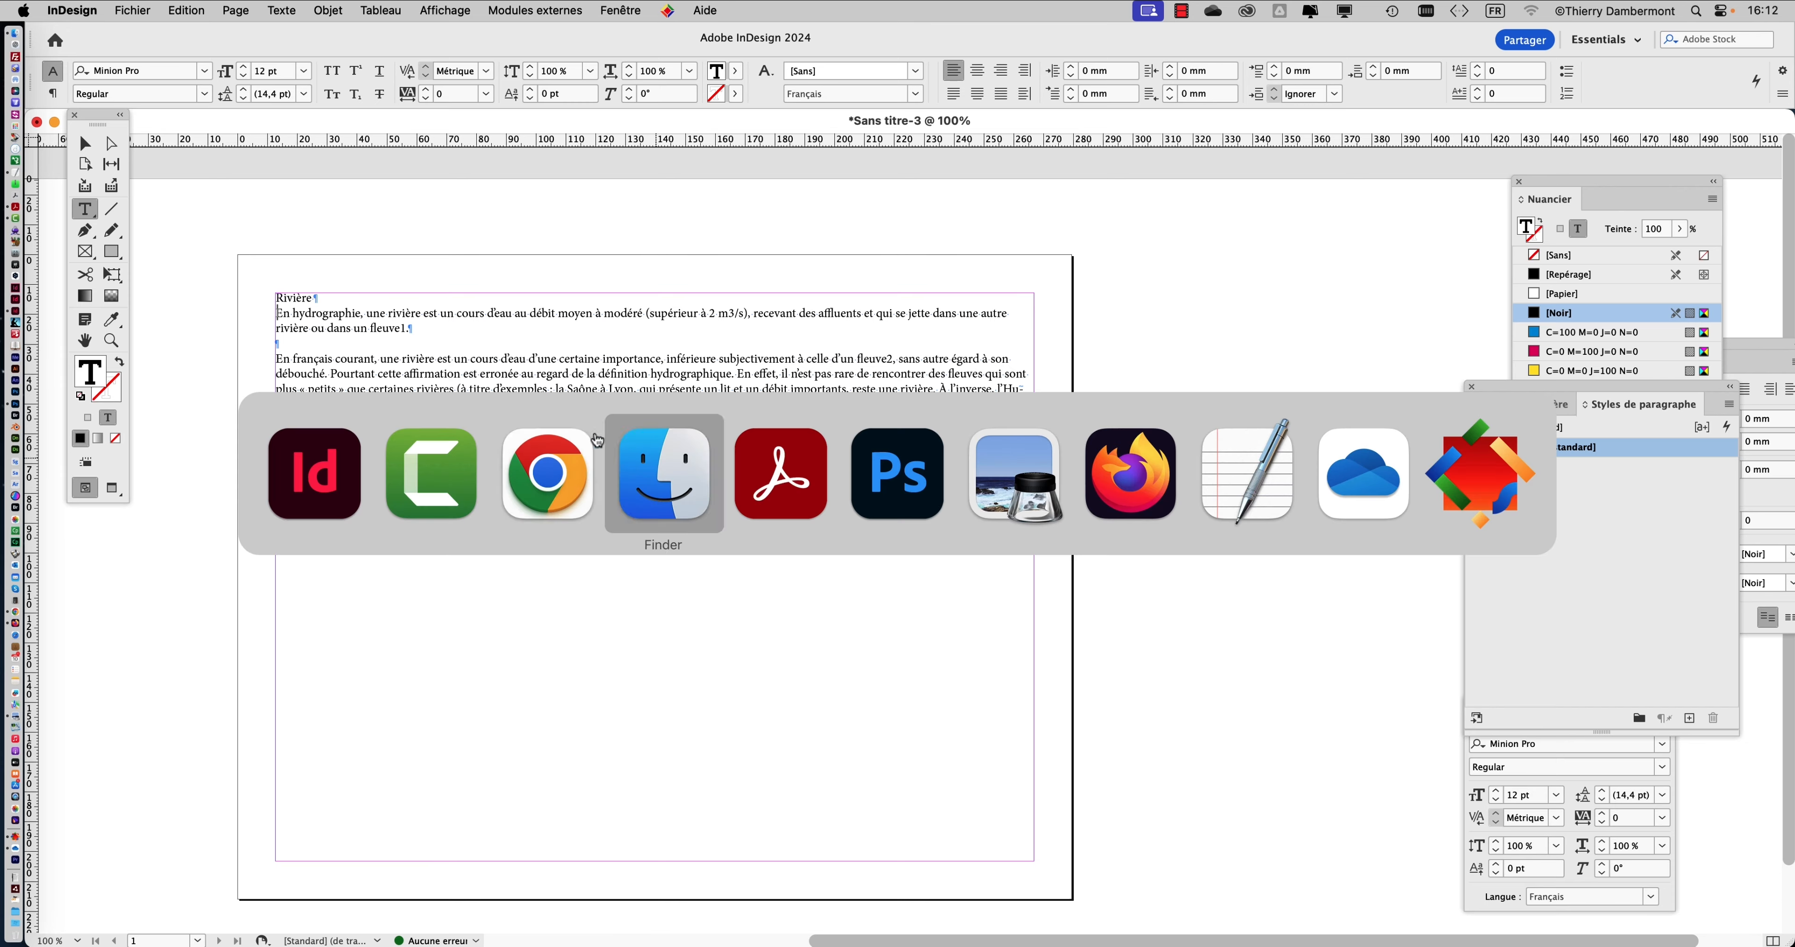
# Switch to Google Chrome and copy the section heading "Présentation" from the Wikipedia article.
pyautogui.press('super+Tab')
pyautogui.click(532, 485)
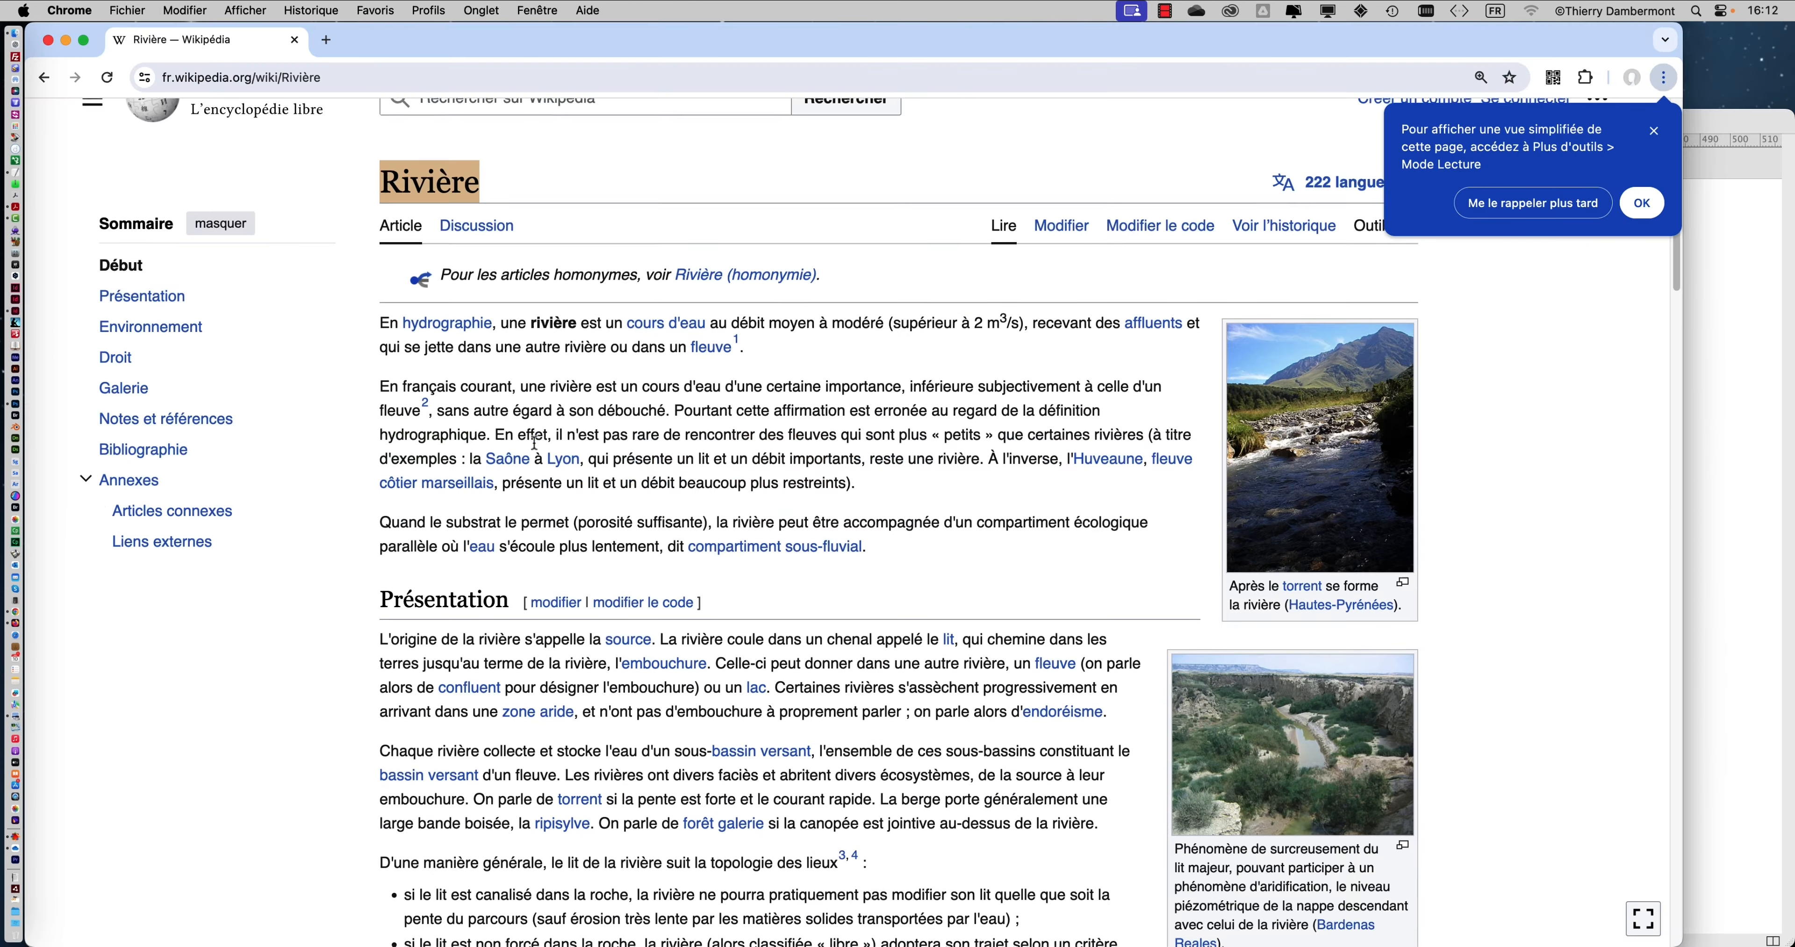
pyautogui.scroll(-5, 403, 472)
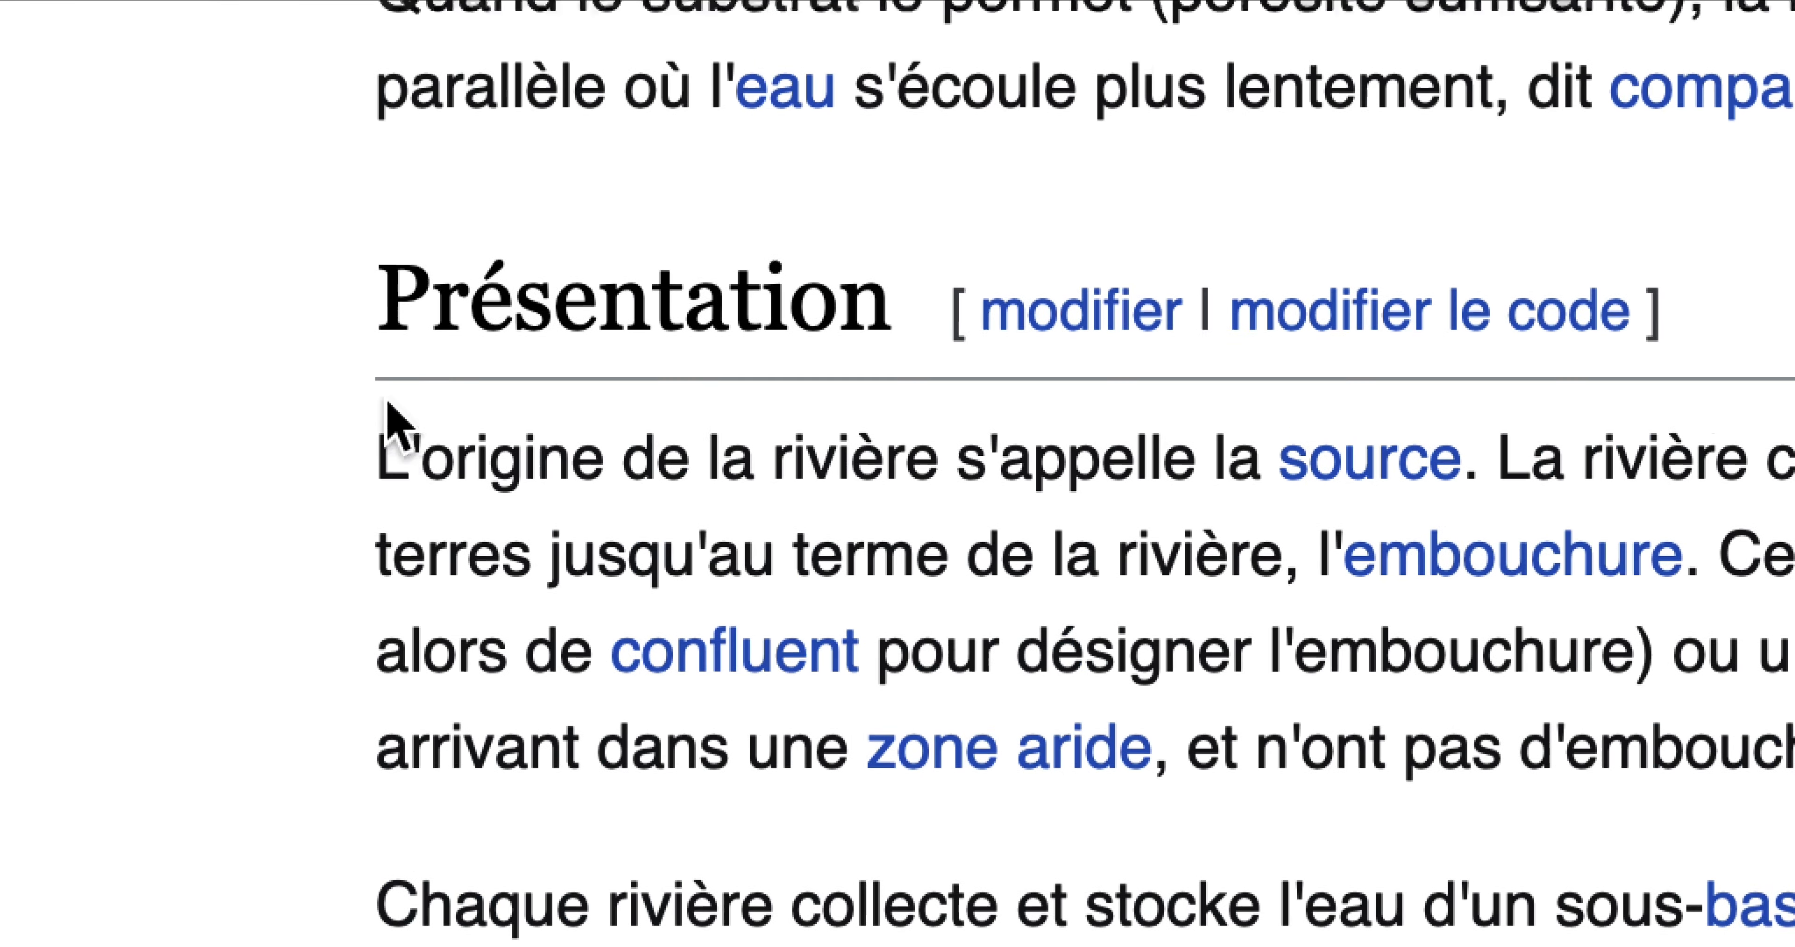
pyautogui.moveTo(381, 360); pyautogui.dragTo(566, 376)
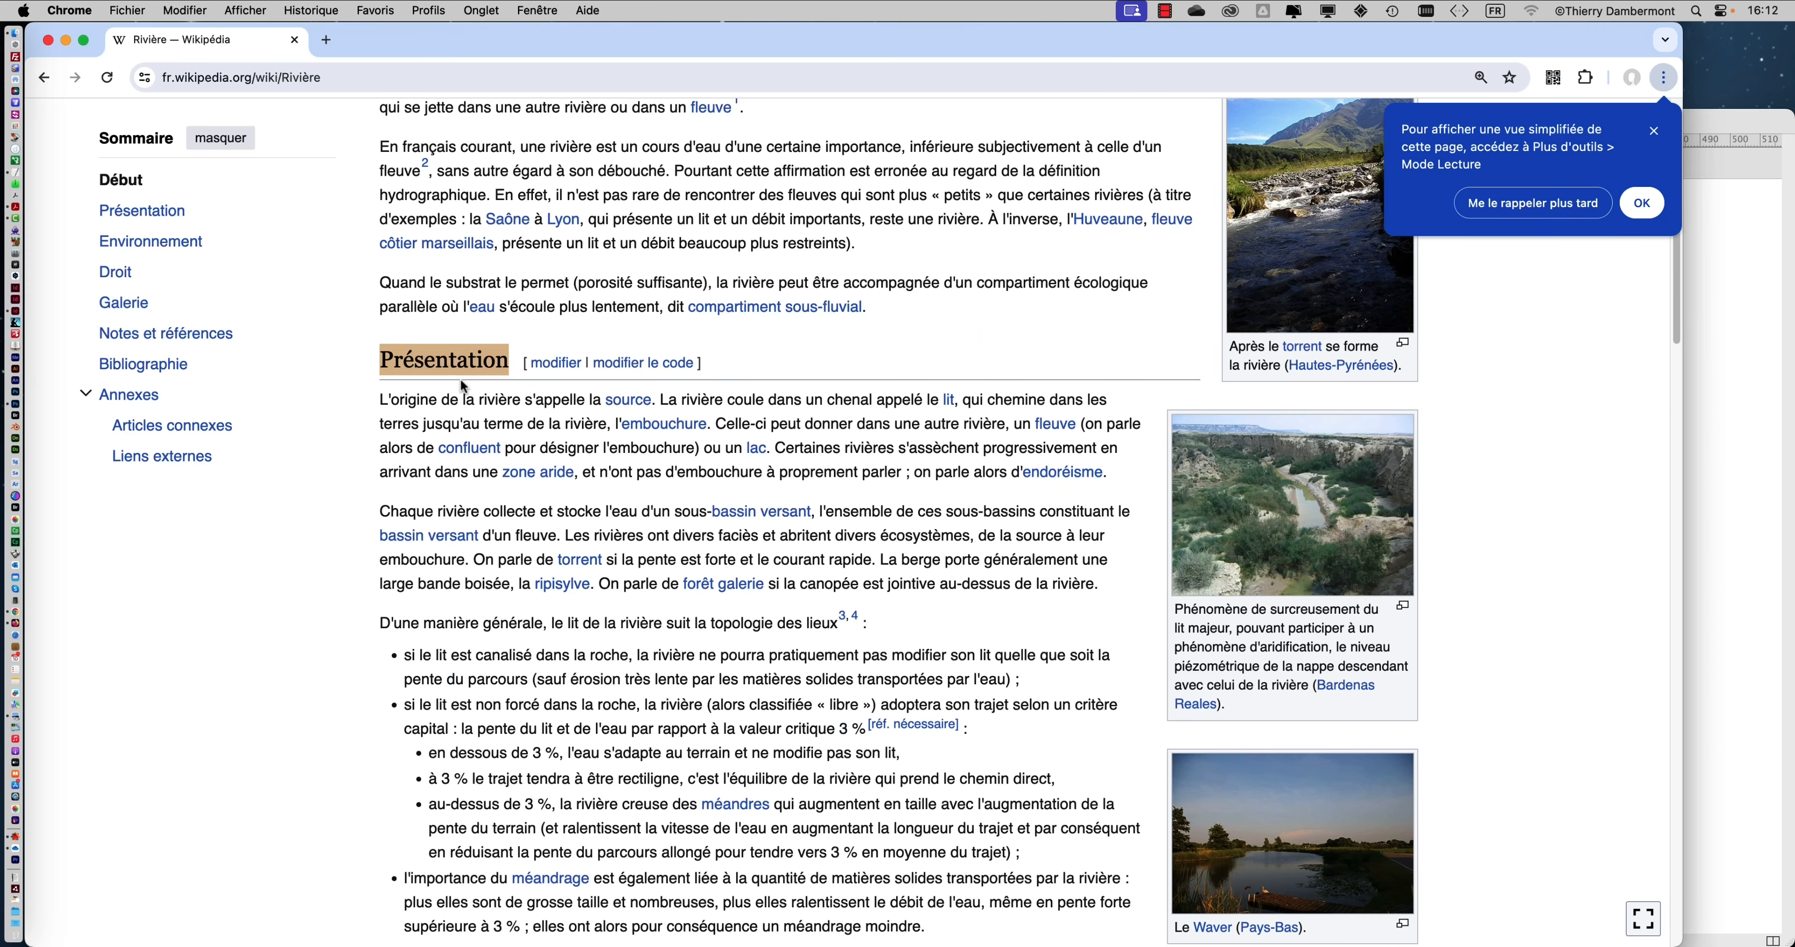
# Return to Adobe InDesign and add "Présentation" as a new paragraph after the one ending in "compartiment sous-fluvial.".
pyautogui.press('super+Tab')
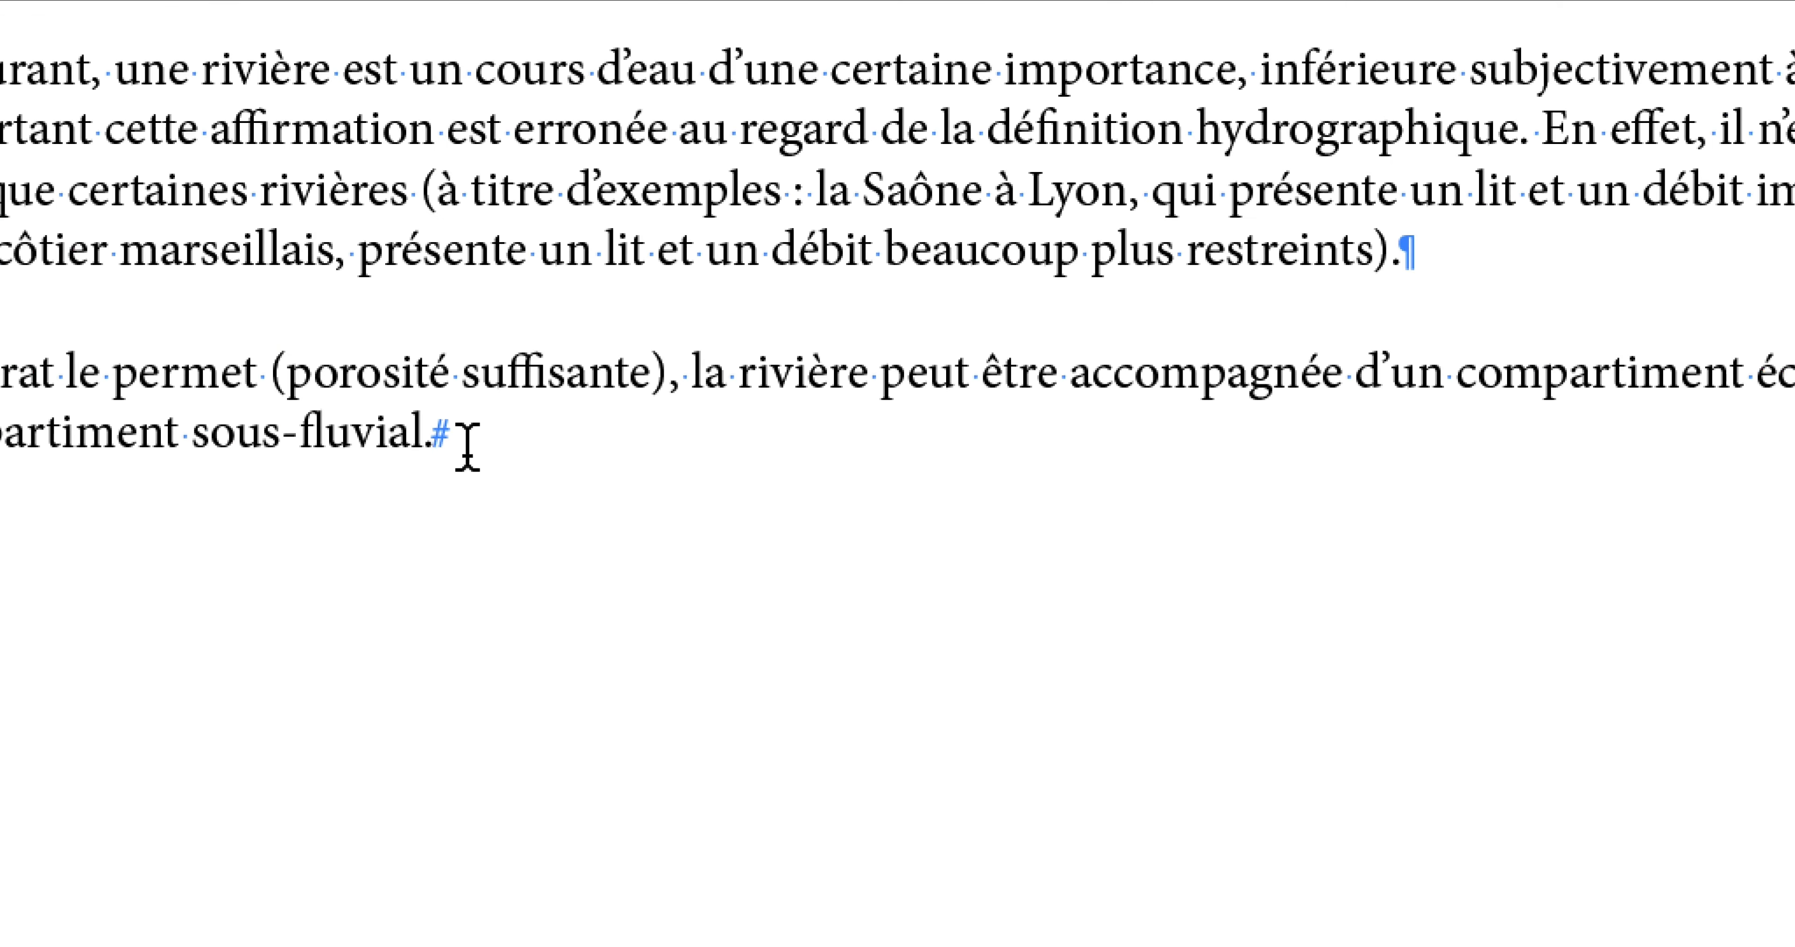
pyautogui.click(467, 445)
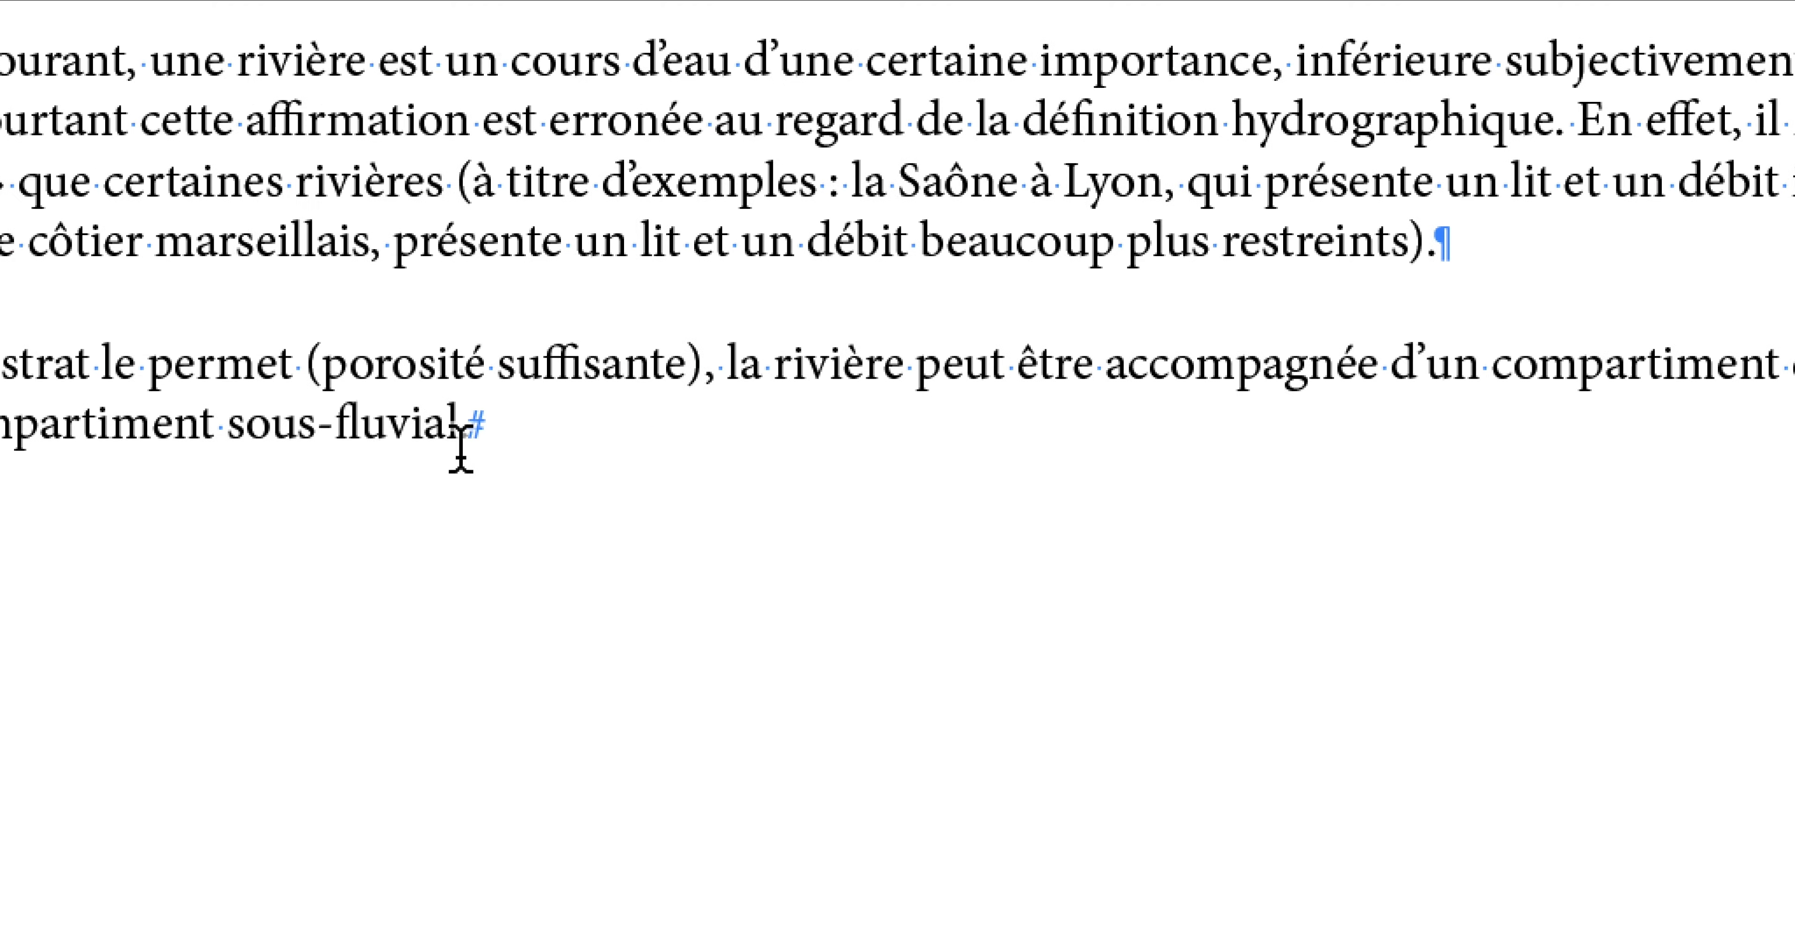
pyautogui.press('Return')
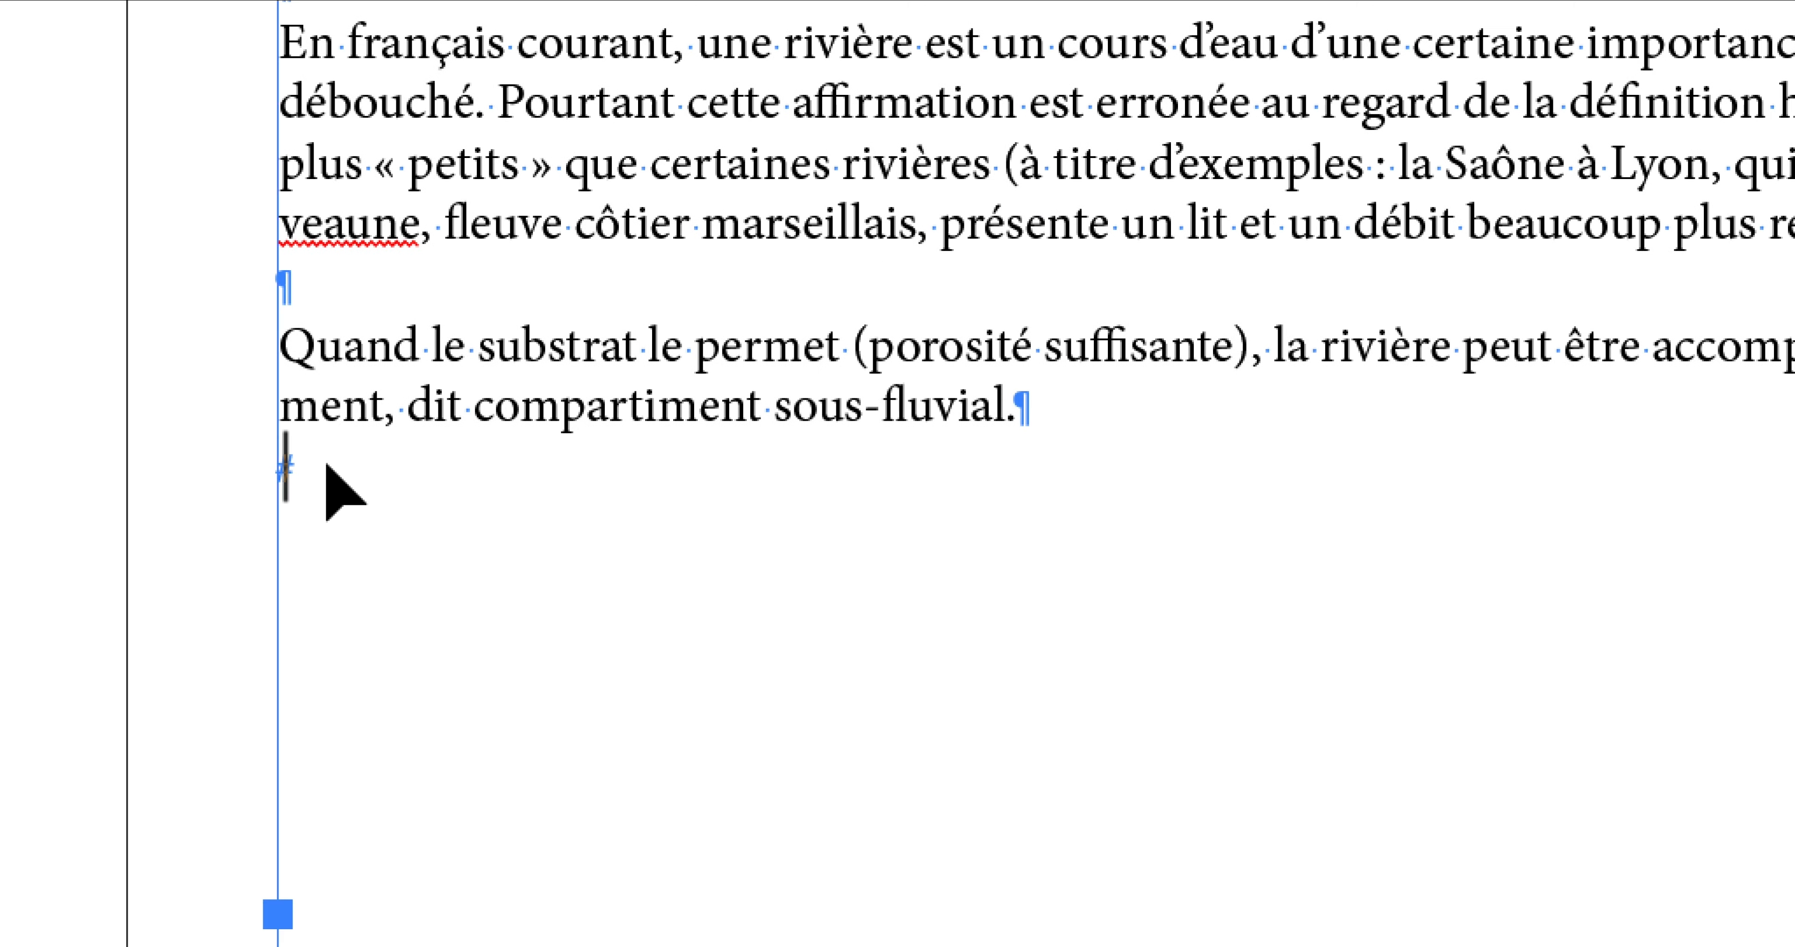
pyautogui.write('Présentation')
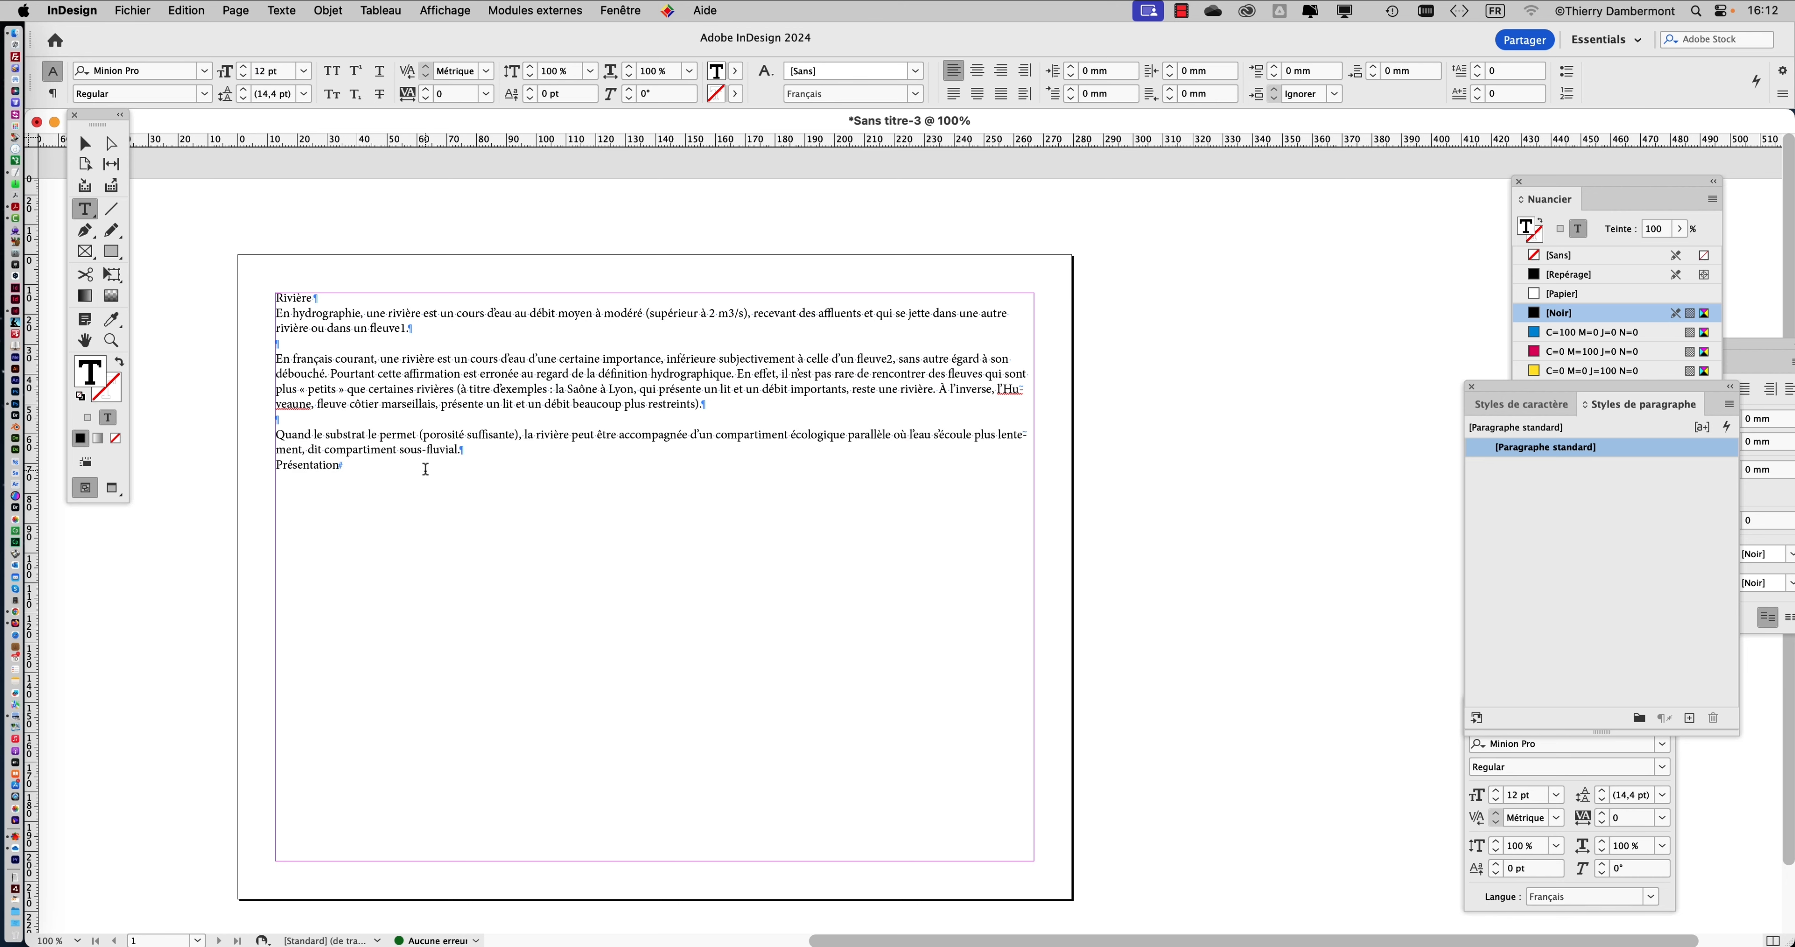
# Switch to Google Chrome and copy the first two paragraphs of the Présentation section, from "L'origine de la rivière" to "au-dessus de la rivière.".
pyautogui.press('super+Tab')
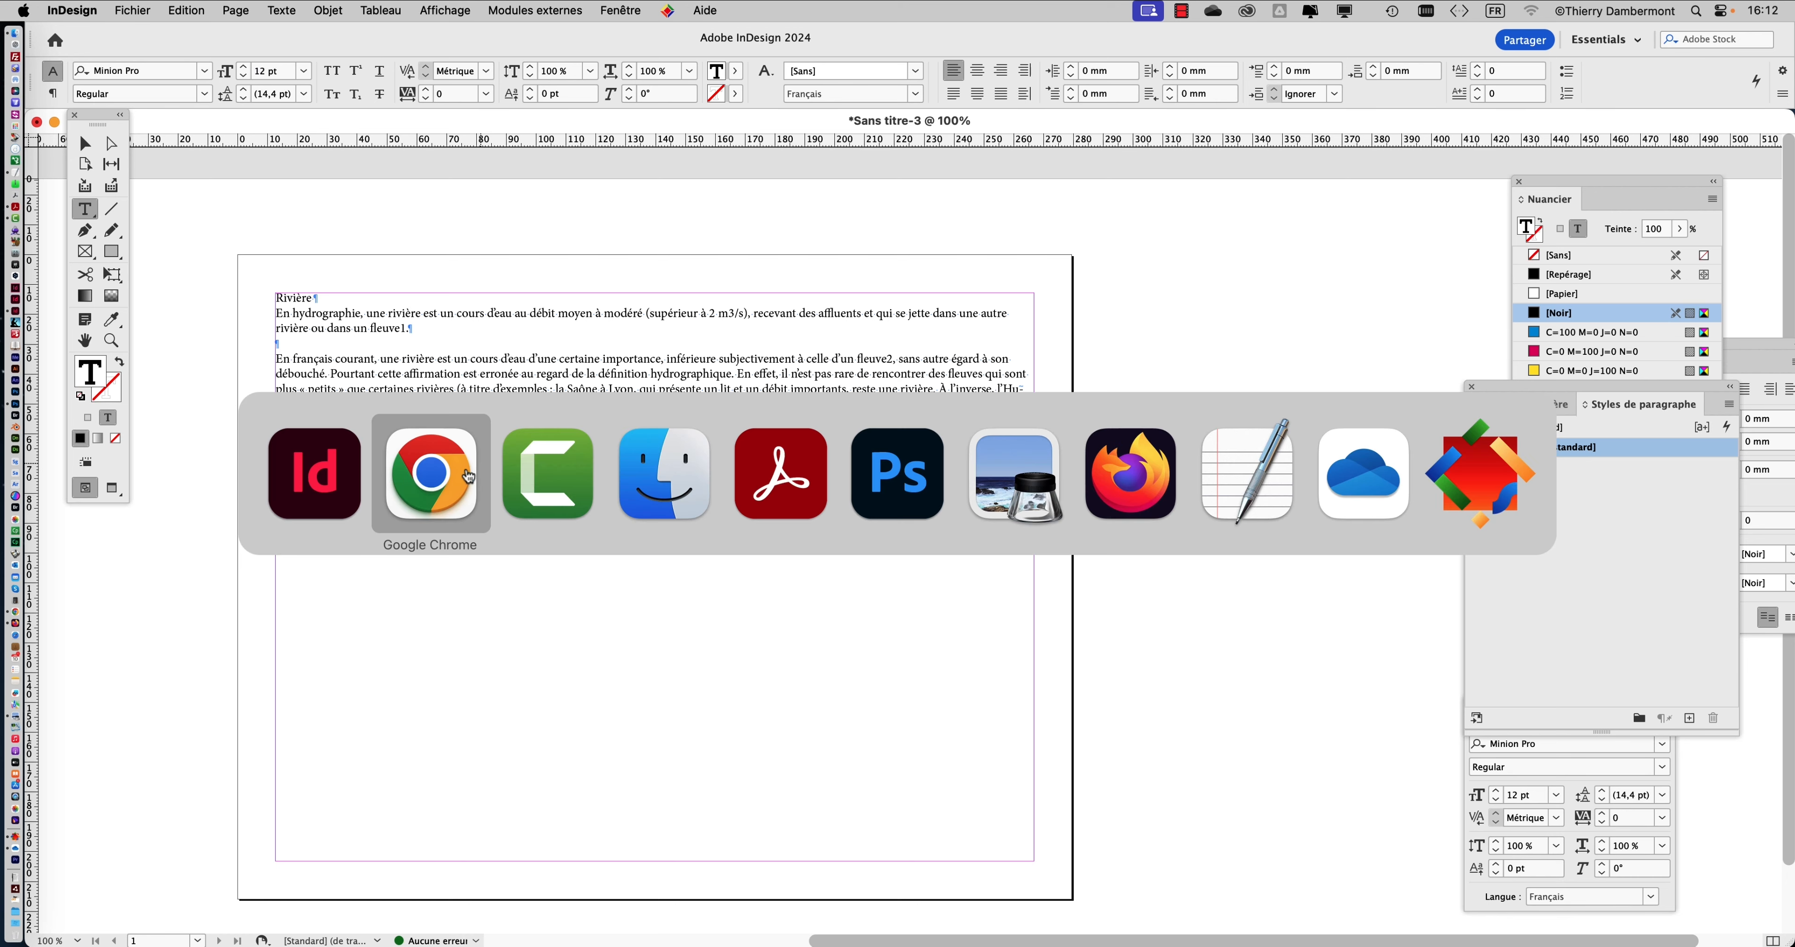
pyautogui.moveTo(381, 403); pyautogui.dragTo(926, 611)
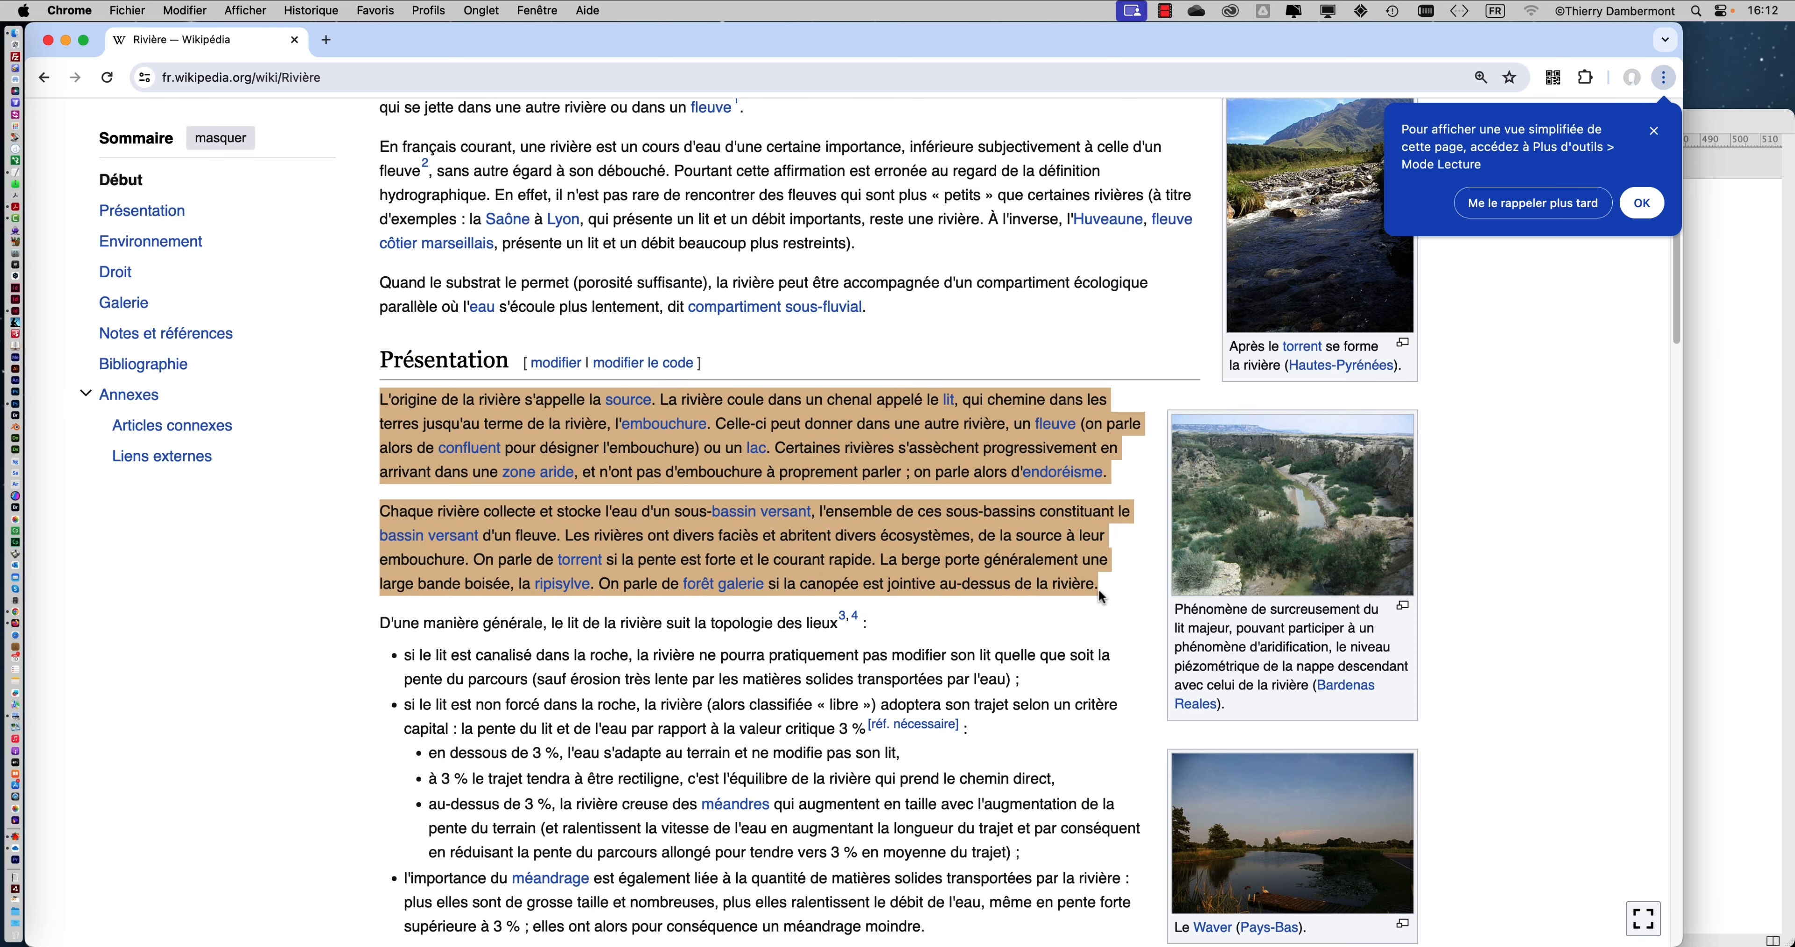
pyautogui.scroll(-10, 655, 531)
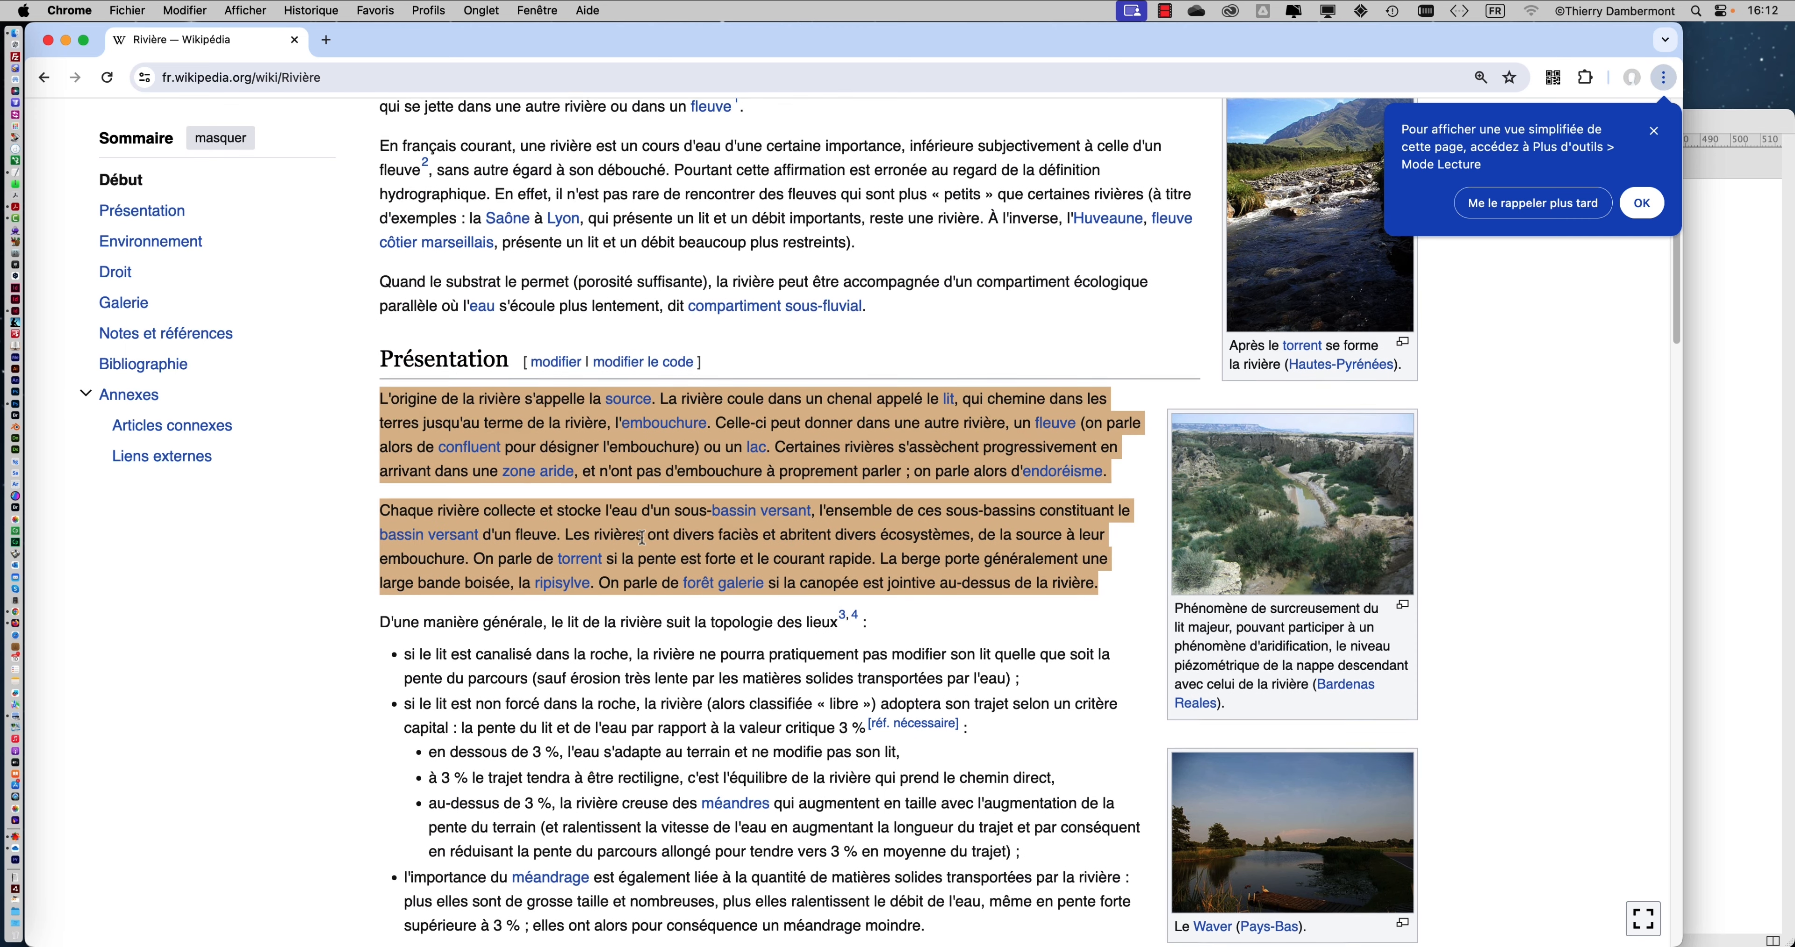
pyautogui.scroll(9, 511, 457)
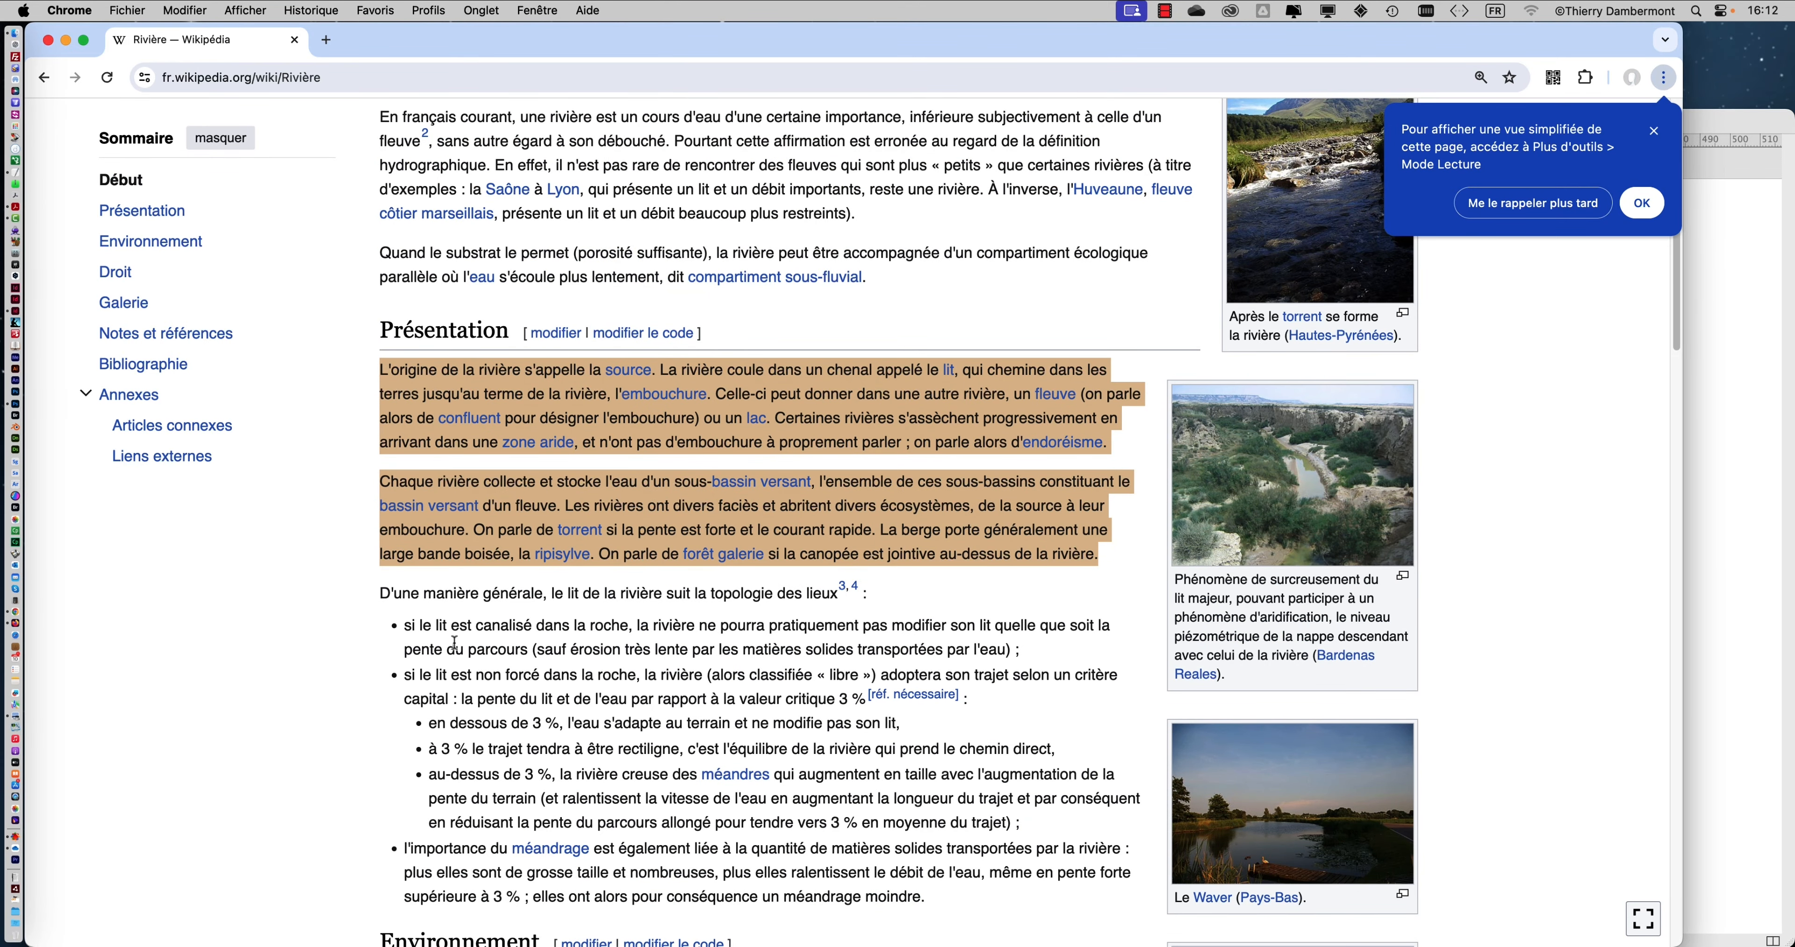
pyautogui.press('super+c')
# Return to Adobe InDesign and paste the copied paragraphs on a new line below "Présentation".
pyautogui.press('super+Tab')
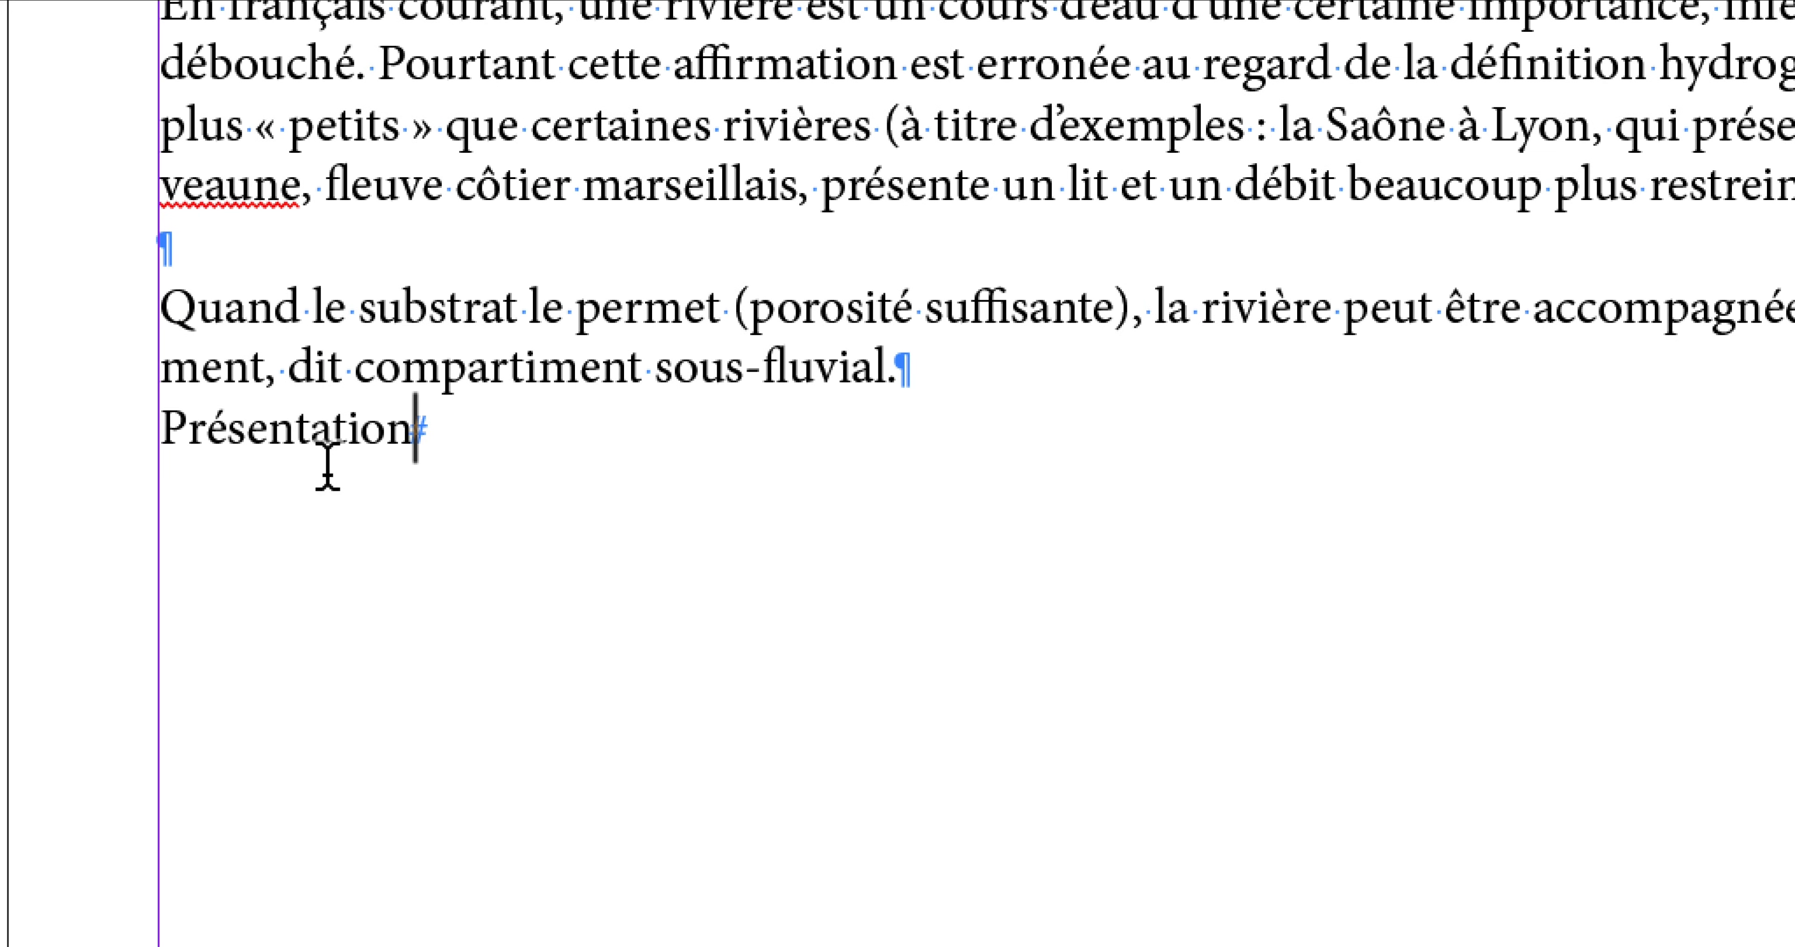
pyautogui.press('Return')
pyautogui.press('super+v')
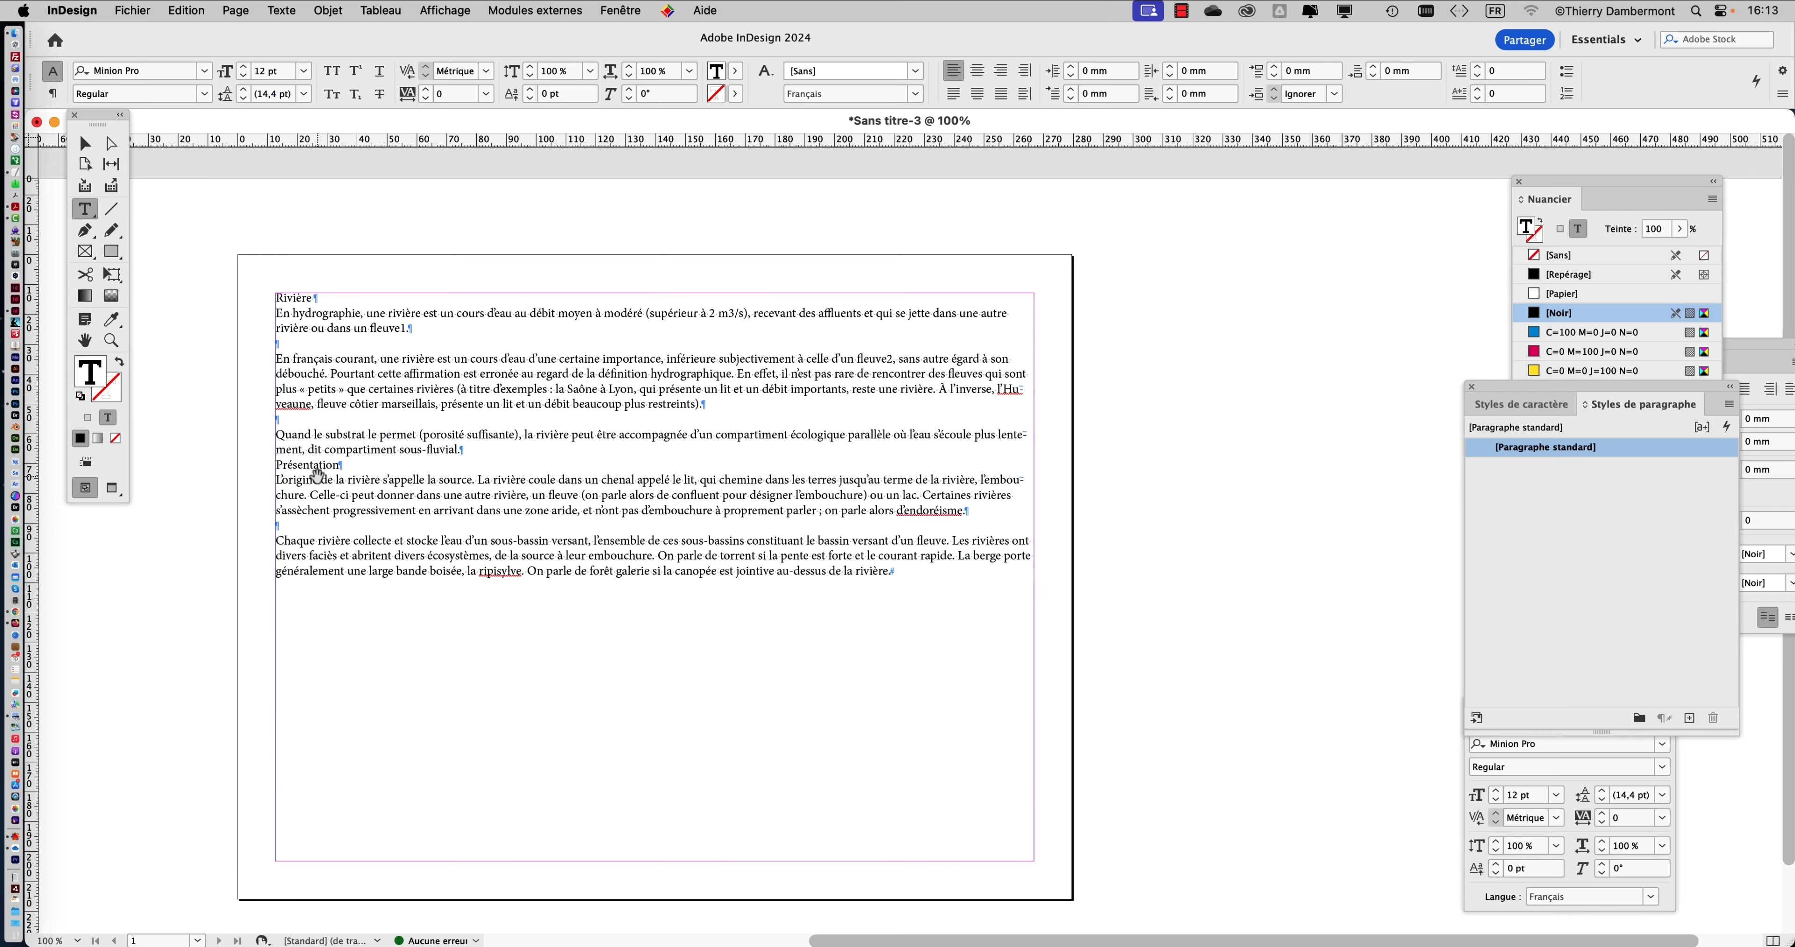
# Save the document in the LUNDI folder as "texte de wikipedia - 01.indd" and leave text editing.
pyautogui.click(133, 10)
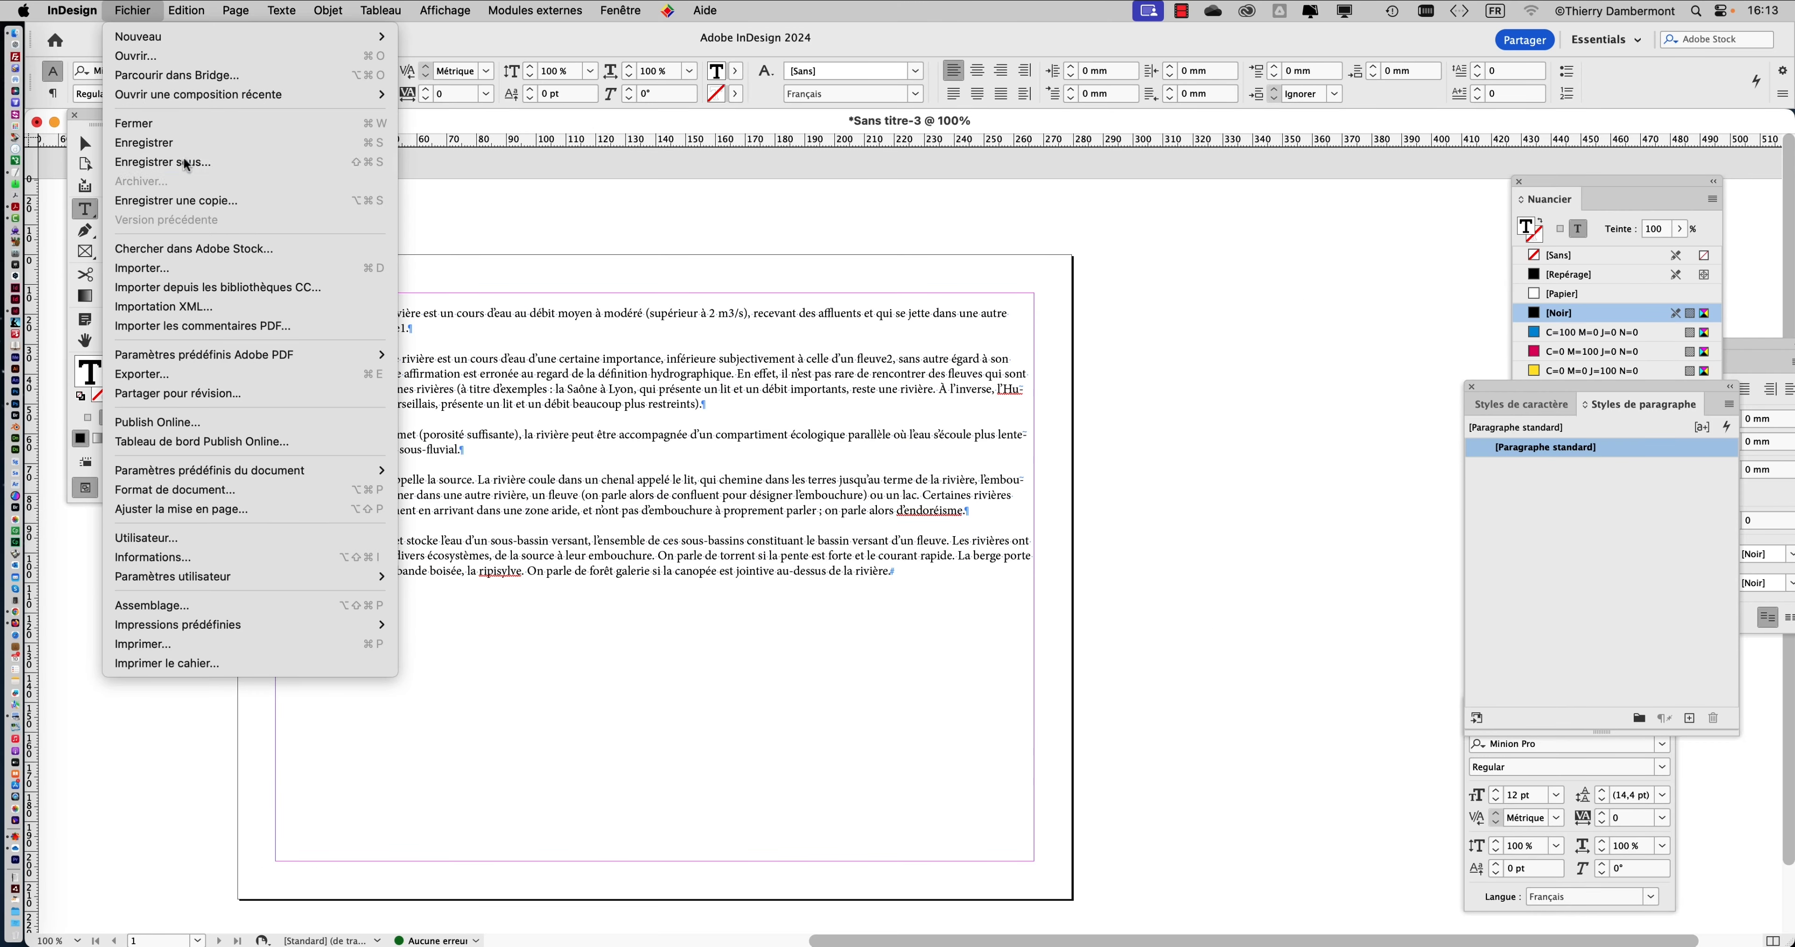
pyautogui.click(182, 160)
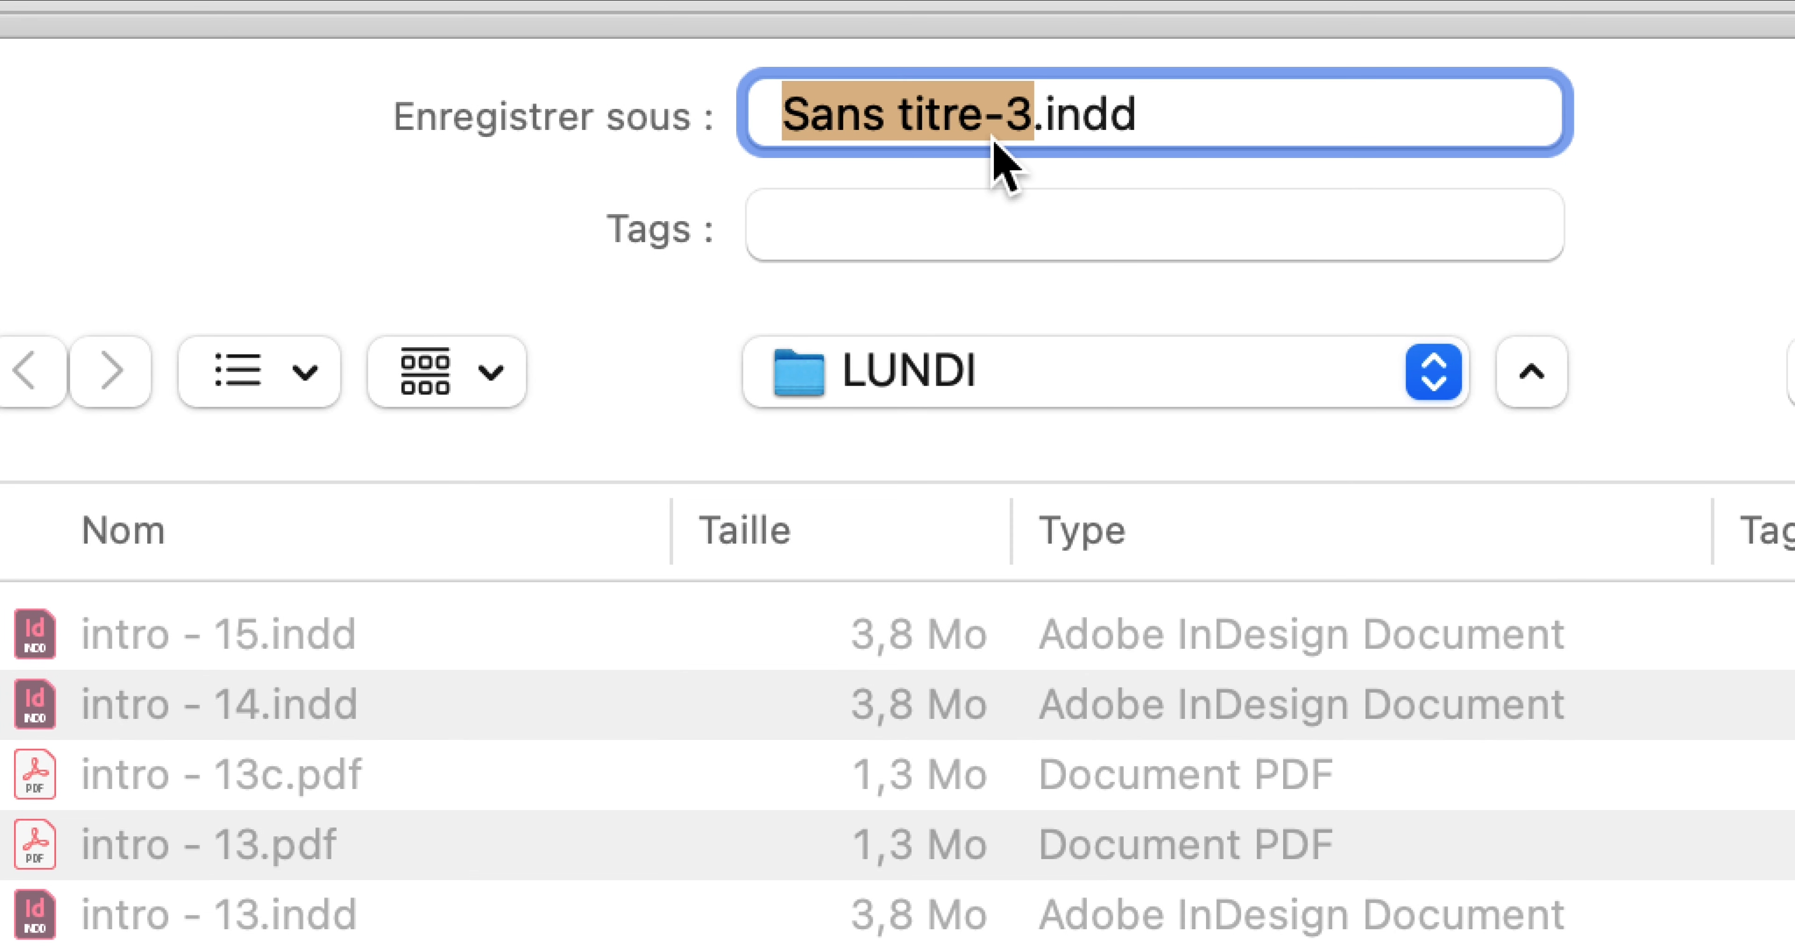
pyautogui.write('texte de wiki')
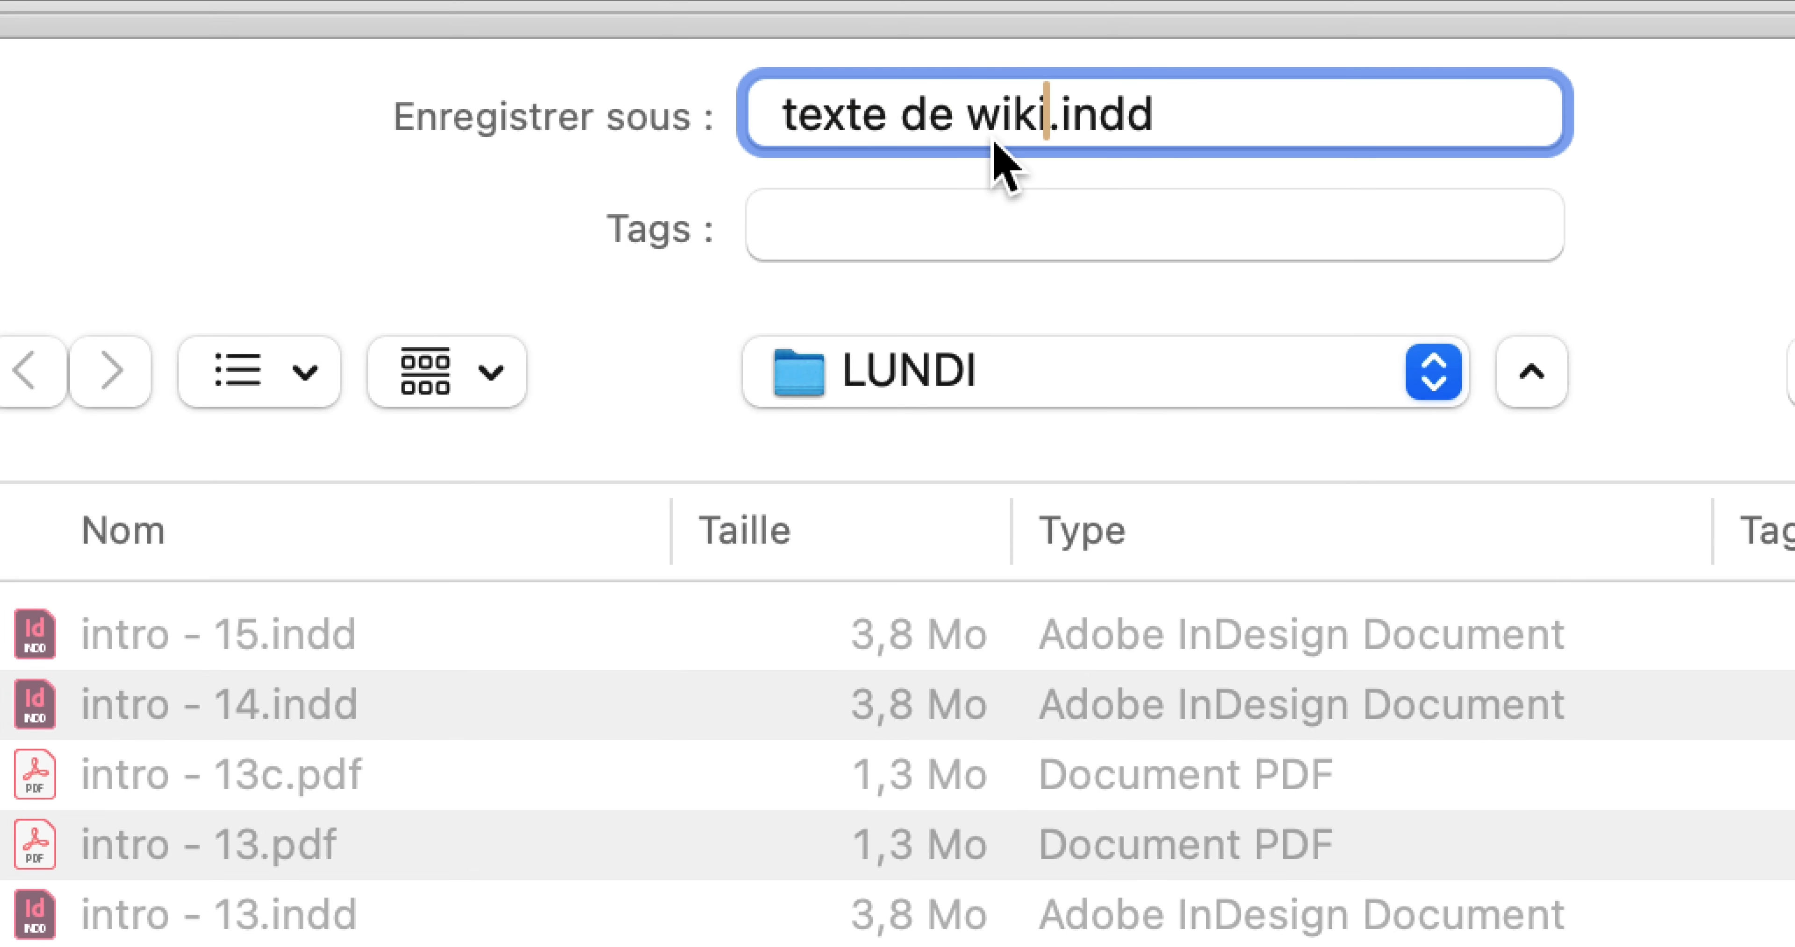
pyautogui.write('pedia - ')
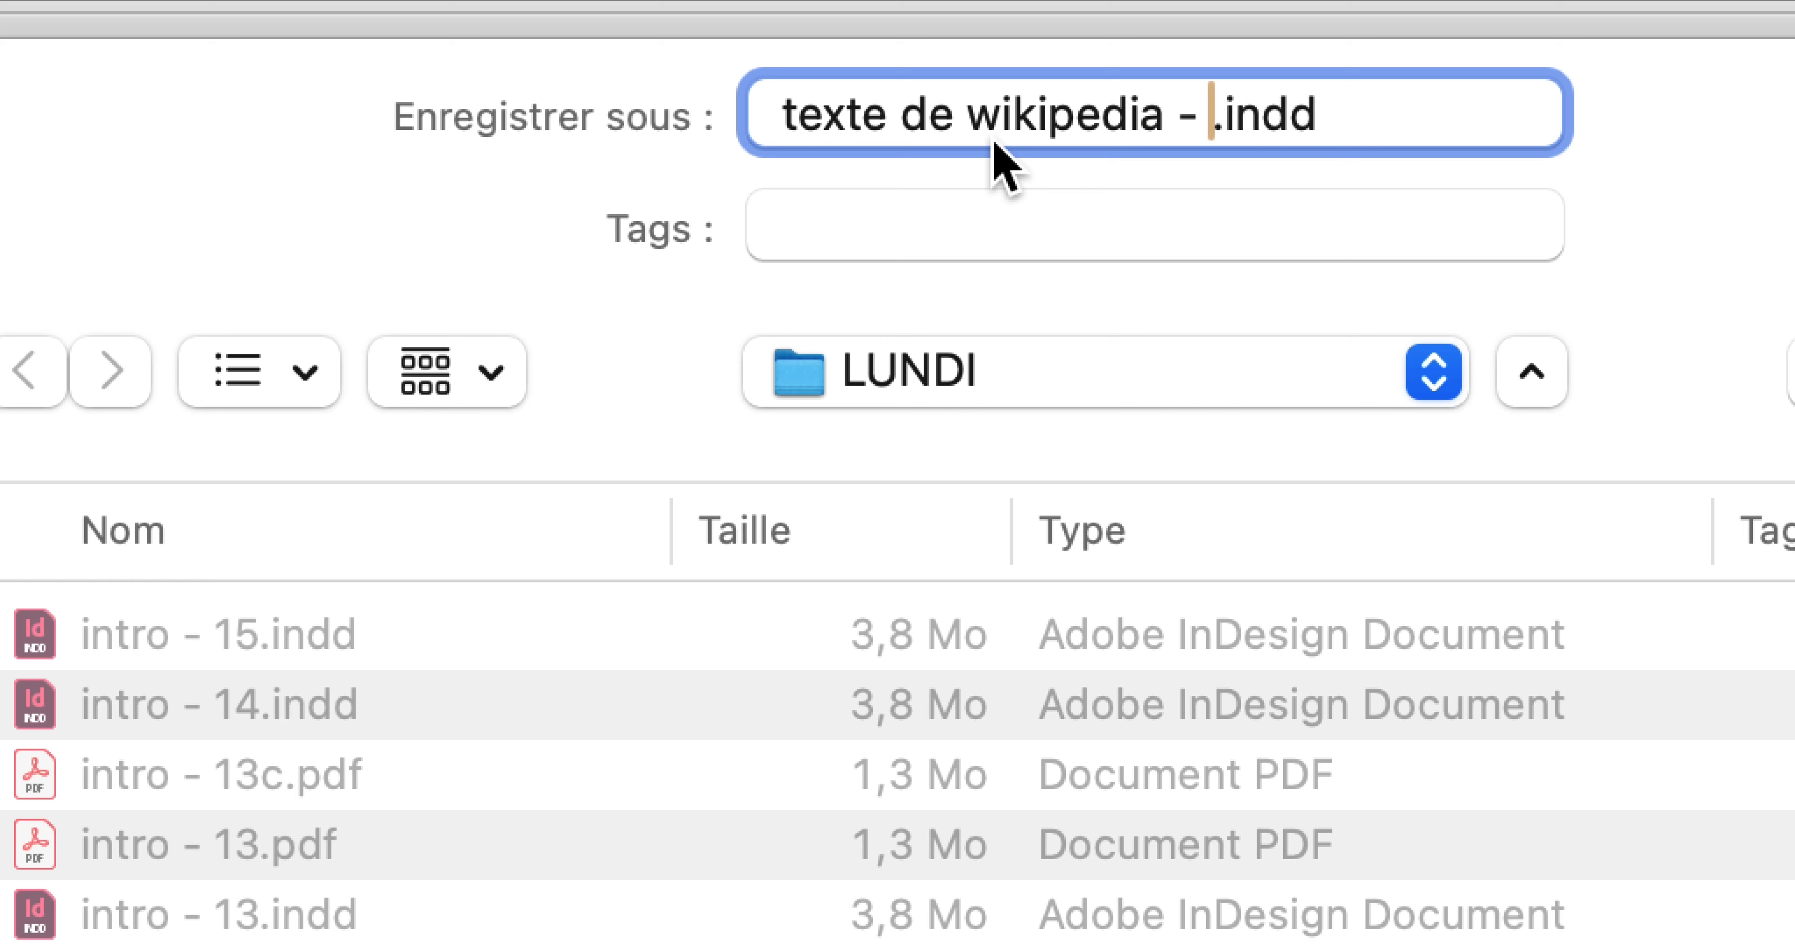
pyautogui.write('01')
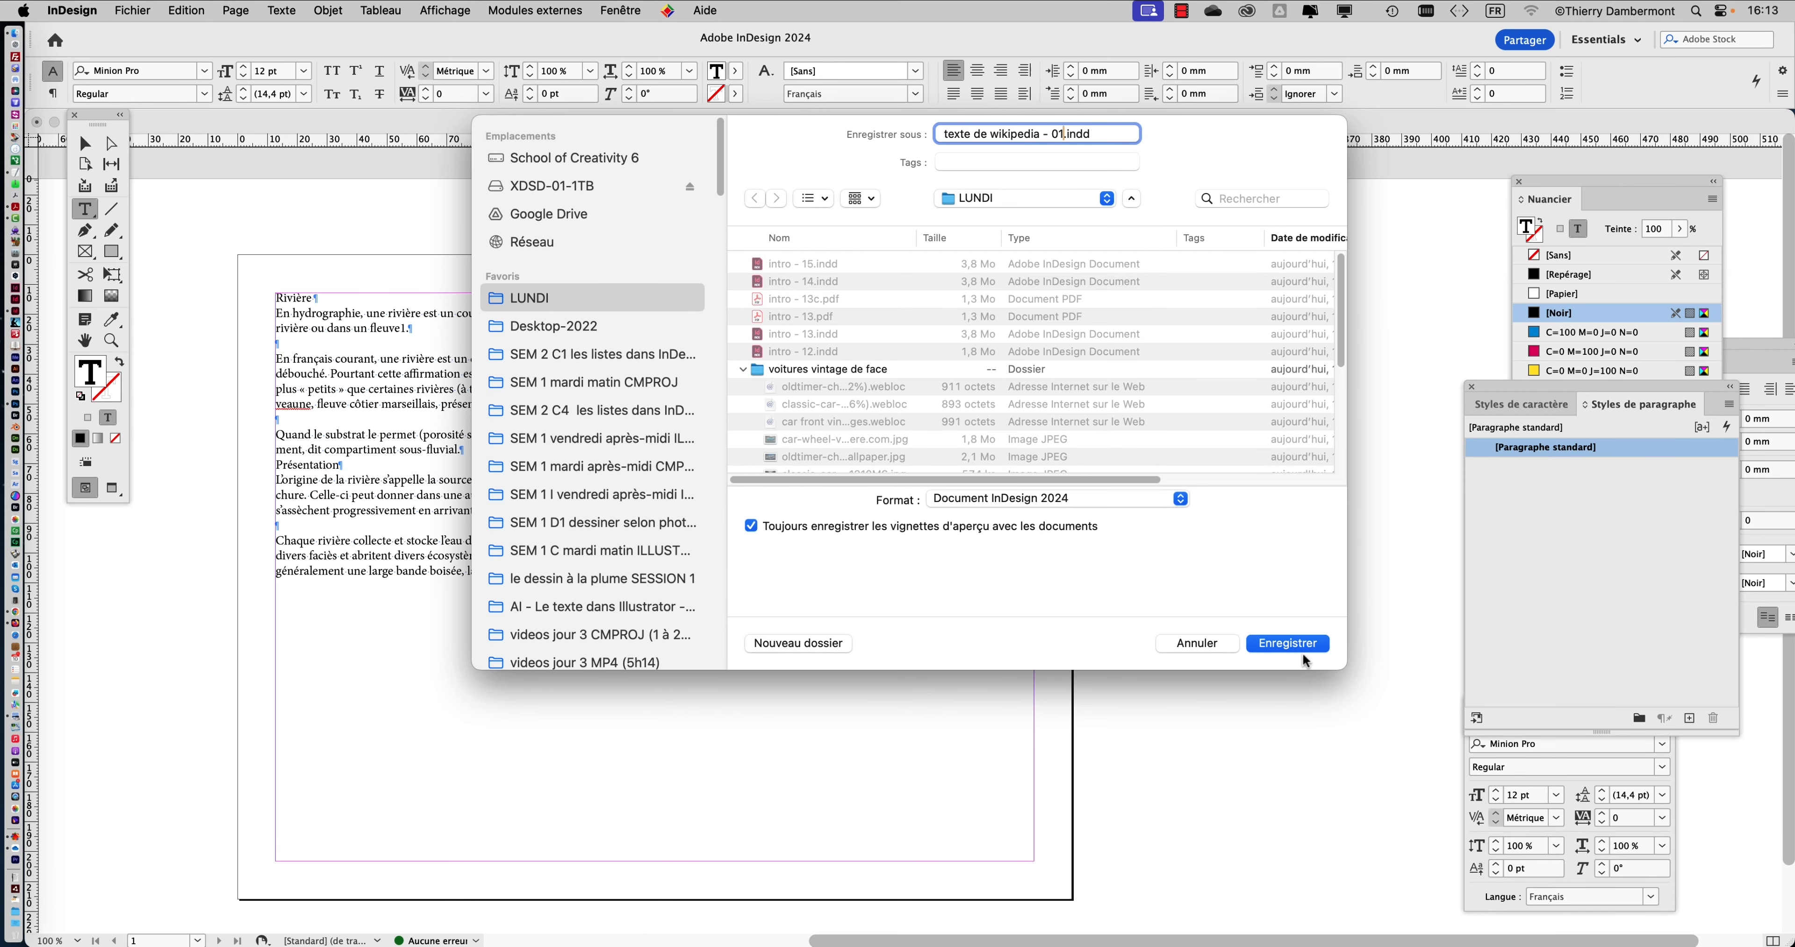
pyautogui.click(1302, 647)
pyautogui.press('Escape')
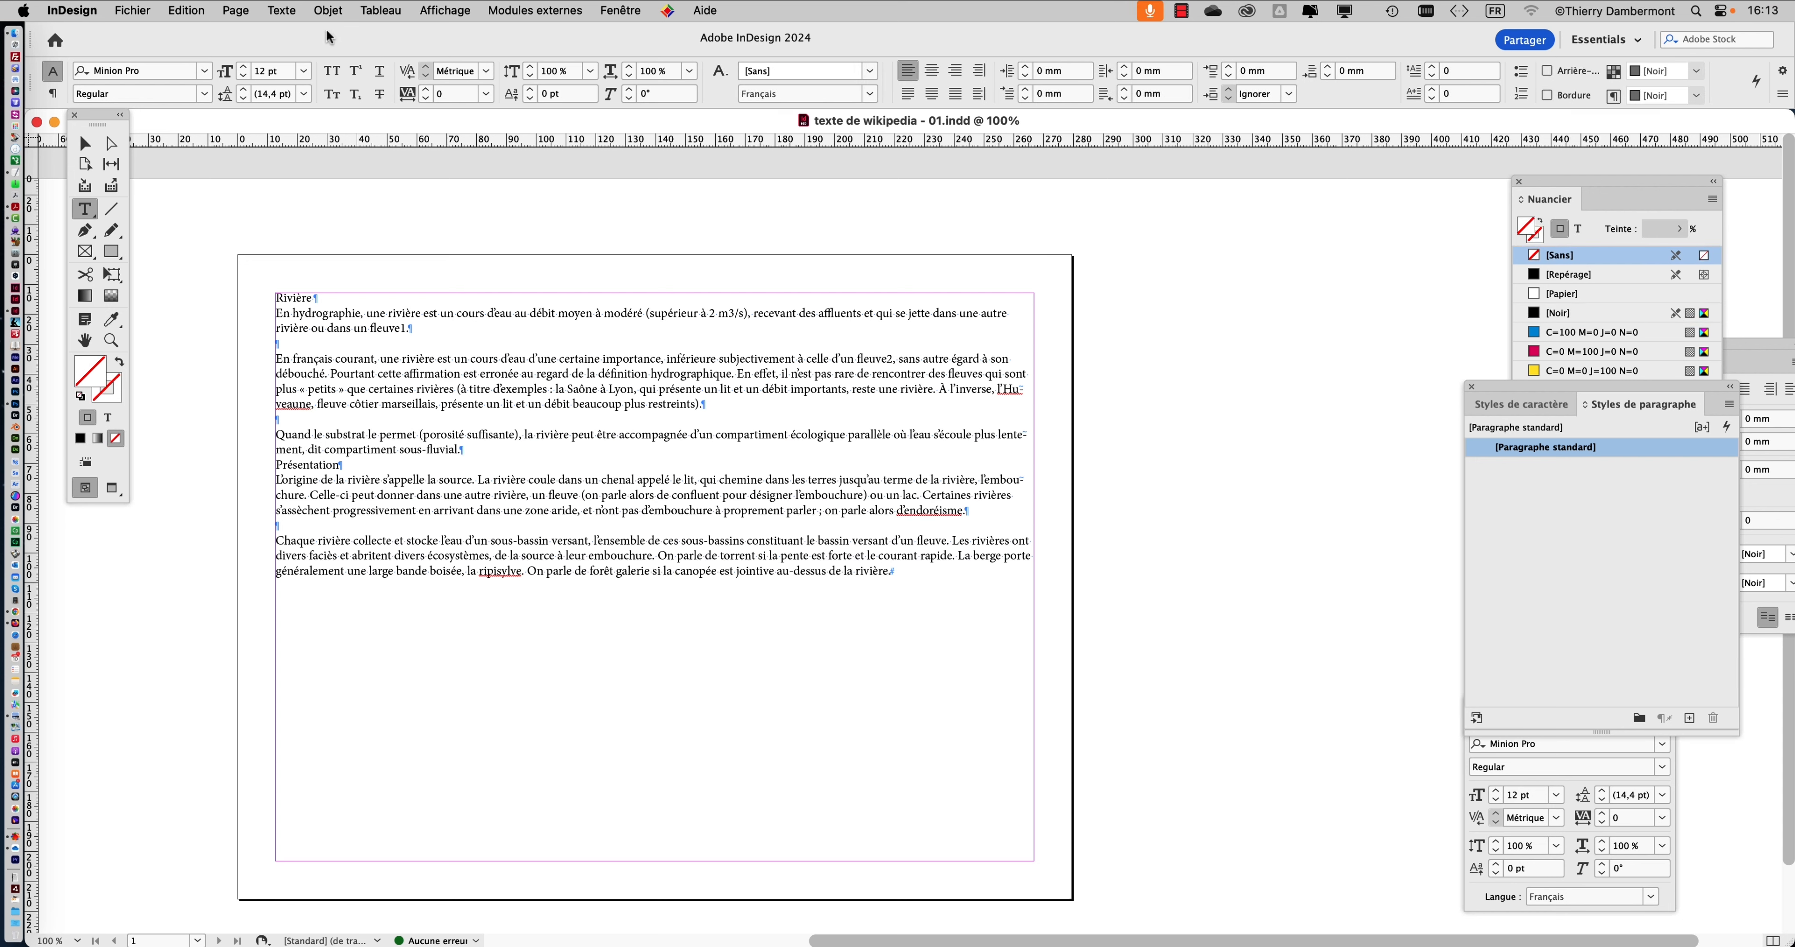
# Show the Styles de caractère panel, separate it below the Styles de paragraphe panel beside the page, and shorten it.
pyautogui.click(265, 14)
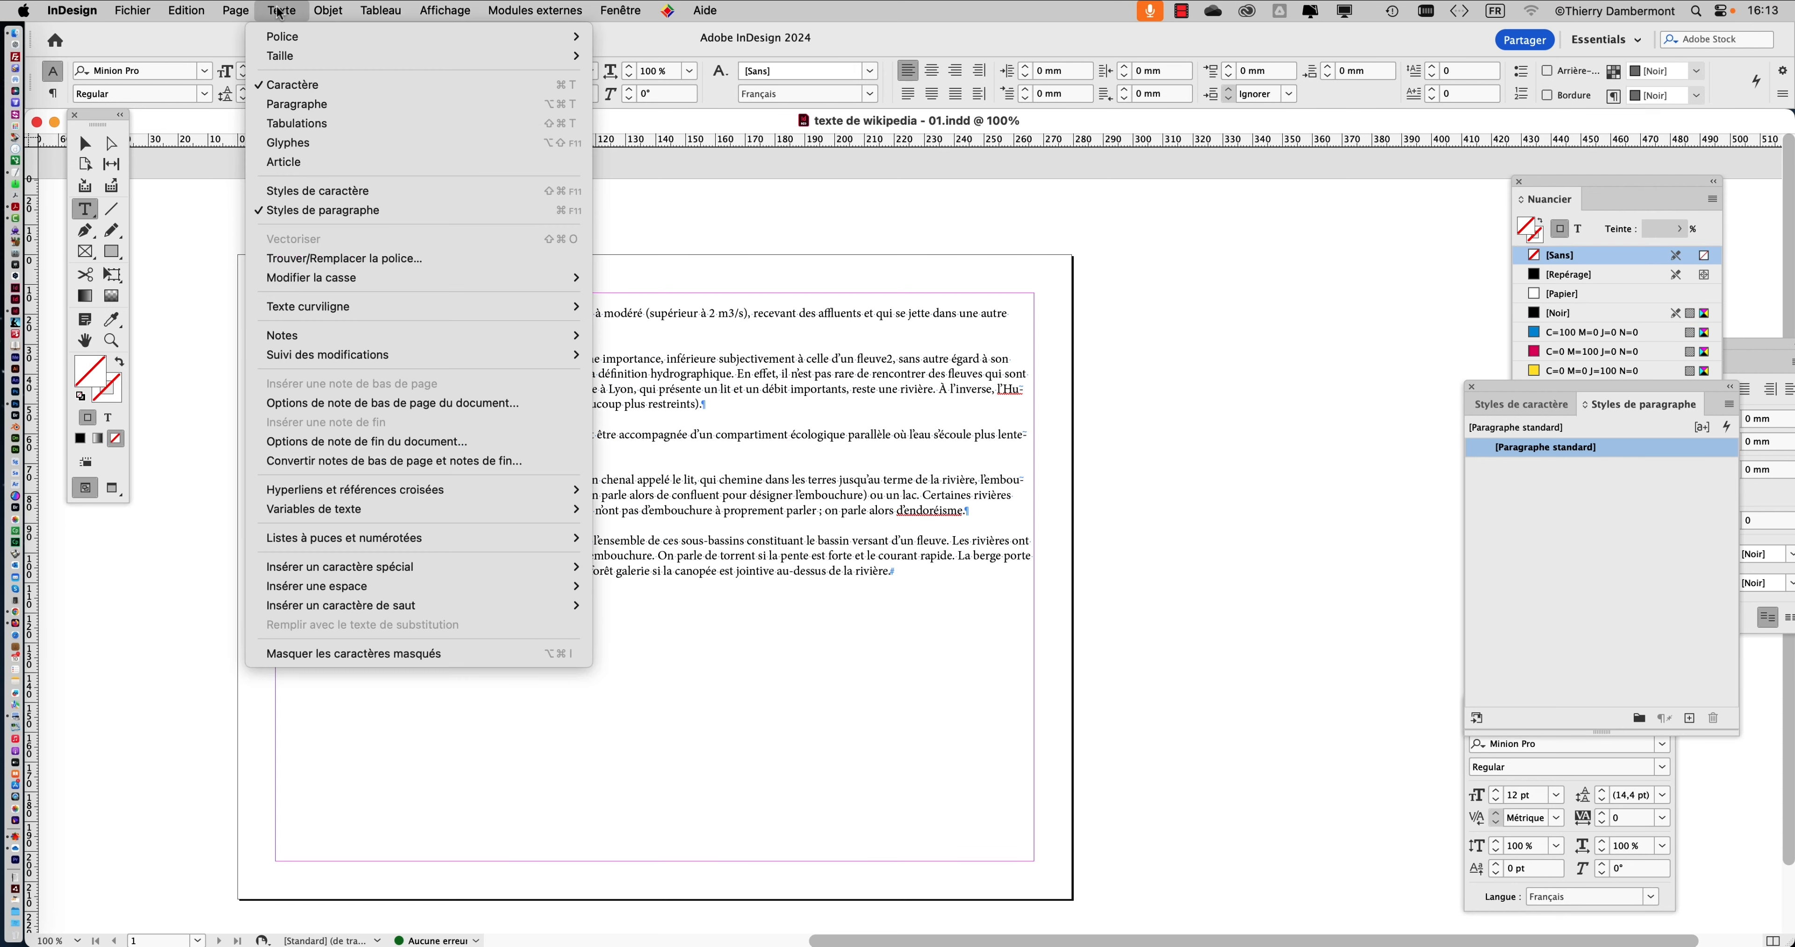
pyautogui.click(352, 193)
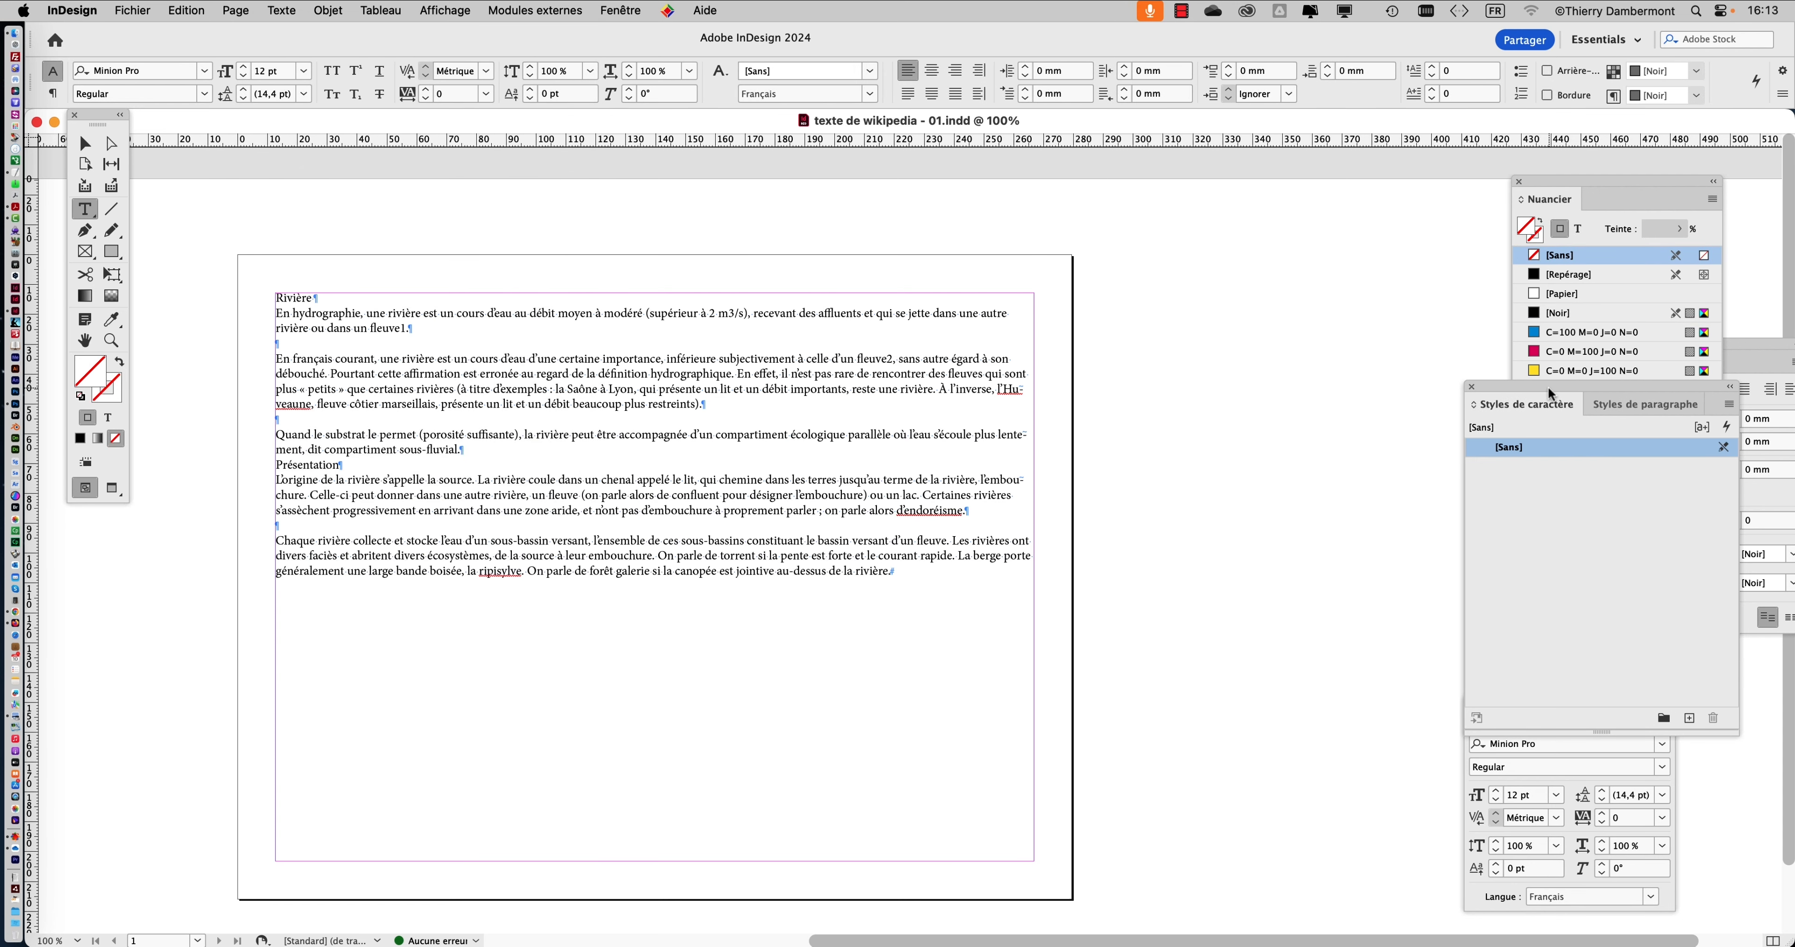
pyautogui.moveTo(1548, 390); pyautogui.dragTo(1285, 378)
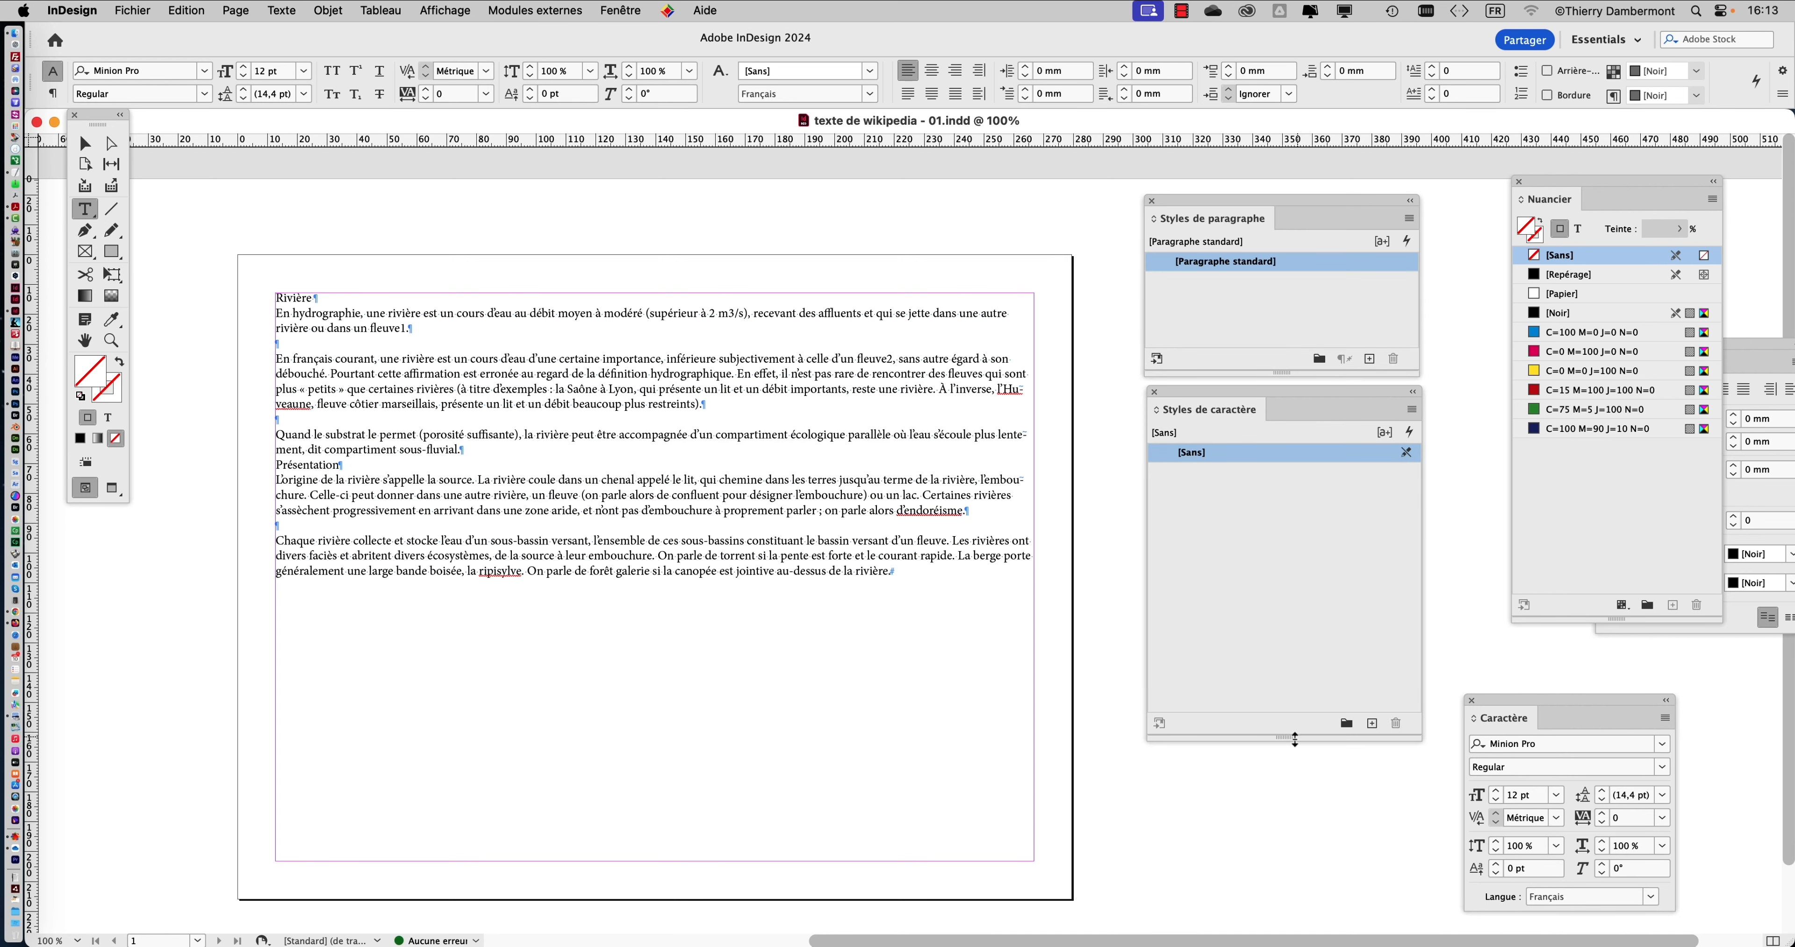
pyautogui.moveTo(1294, 739); pyautogui.dragTo(1302, 591)
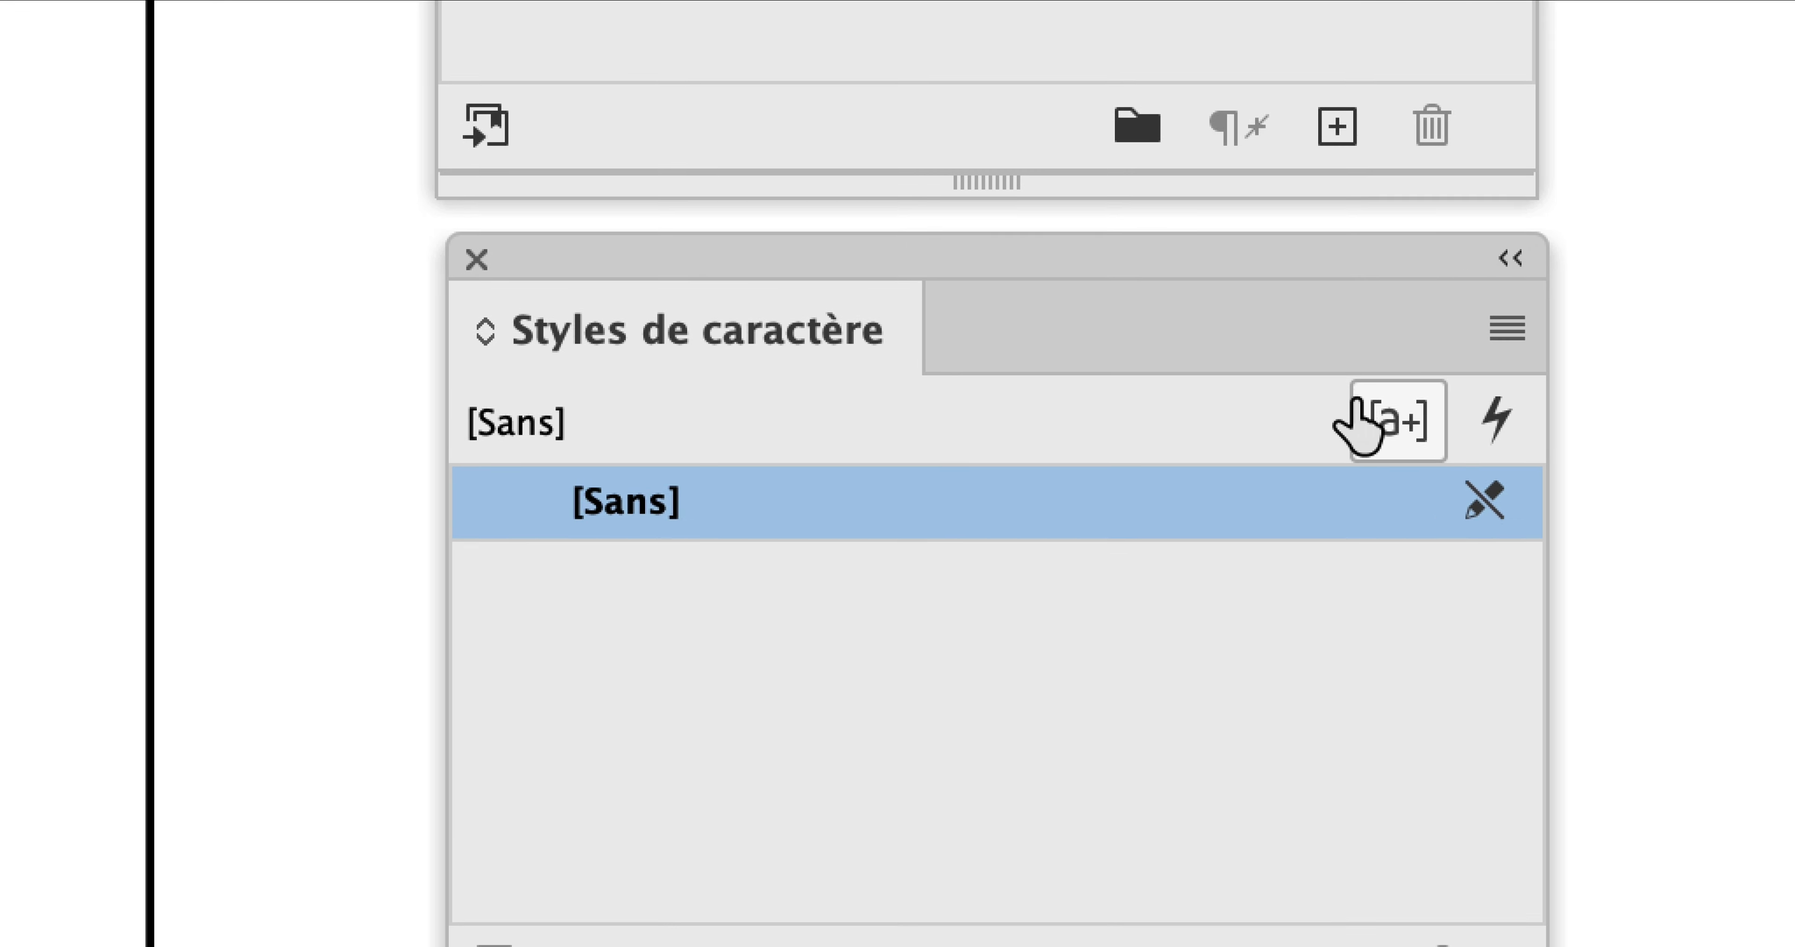
# Load all text styles from "intro - 15.indd" except [Paragraphe standard], keeping body text, titre and georgia bold italic.
pyautogui.click(1387, 384)
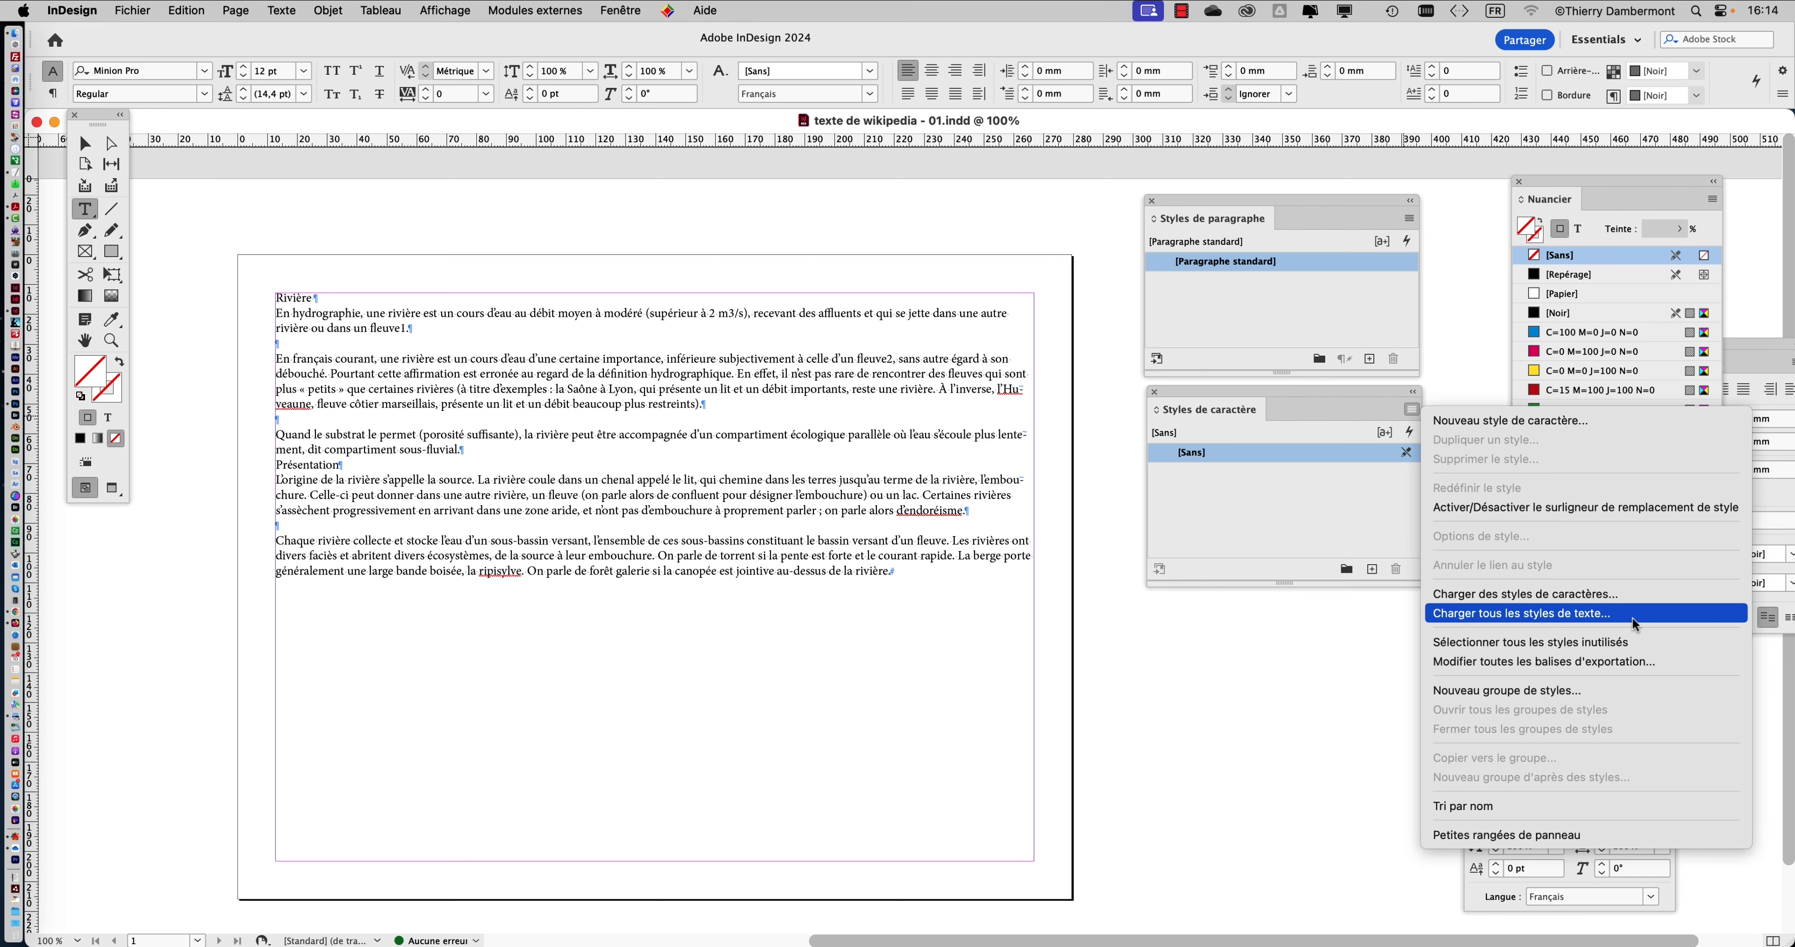
pyautogui.click(1633, 617)
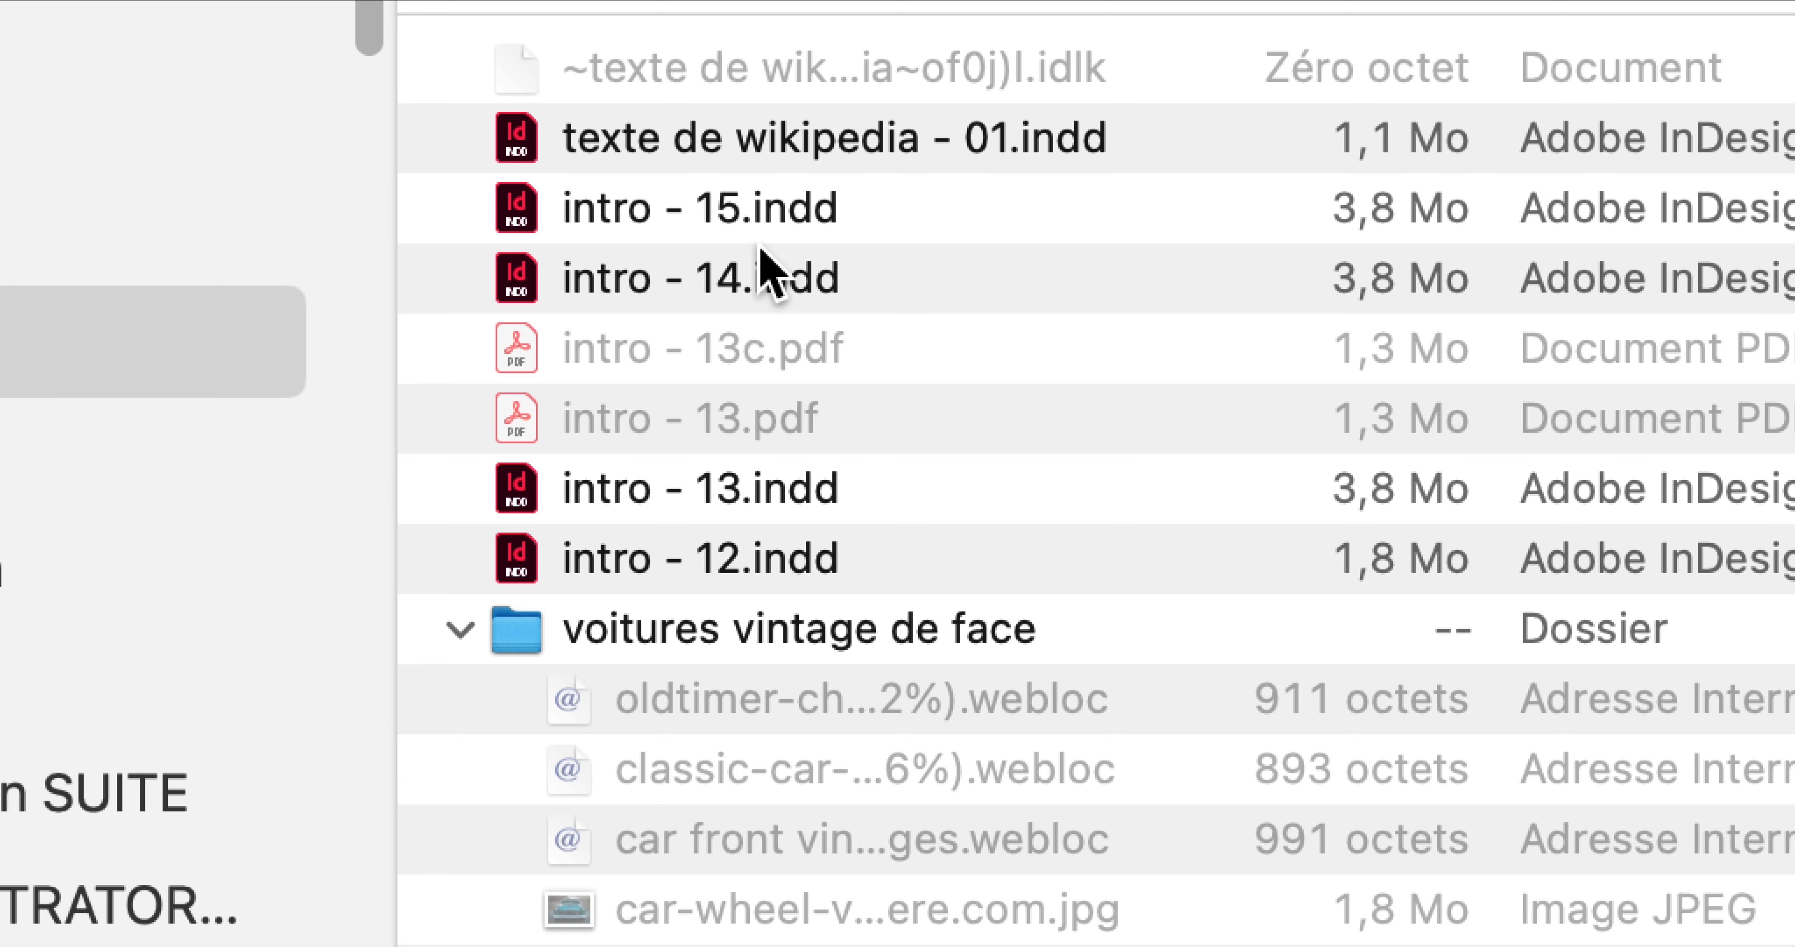
pyautogui.click(753, 222)
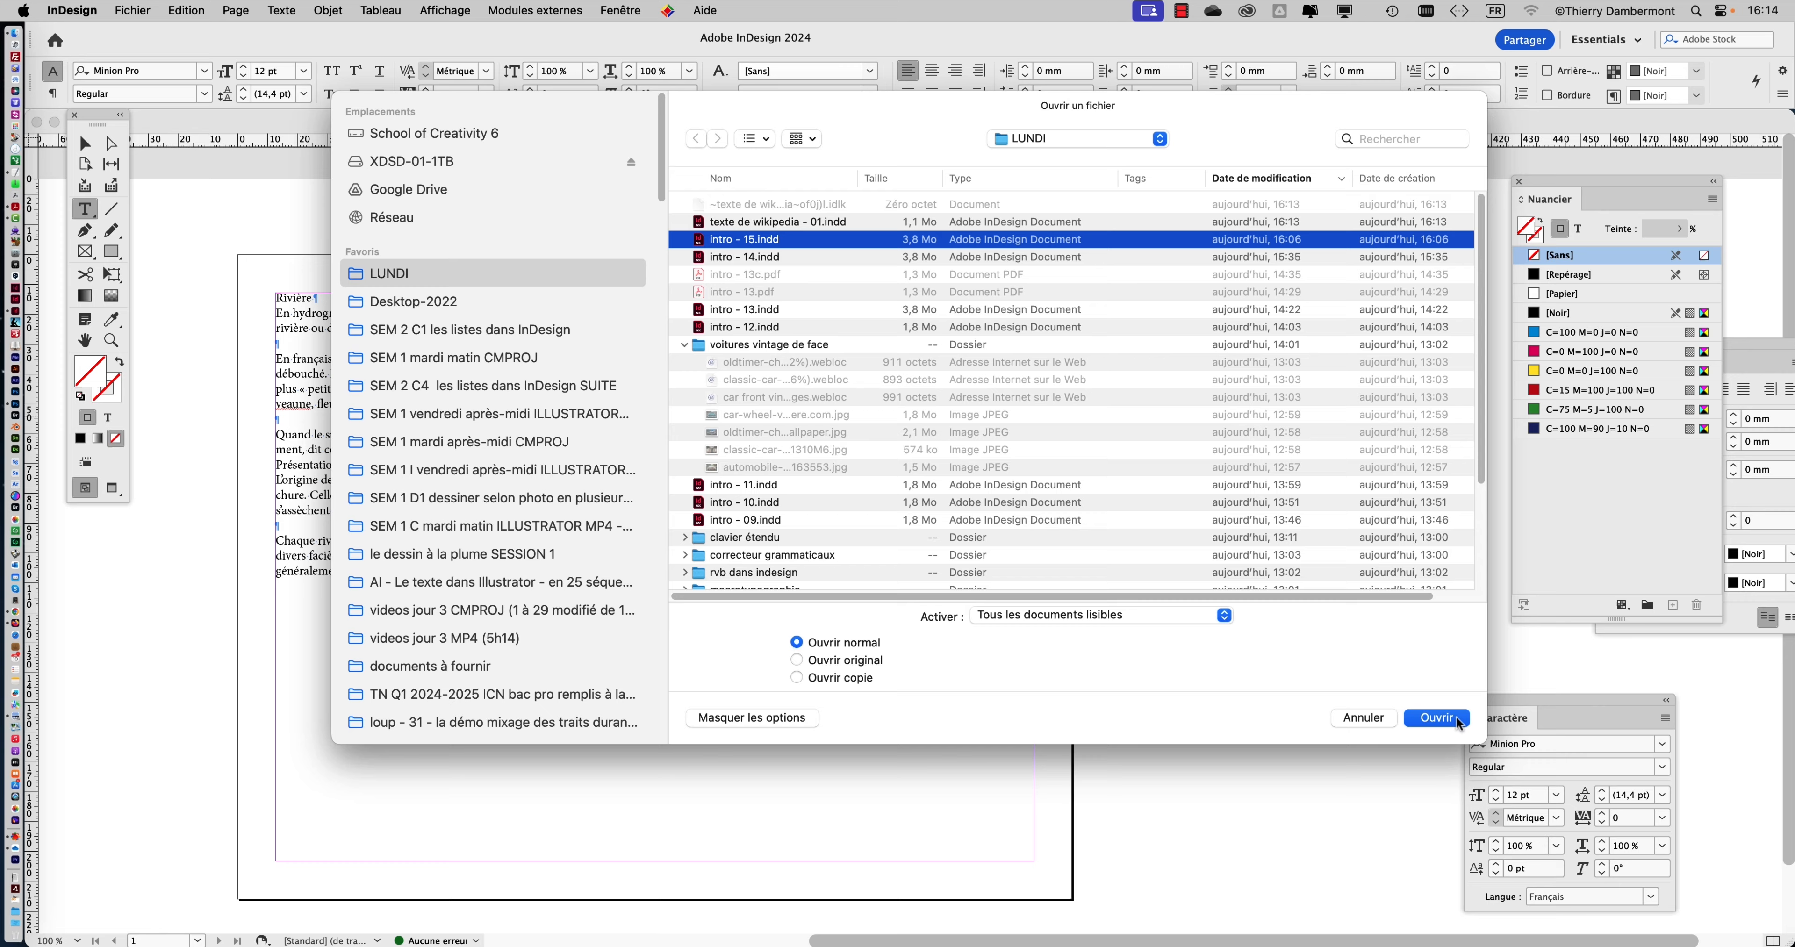
pyautogui.click(1458, 721)
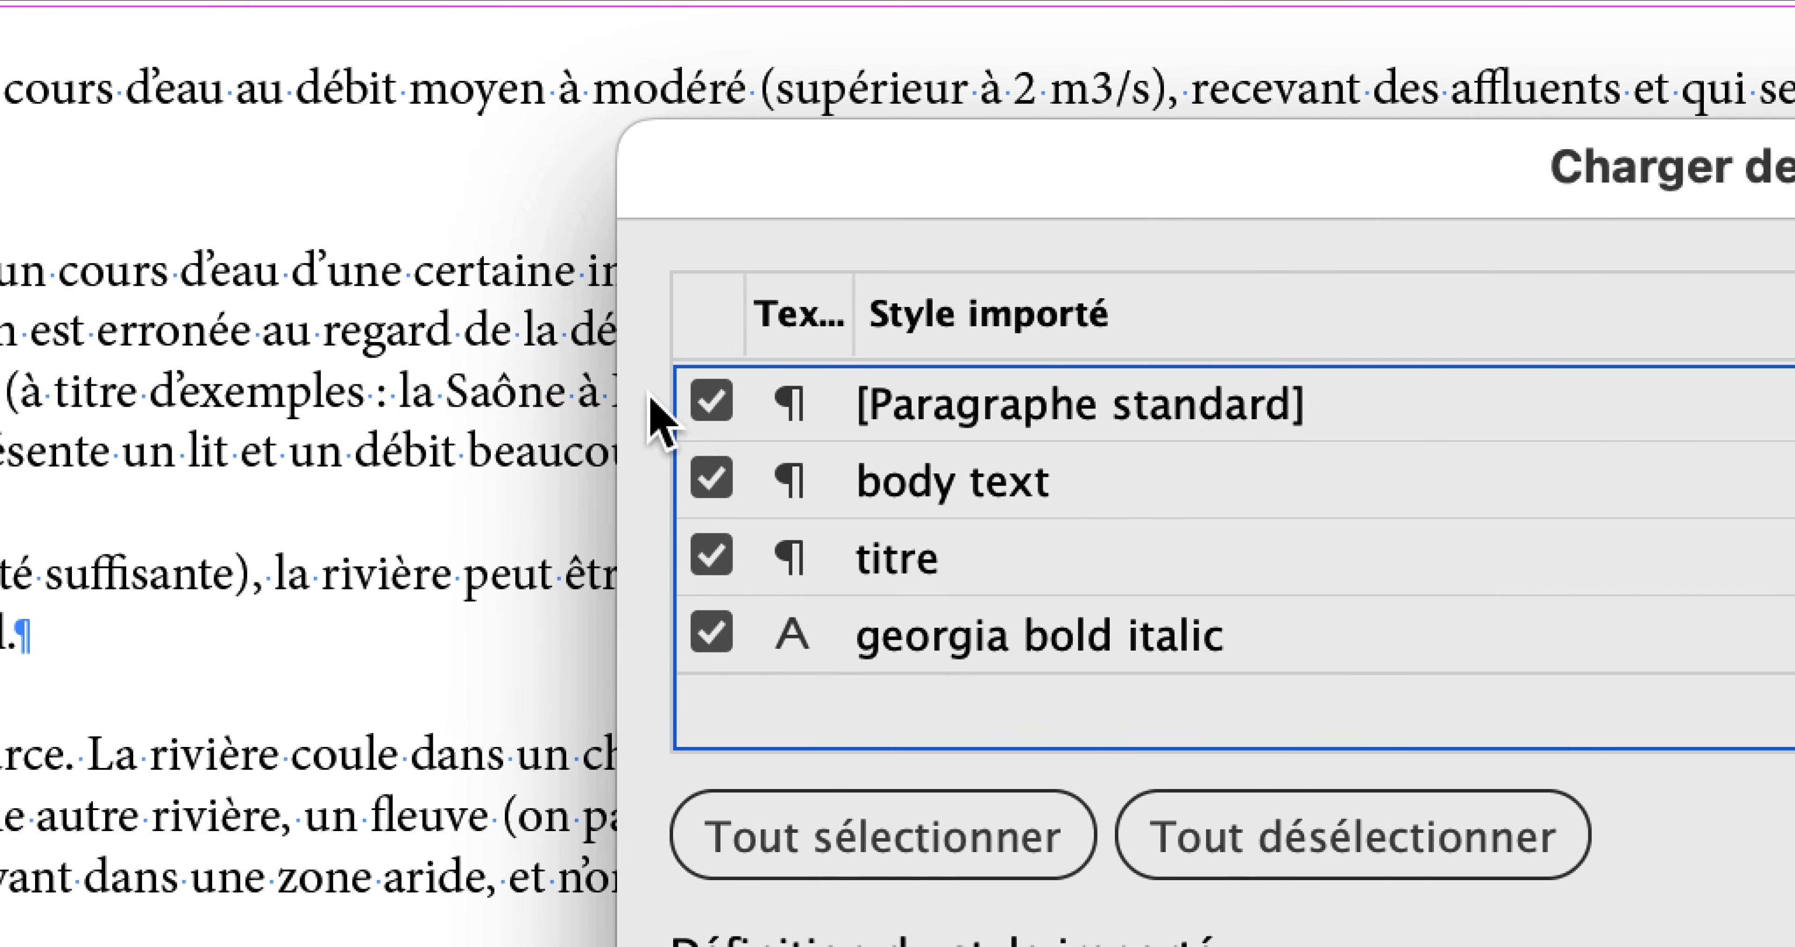
pyautogui.click(653, 401)
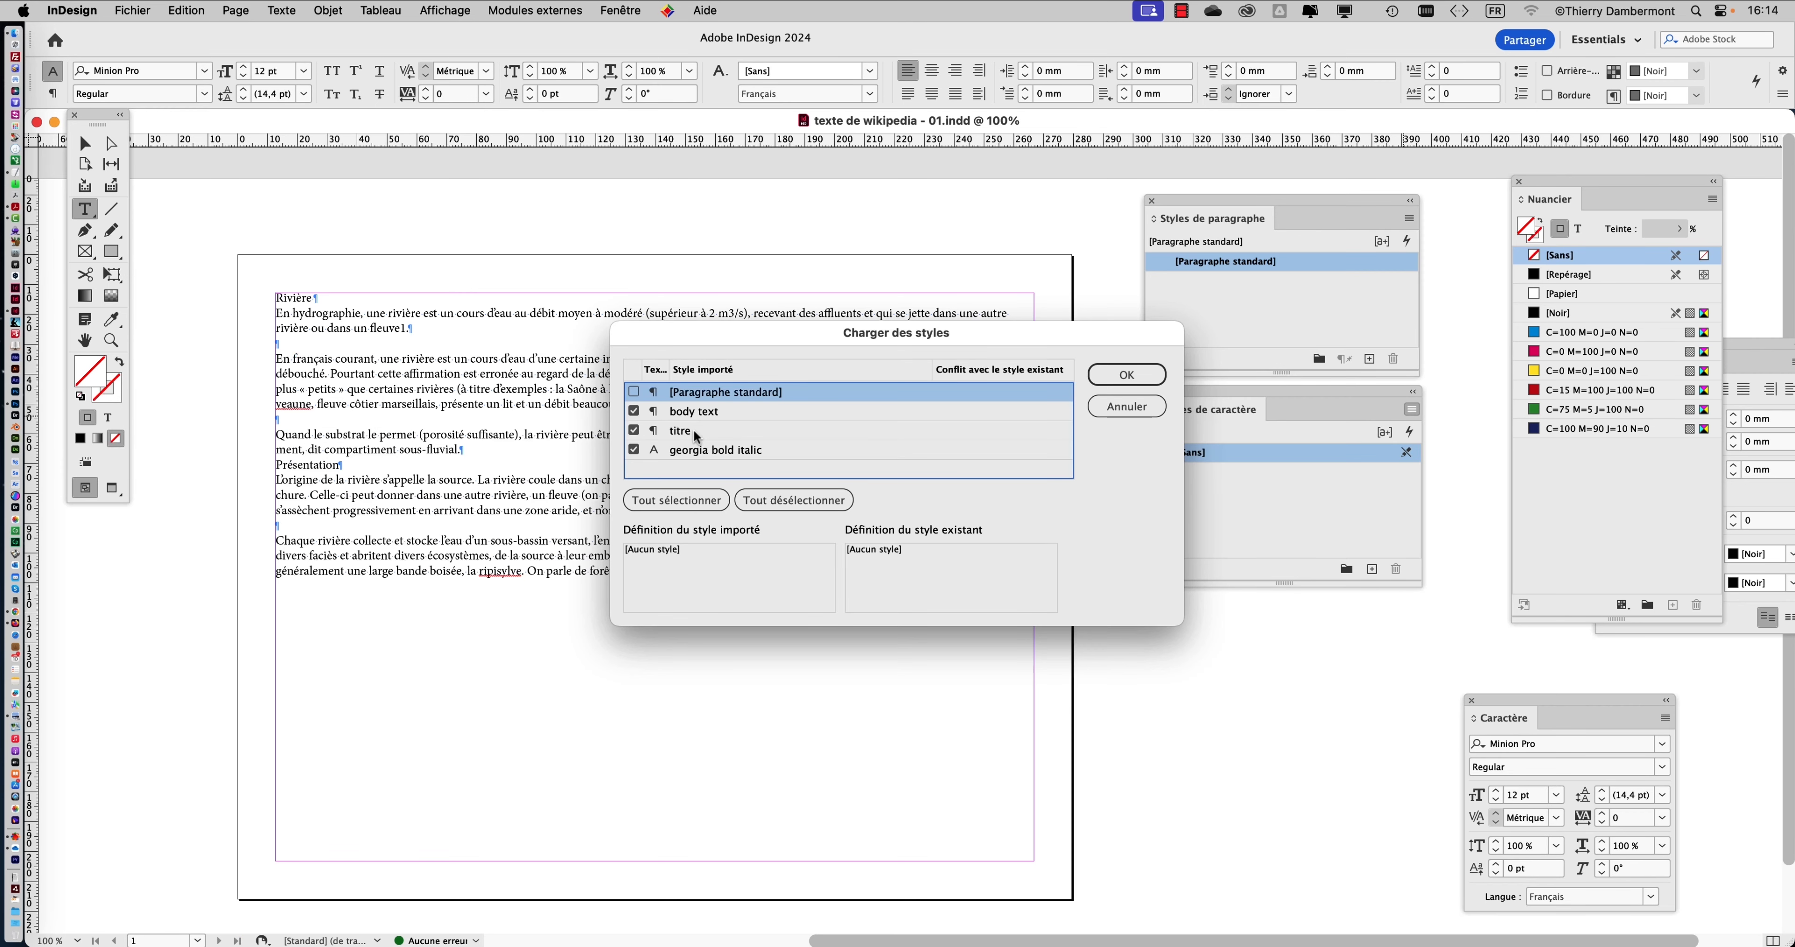
pyautogui.click(1161, 383)
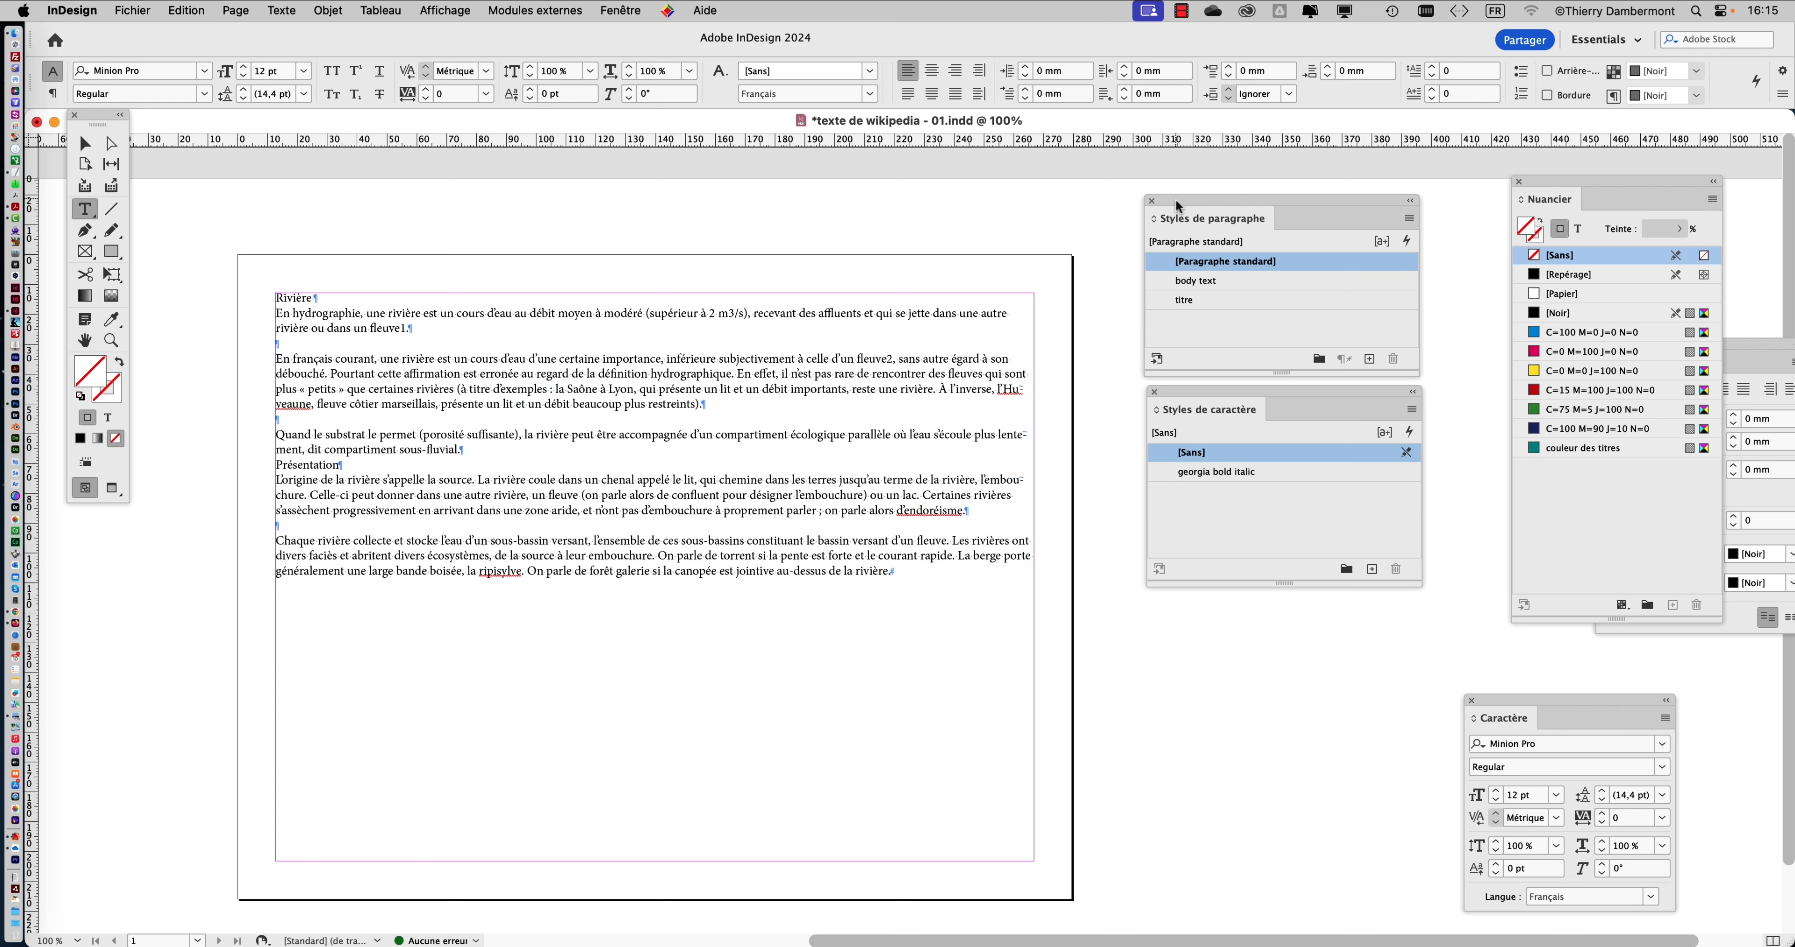
# Move both style panels over the page near the text and apply the titre paragraph style to "Rivière".
pyautogui.moveTo(1176, 204); pyautogui.dragTo(705, 205)
pyautogui.moveTo(1208, 390); pyautogui.dragTo(598, 422)
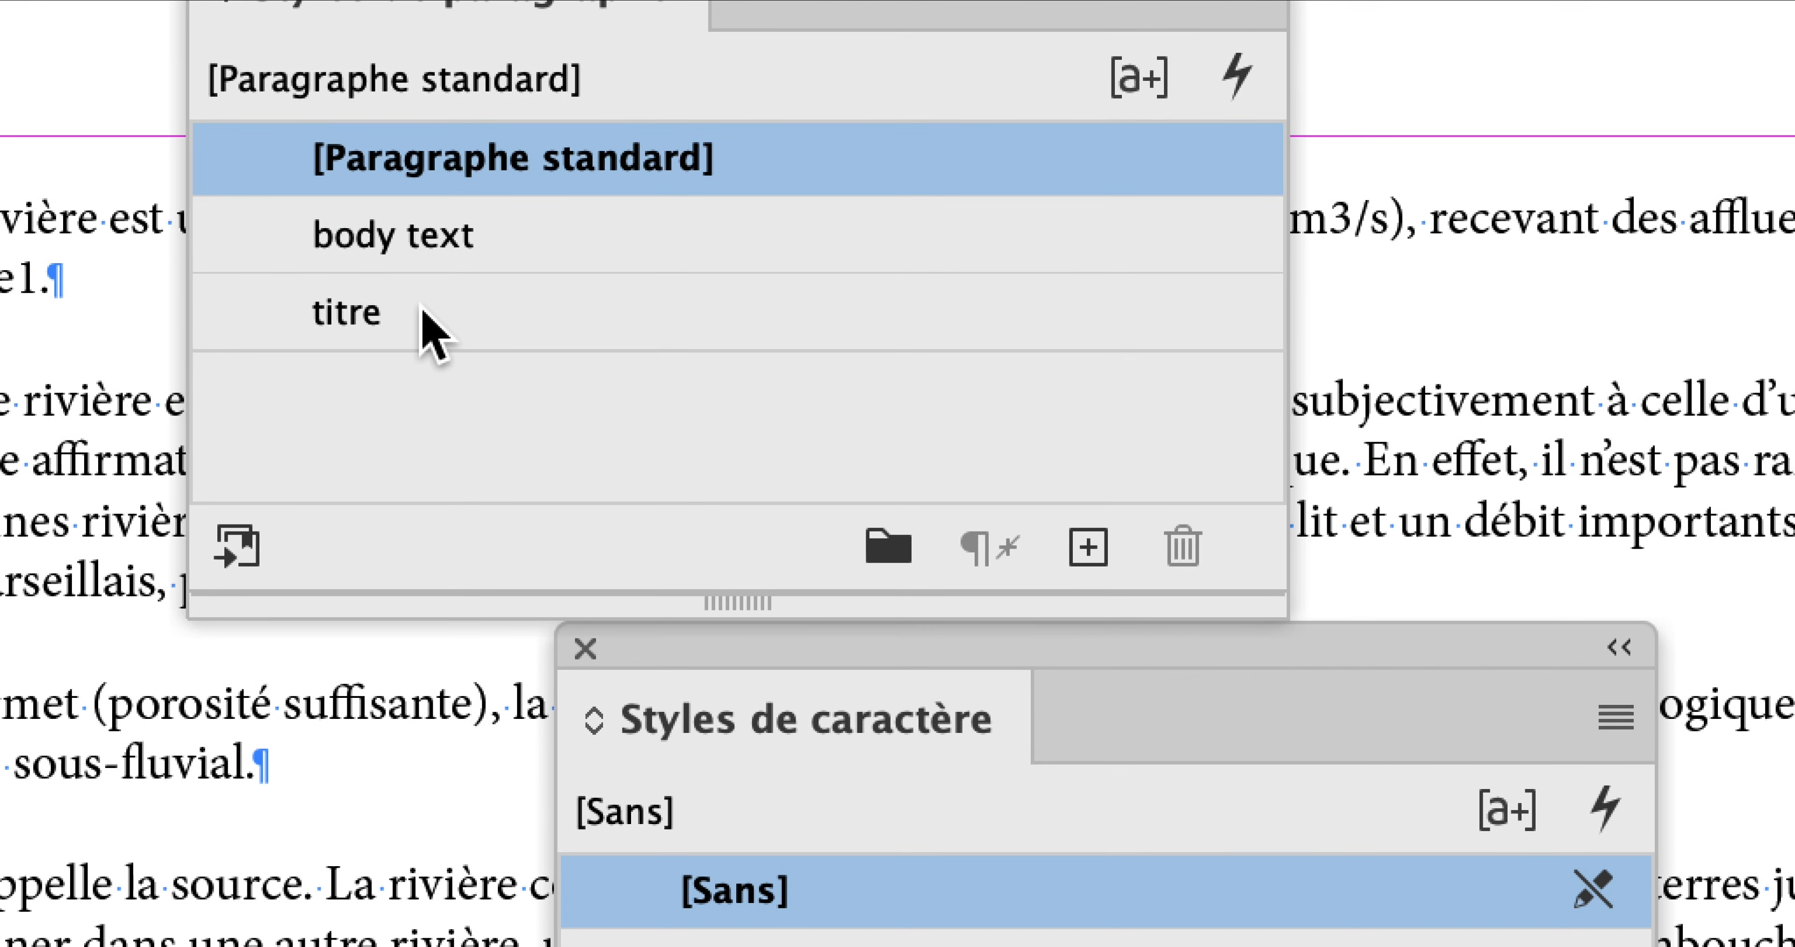
pyautogui.click(629, 589)
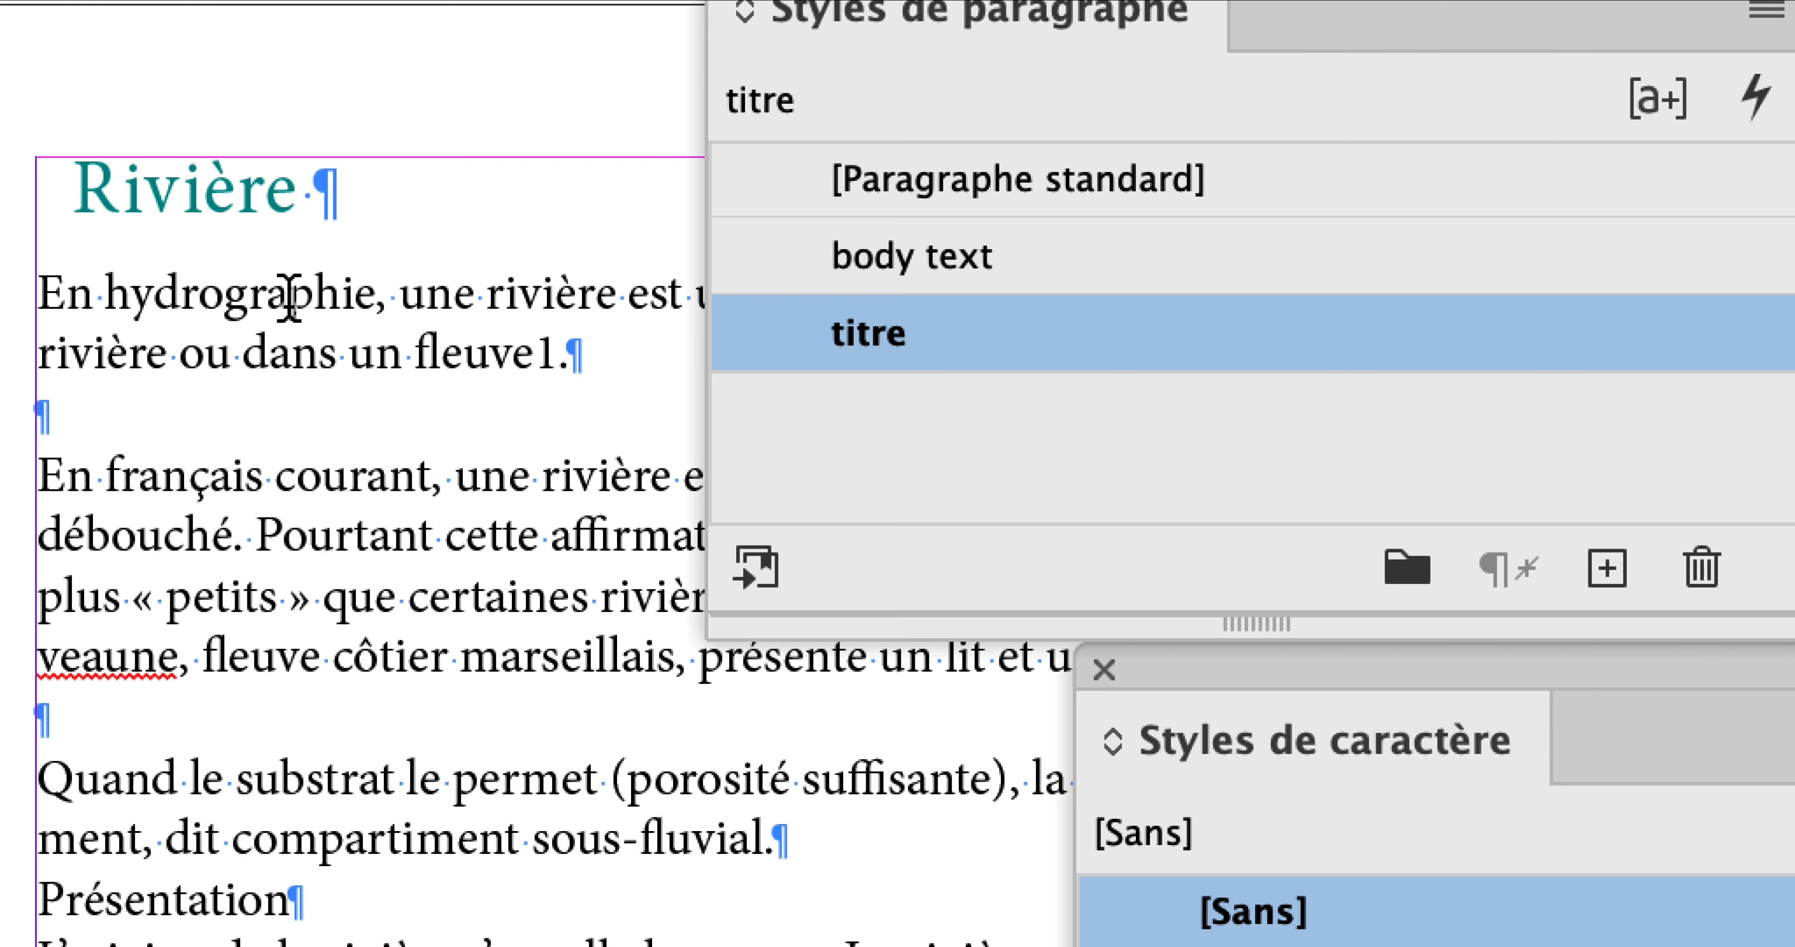
# Apply the body text paragraph style to the introductory paragraphs from "En hydrographie" through "Quand le substrat".
pyautogui.click(289, 296)
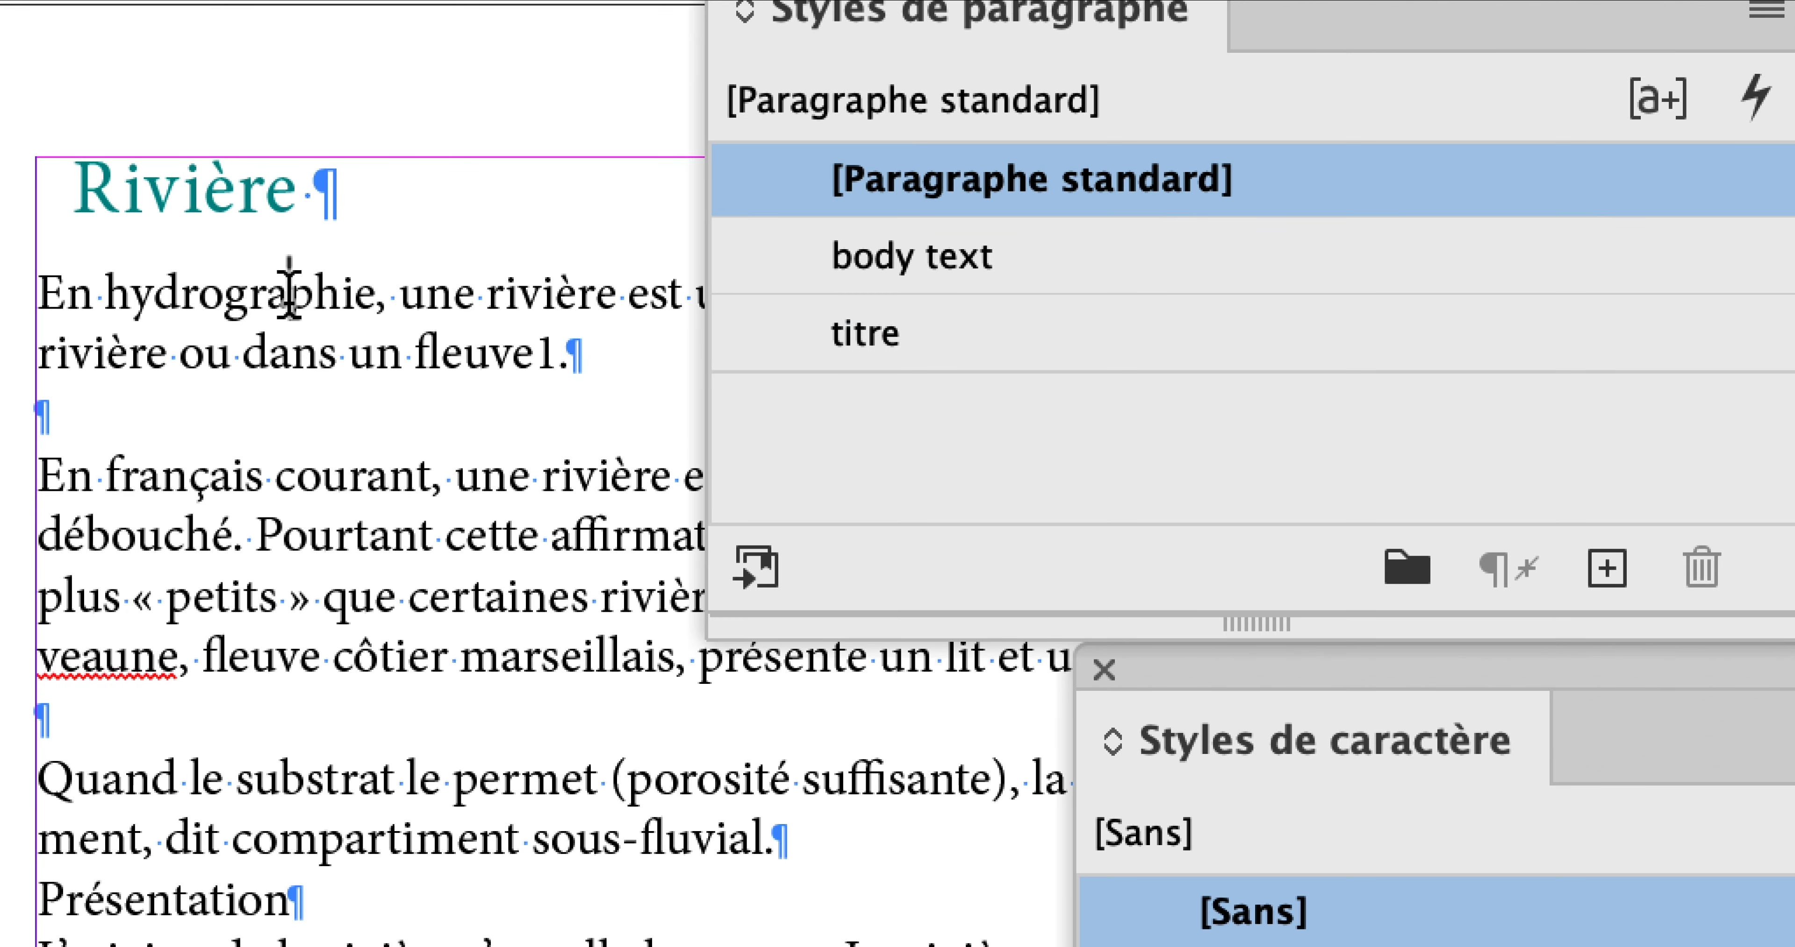
pyautogui.moveTo(290, 285); pyautogui.dragTo(279, 453)
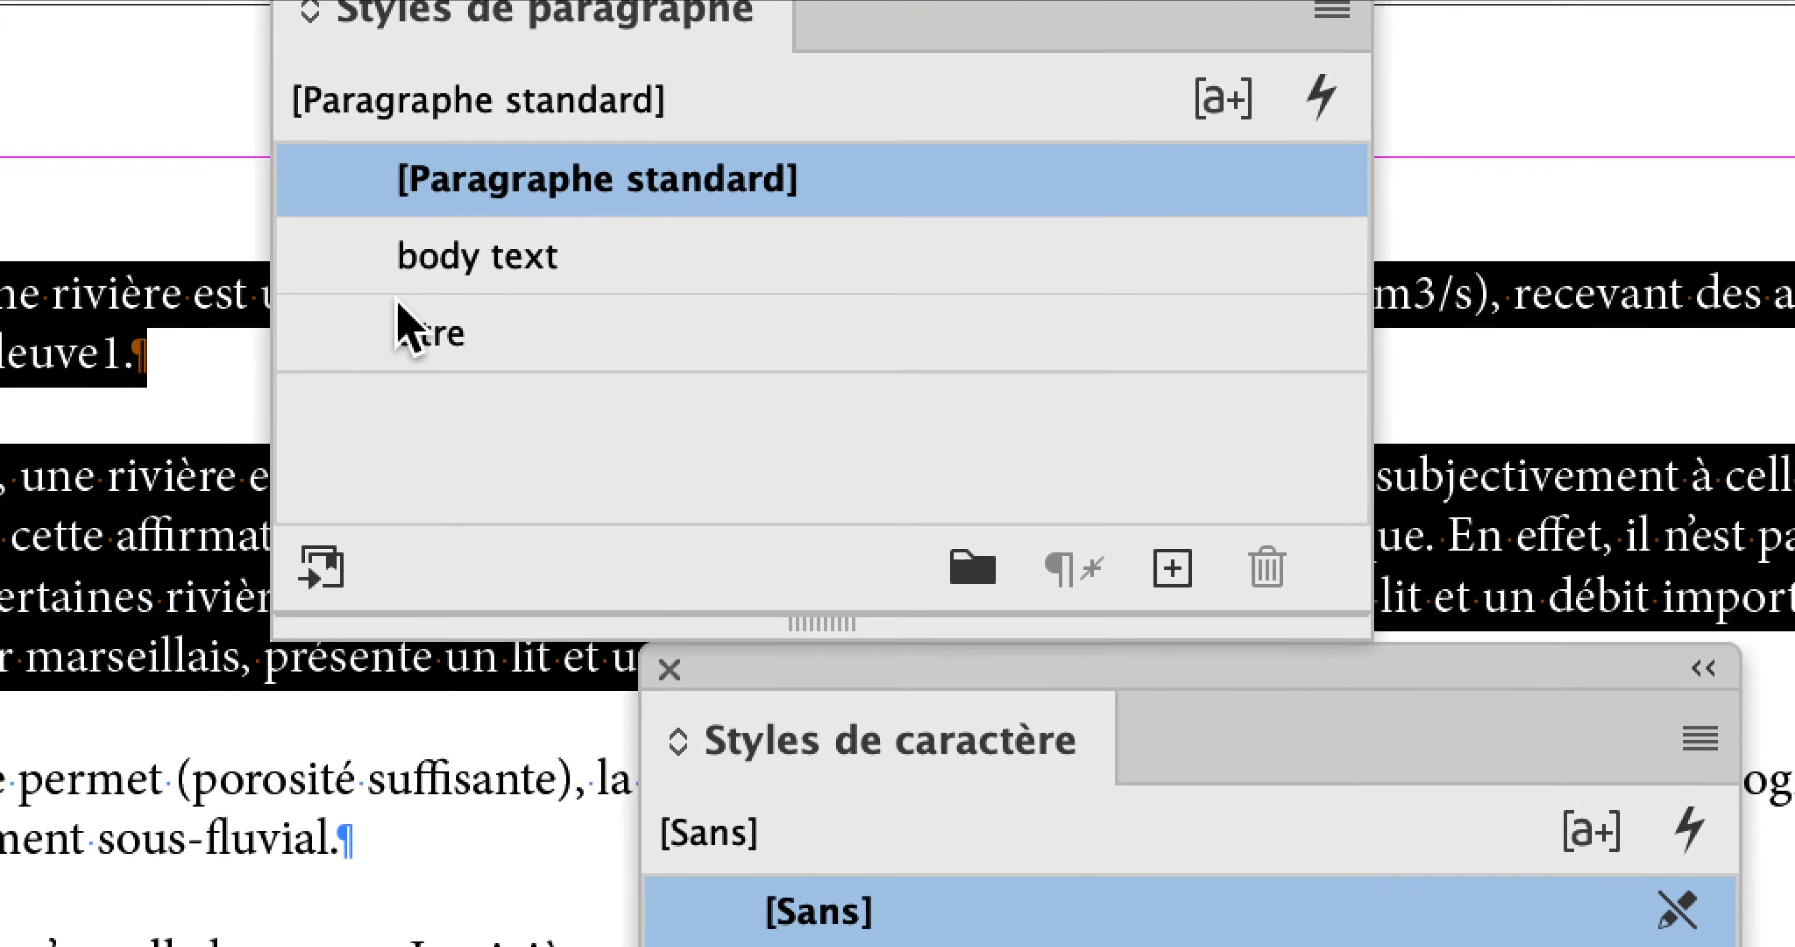
pyautogui.click(401, 287)
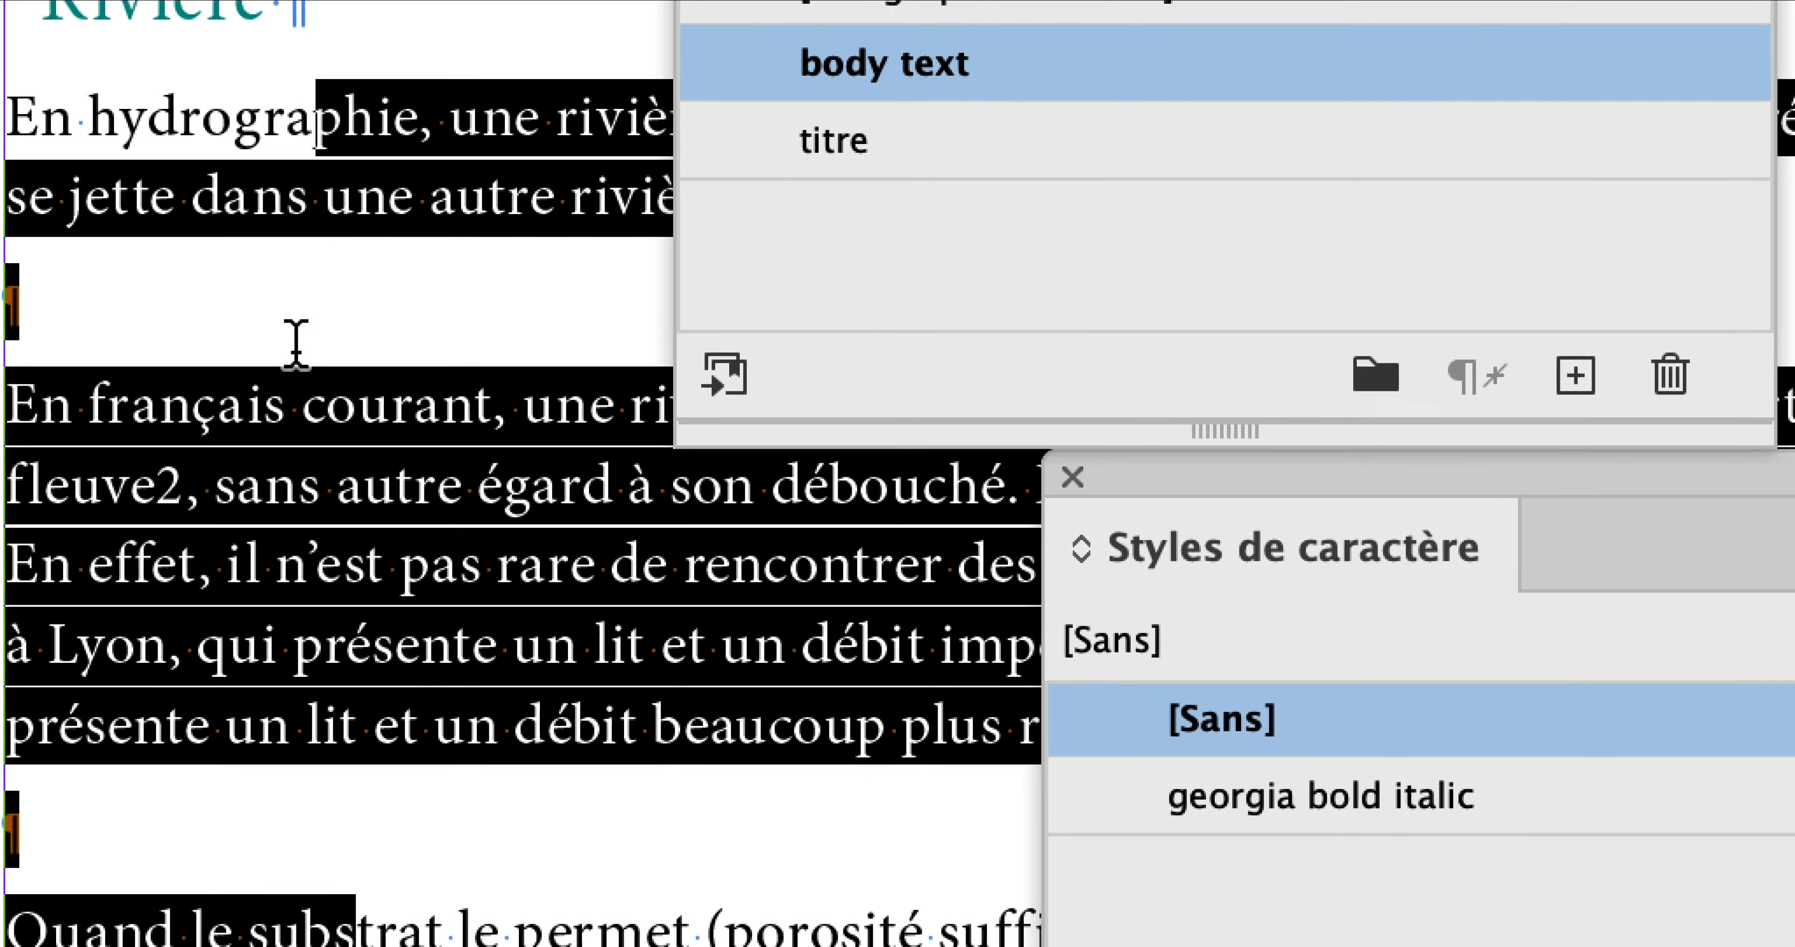
pyautogui.scroll(-5, 282, 362)
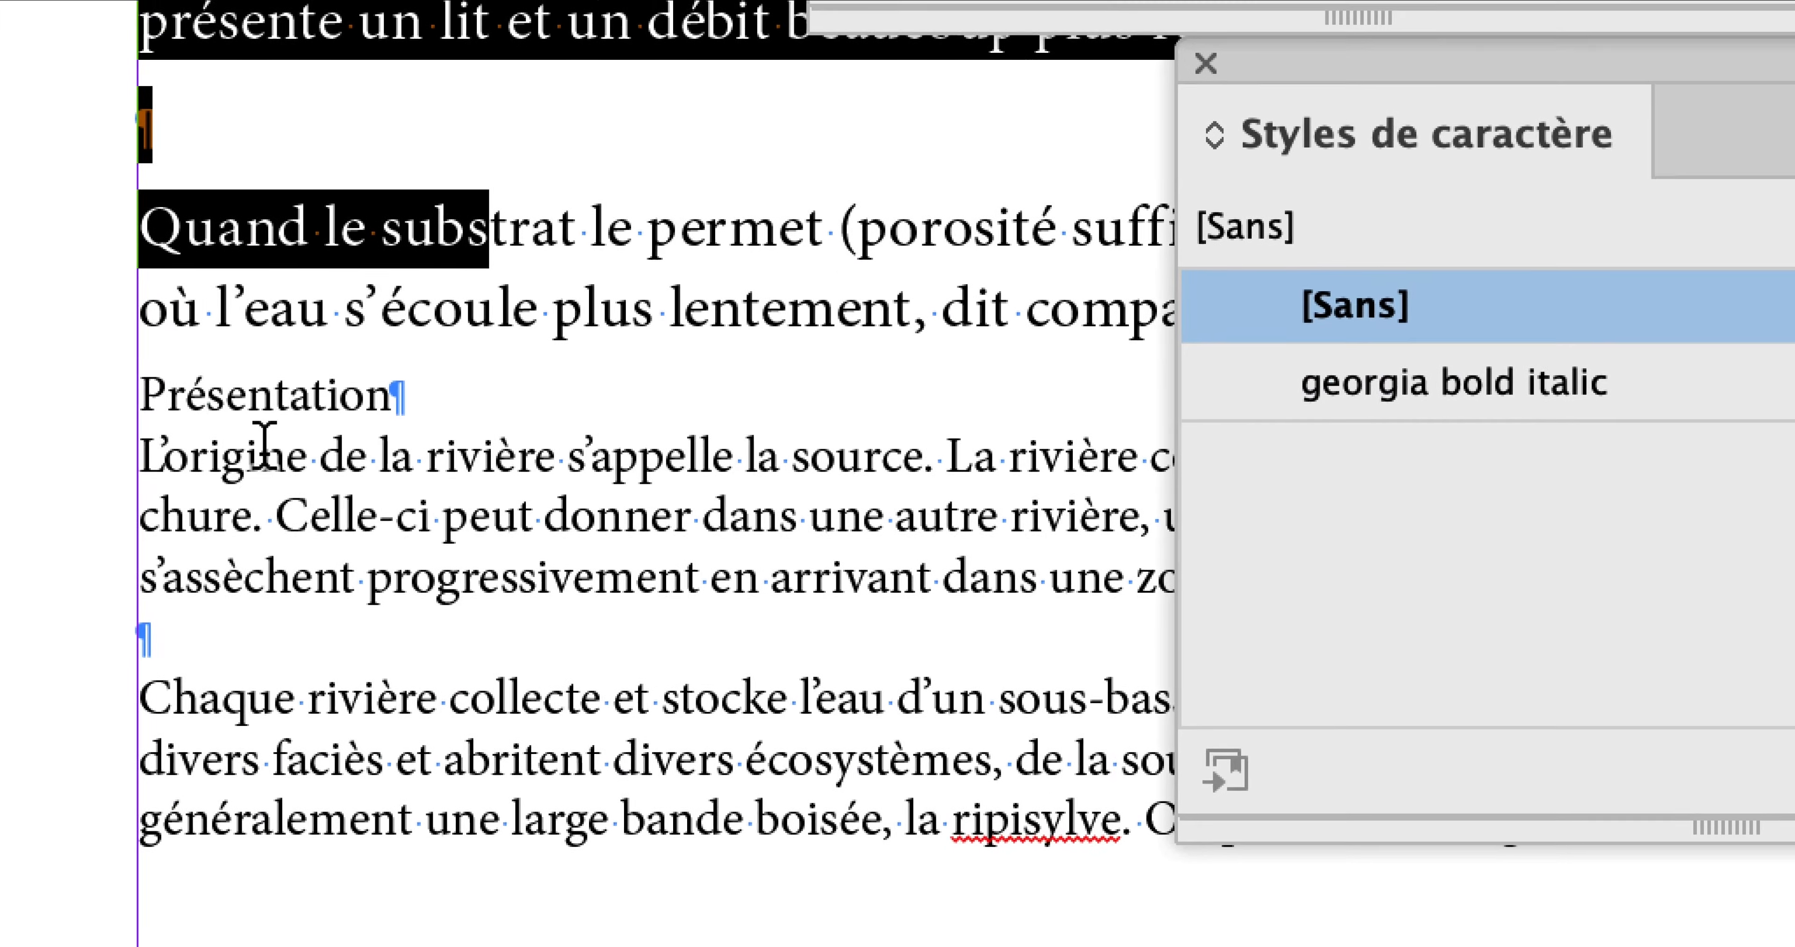
# Apply the titre paragraph style to "Présentation" and the body text style to the paragraphs from "L'origine" through "Chaque rivière".
pyautogui.click(300, 404)
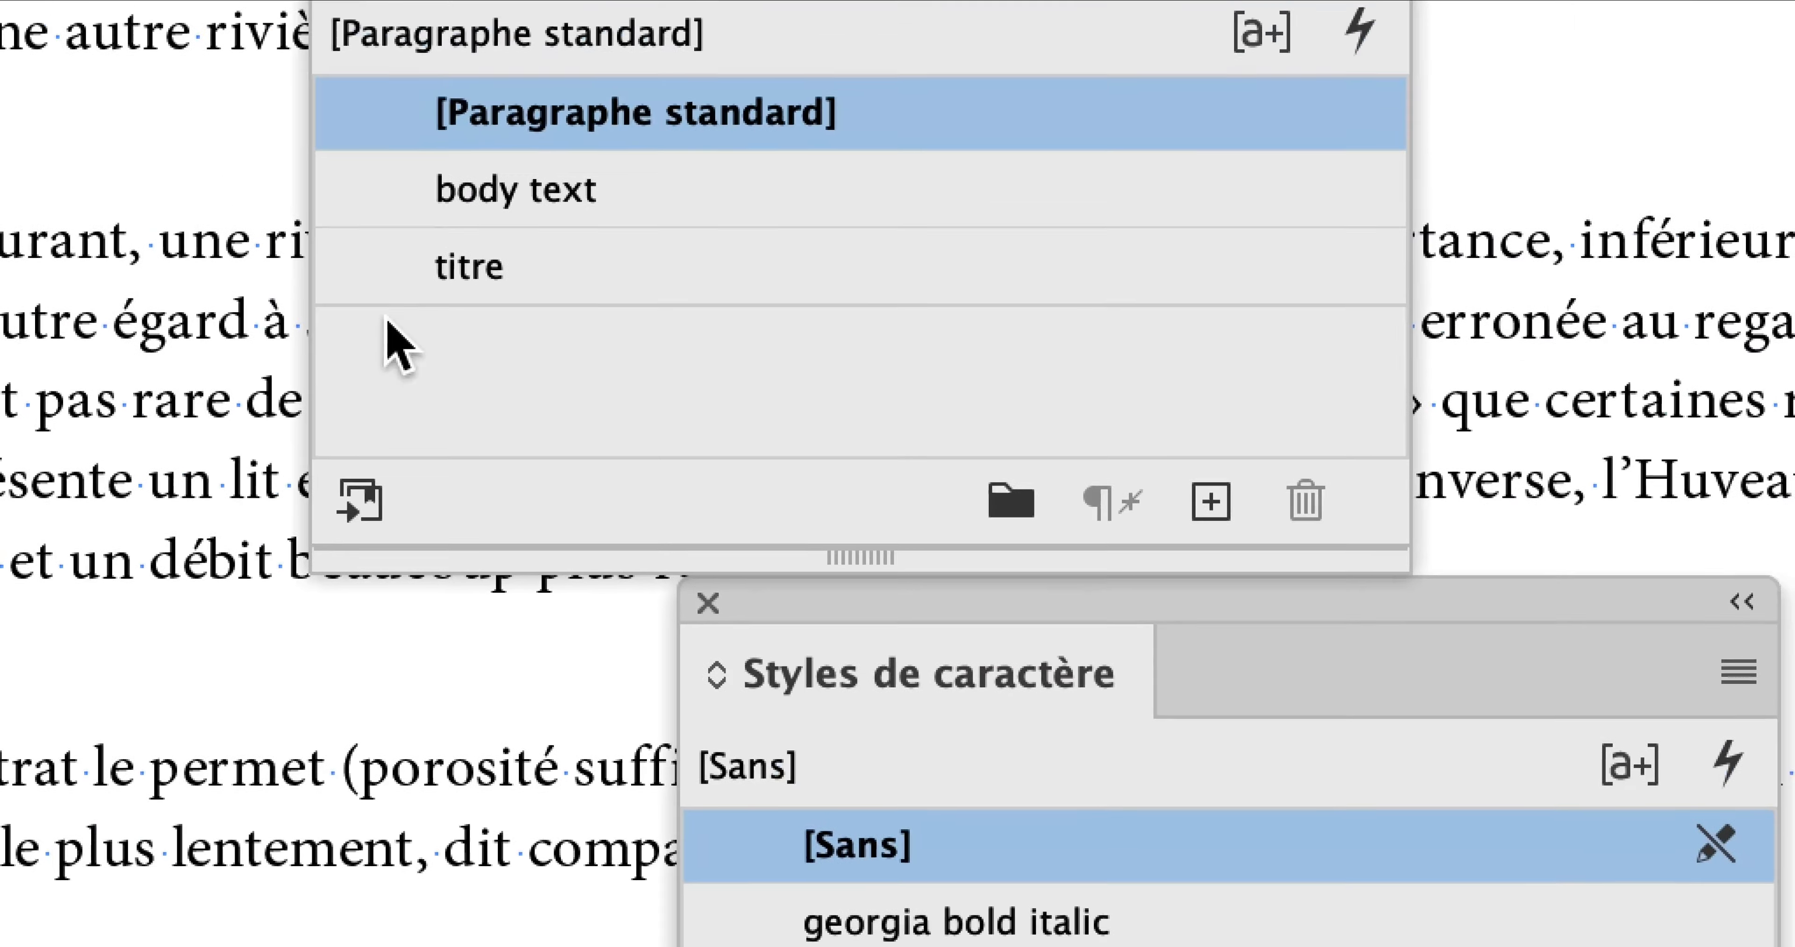
pyautogui.click(404, 286)
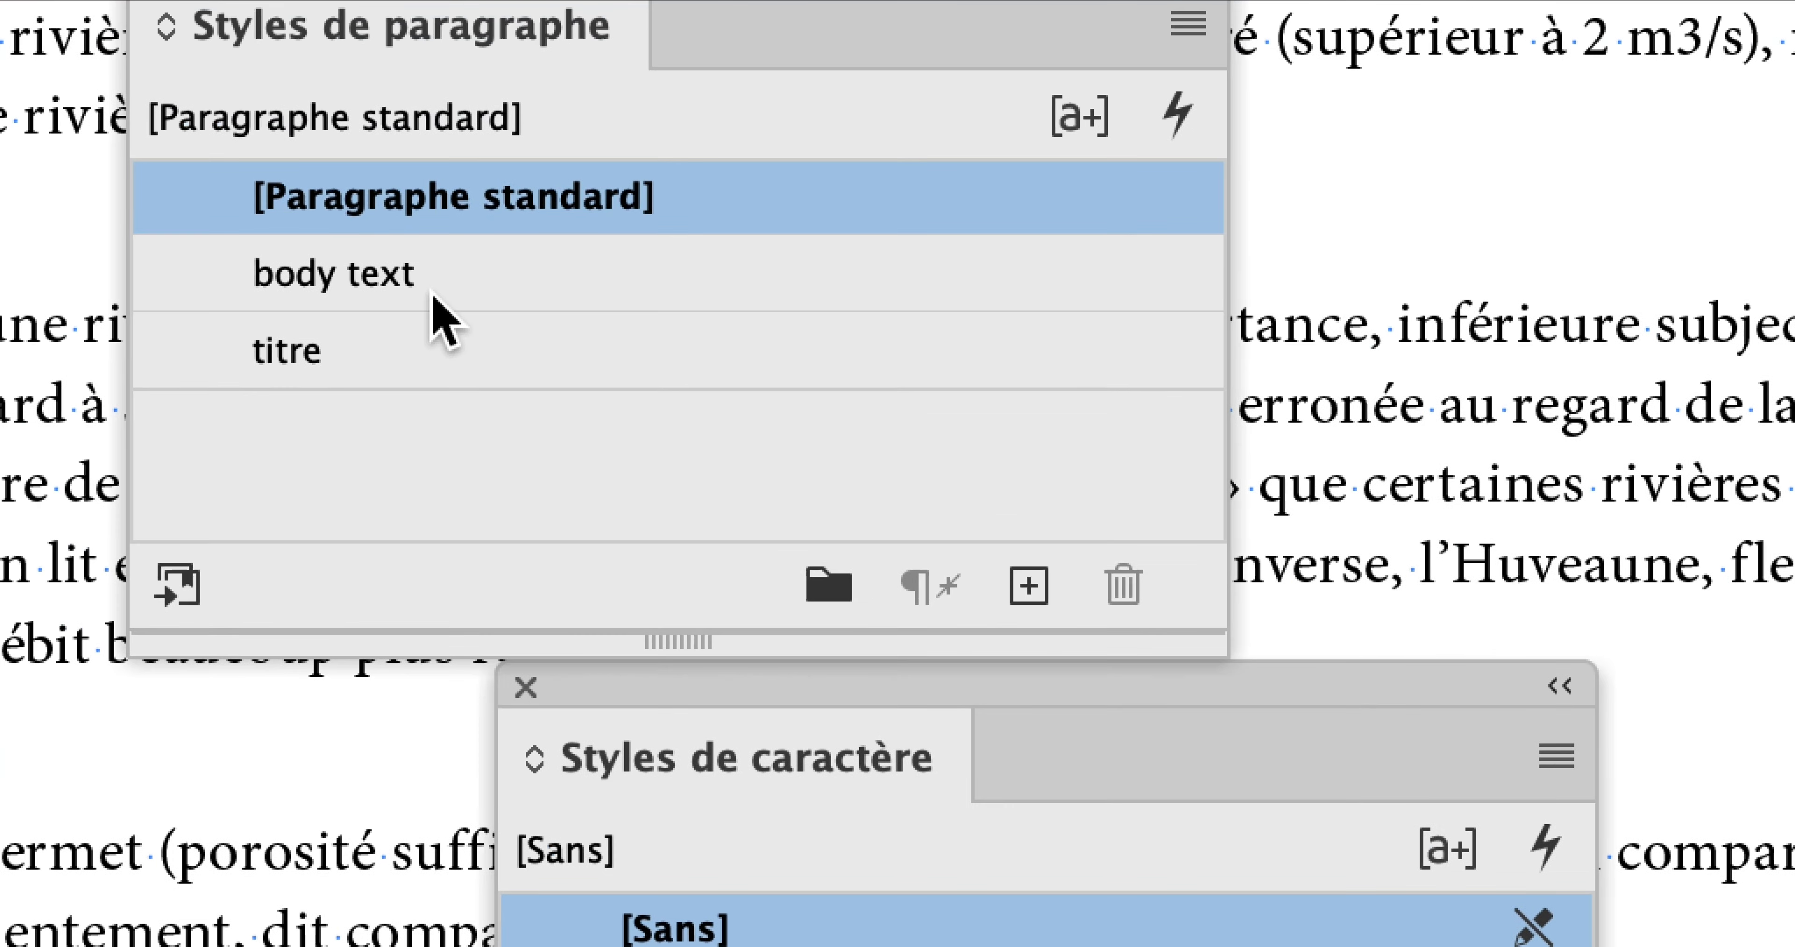
pyautogui.click(439, 317)
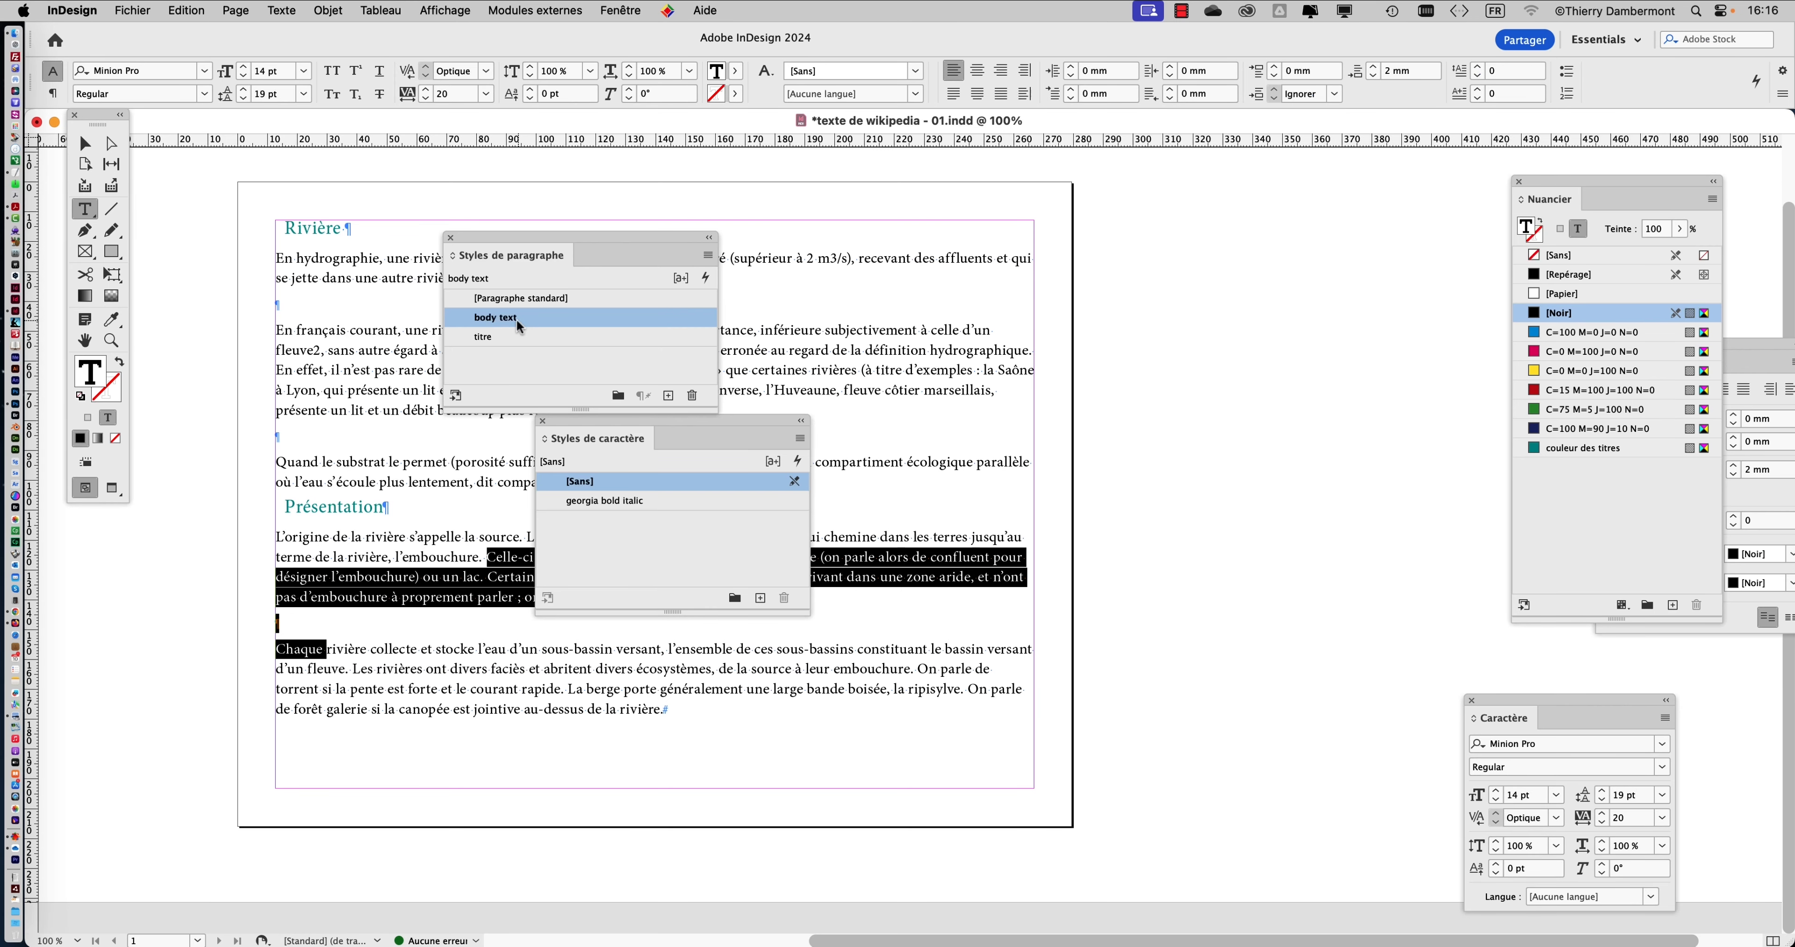
# Hide the rulers, deselect the text, and move both style panels off the page, stacked beside the Nuancier panel.
pyautogui.press('super+r')
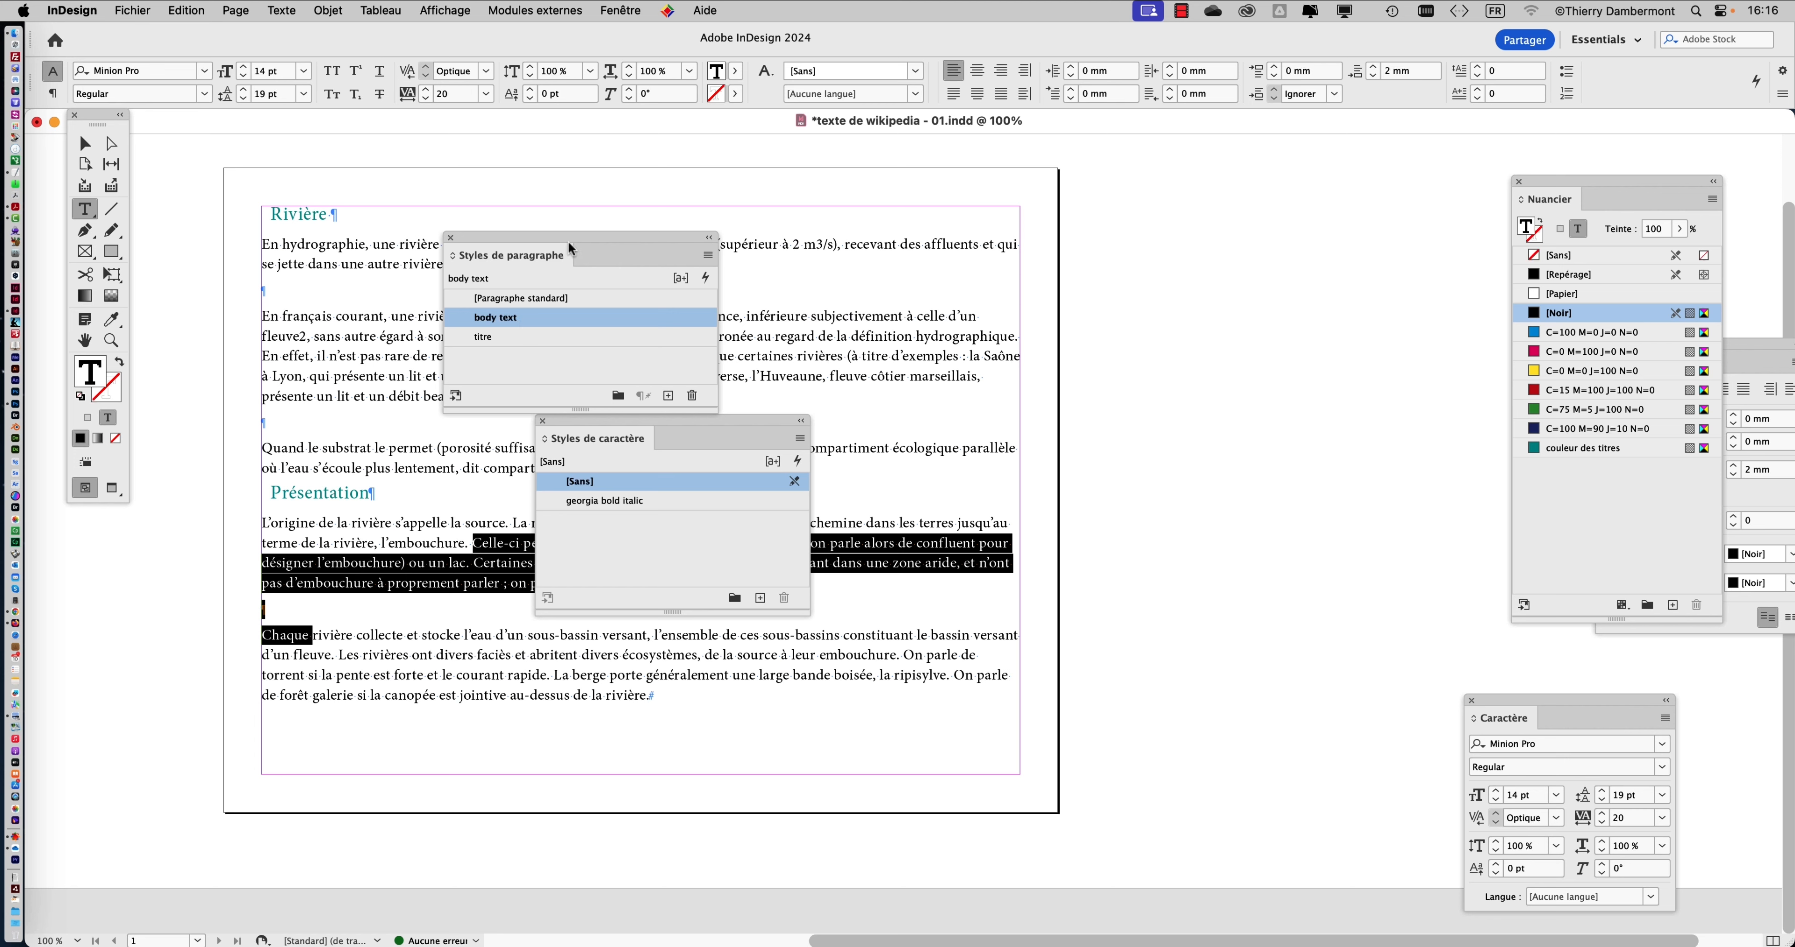
pyautogui.moveTo(568, 241); pyautogui.dragTo(1135, 232)
pyautogui.moveTo(719, 418); pyautogui.dragTo(1218, 476)
pyautogui.press('Escape')
pyautogui.click(275, 167)
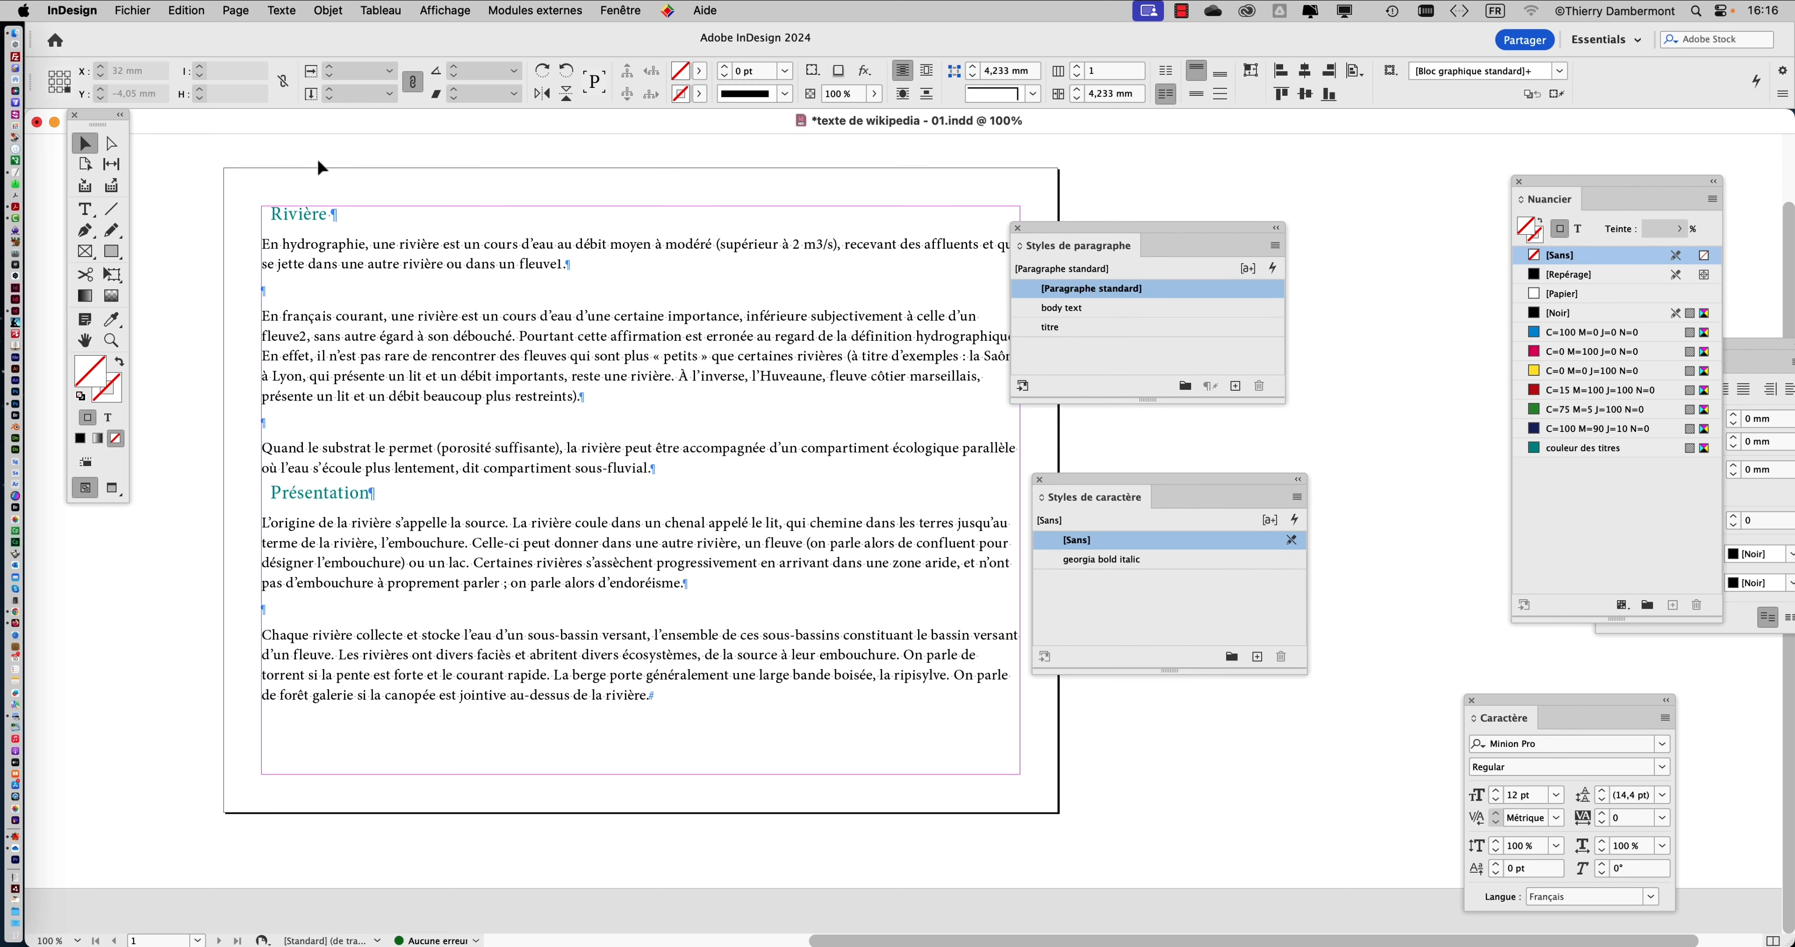
pyautogui.moveTo(1077, 245); pyautogui.dragTo(1229, 208)
pyautogui.moveTo(1102, 481); pyautogui.dragTo(1228, 404)
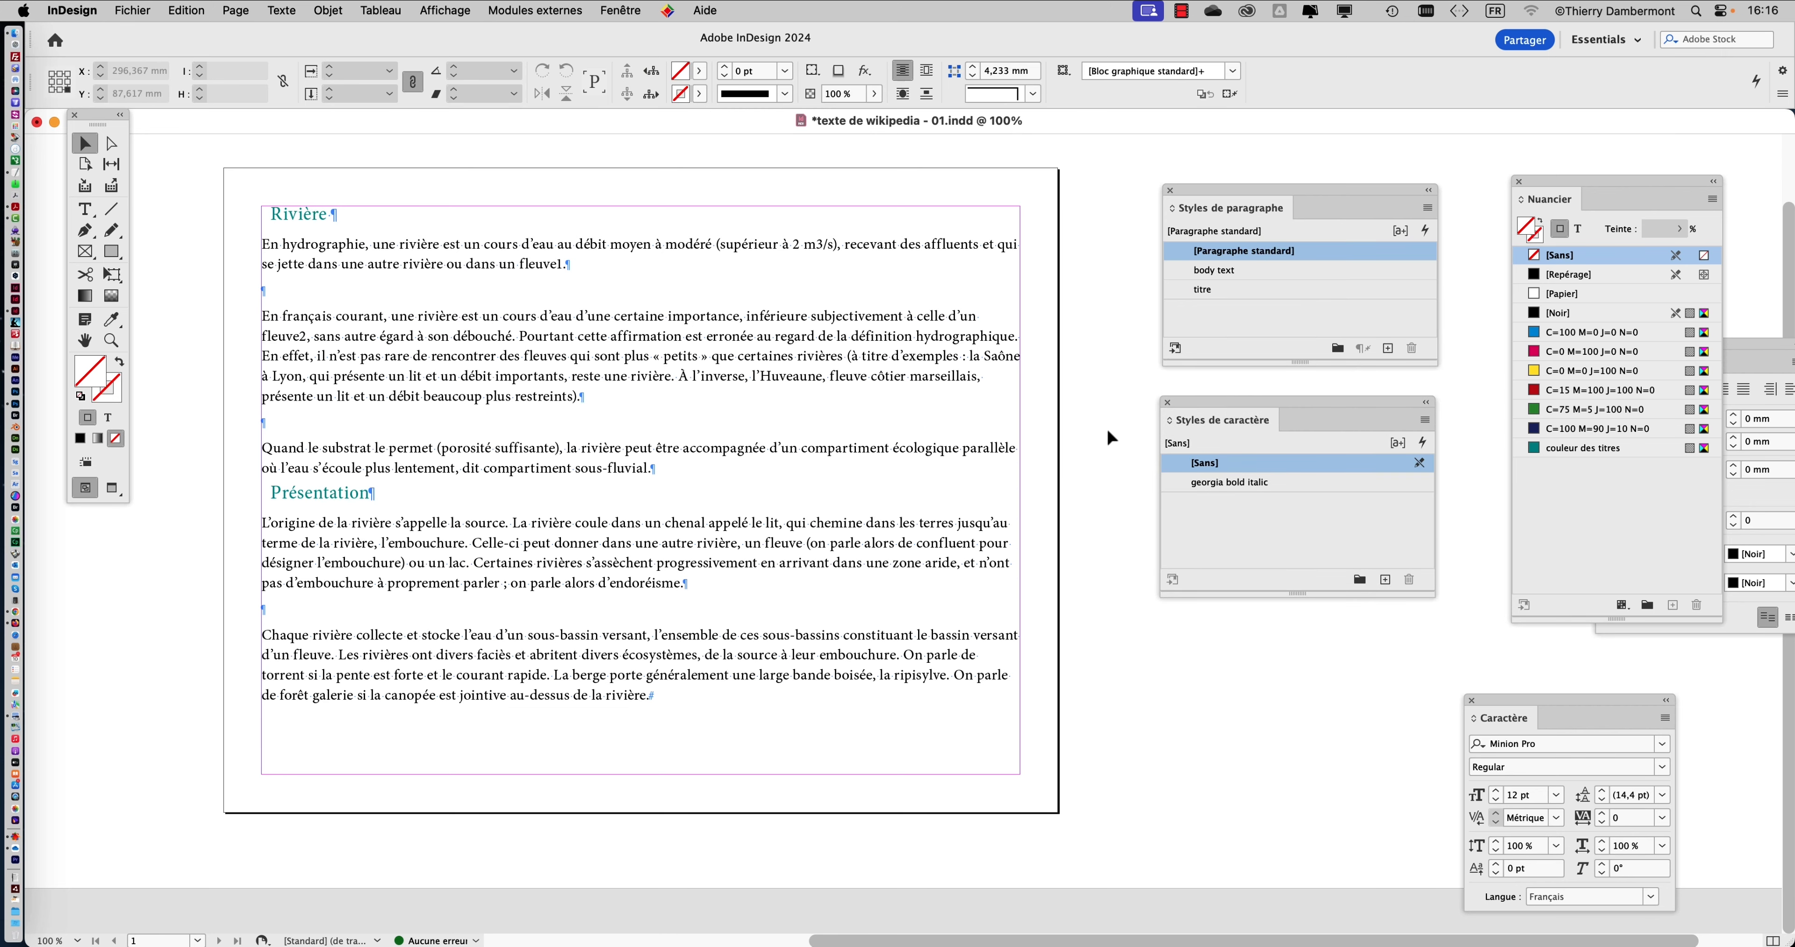
# Save the document under the new name "texte de wikipedia - 02.indd" in the LUNDI folder.
pyautogui.click(136, 11)
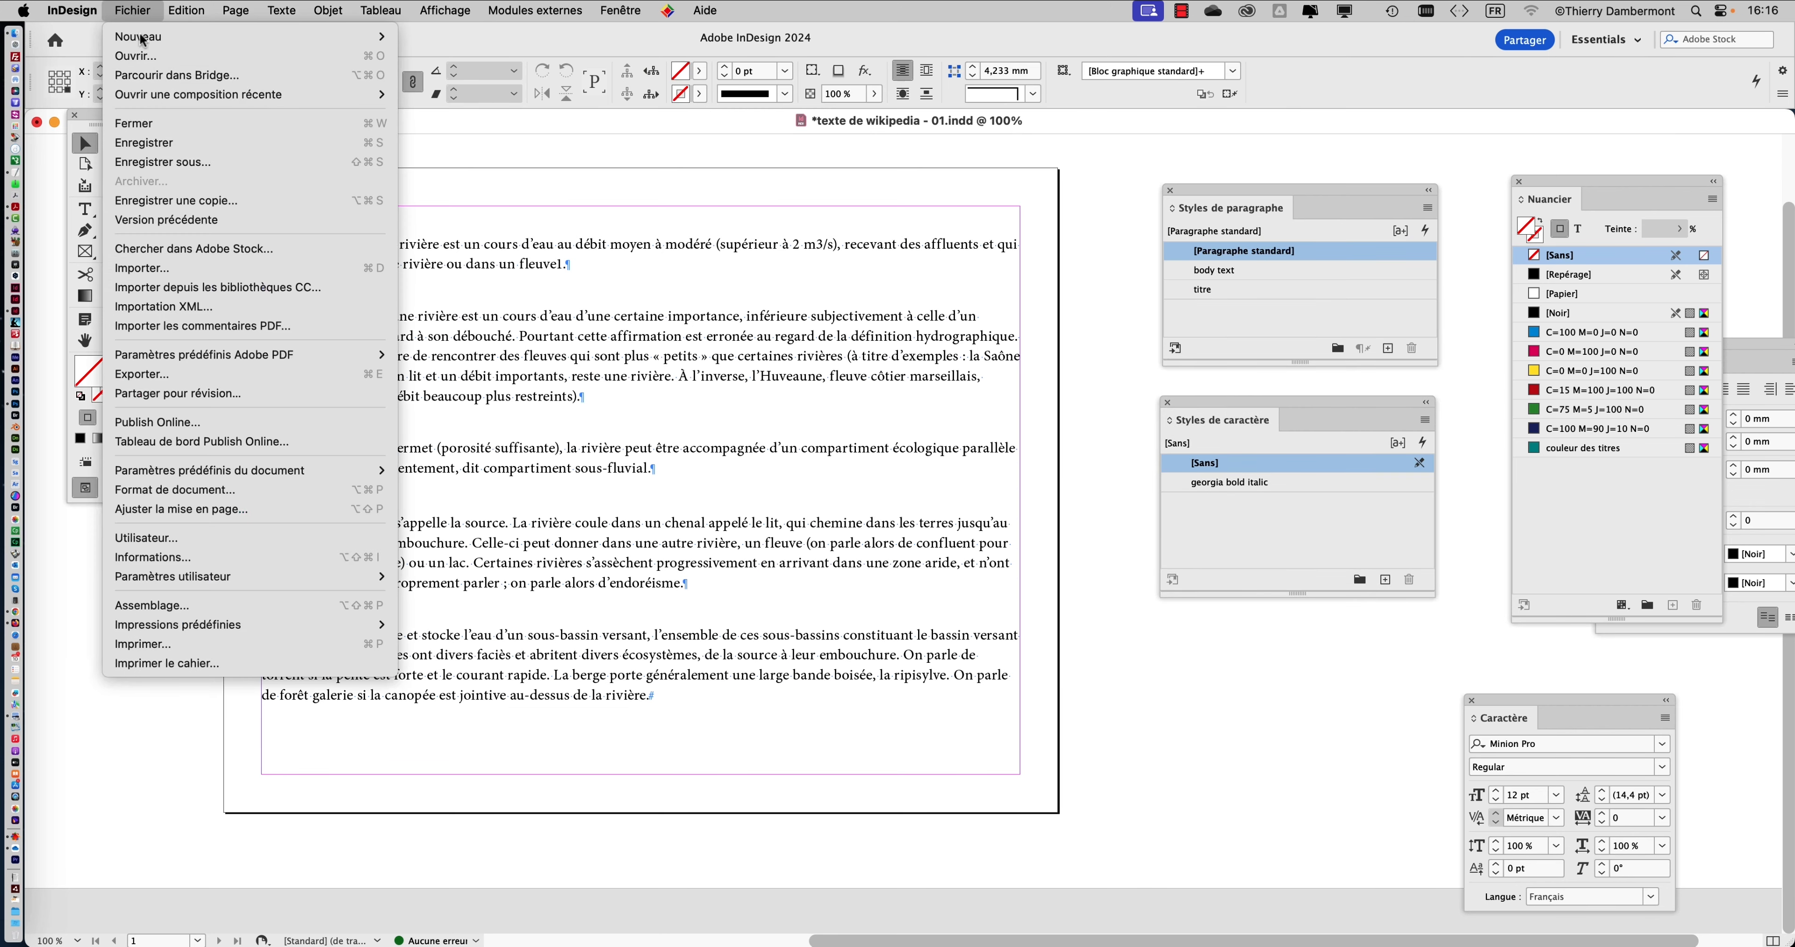
pyautogui.click(183, 167)
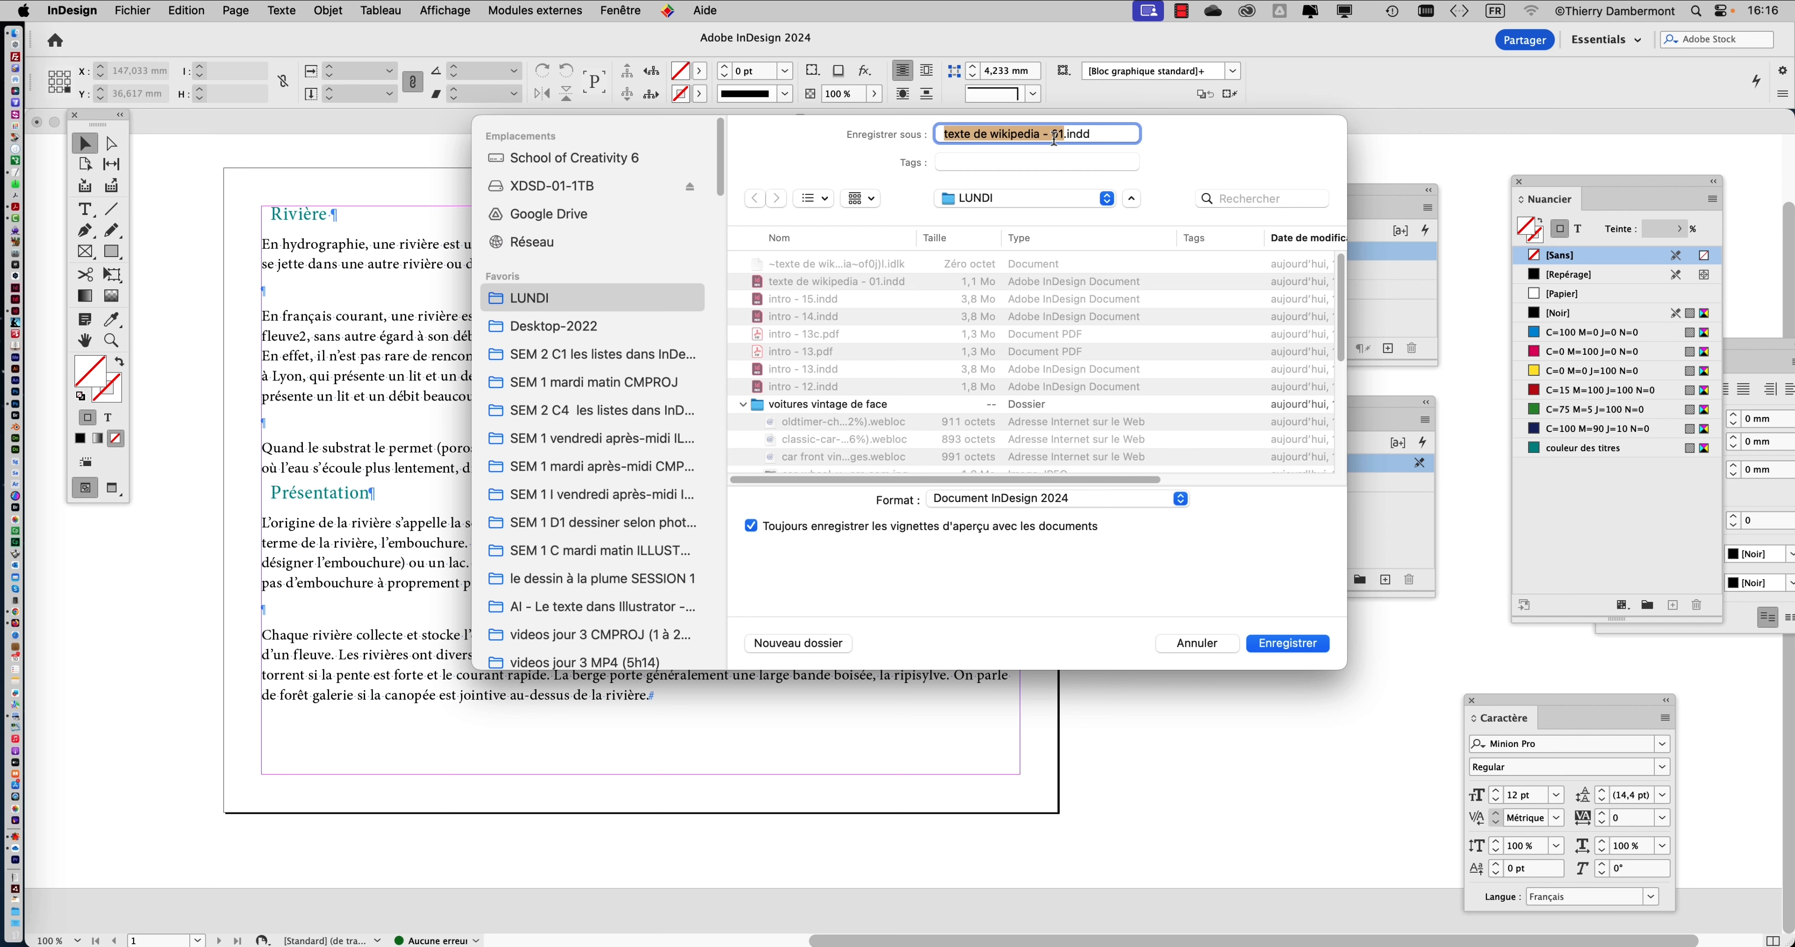
pyautogui.click(1057, 135)
pyautogui.write('2')
pyautogui.press('Return')
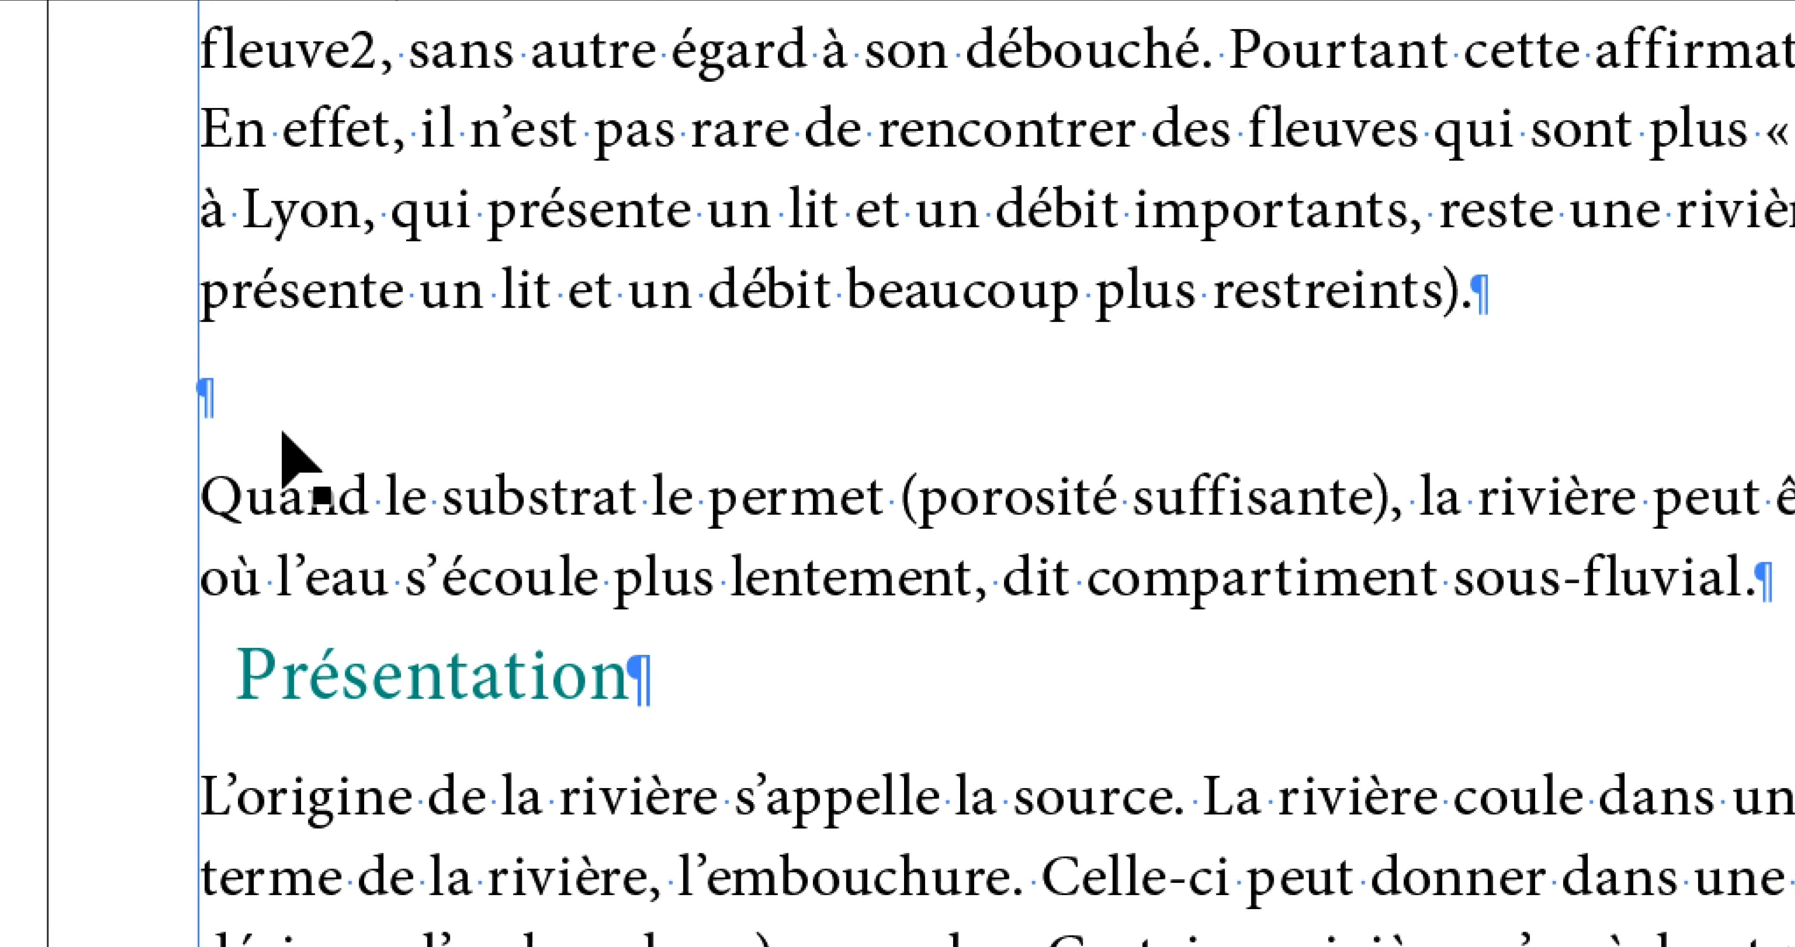
# Open Rechercher/Remplacer, move the dialog farther off the text, and set the search scope to Document.
pyautogui.scroll(-10, 277, 317)
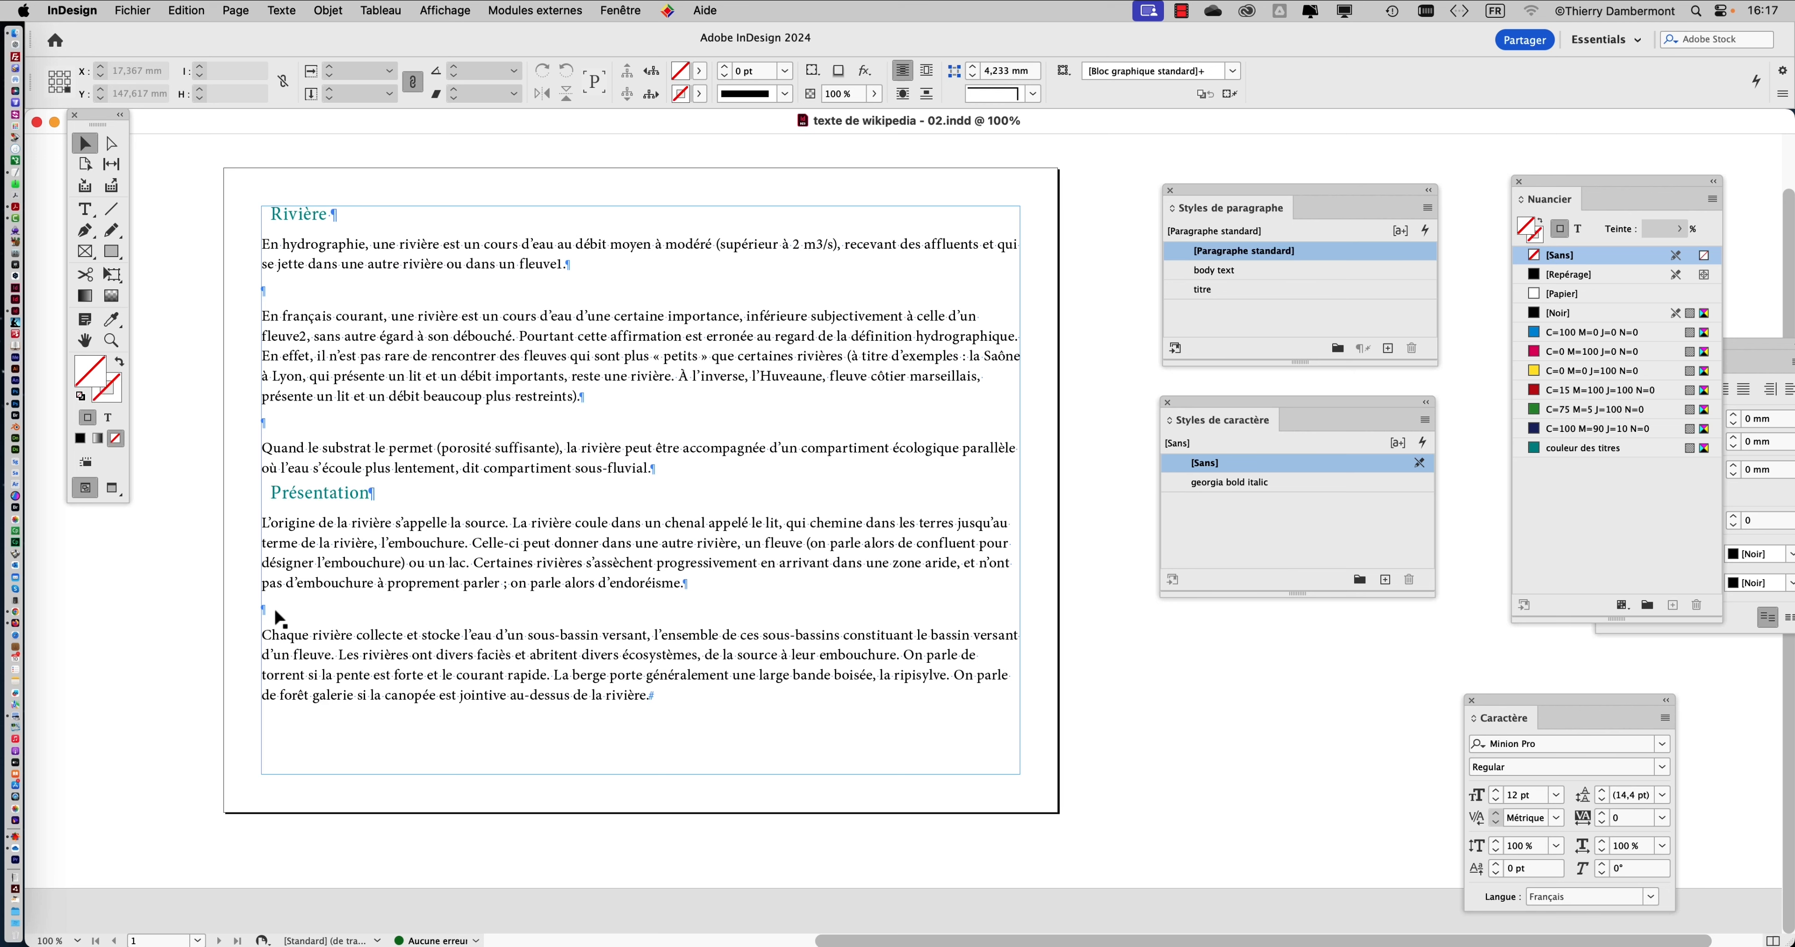
pyautogui.click(186, 10)
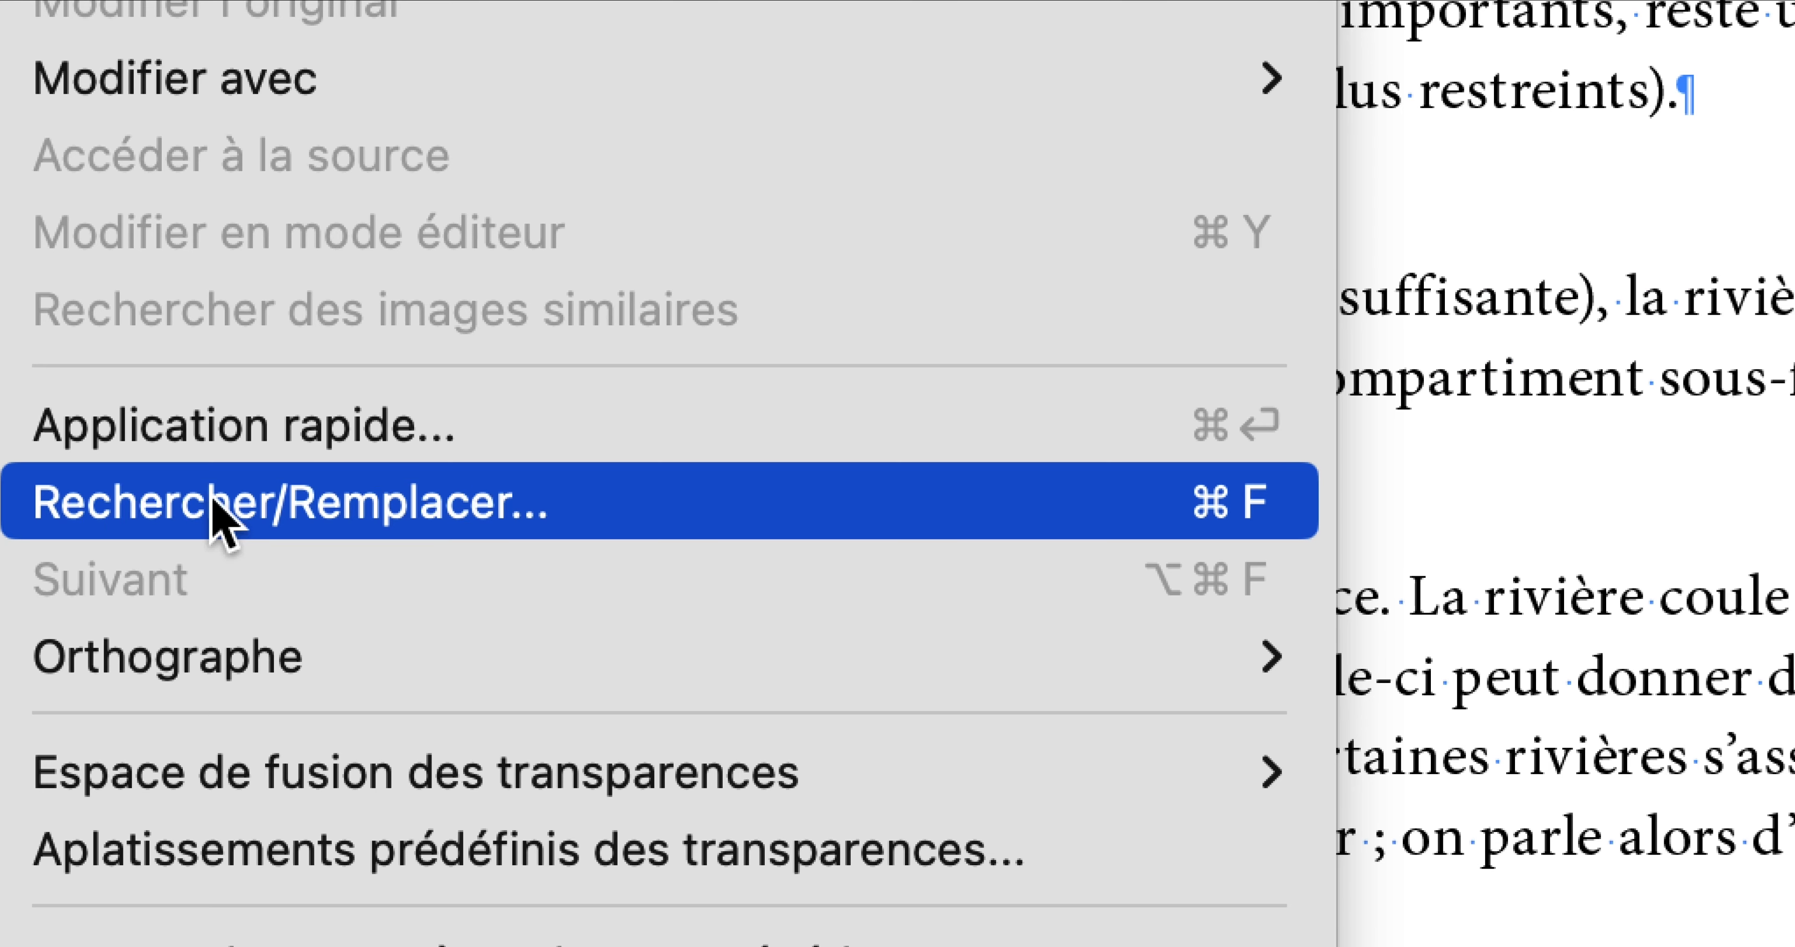
pyautogui.click(213, 501)
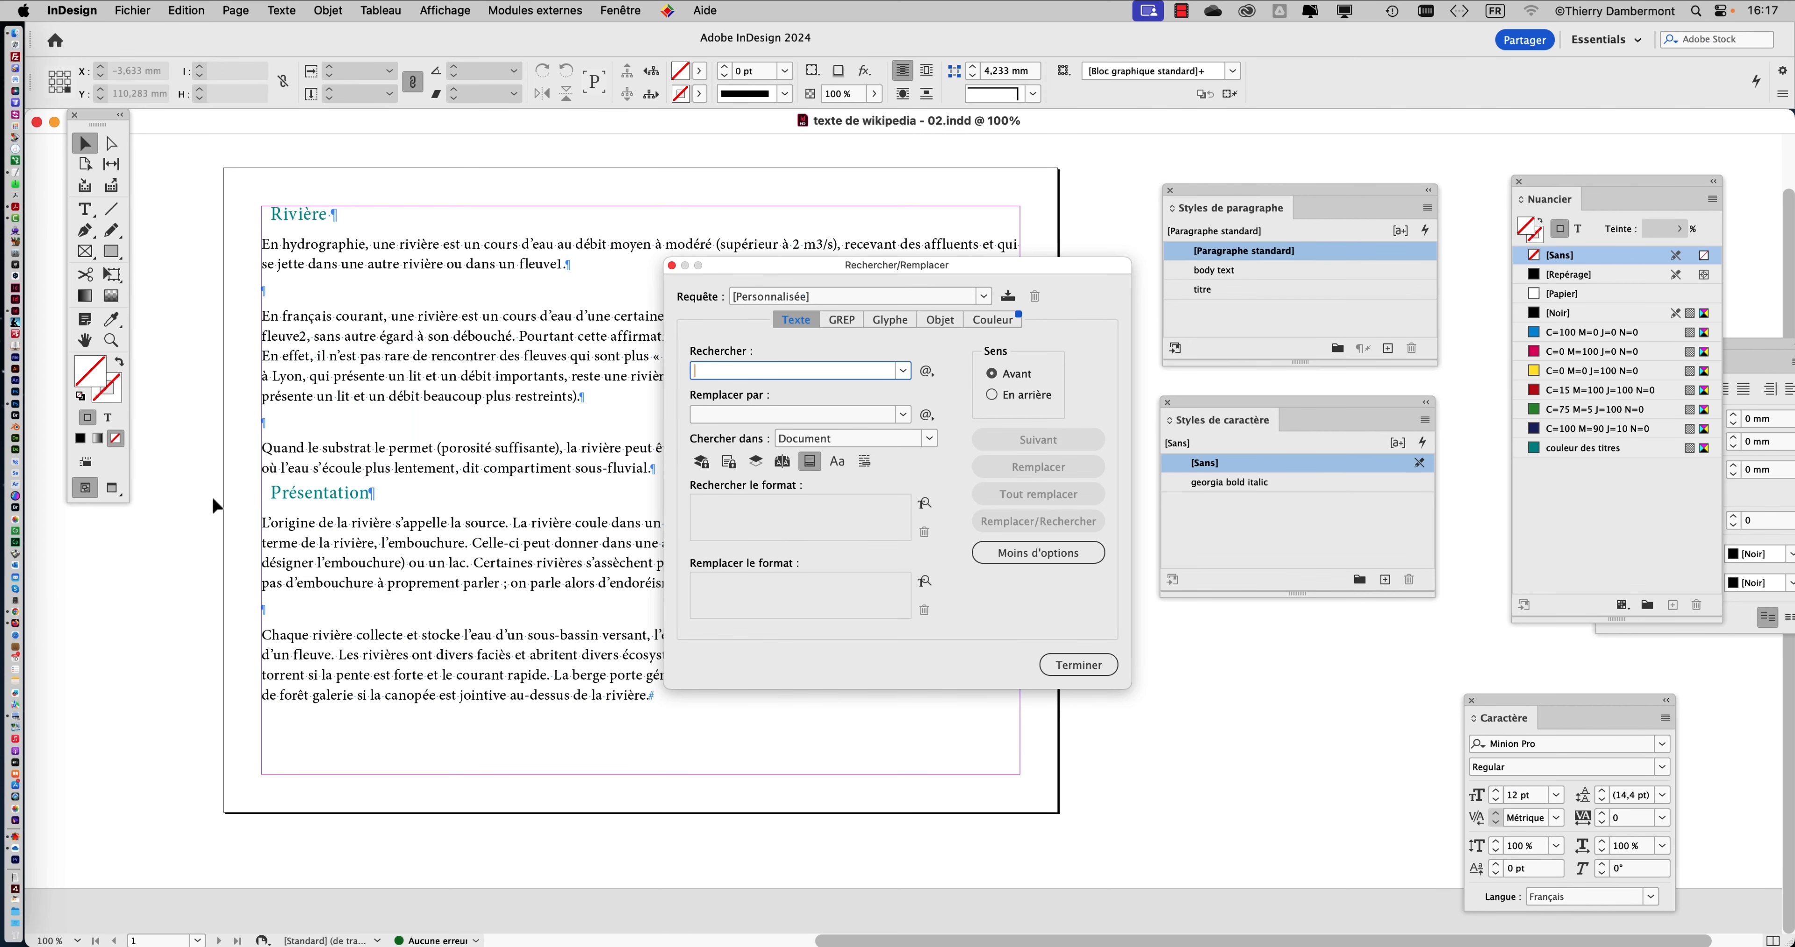
pyautogui.moveTo(821, 443); pyautogui.dragTo(941, 296)
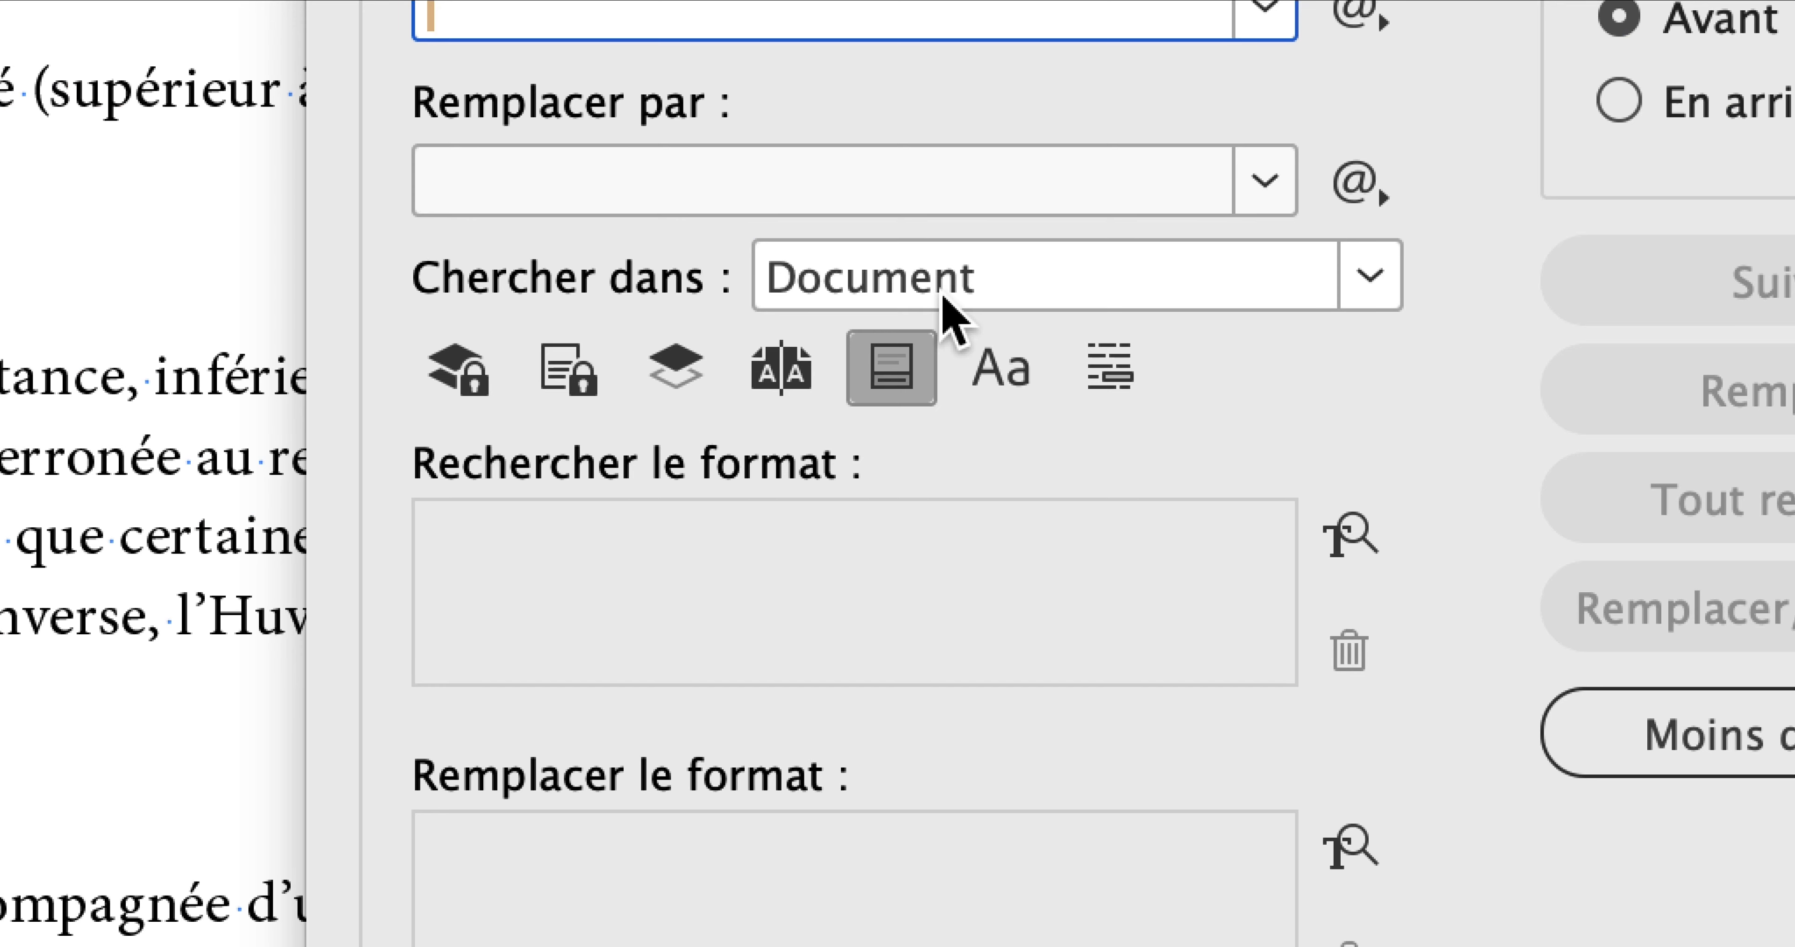
pyautogui.click(944, 299)
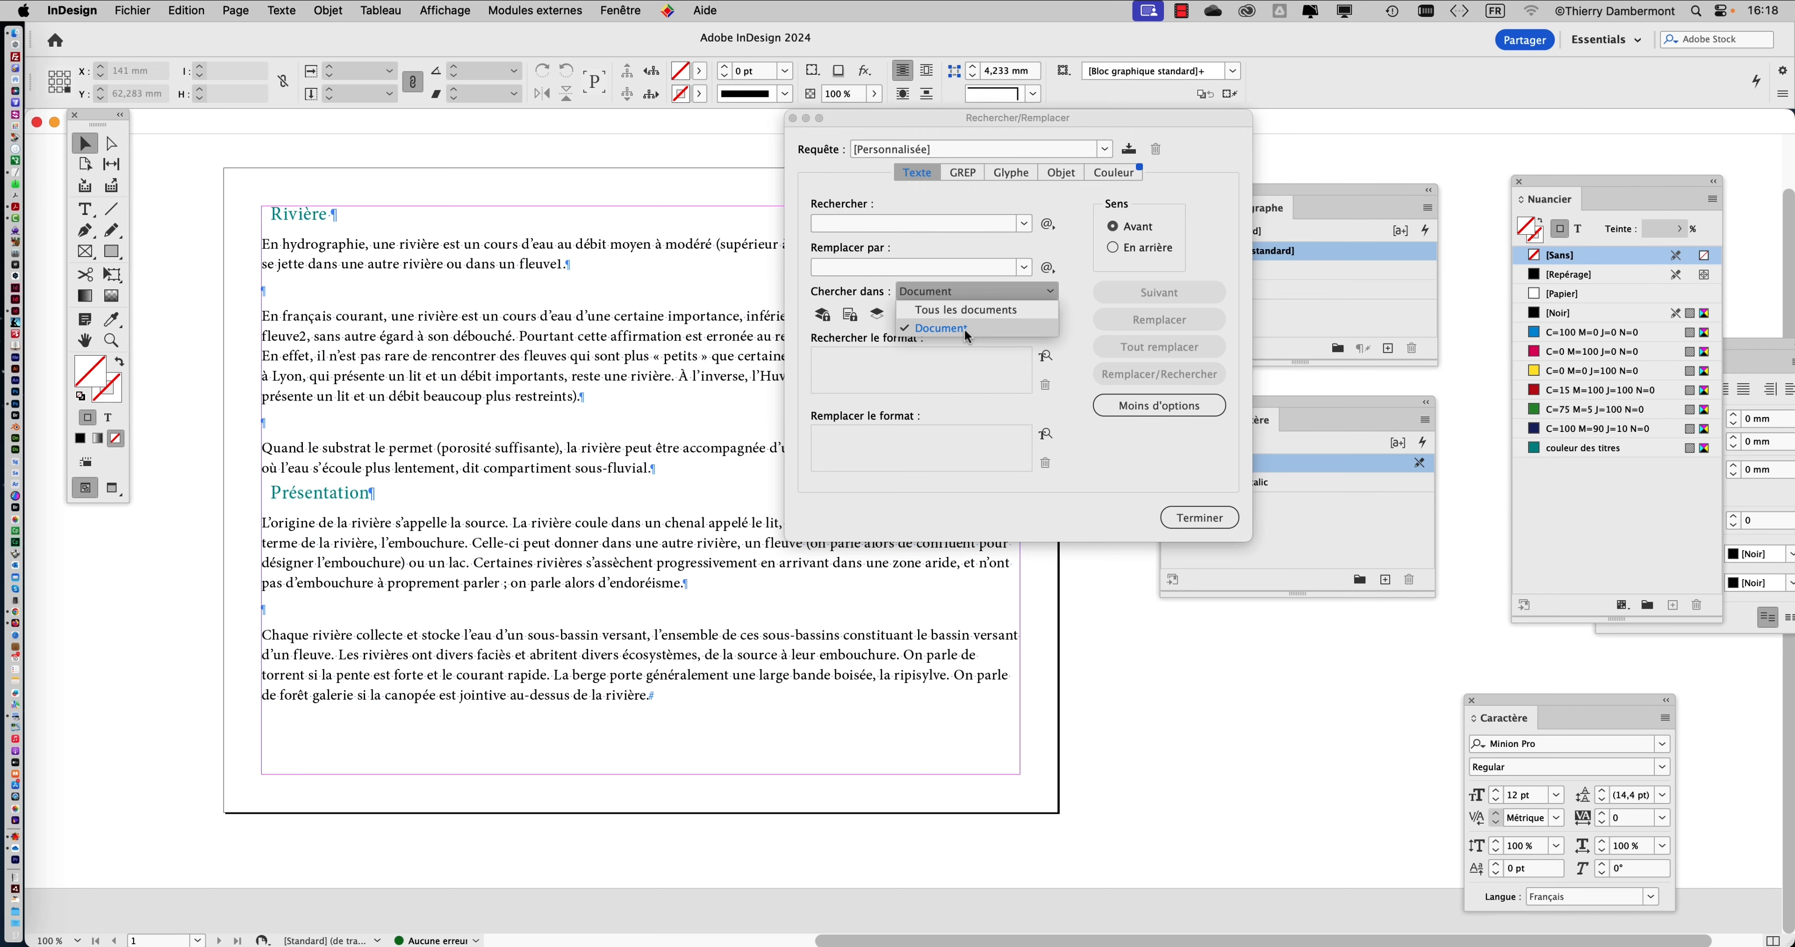
pyautogui.click(964, 328)
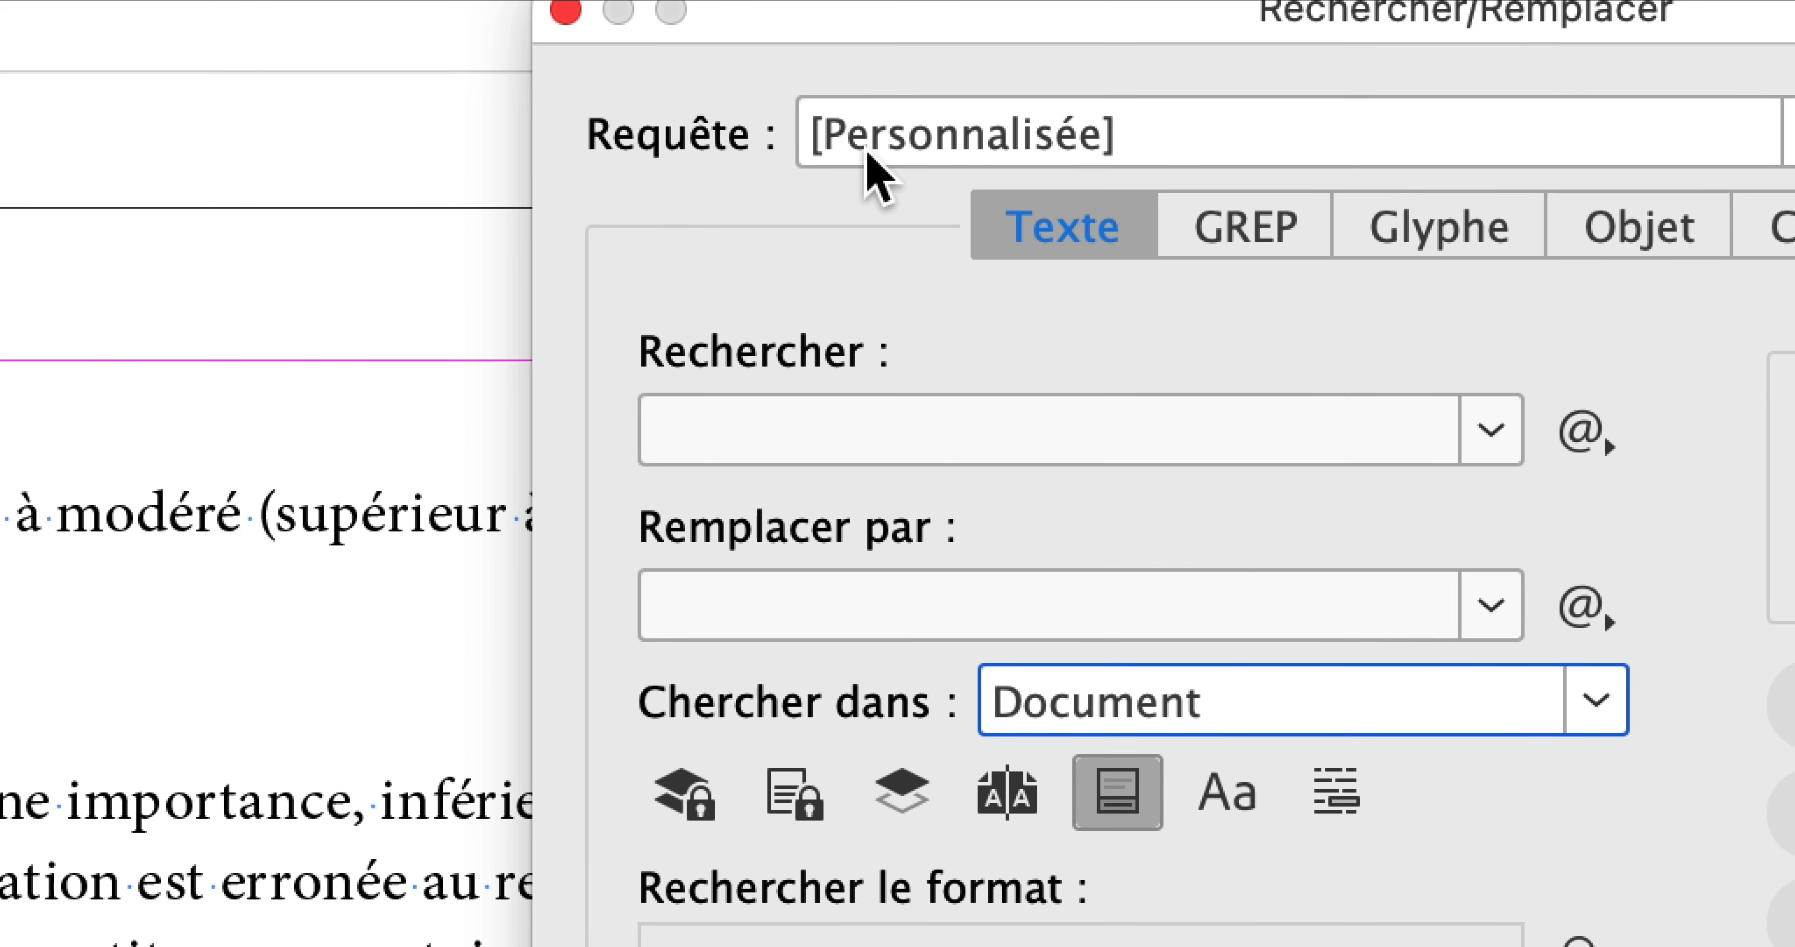
# Load the saved query "Multiple Return to Single Return" and replace all its matches in the document.
pyautogui.click(869, 155)
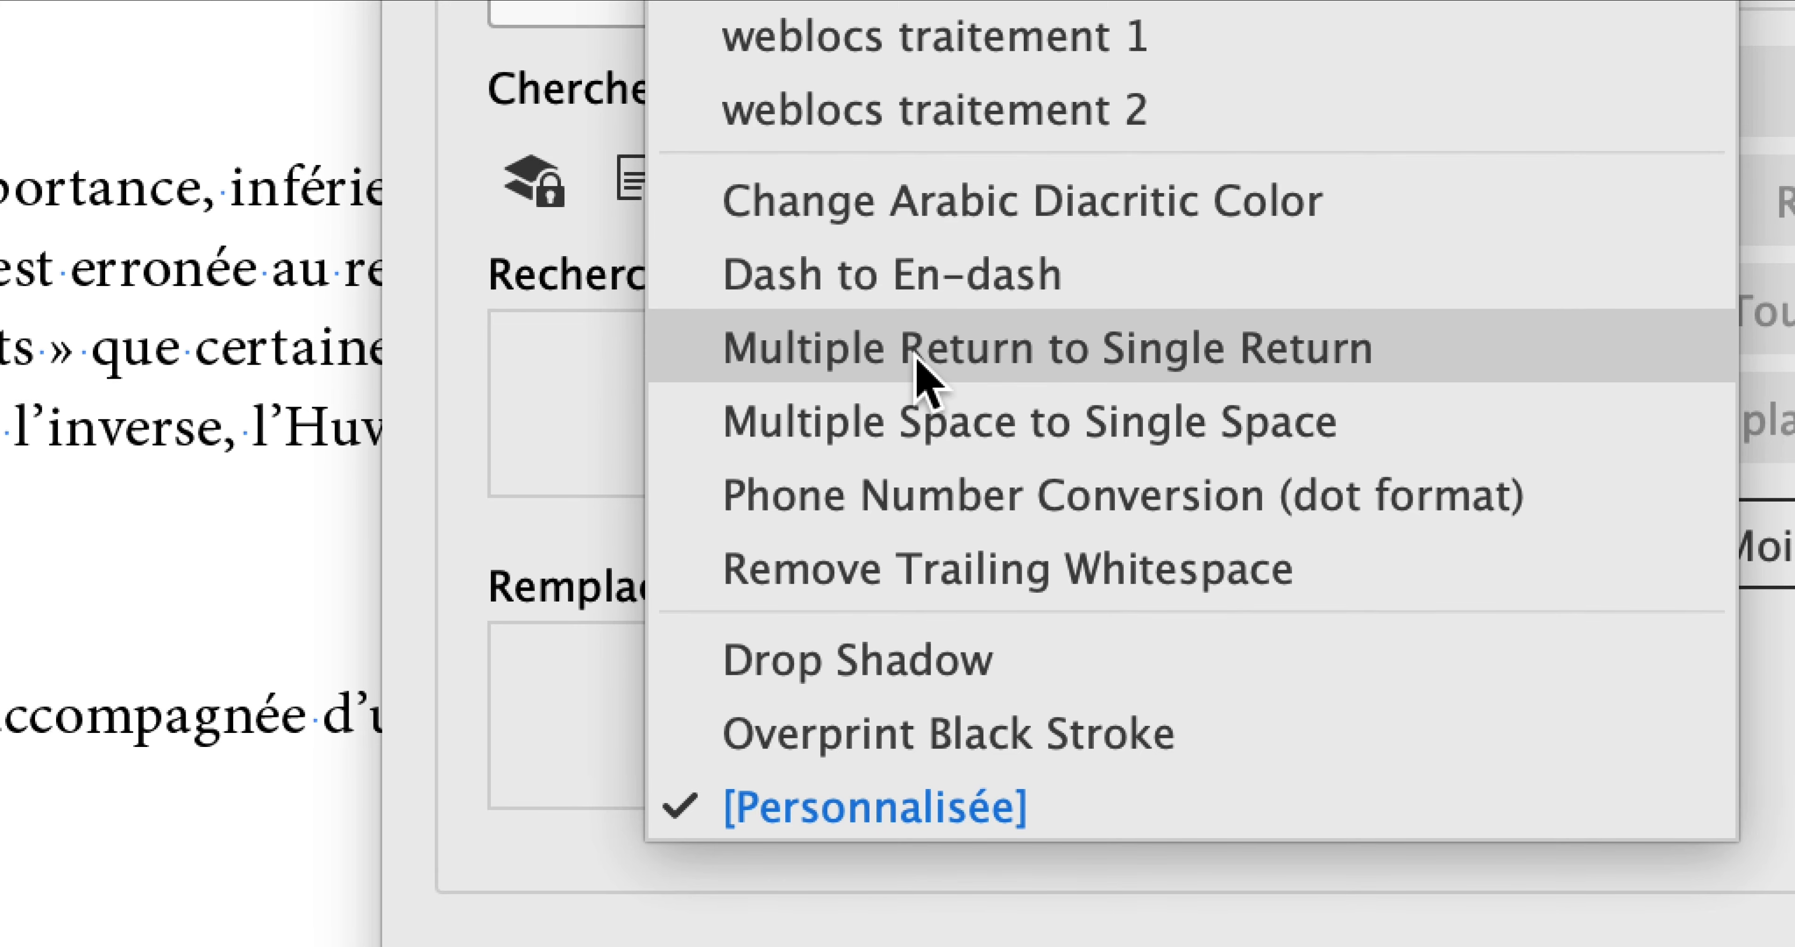
pyautogui.click(914, 359)
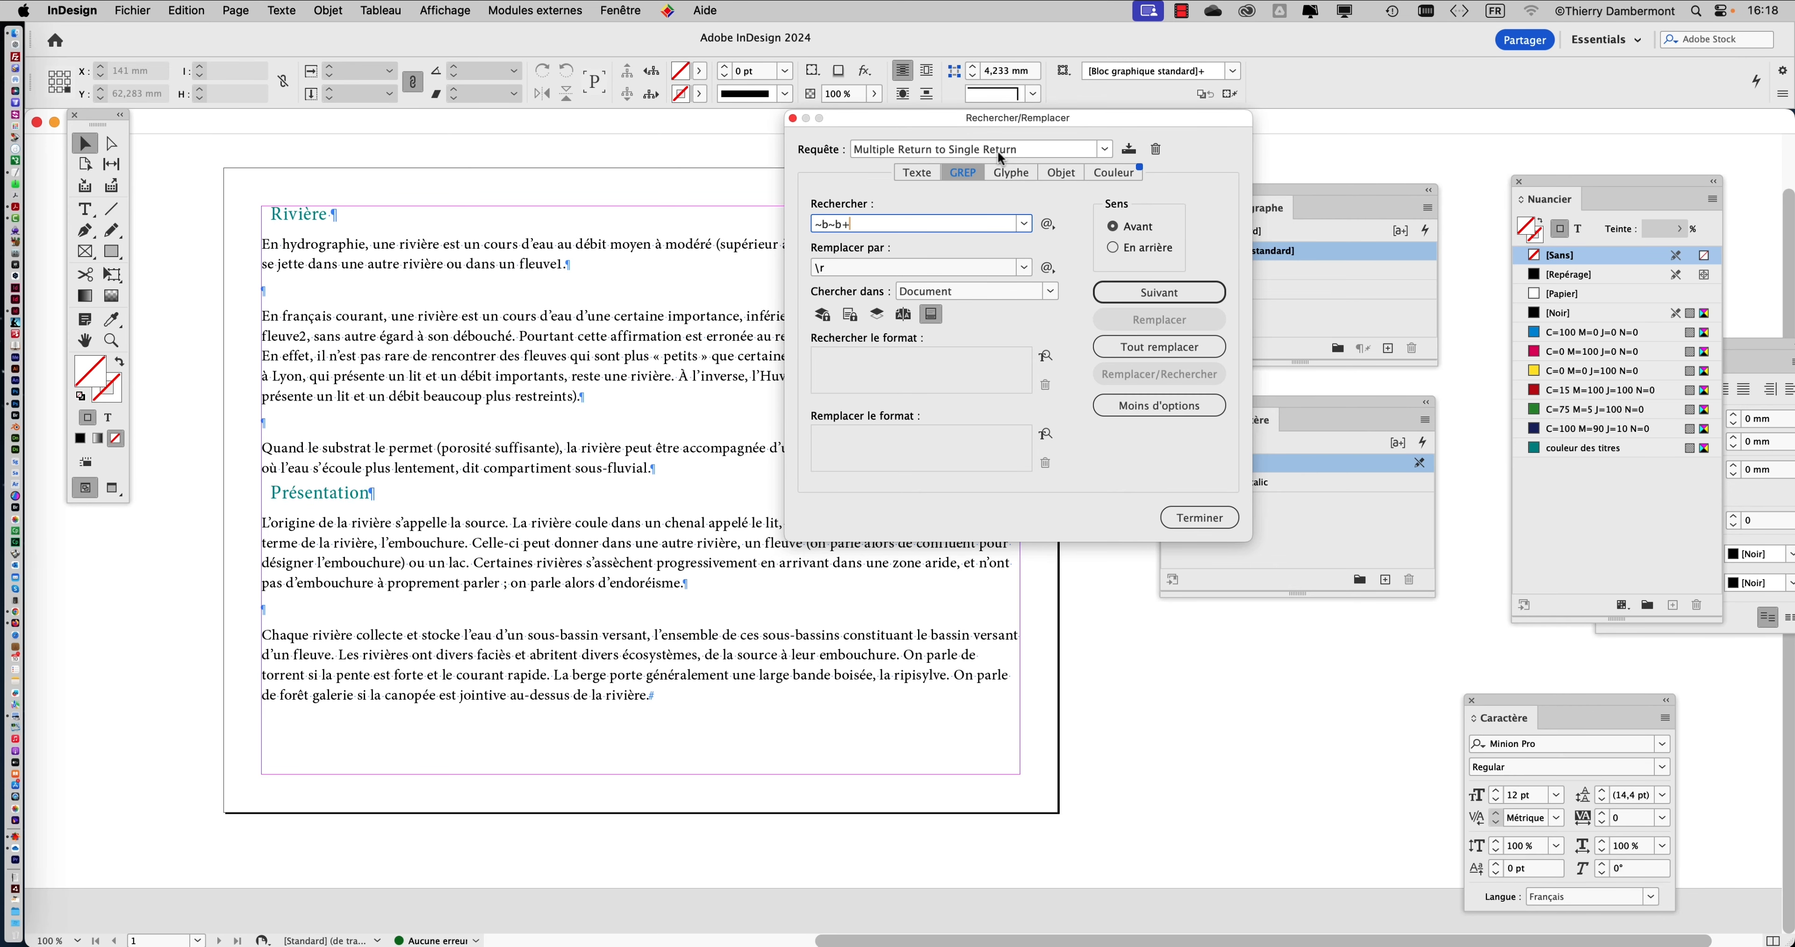
pyautogui.click(1156, 350)
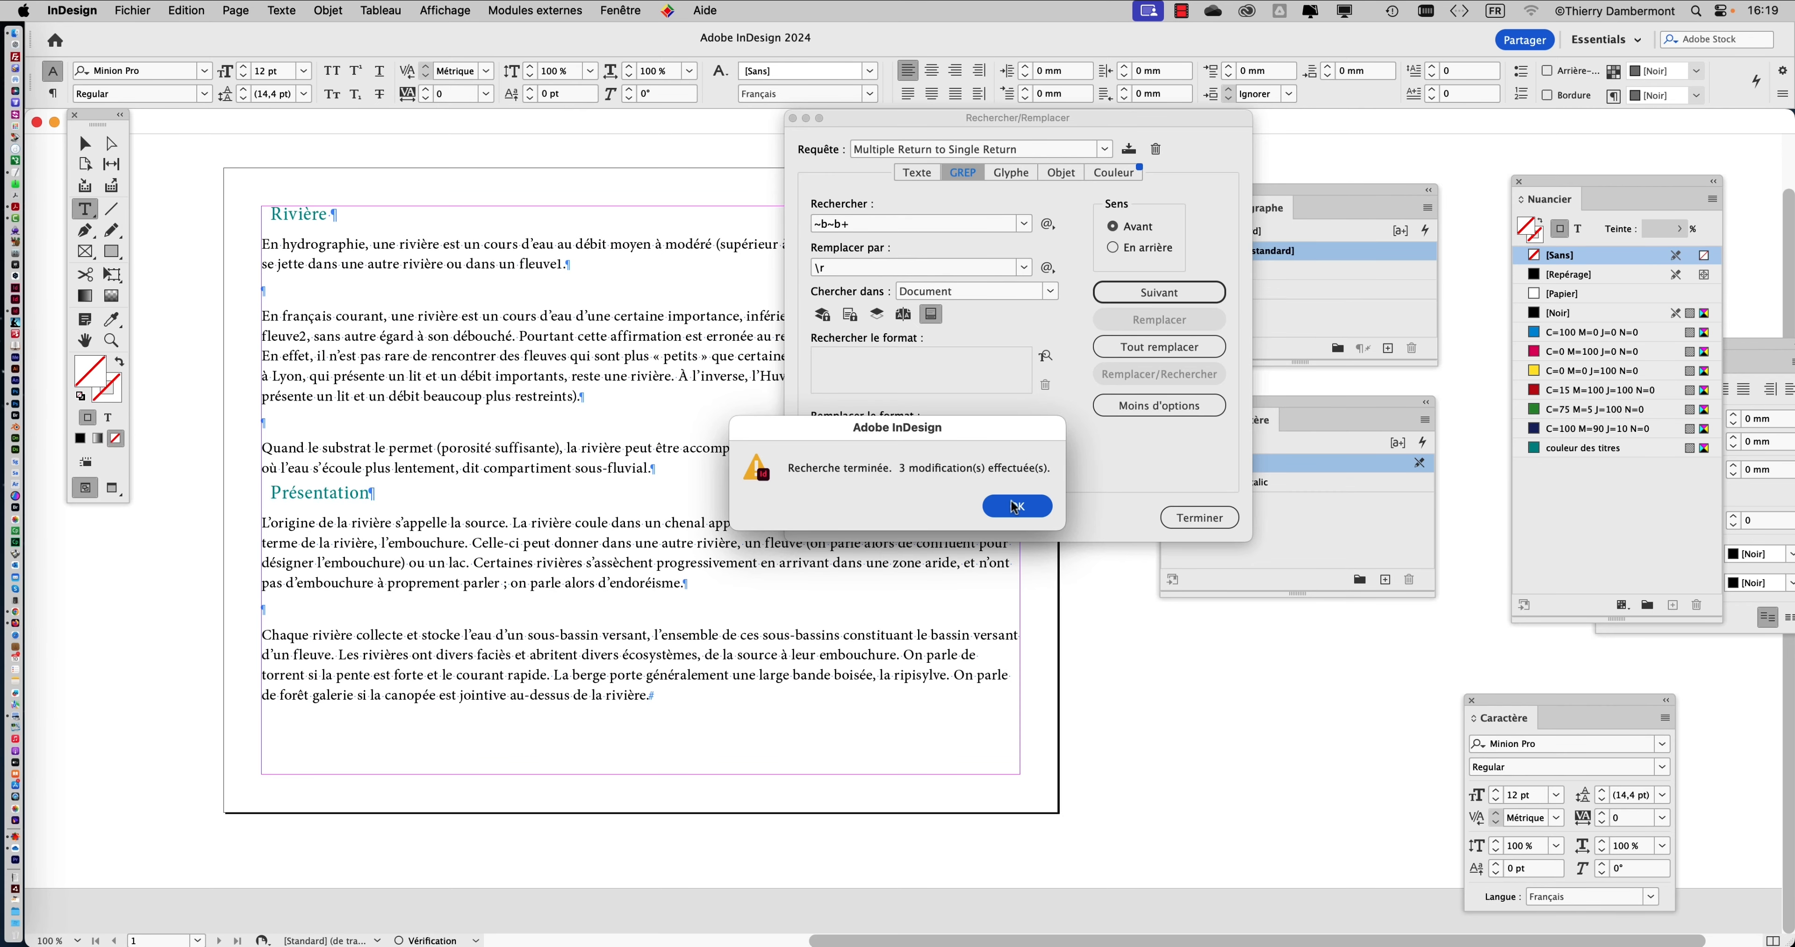
pyautogui.click(1031, 507)
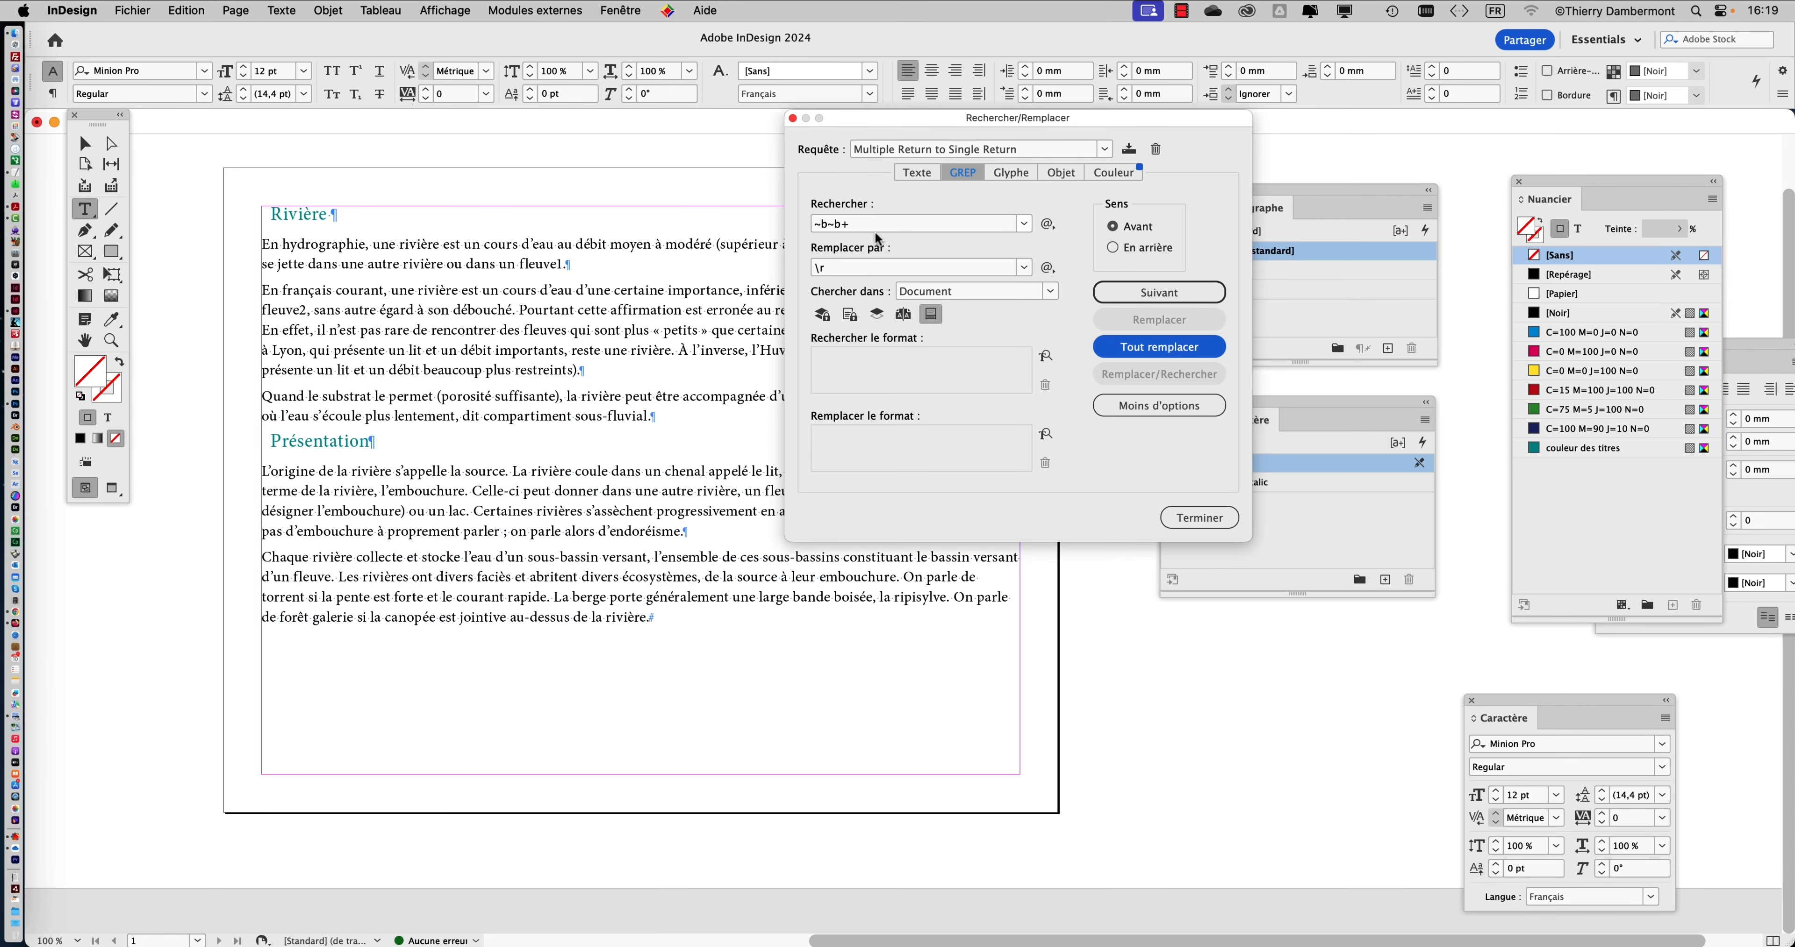
# Run the same replacement once more on the whole document, close Rechercher/Remplacer, and deselect the text frame.
pyautogui.click(1160, 352)
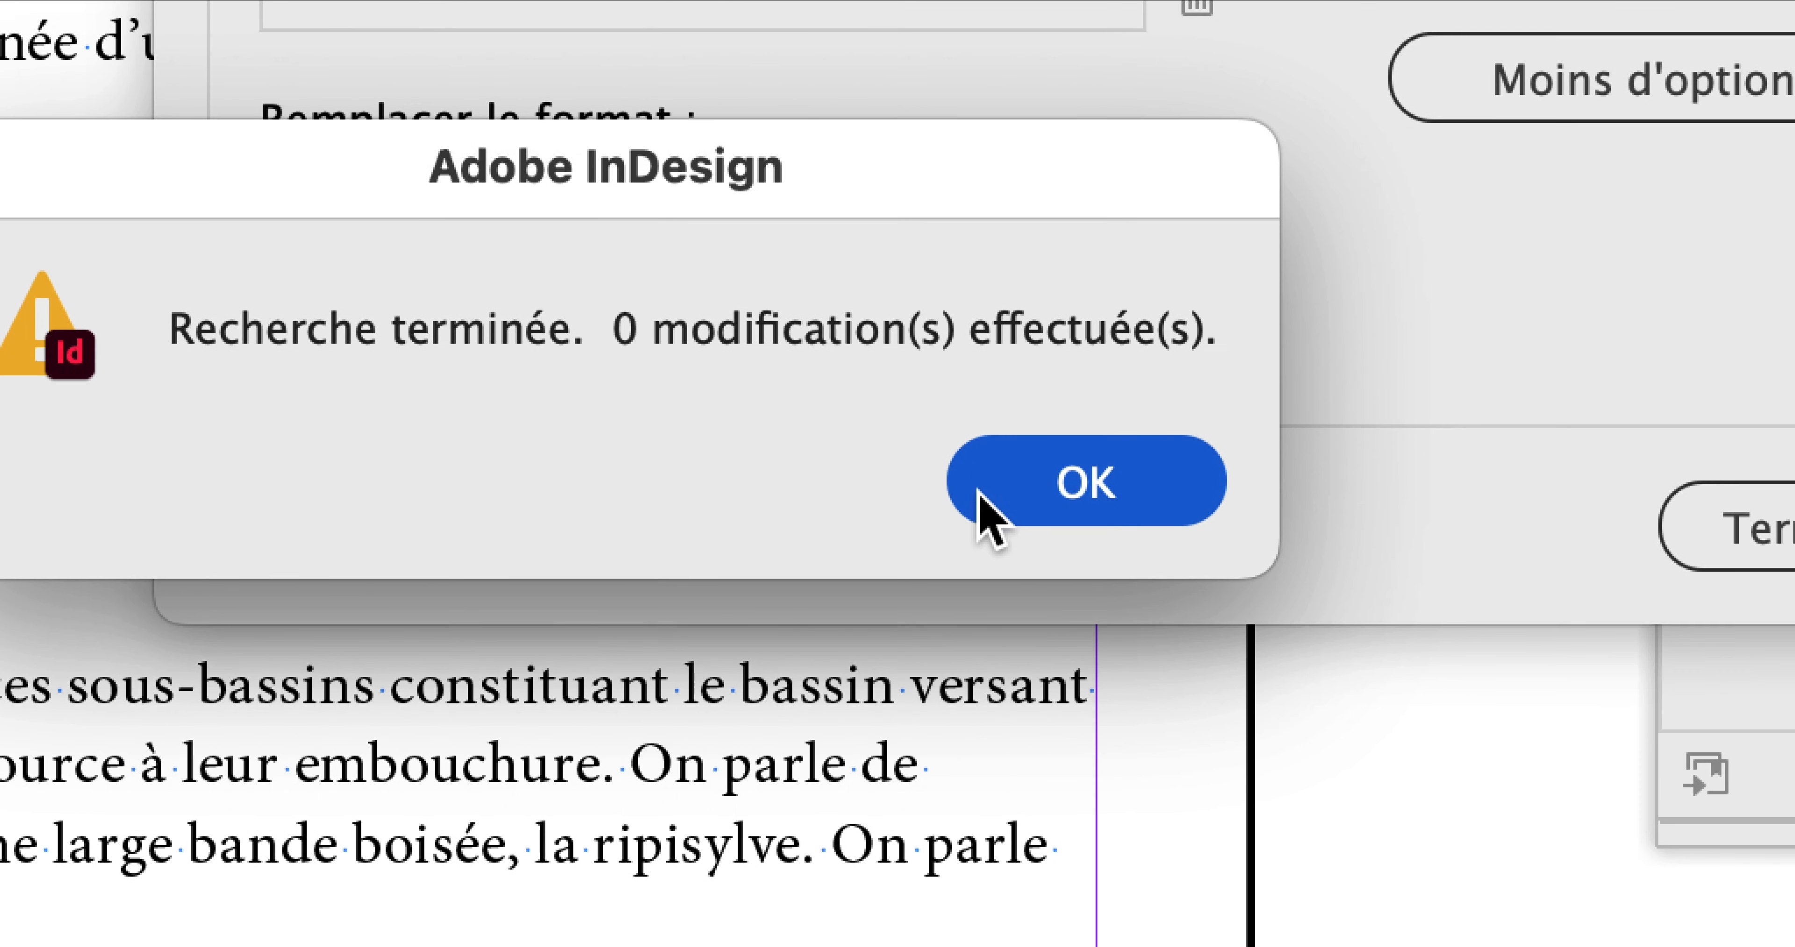
pyautogui.click(1184, 696)
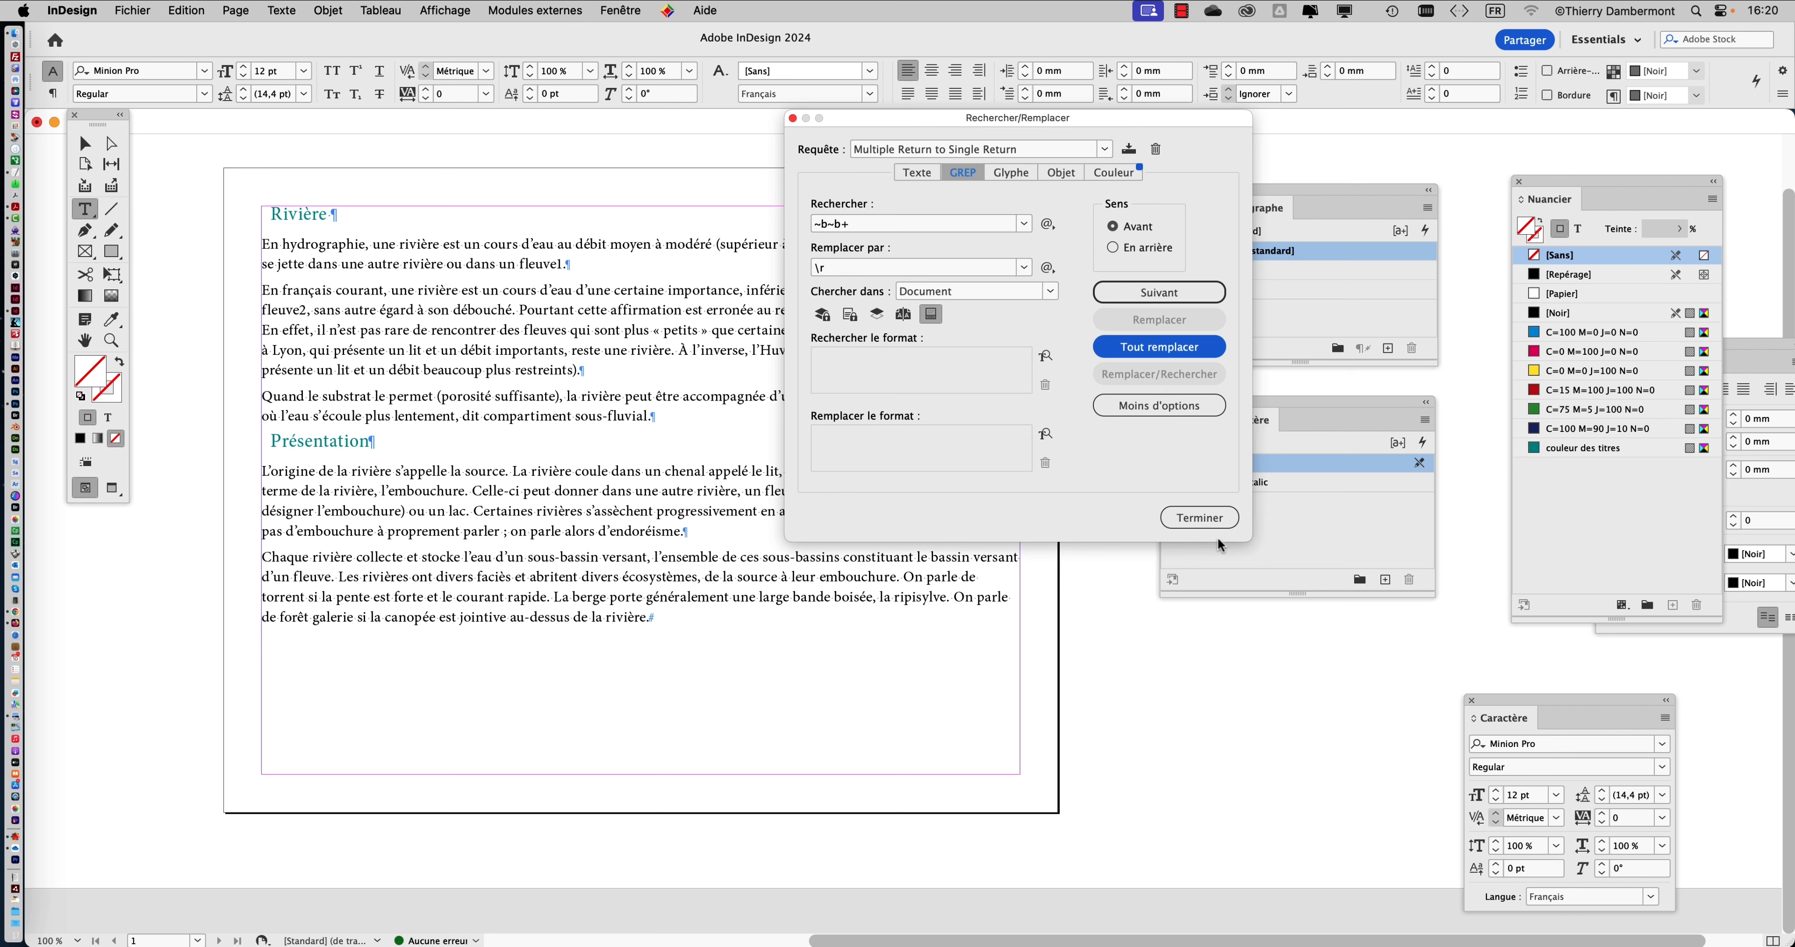
pyautogui.click(1199, 516)
pyautogui.click(716, 470)
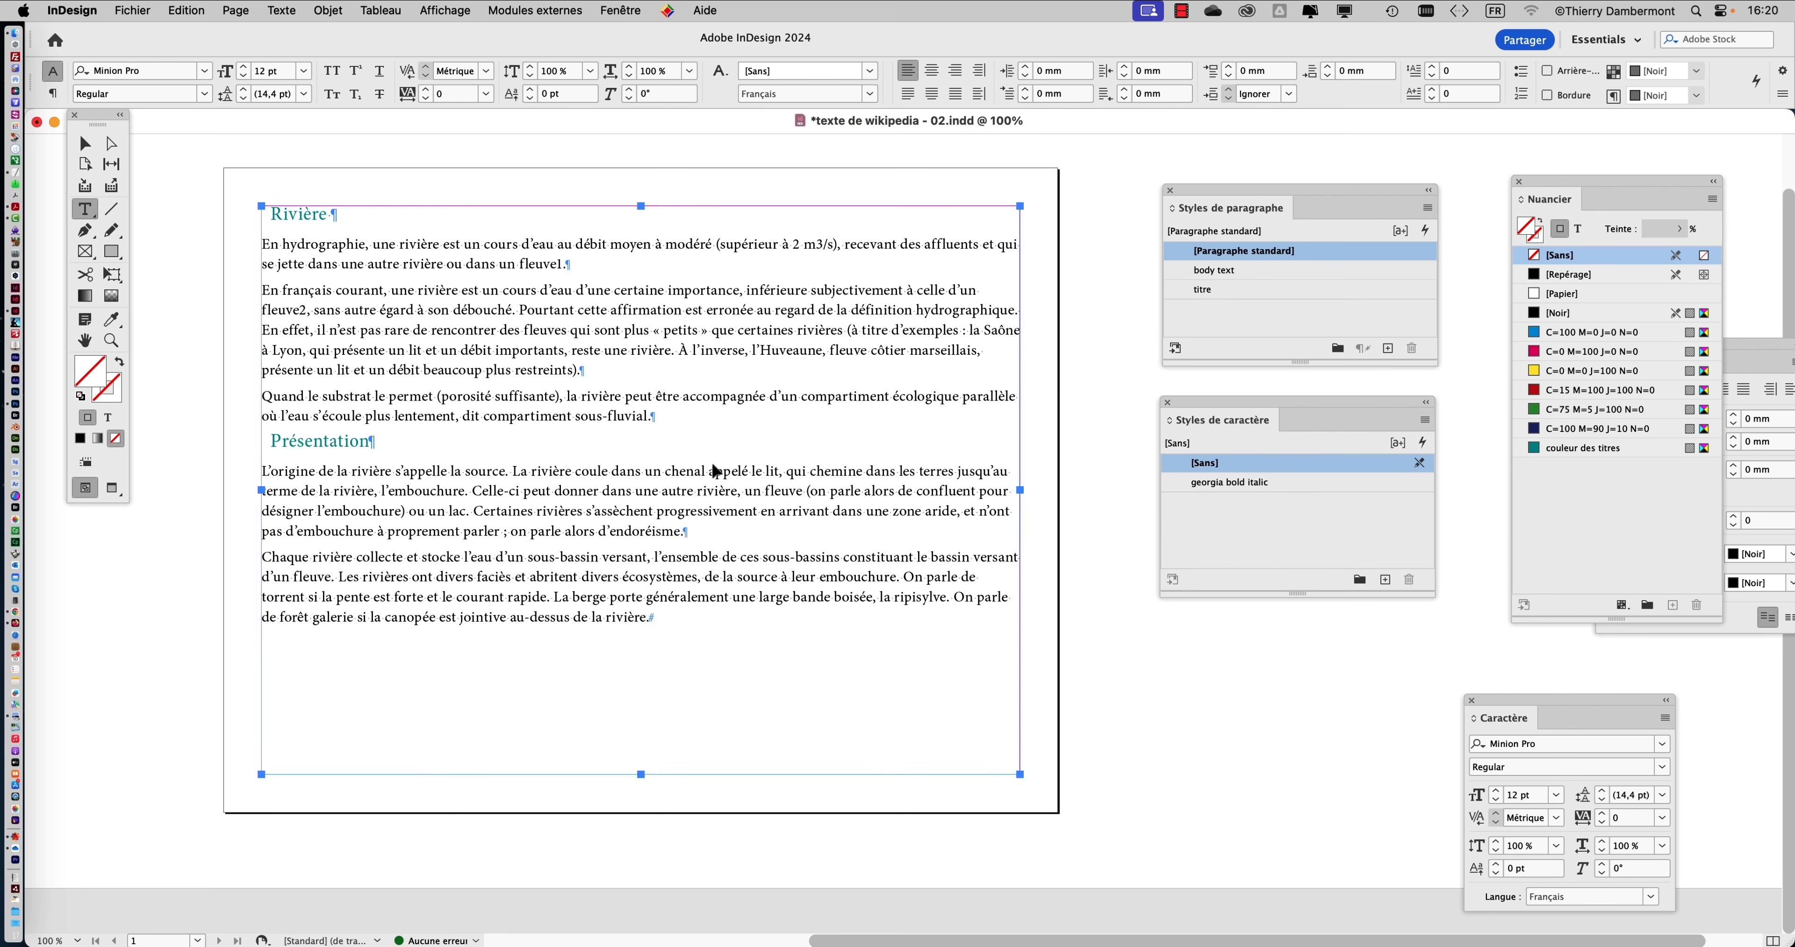
pyautogui.click(86, 142)
pyautogui.click(1092, 371)
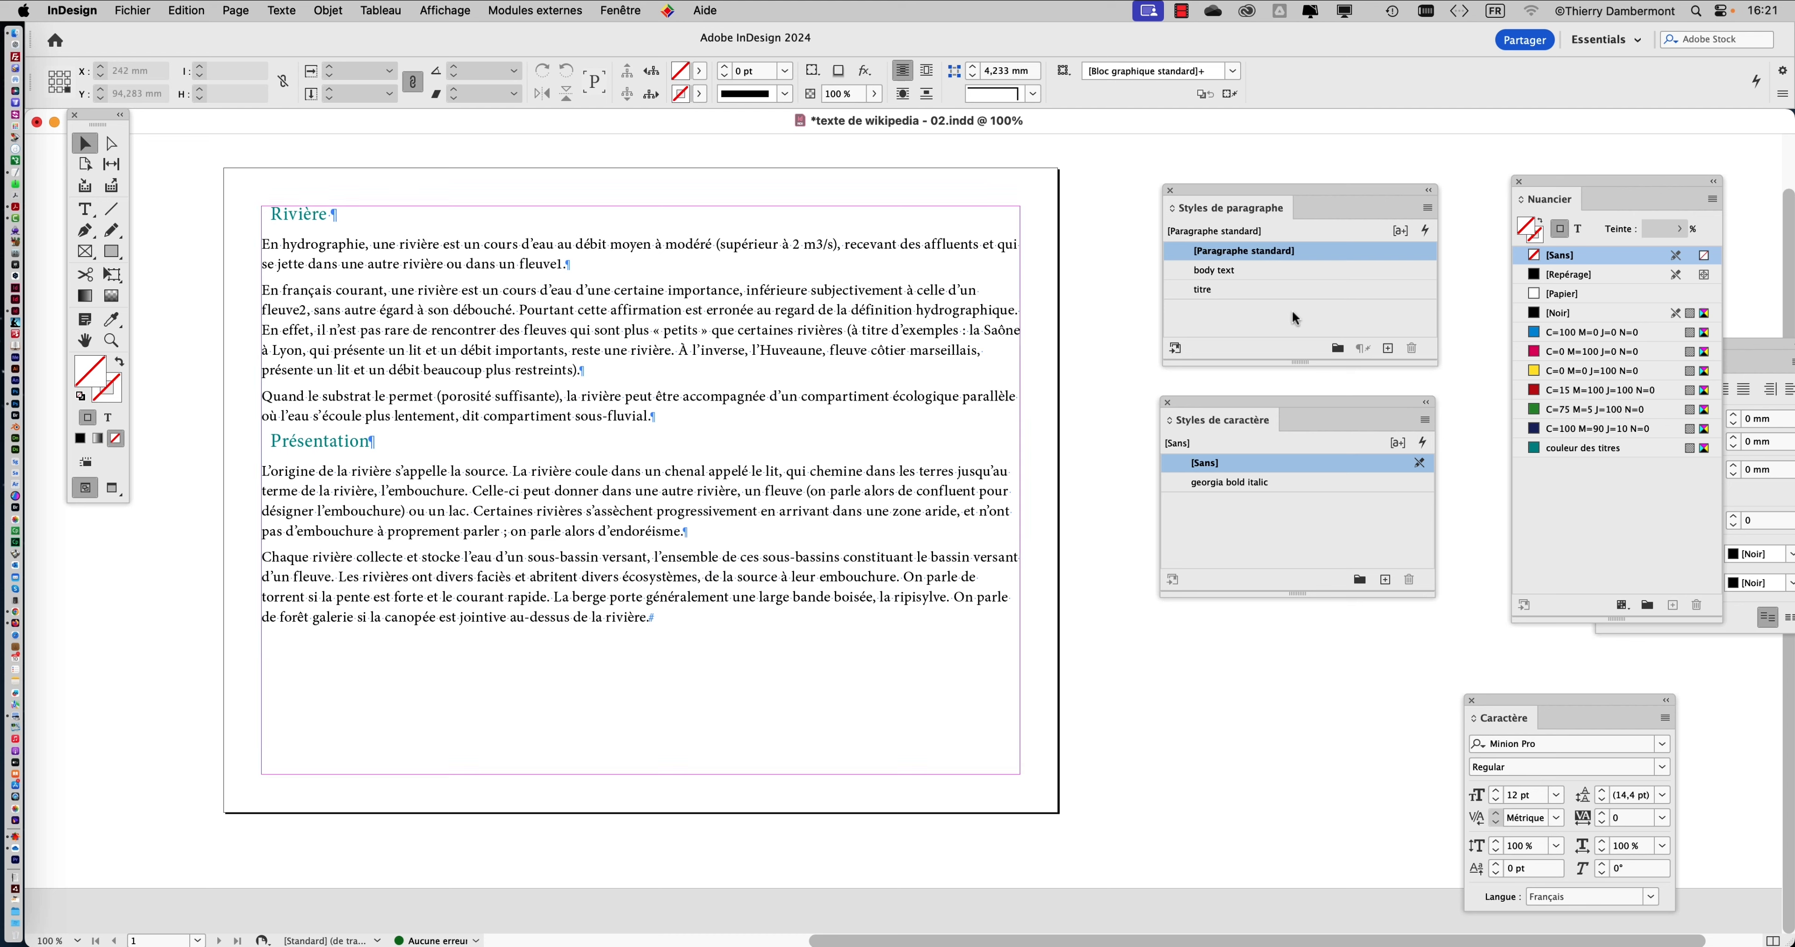
# Edit the titre paragraph style with preview on and increase its space before to set "Présentation" apart from the preceding paragraph.
pyautogui.click(1299, 283)
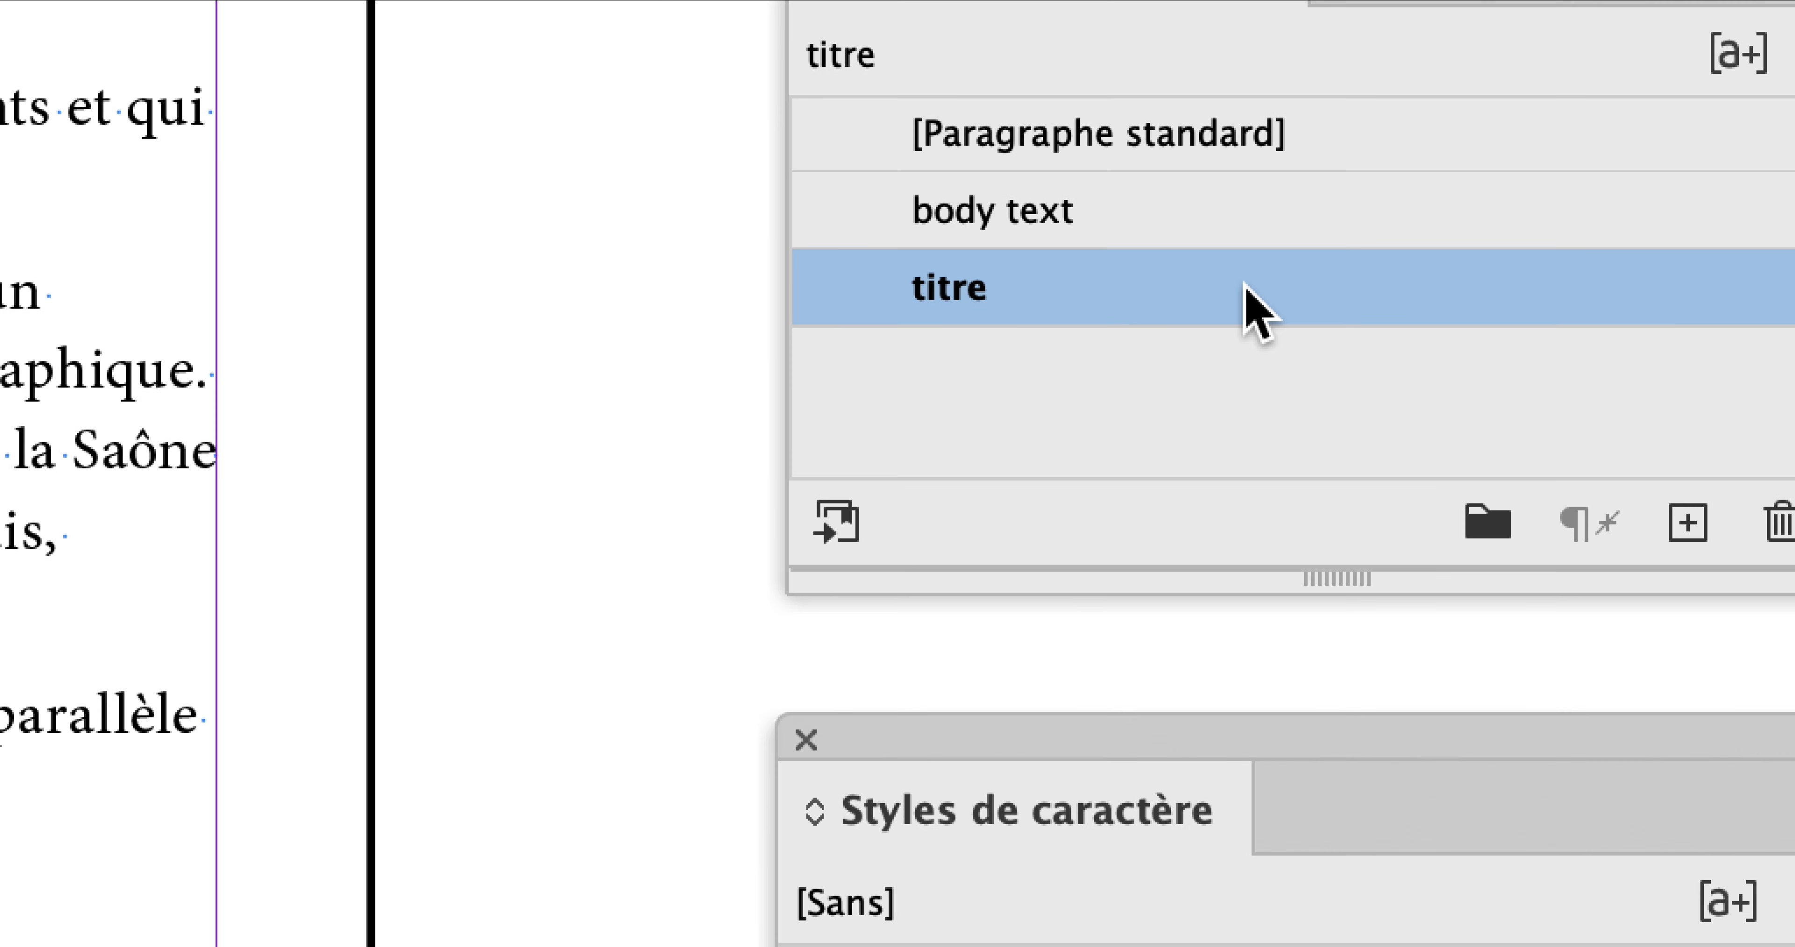
pyautogui.doubleClick(1247, 292)
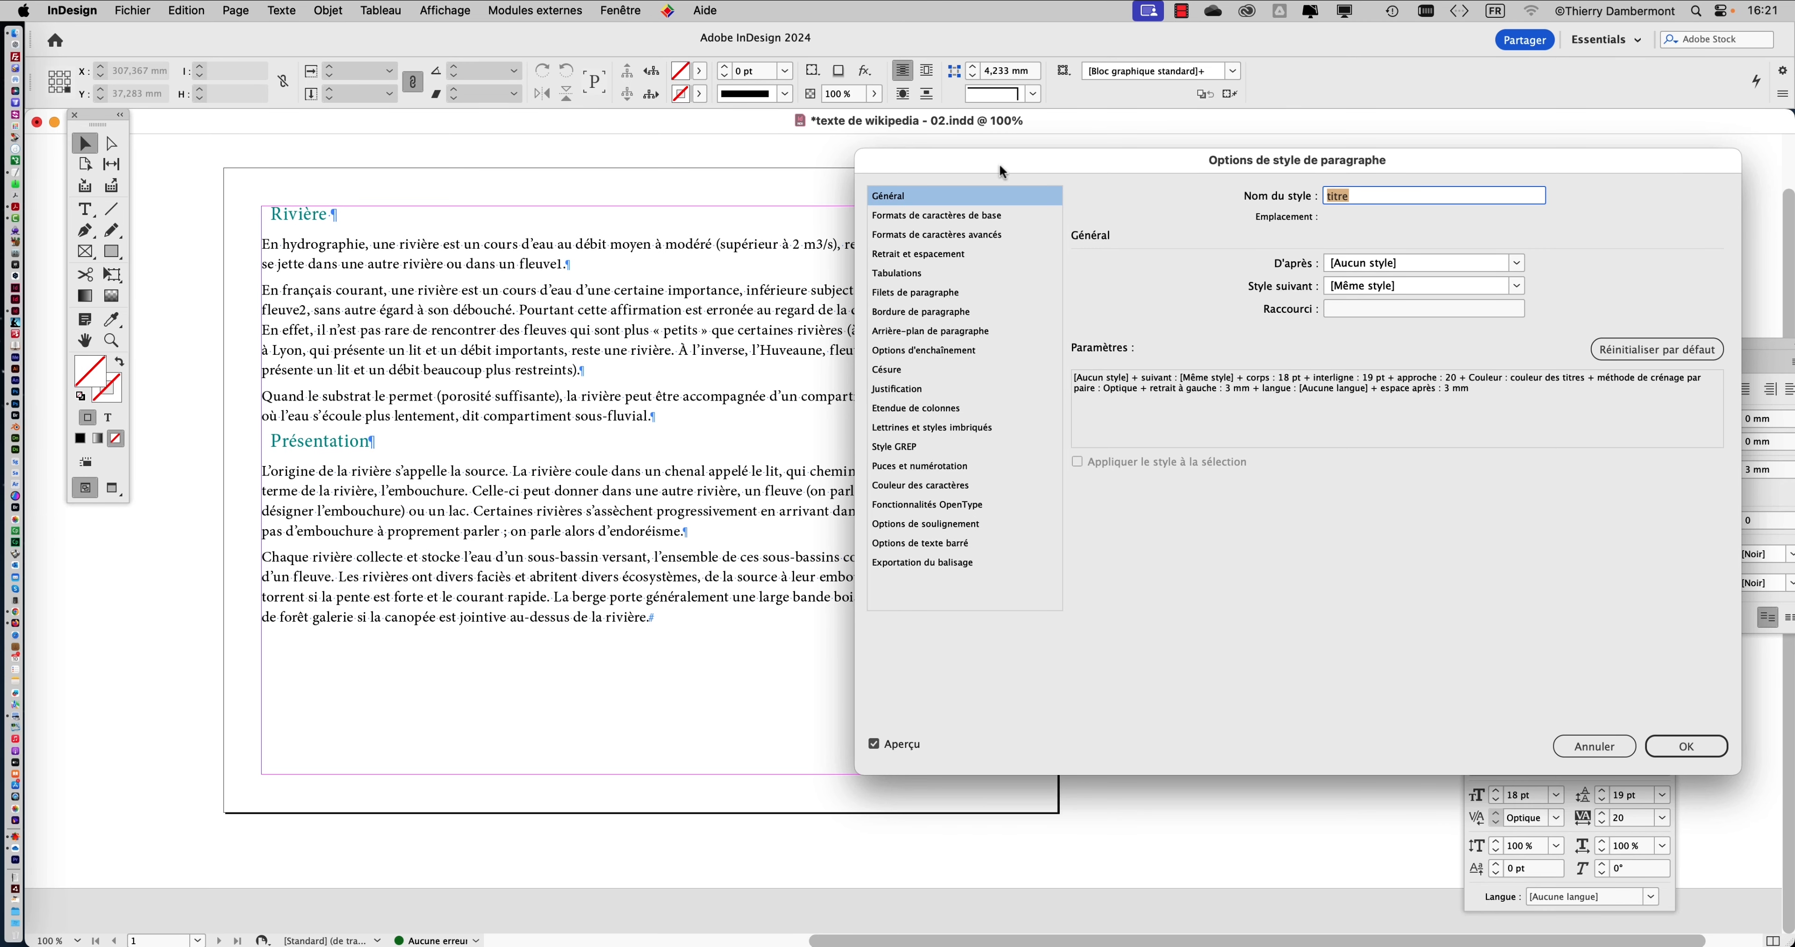
pyautogui.moveTo(1000, 165); pyautogui.dragTo(1186, 105)
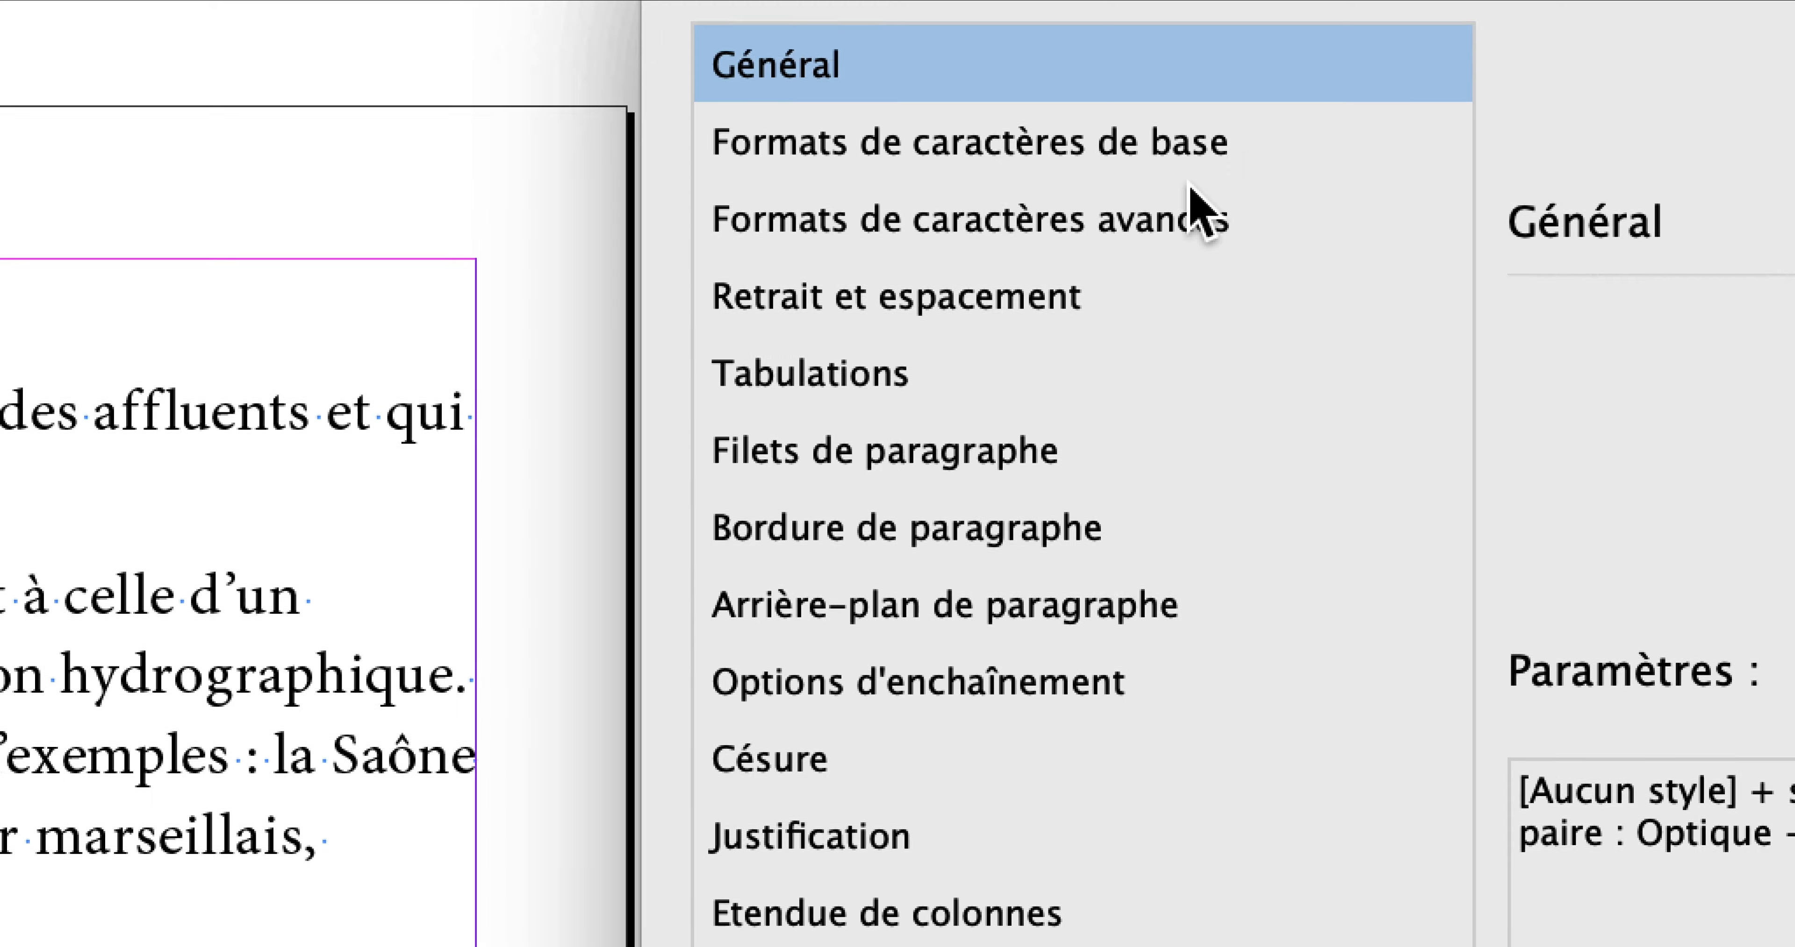
pyautogui.click(1197, 214)
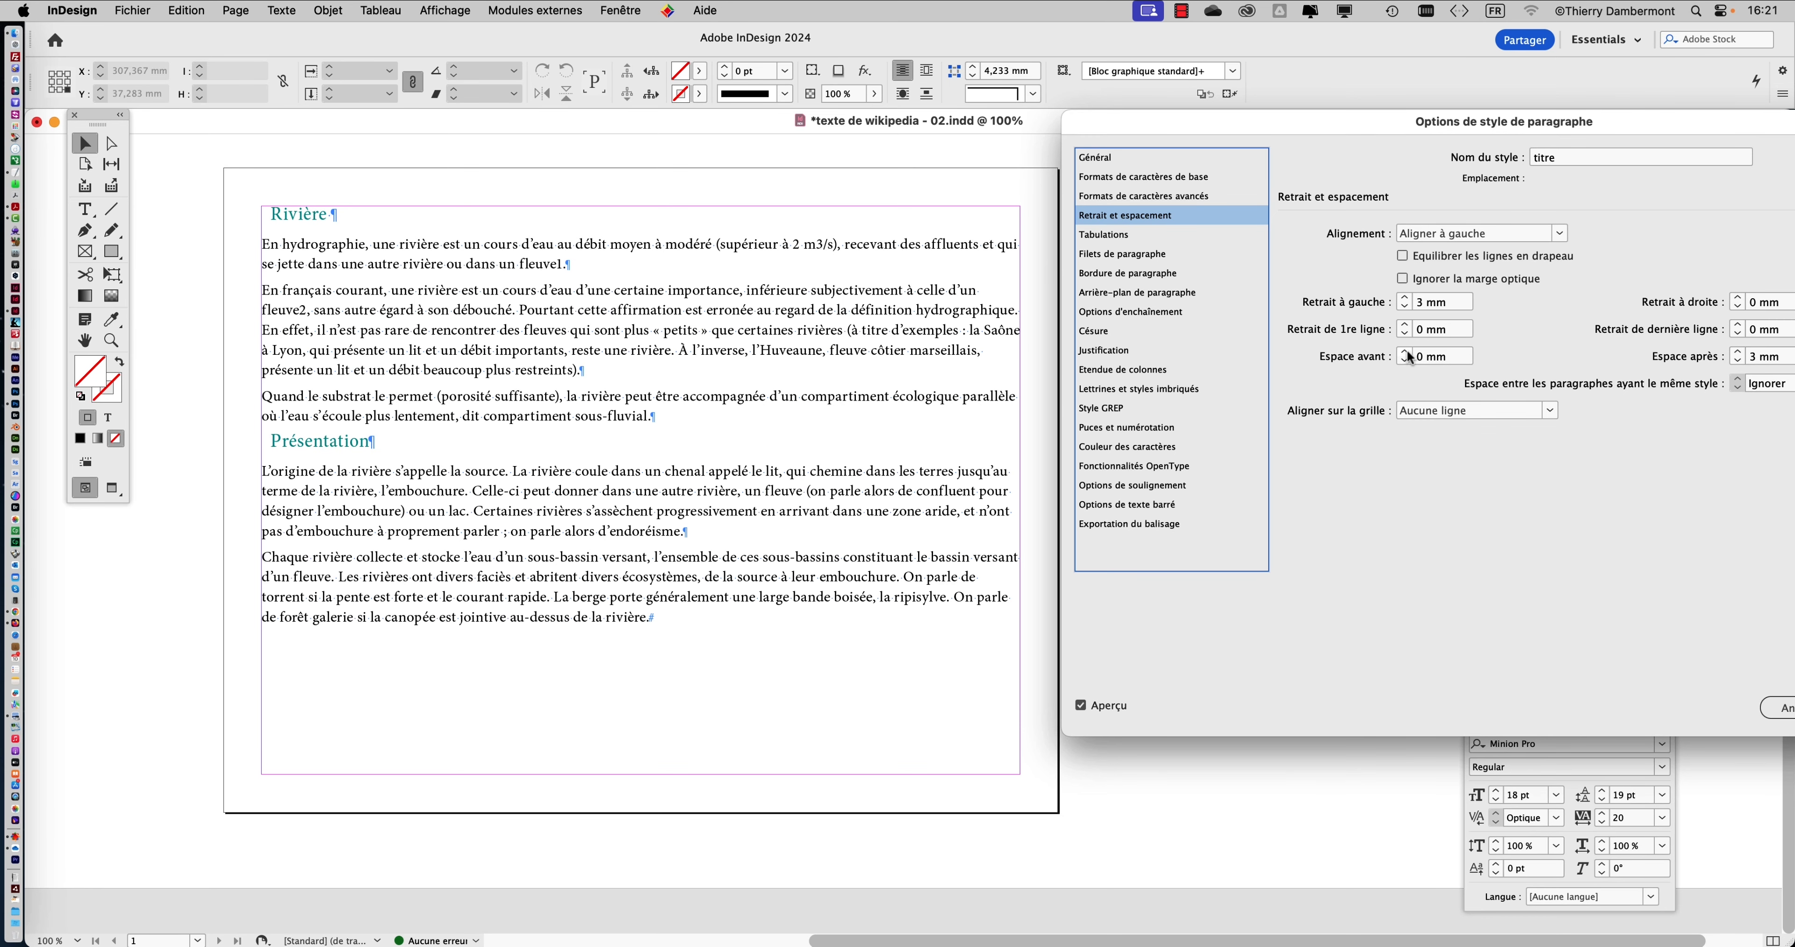
pyautogui.click(1404, 352)
pyautogui.click(1405, 352)
pyautogui.click(1404, 352)
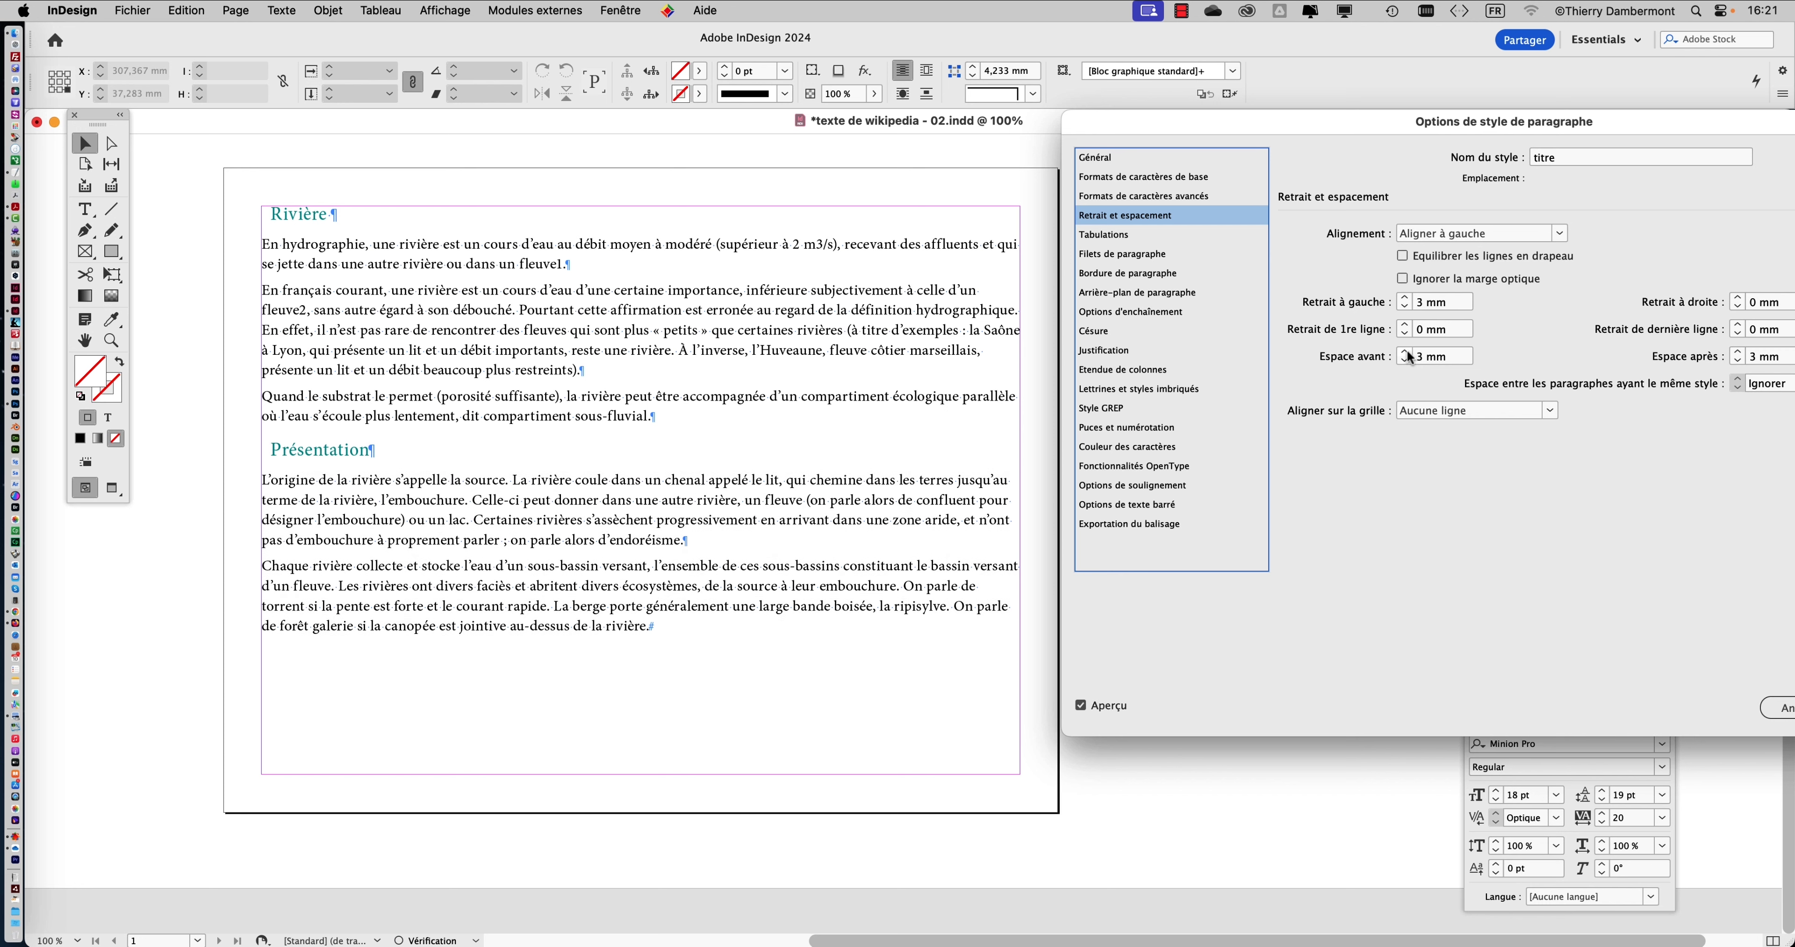
pyautogui.click(1405, 352)
pyautogui.click(1404, 351)
pyautogui.click(1404, 351)
pyautogui.click(1405, 352)
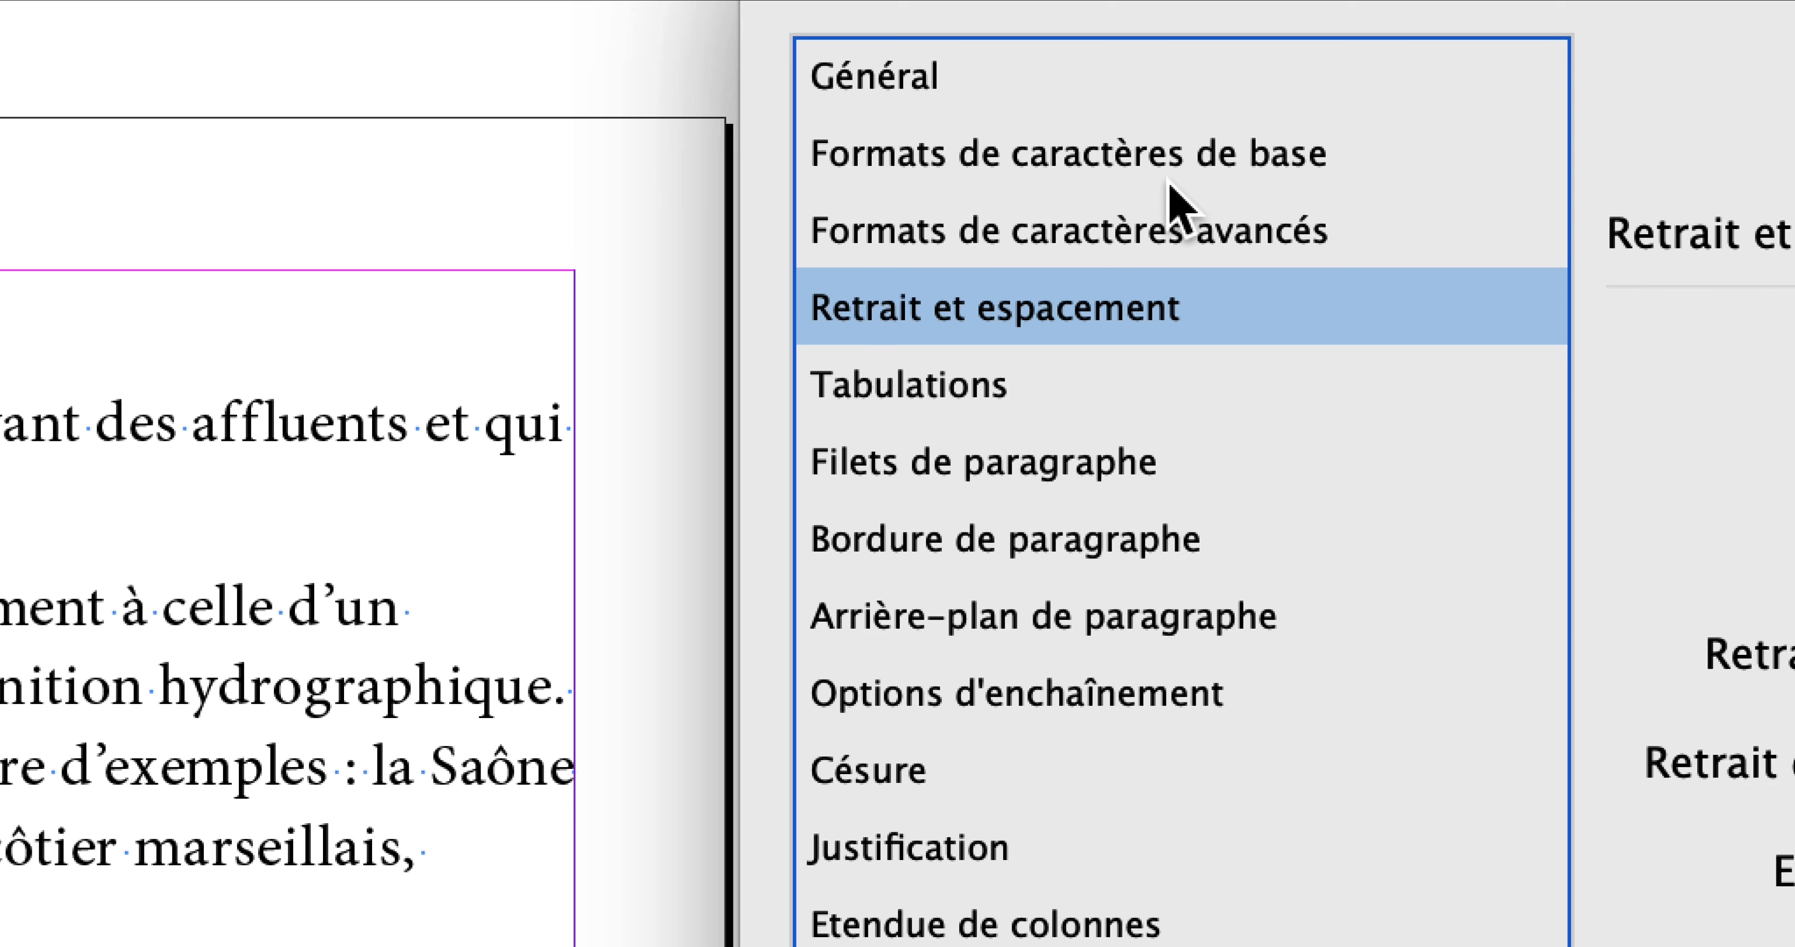
# Set the titre paragraph style's font size to 32 pt in its basic character formats.
pyautogui.click(1169, 182)
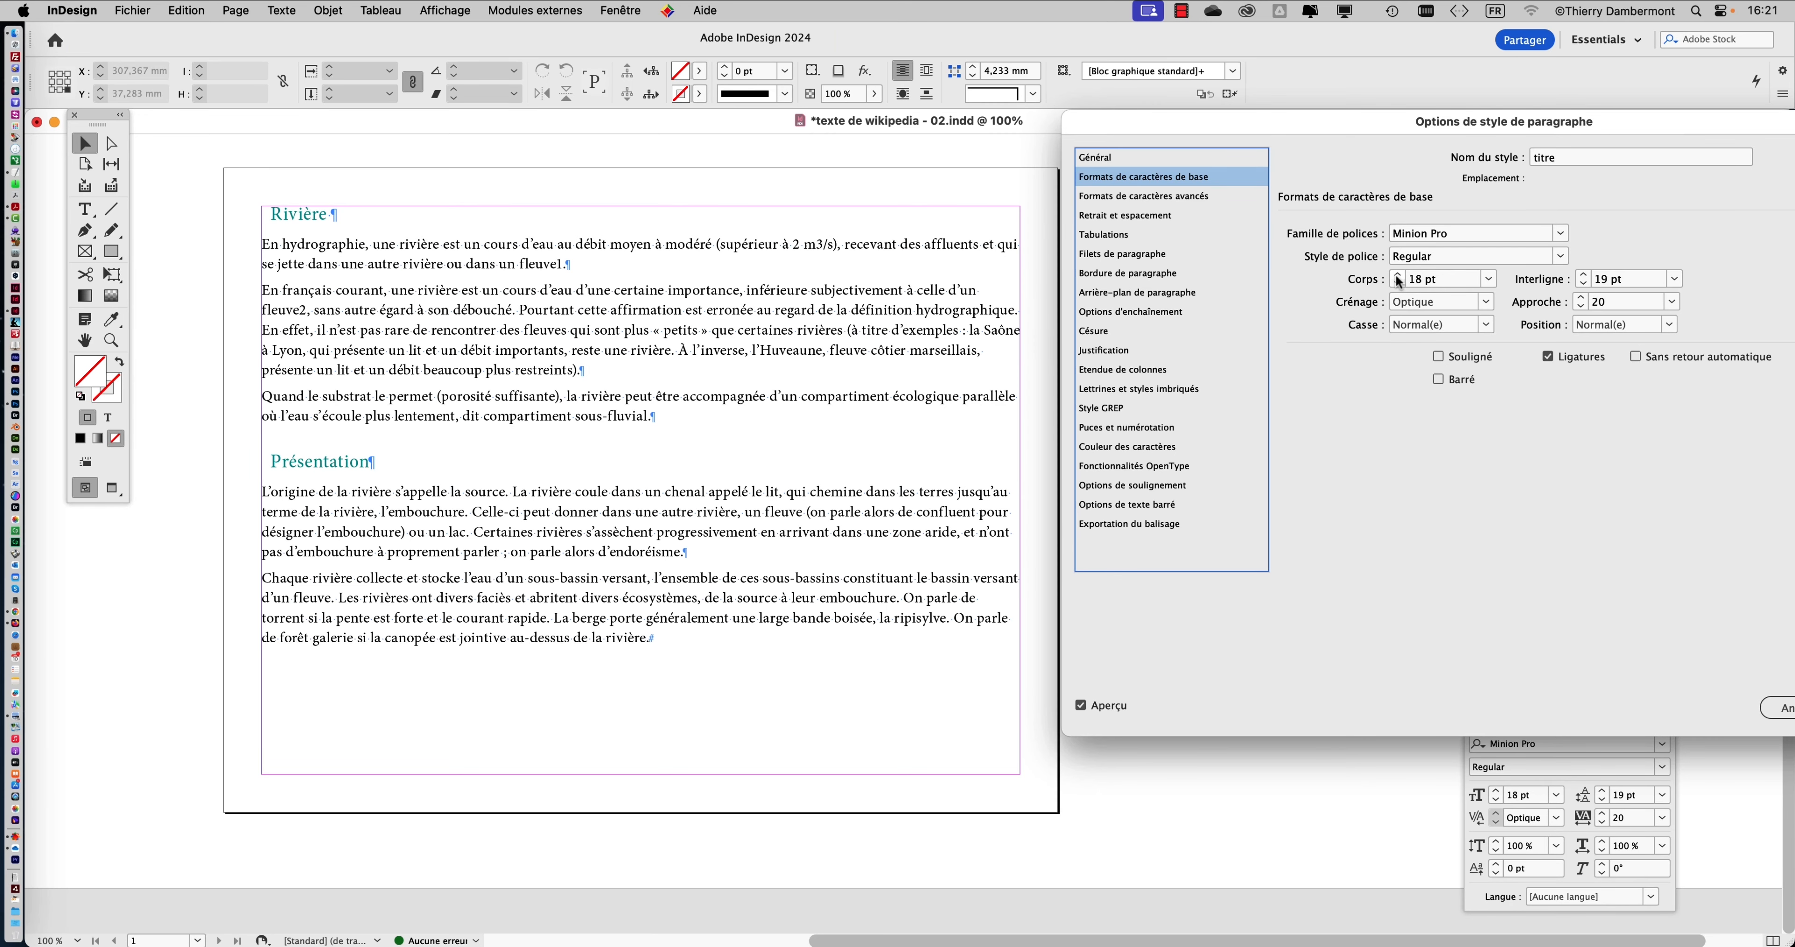
pyautogui.click(1397, 277)
pyautogui.click(1397, 277)
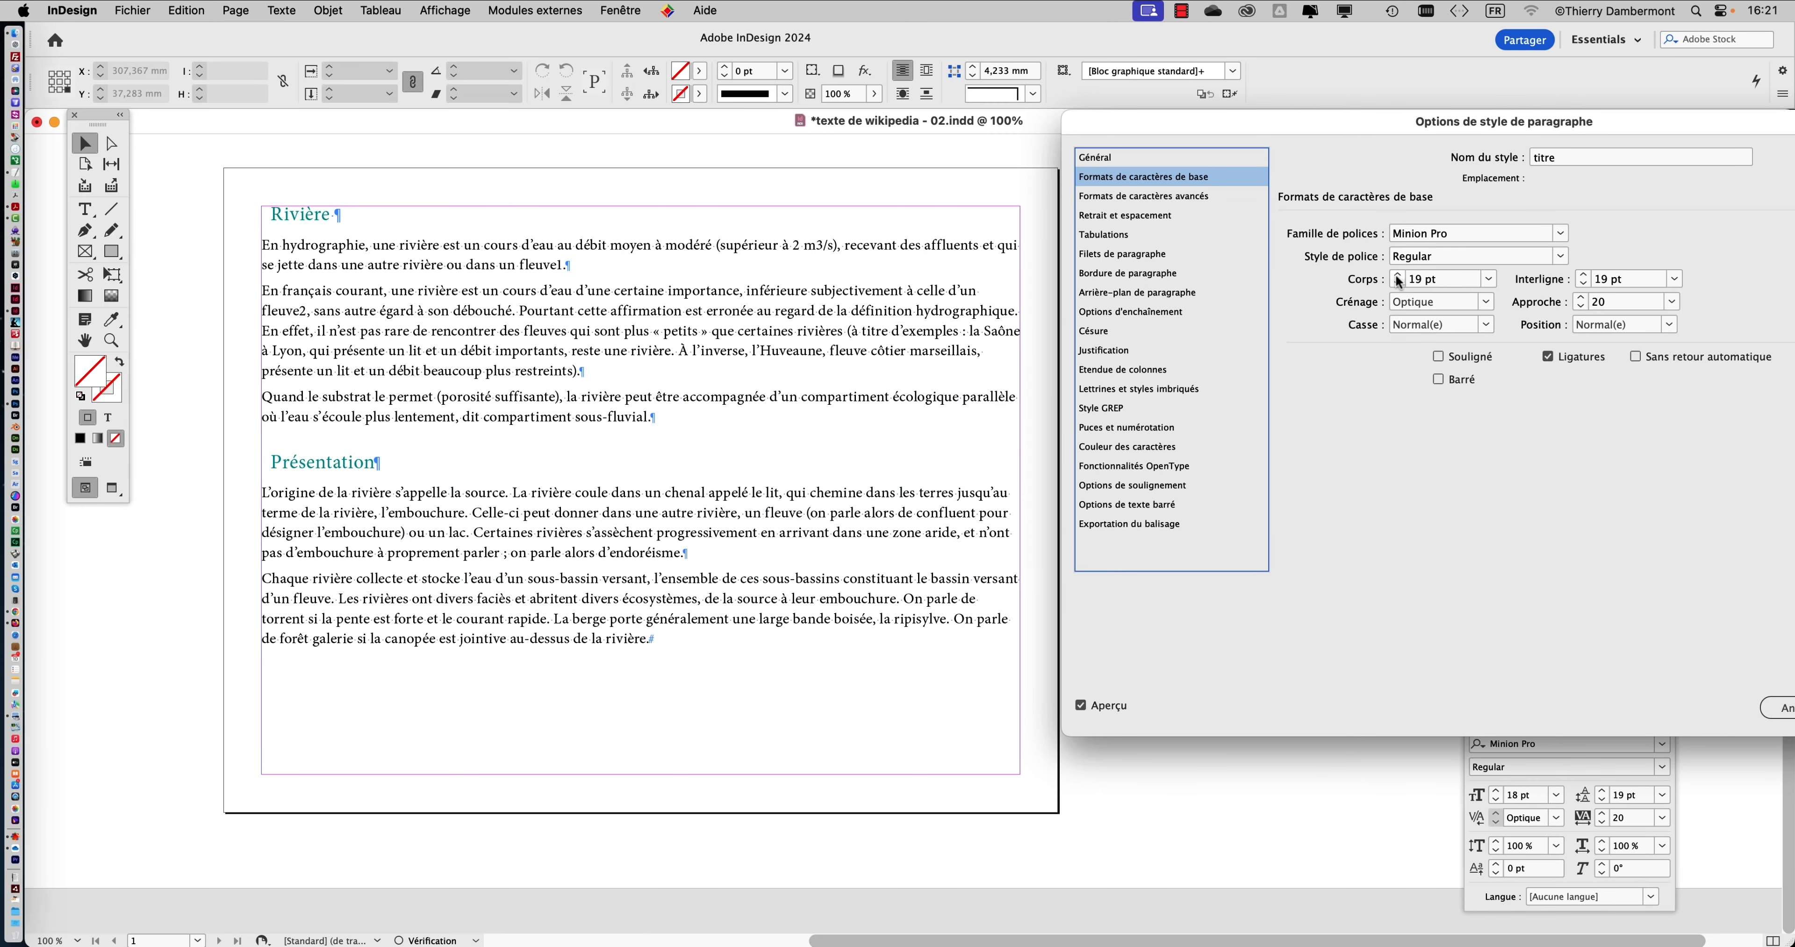
pyautogui.click(1396, 278)
pyautogui.click(1397, 278)
pyautogui.click(1397, 278)
pyautogui.click(1396, 277)
pyautogui.click(1397, 278)
pyautogui.click(1397, 278)
pyautogui.click(1397, 277)
pyautogui.click(1397, 277)
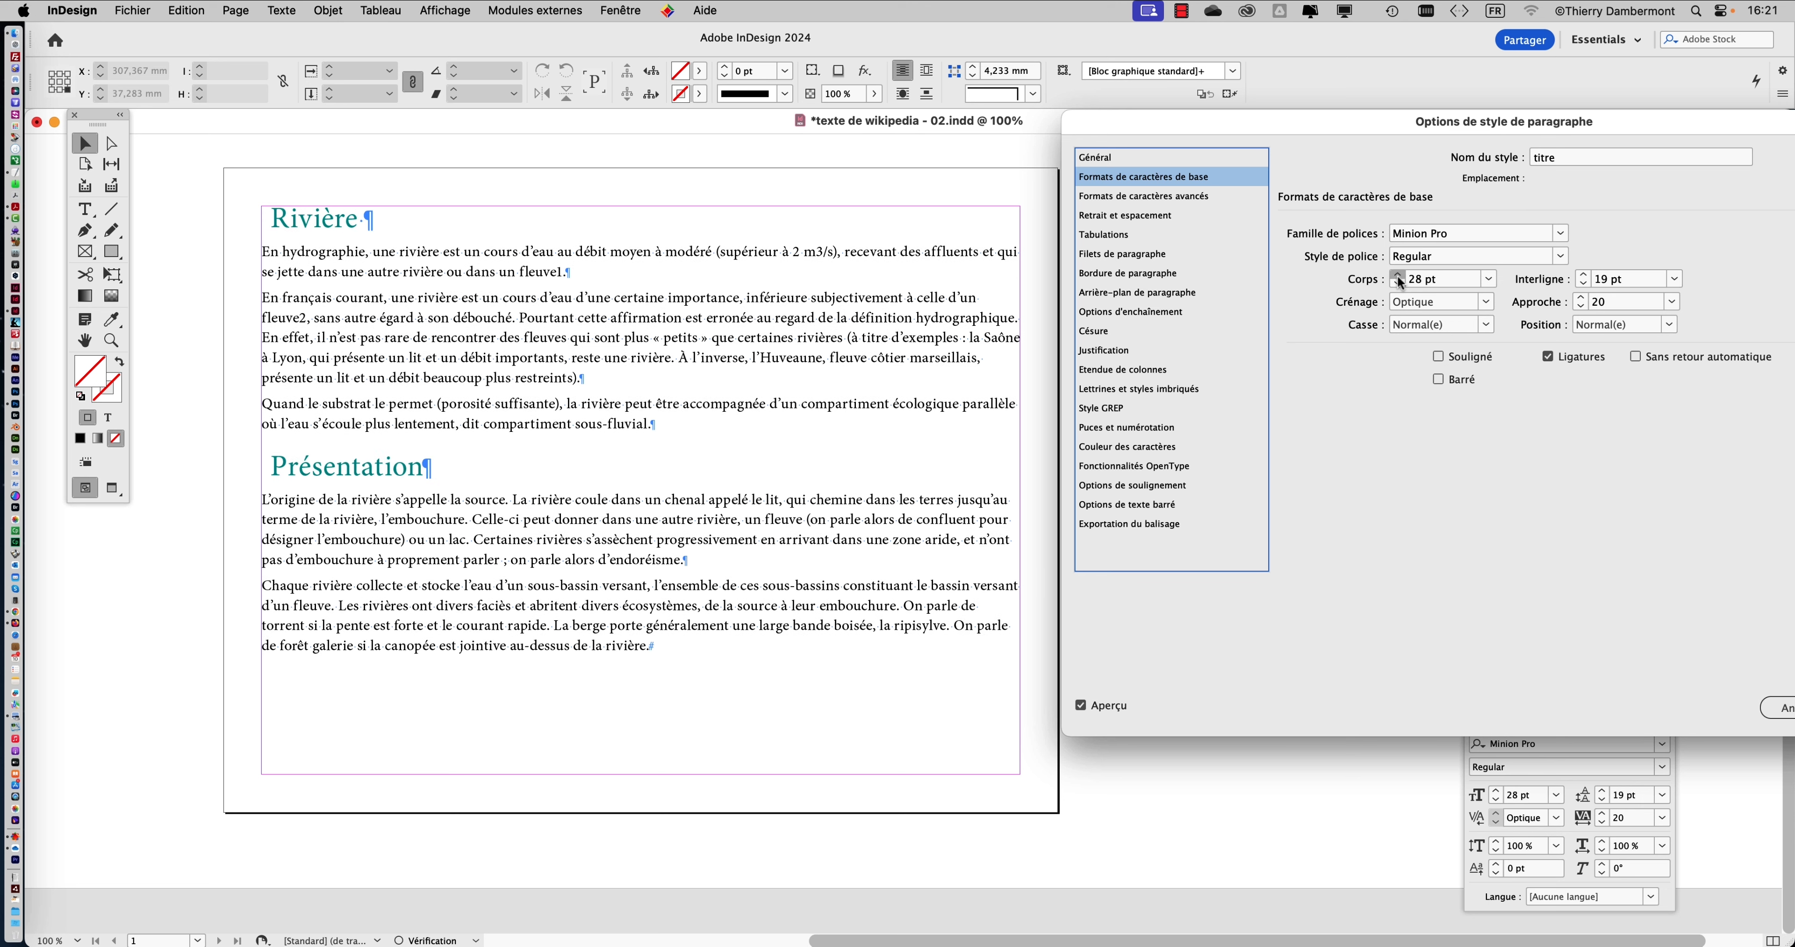
pyautogui.click(1397, 277)
pyautogui.click(1397, 277)
pyautogui.click(1397, 277)
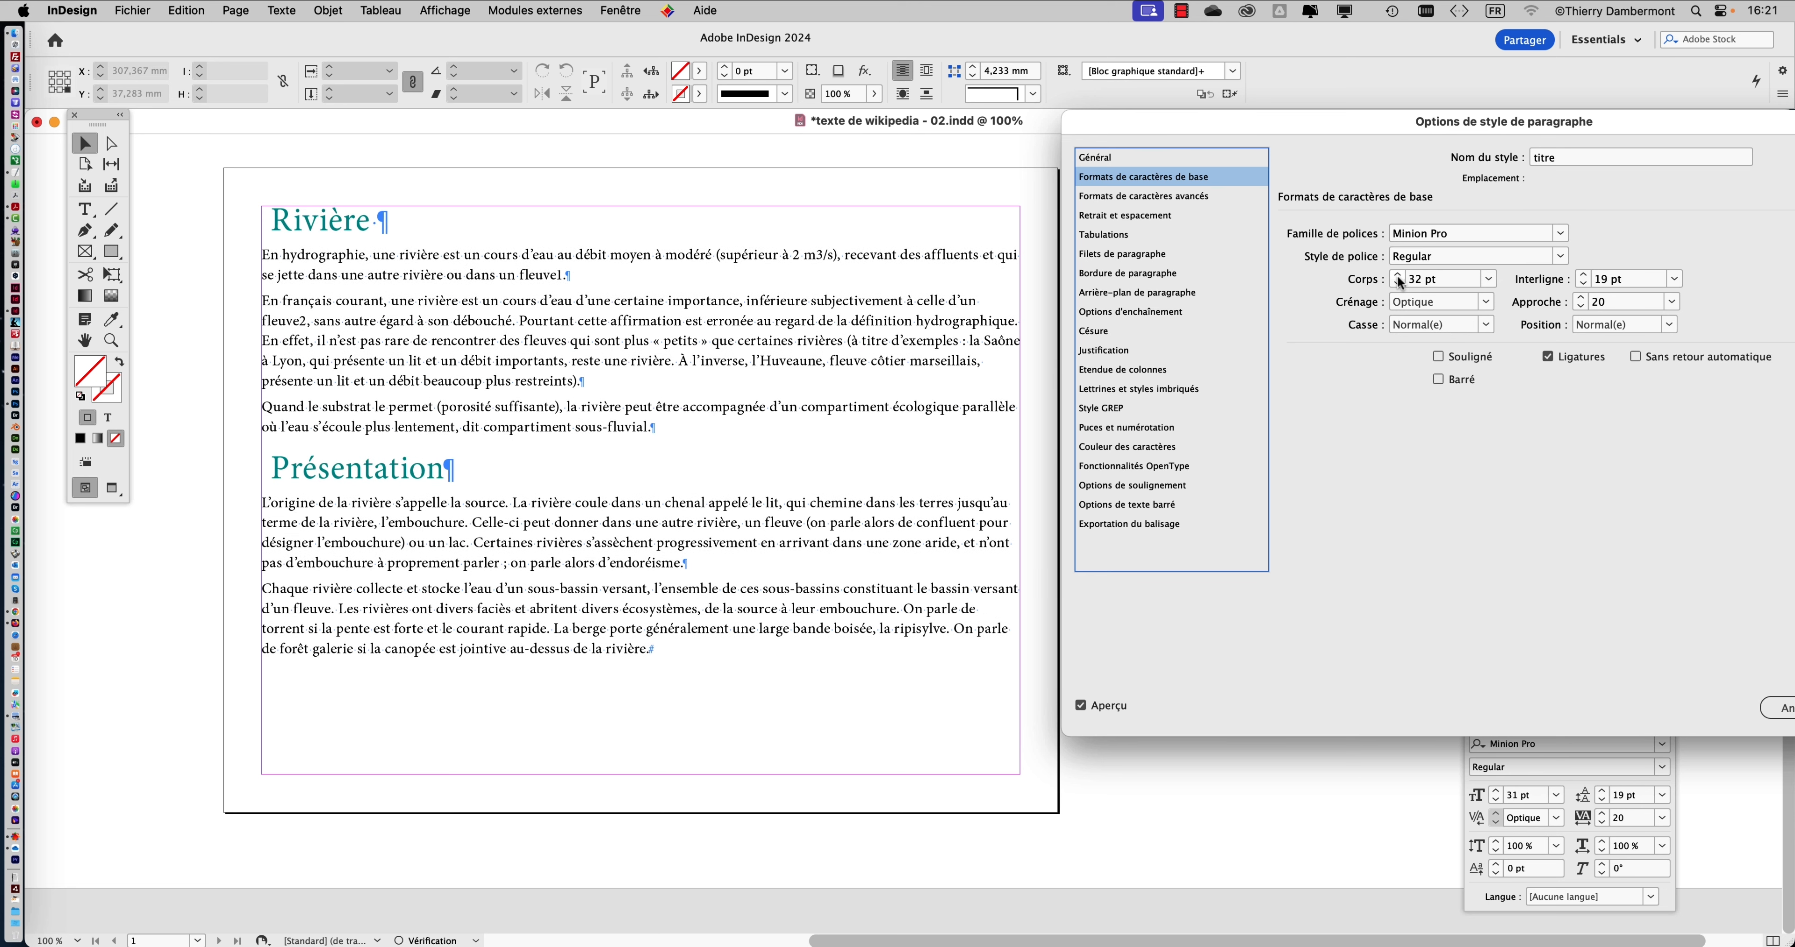
pyautogui.click(1560, 236)
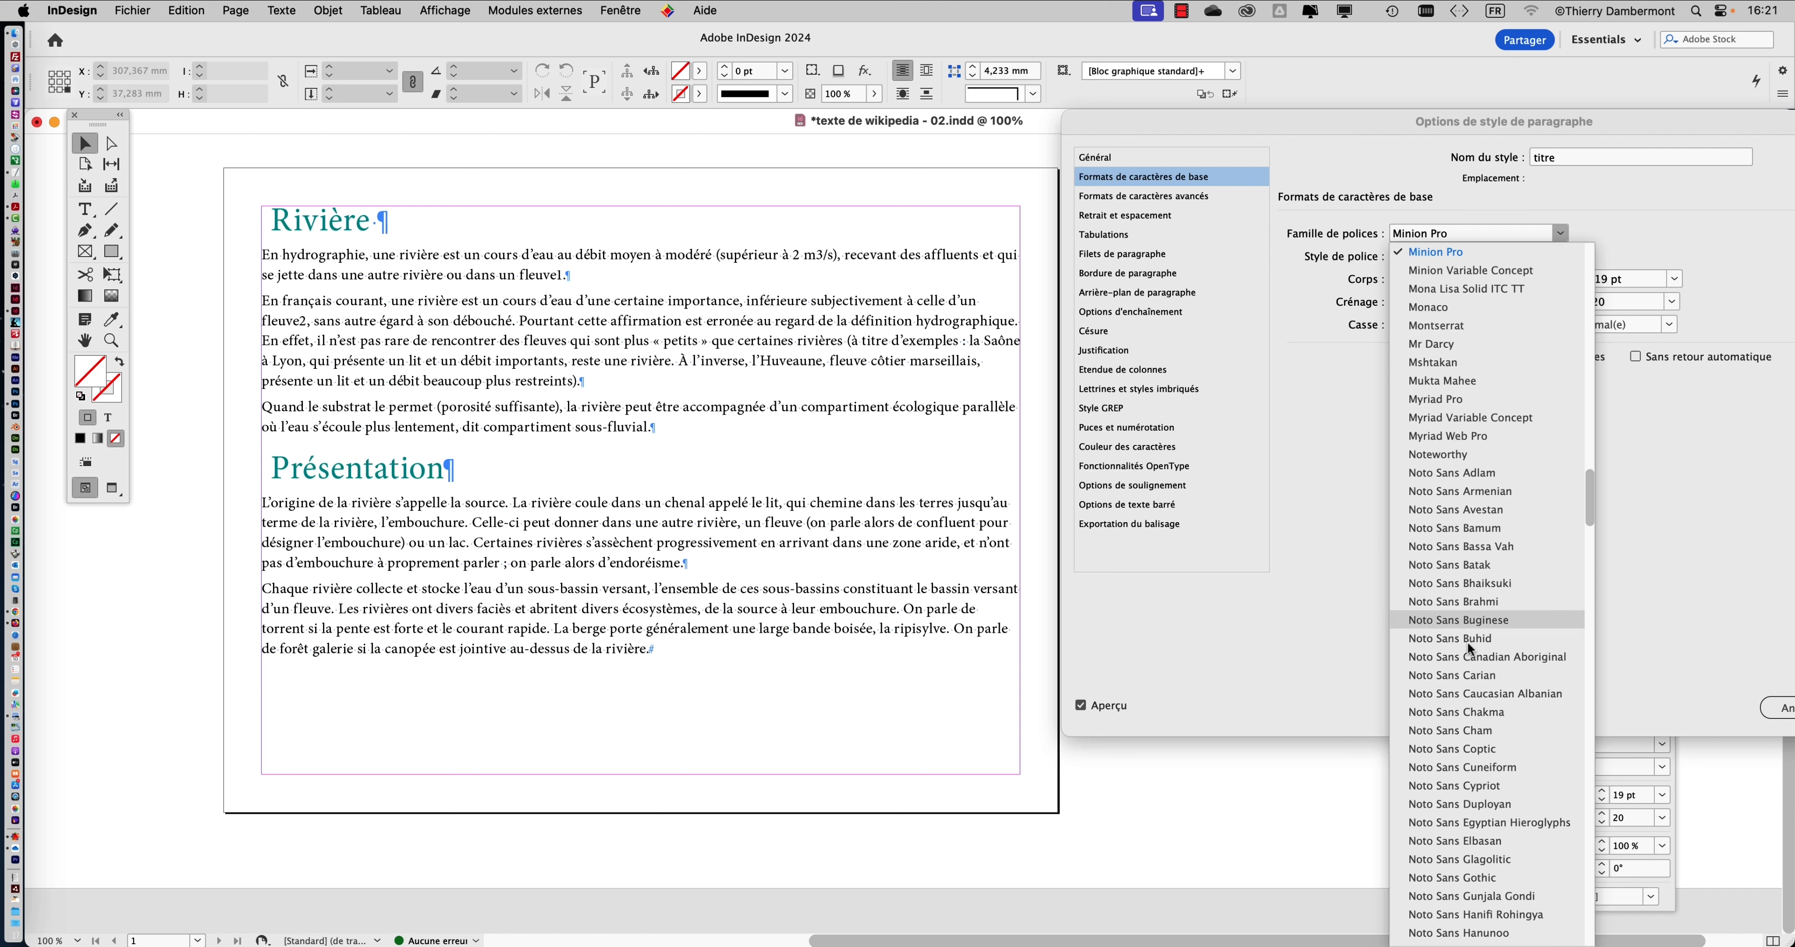
pyautogui.click(1700, 452)
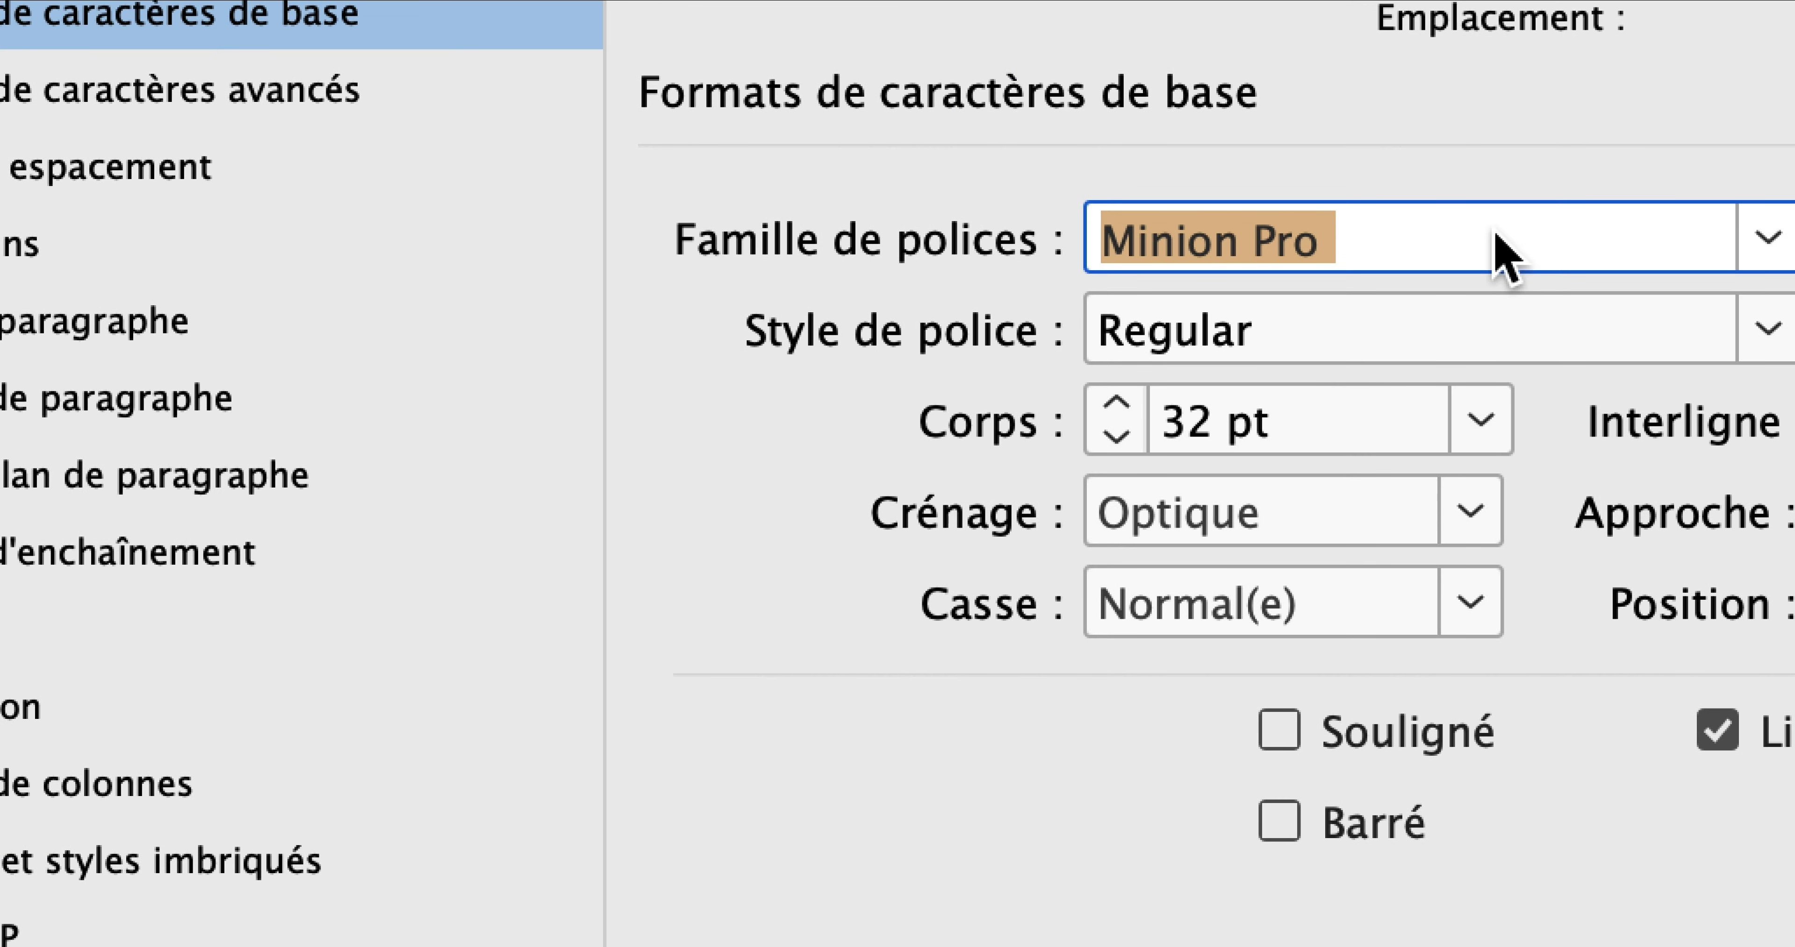
pyautogui.click(1570, 233)
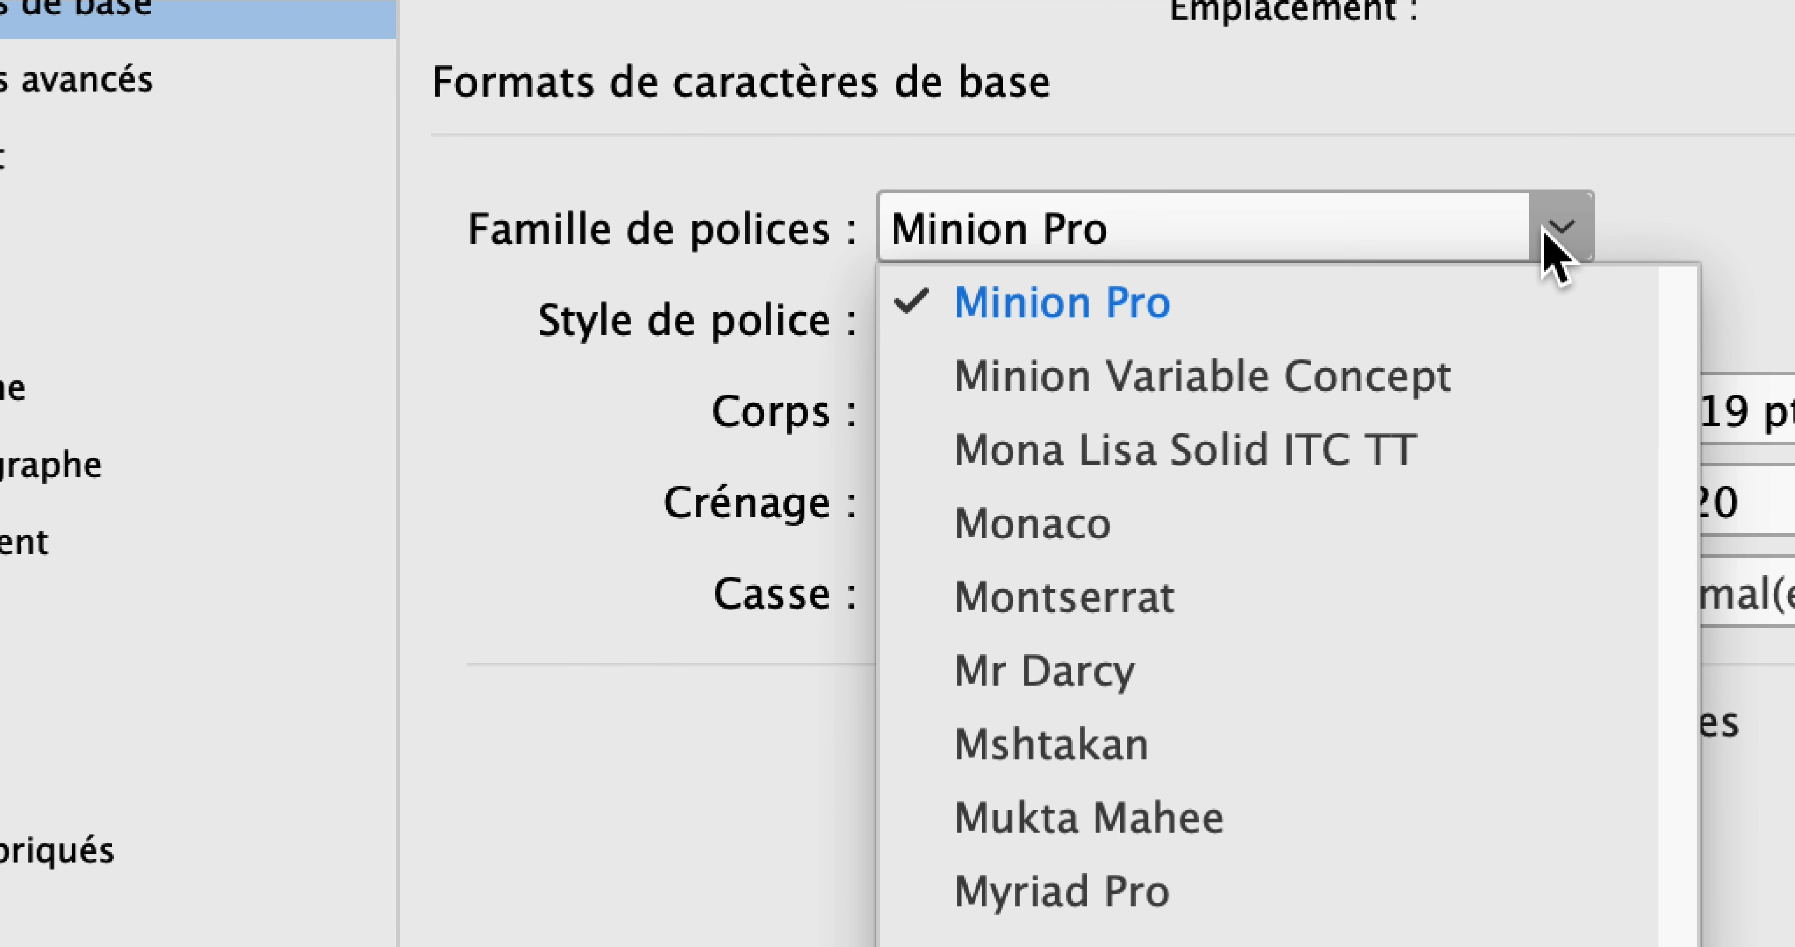
pyautogui.click(1542, 230)
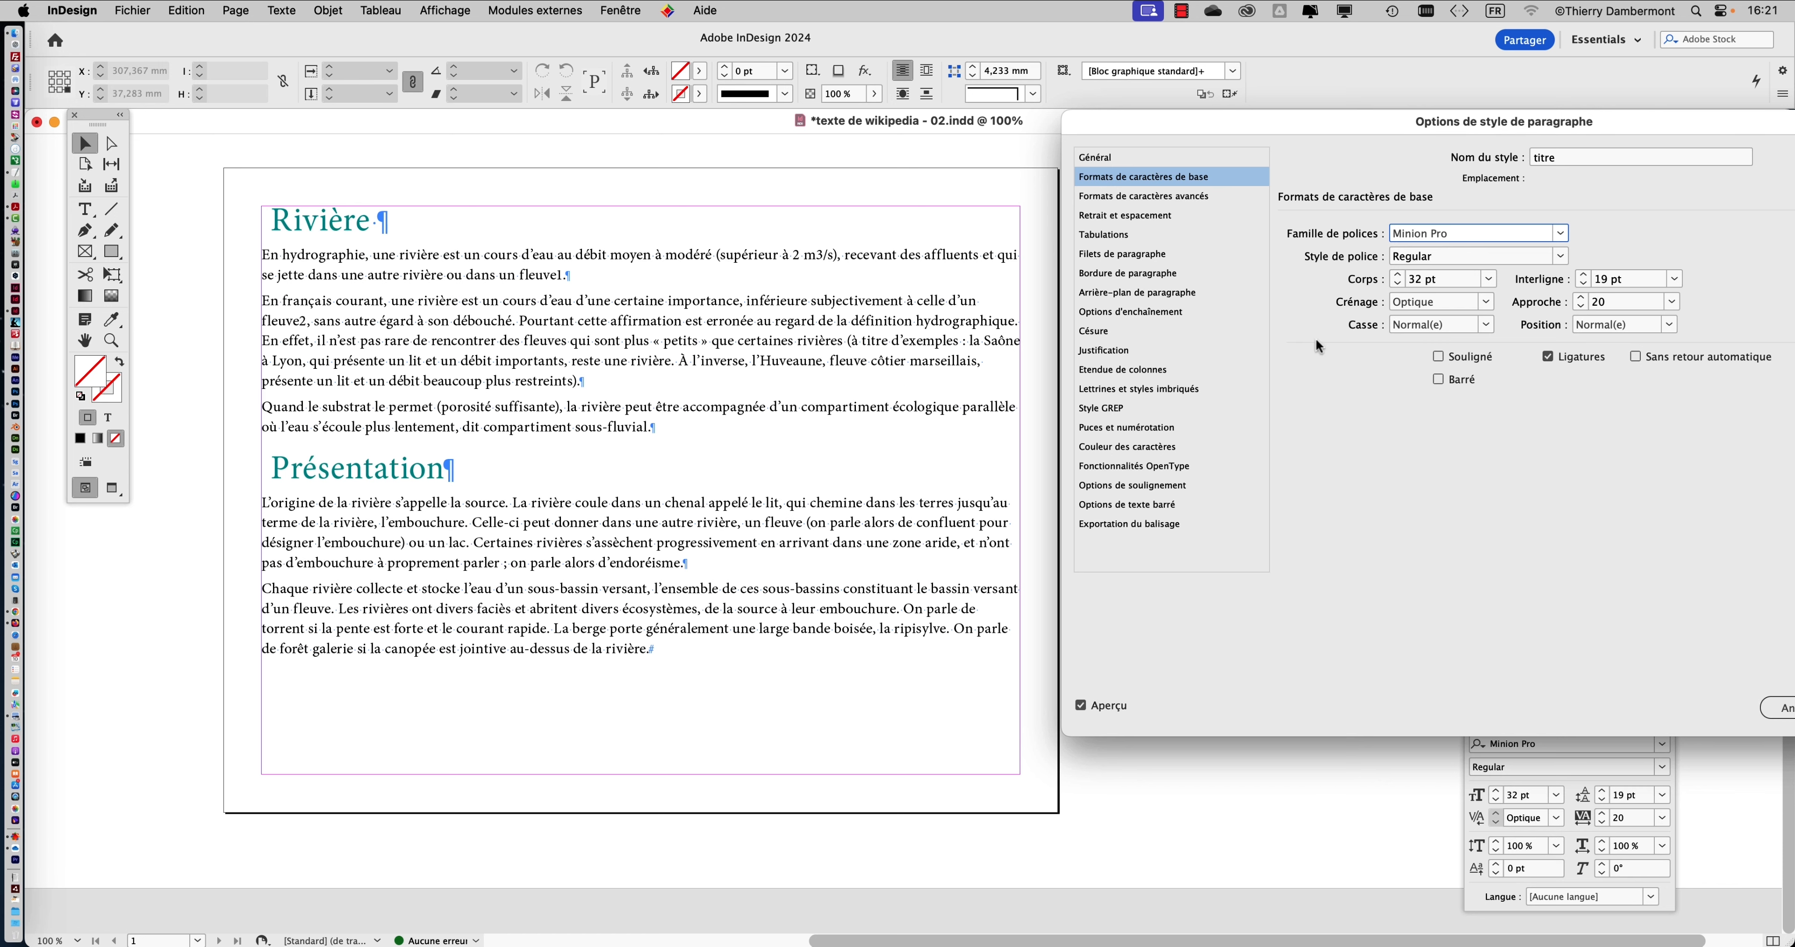
# Set the titre paragraph style's space before to 10 mm and confirm the style options.
pyautogui.click(1125, 218)
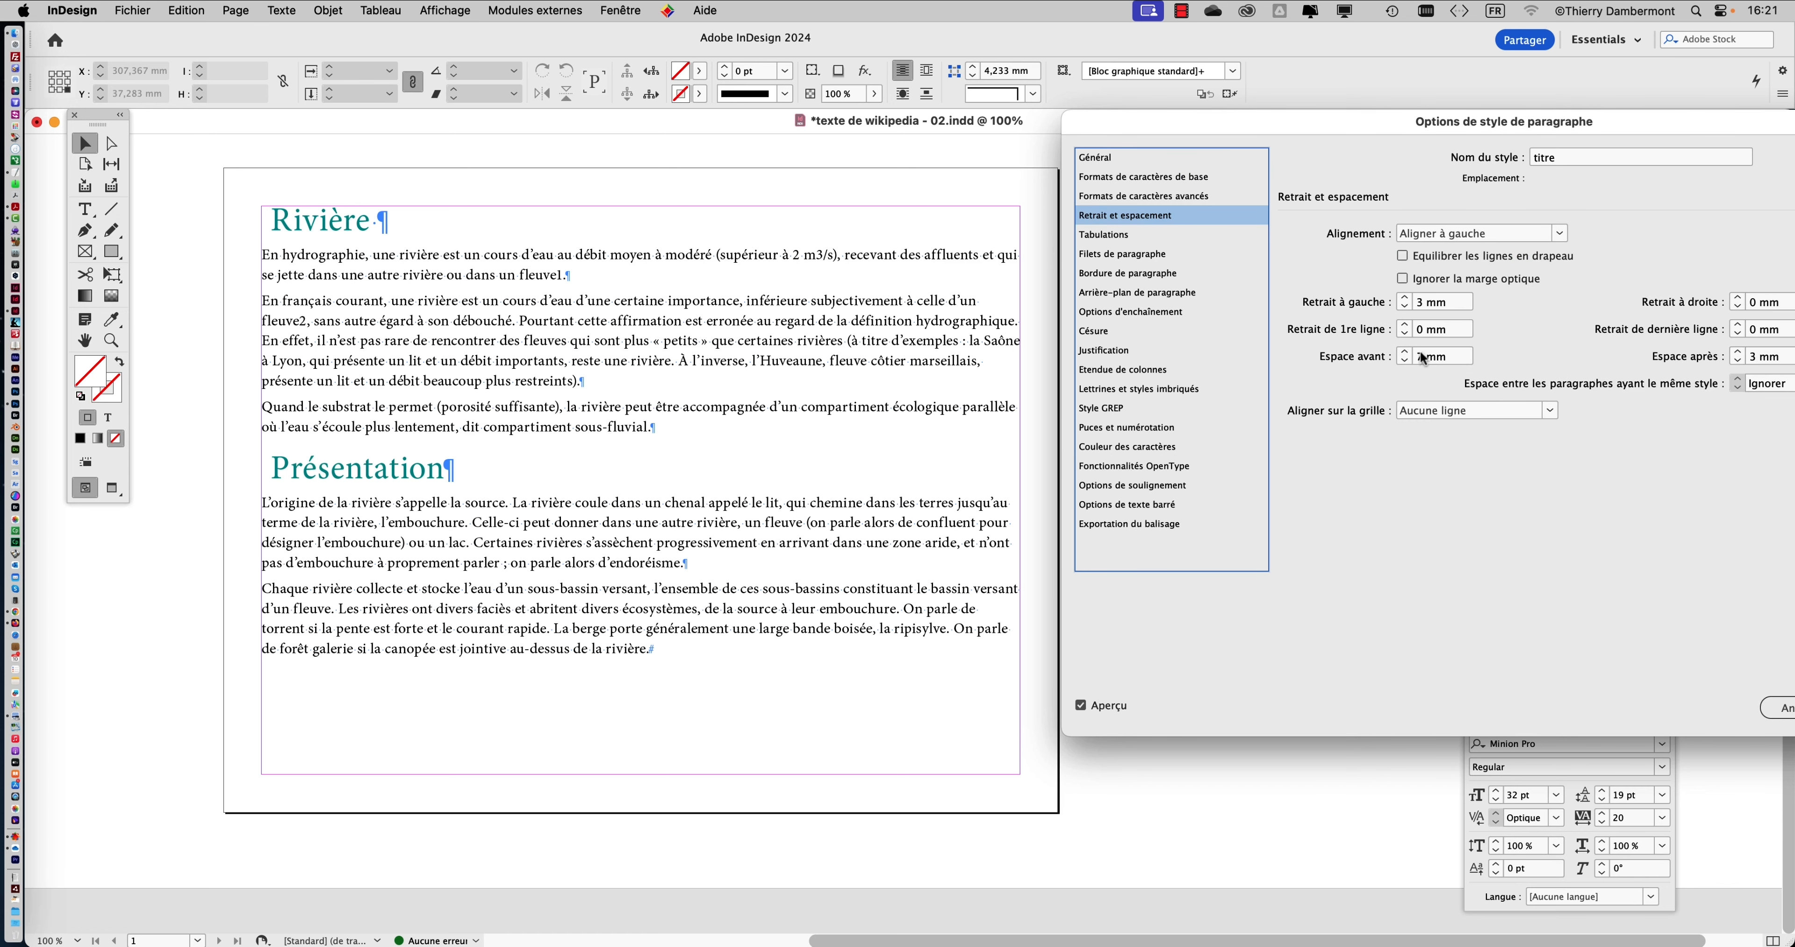
pyautogui.click(1404, 351)
pyautogui.click(1404, 352)
pyautogui.click(1404, 352)
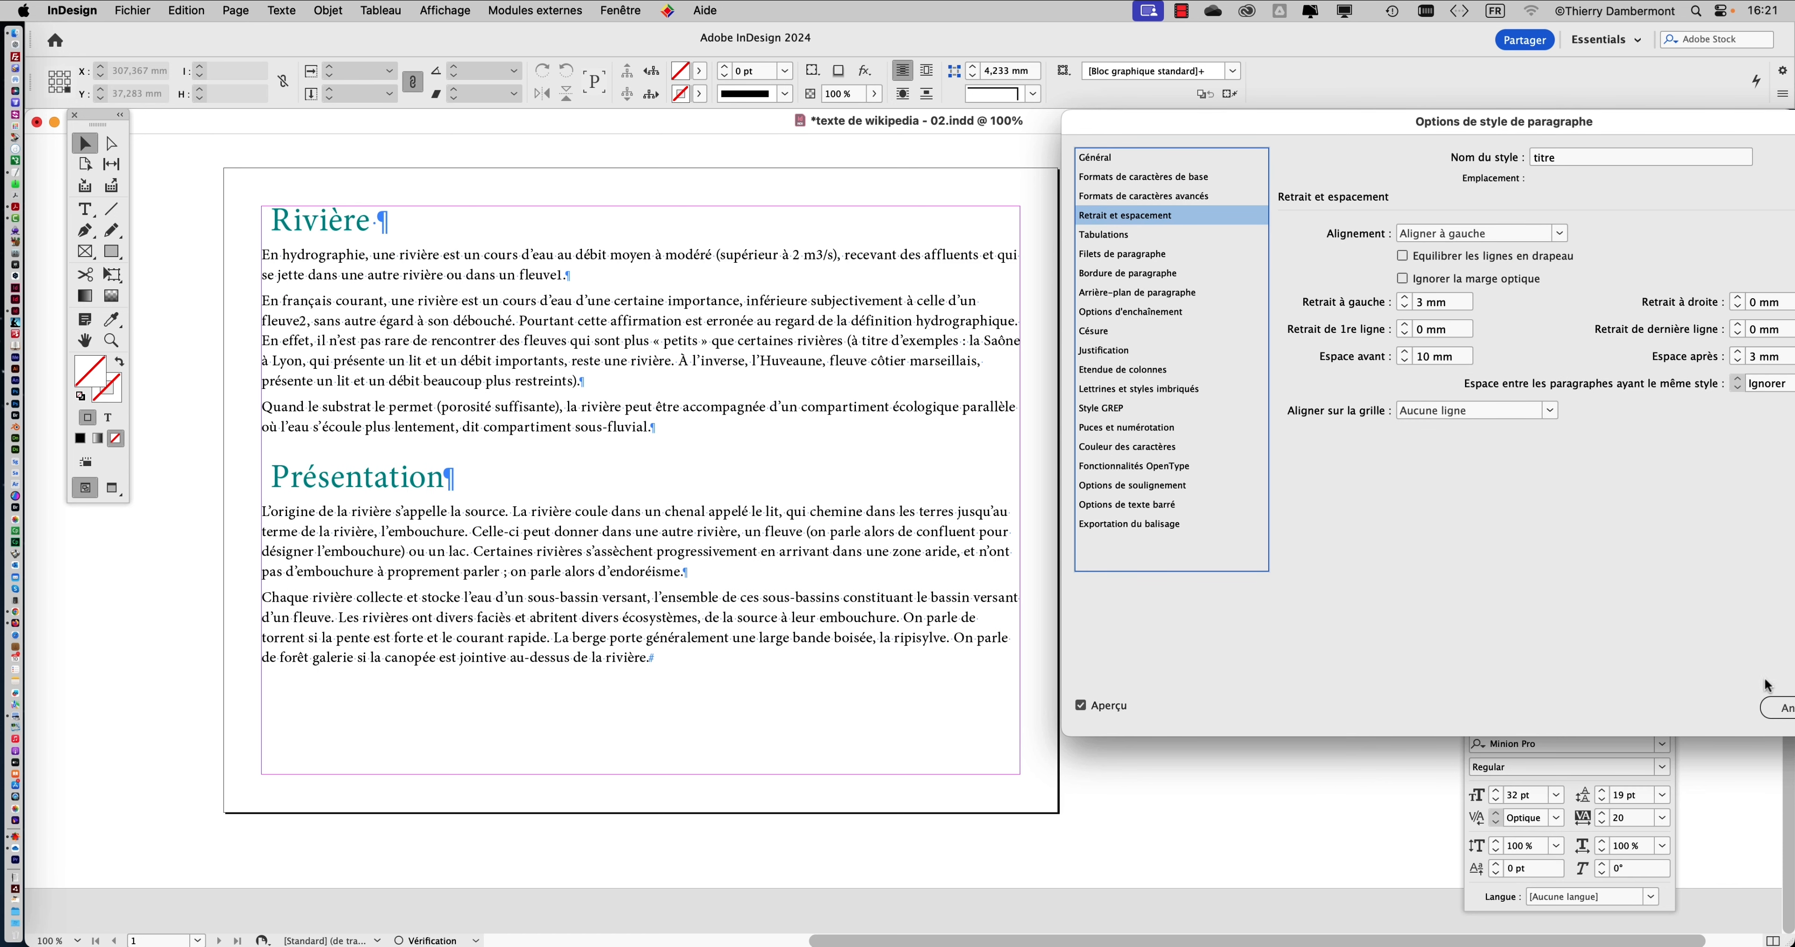
pyautogui.moveTo(1622, 119); pyautogui.dragTo(1310, 116)
pyautogui.click(1550, 717)
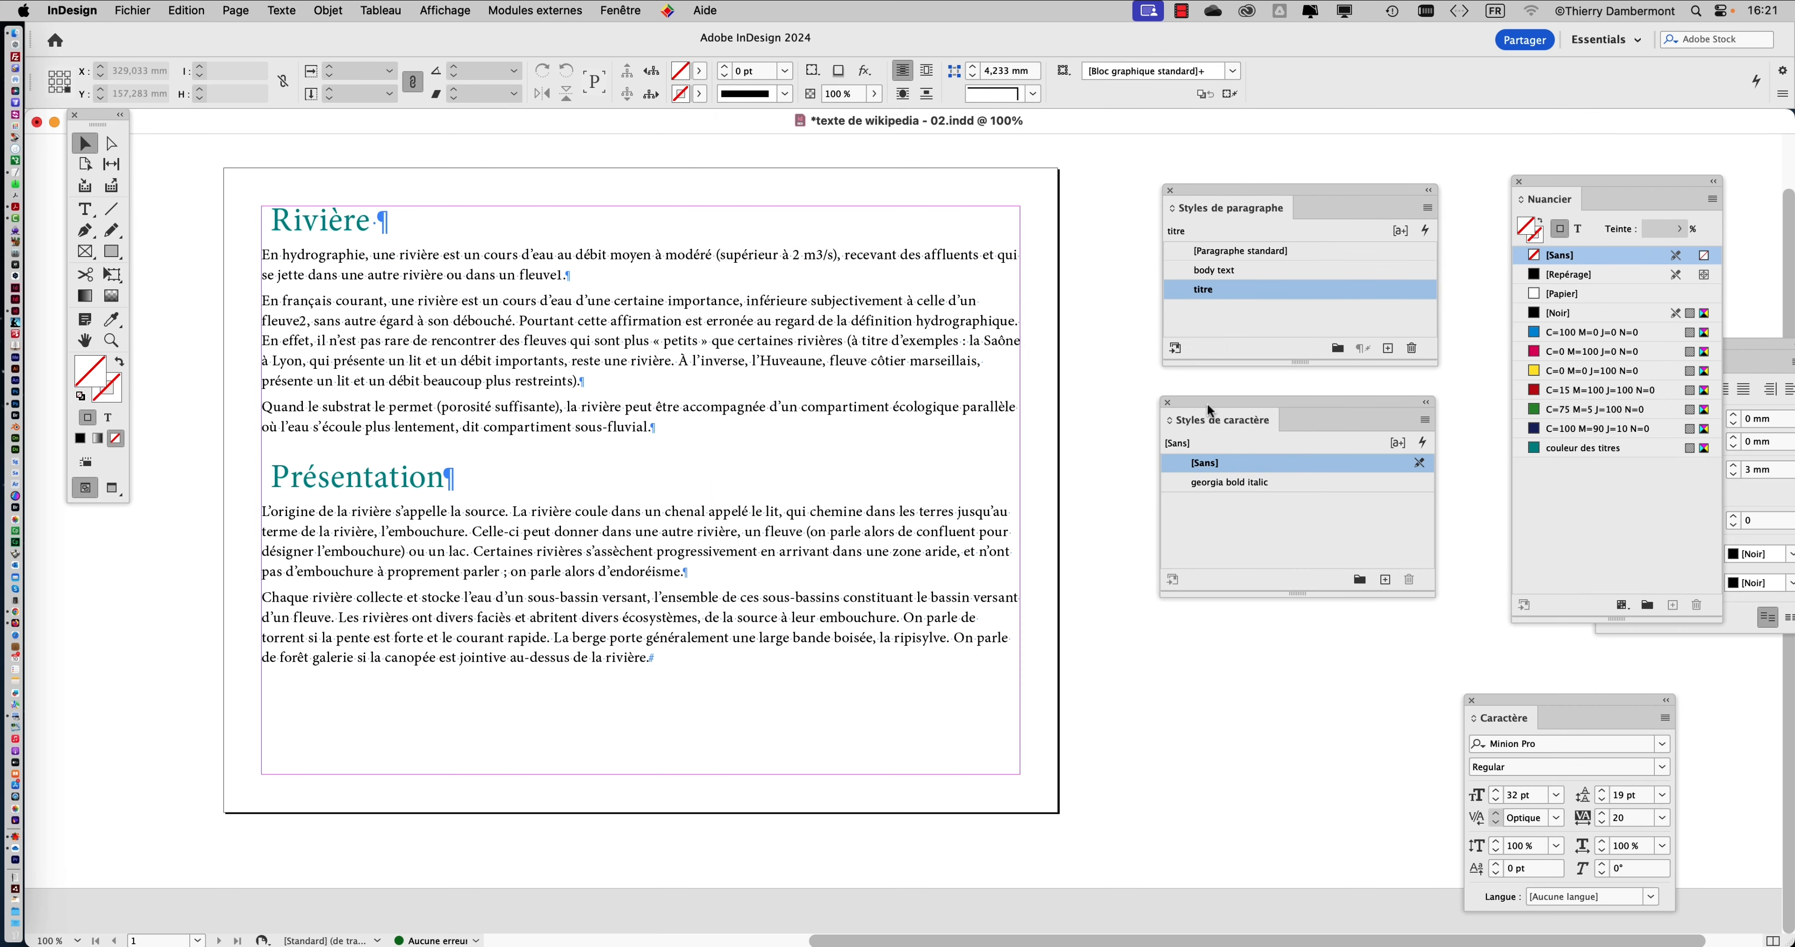
# Reopen the titre paragraph style, check which swatch defines its character colour, and leave without changes.
pyautogui.doubleClick(1283, 286)
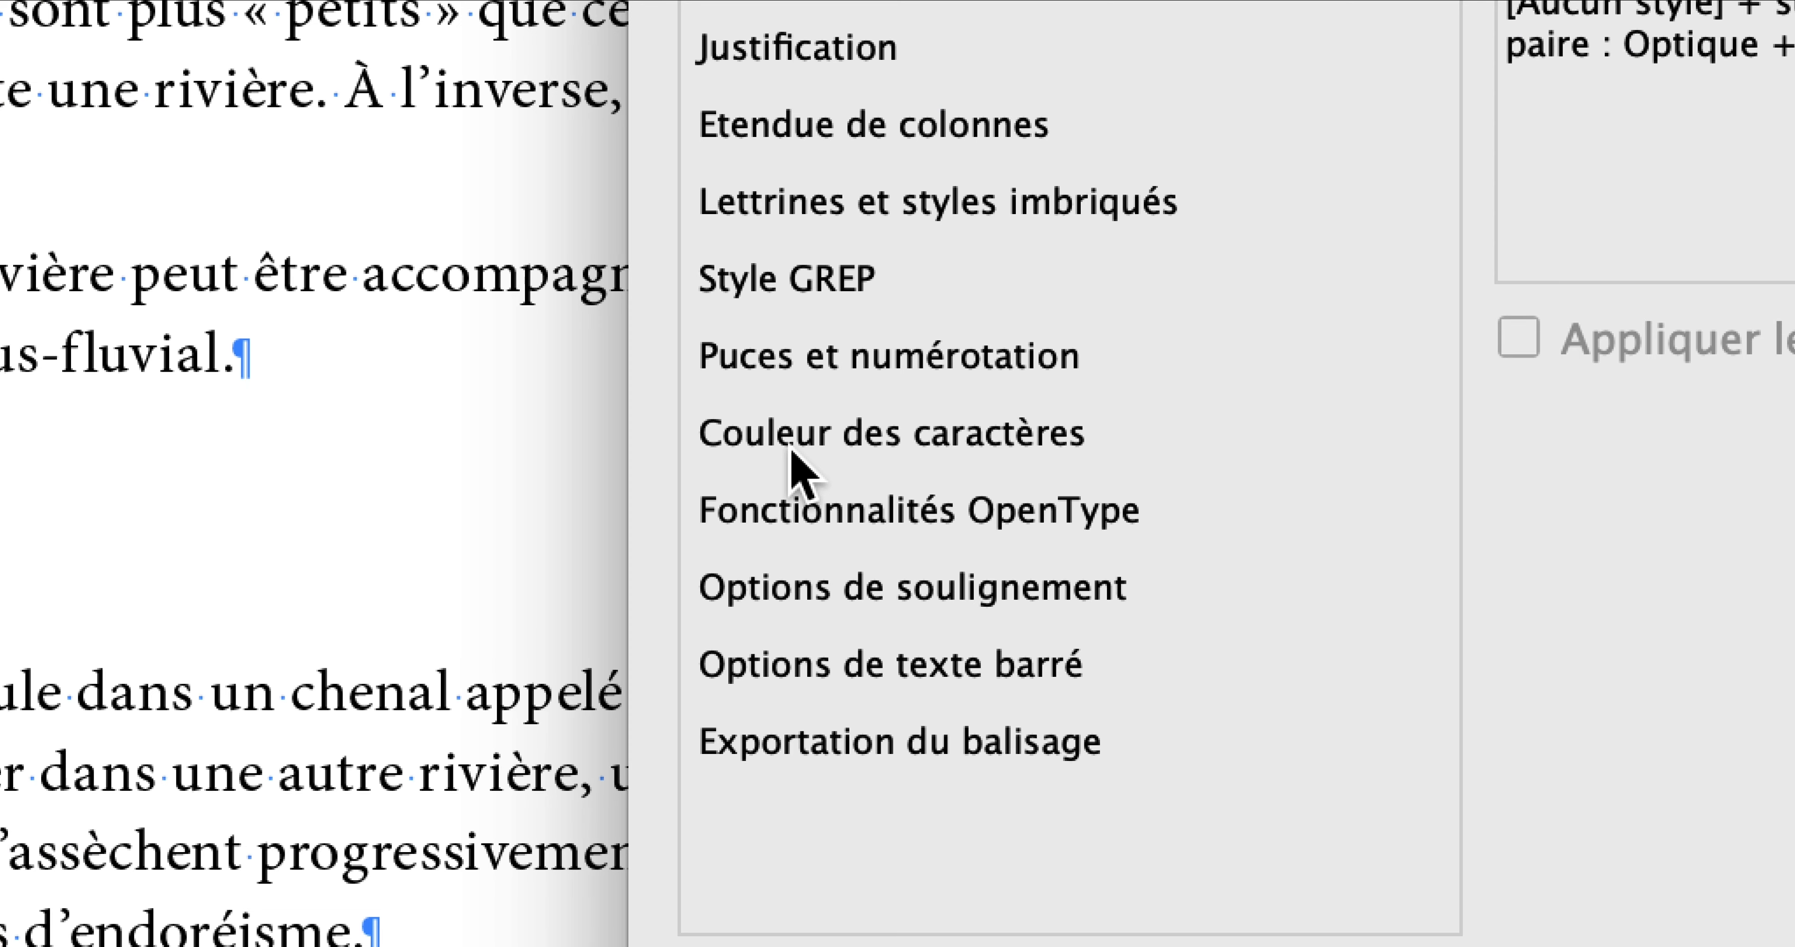
pyautogui.click(791, 452)
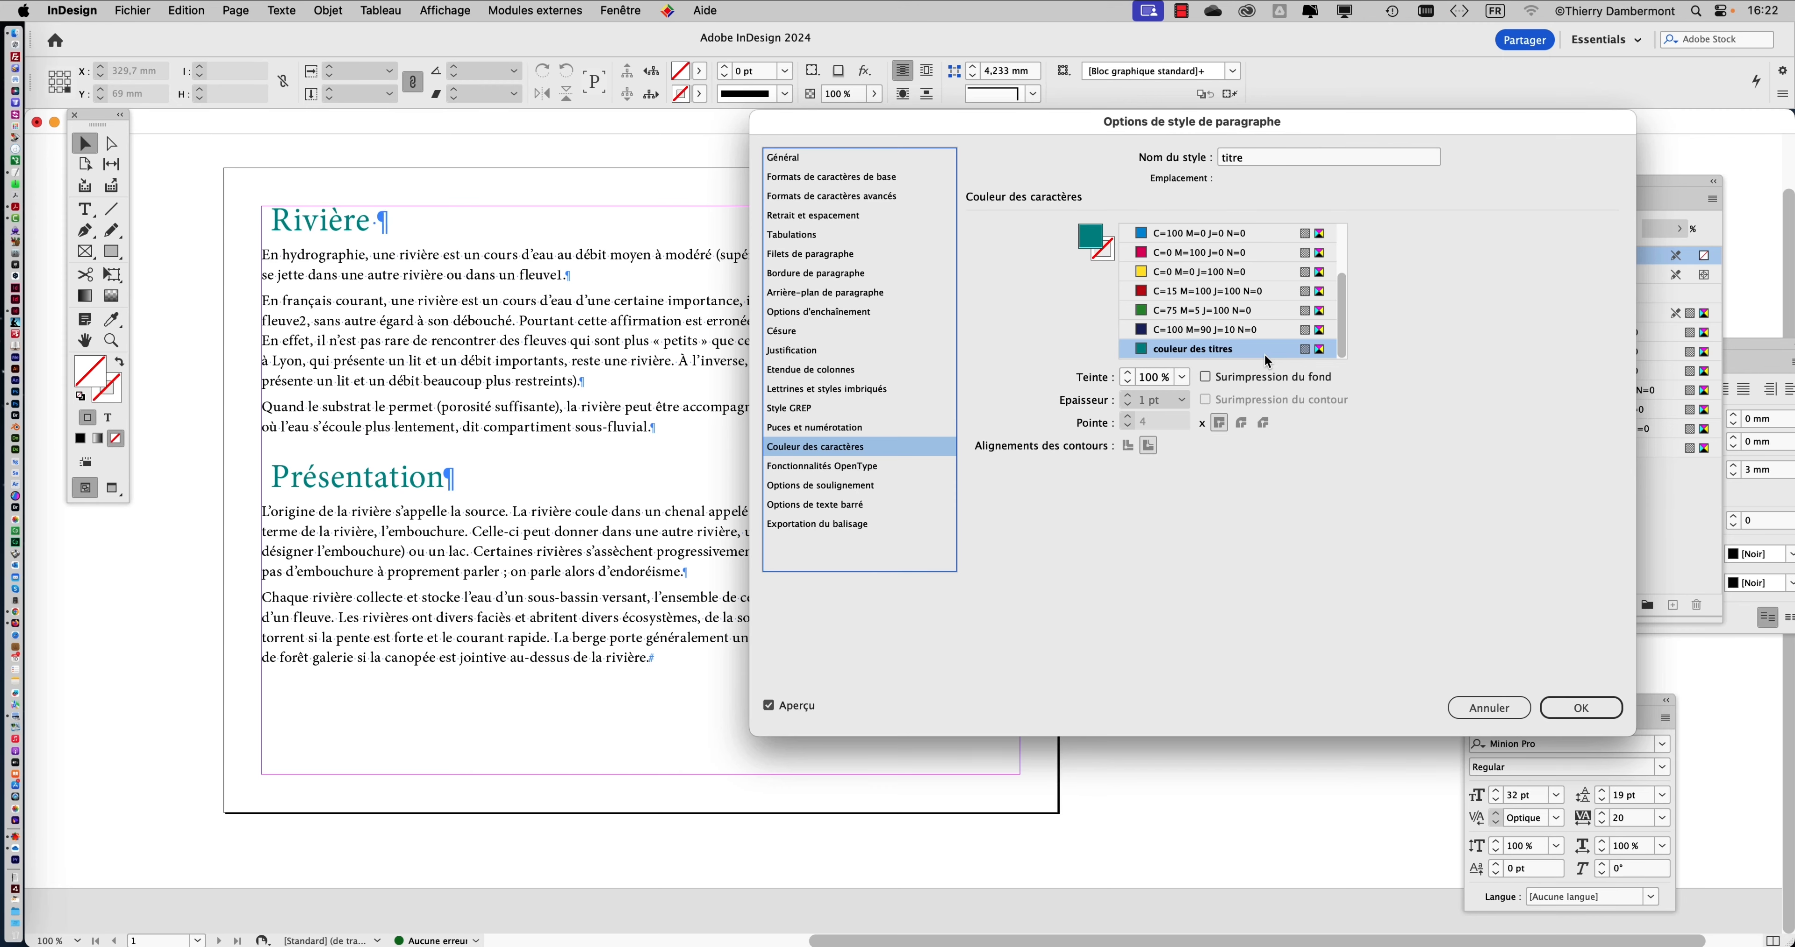
pyautogui.click(1489, 708)
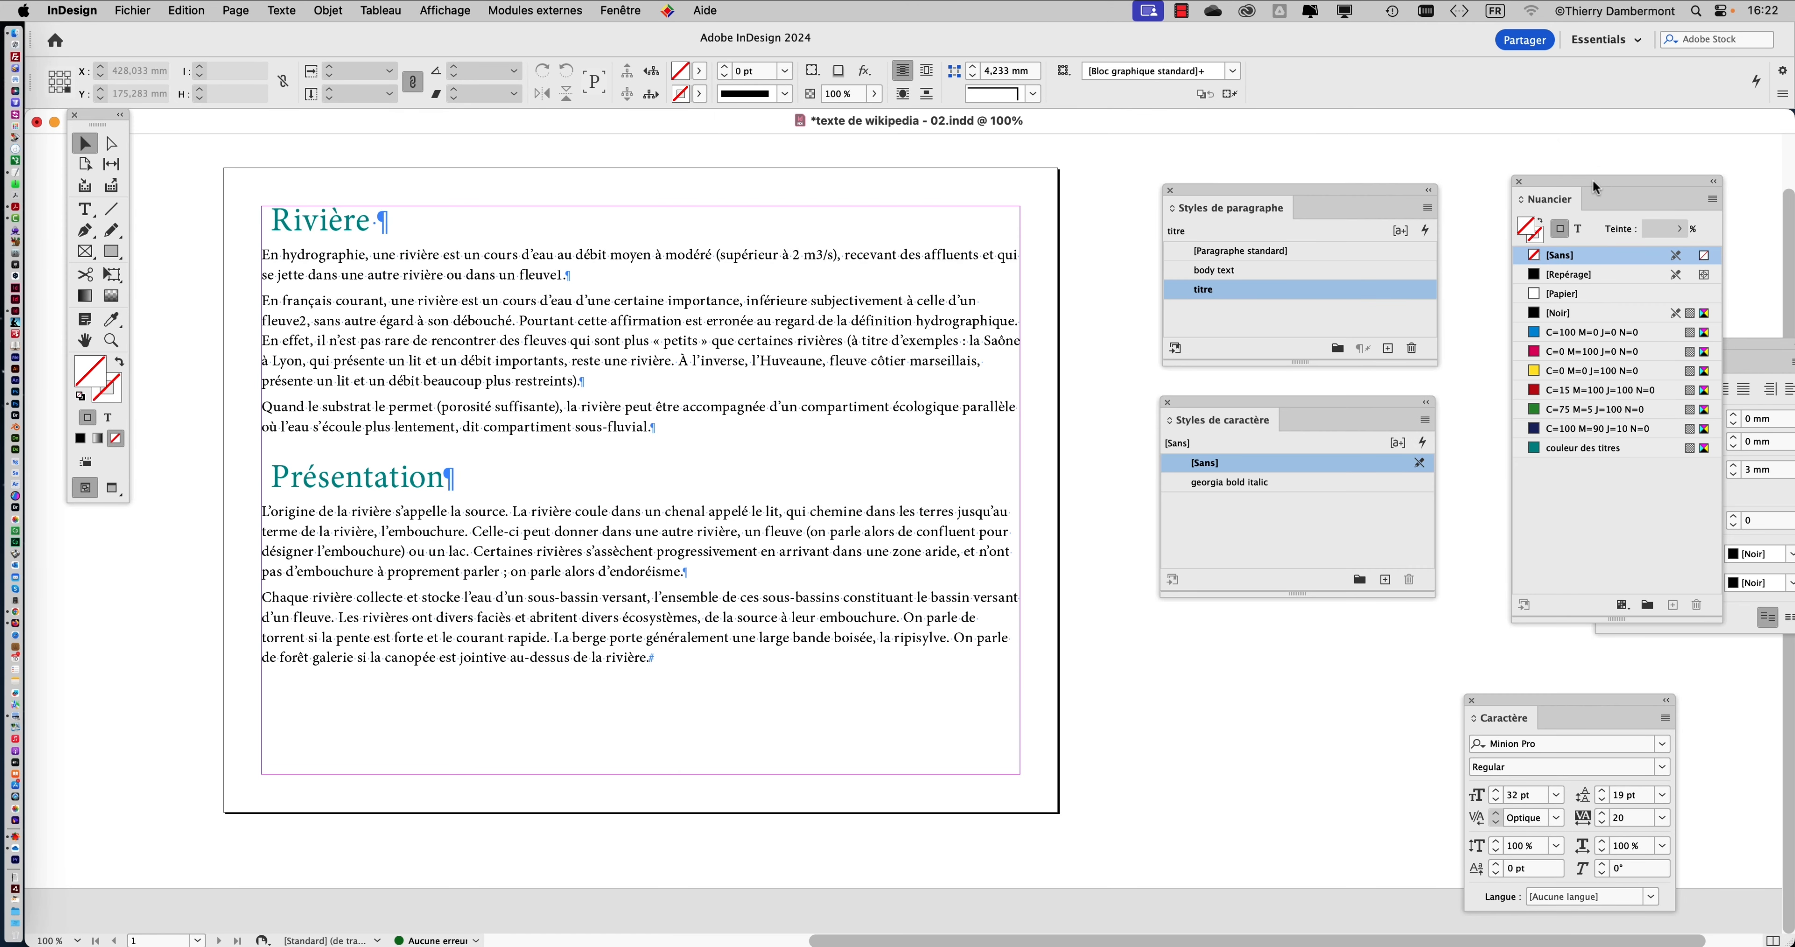
# Edit the "couleur des titres" swatch to 18 % cyan and 80 % magenta, and move the swatches clear of the page.
pyautogui.moveTo(1542, 182); pyautogui.dragTo(1028, 132)
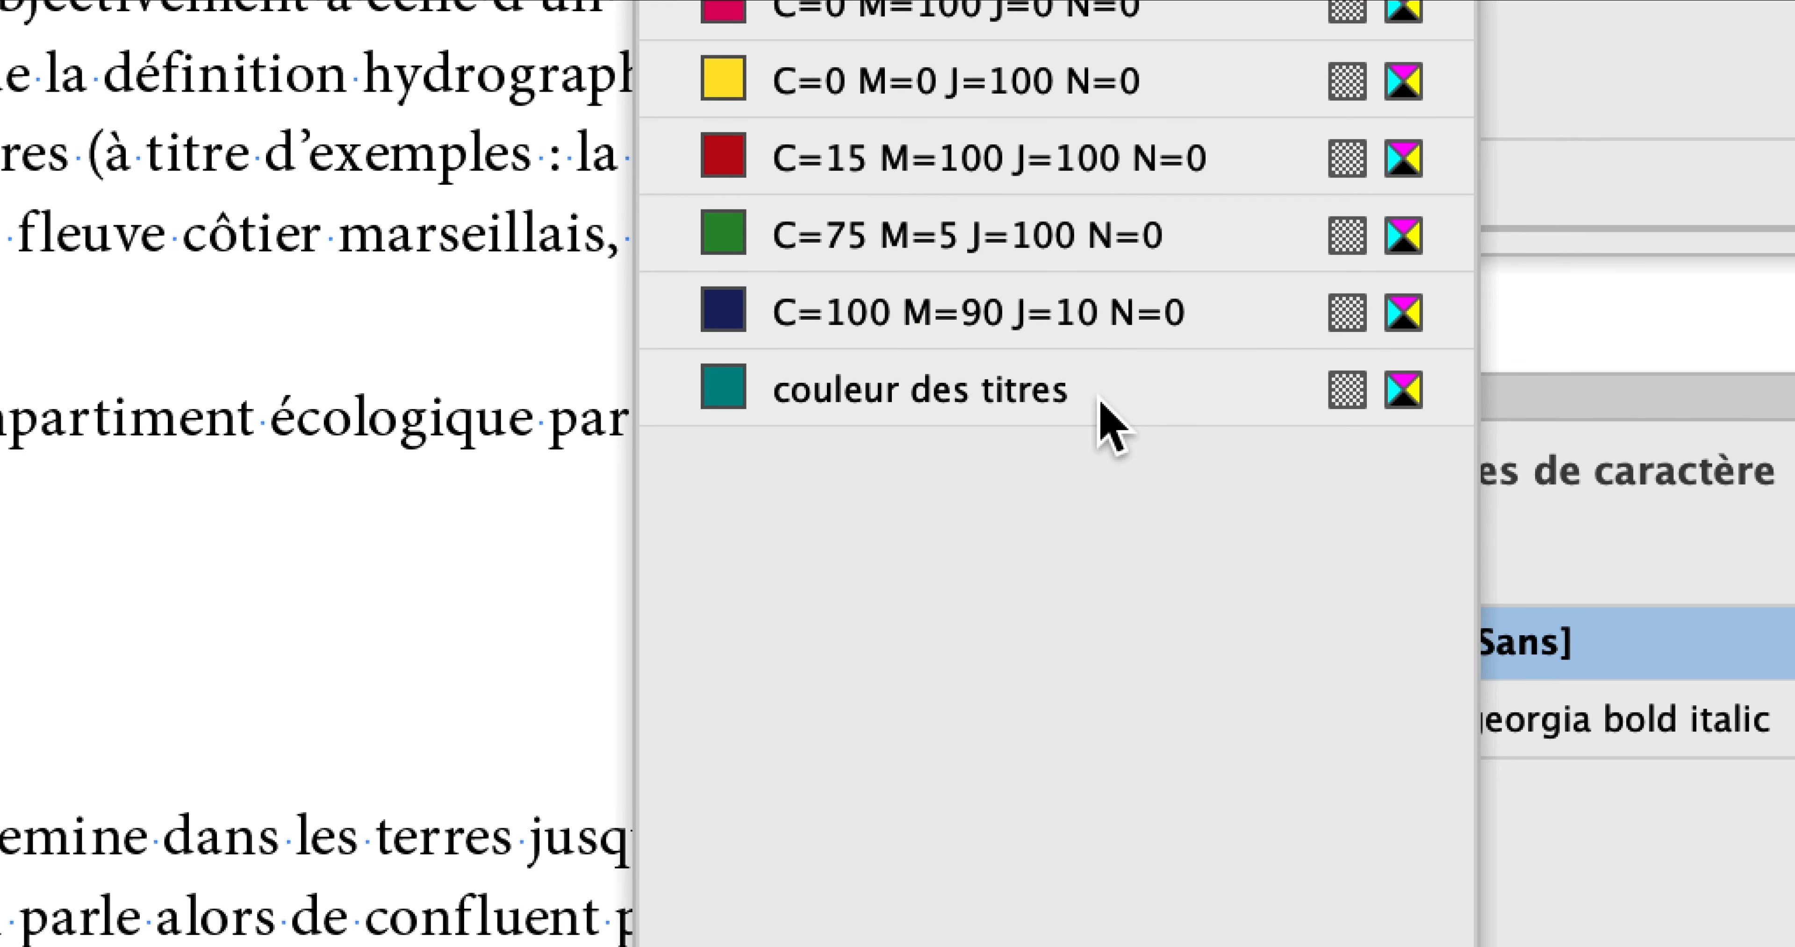
pyautogui.click(1100, 403)
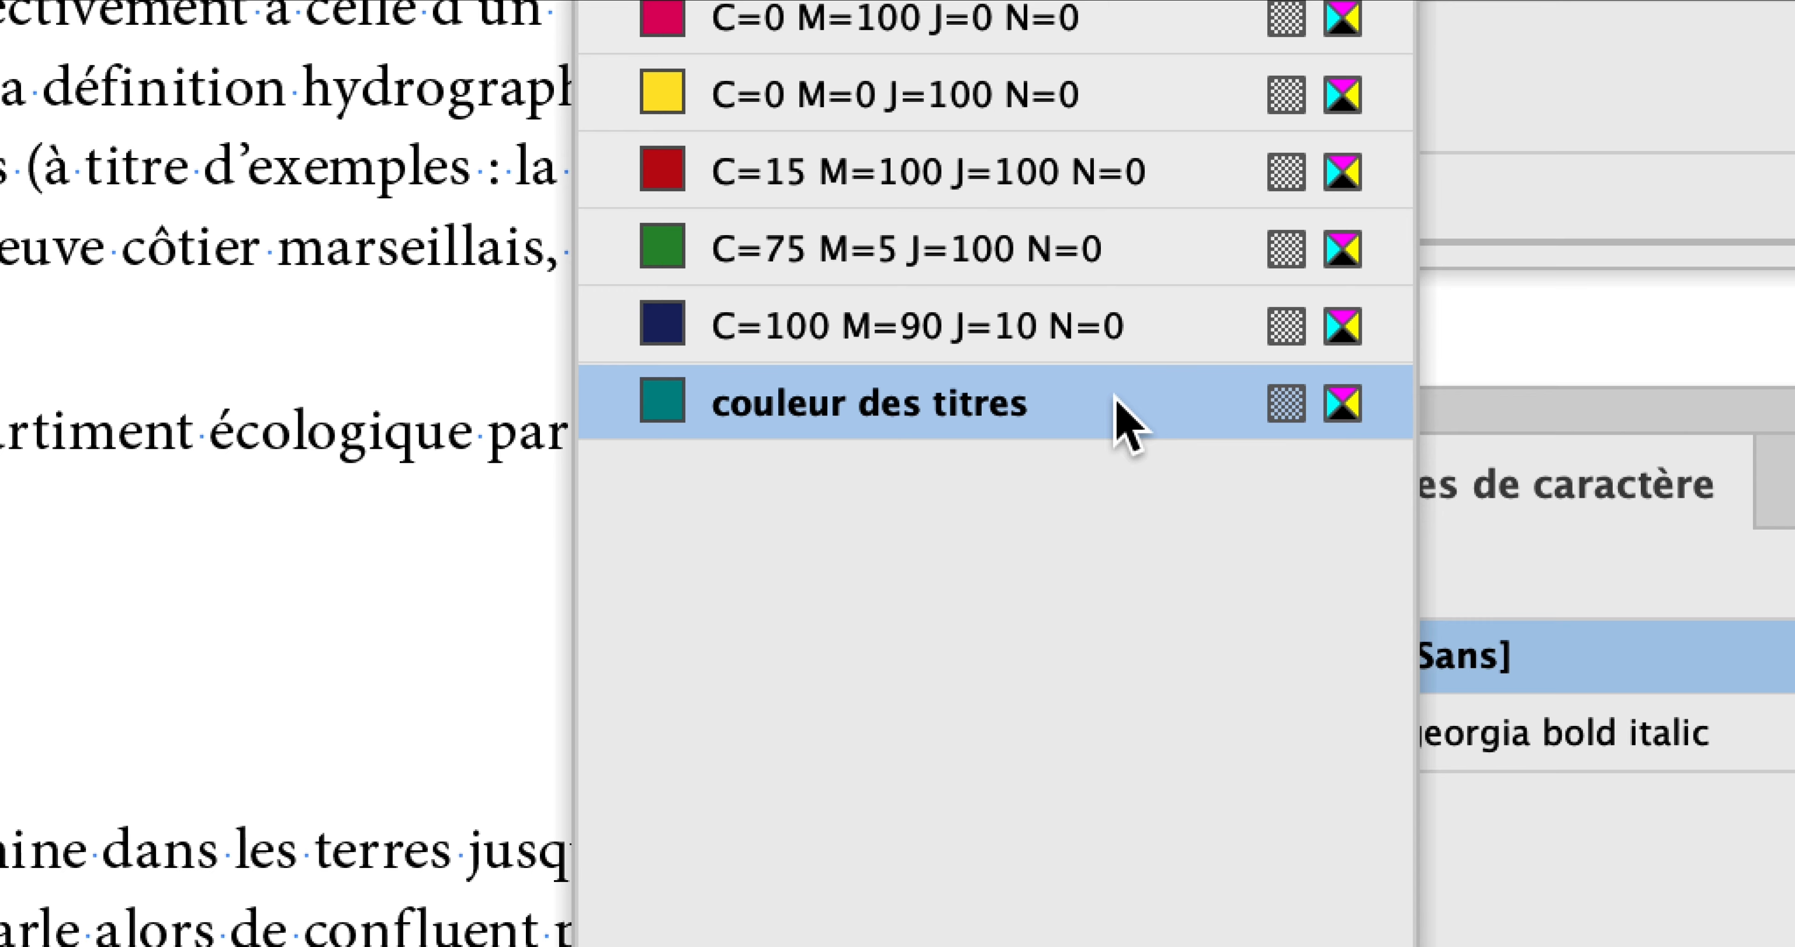
pyautogui.doubleClick(1114, 402)
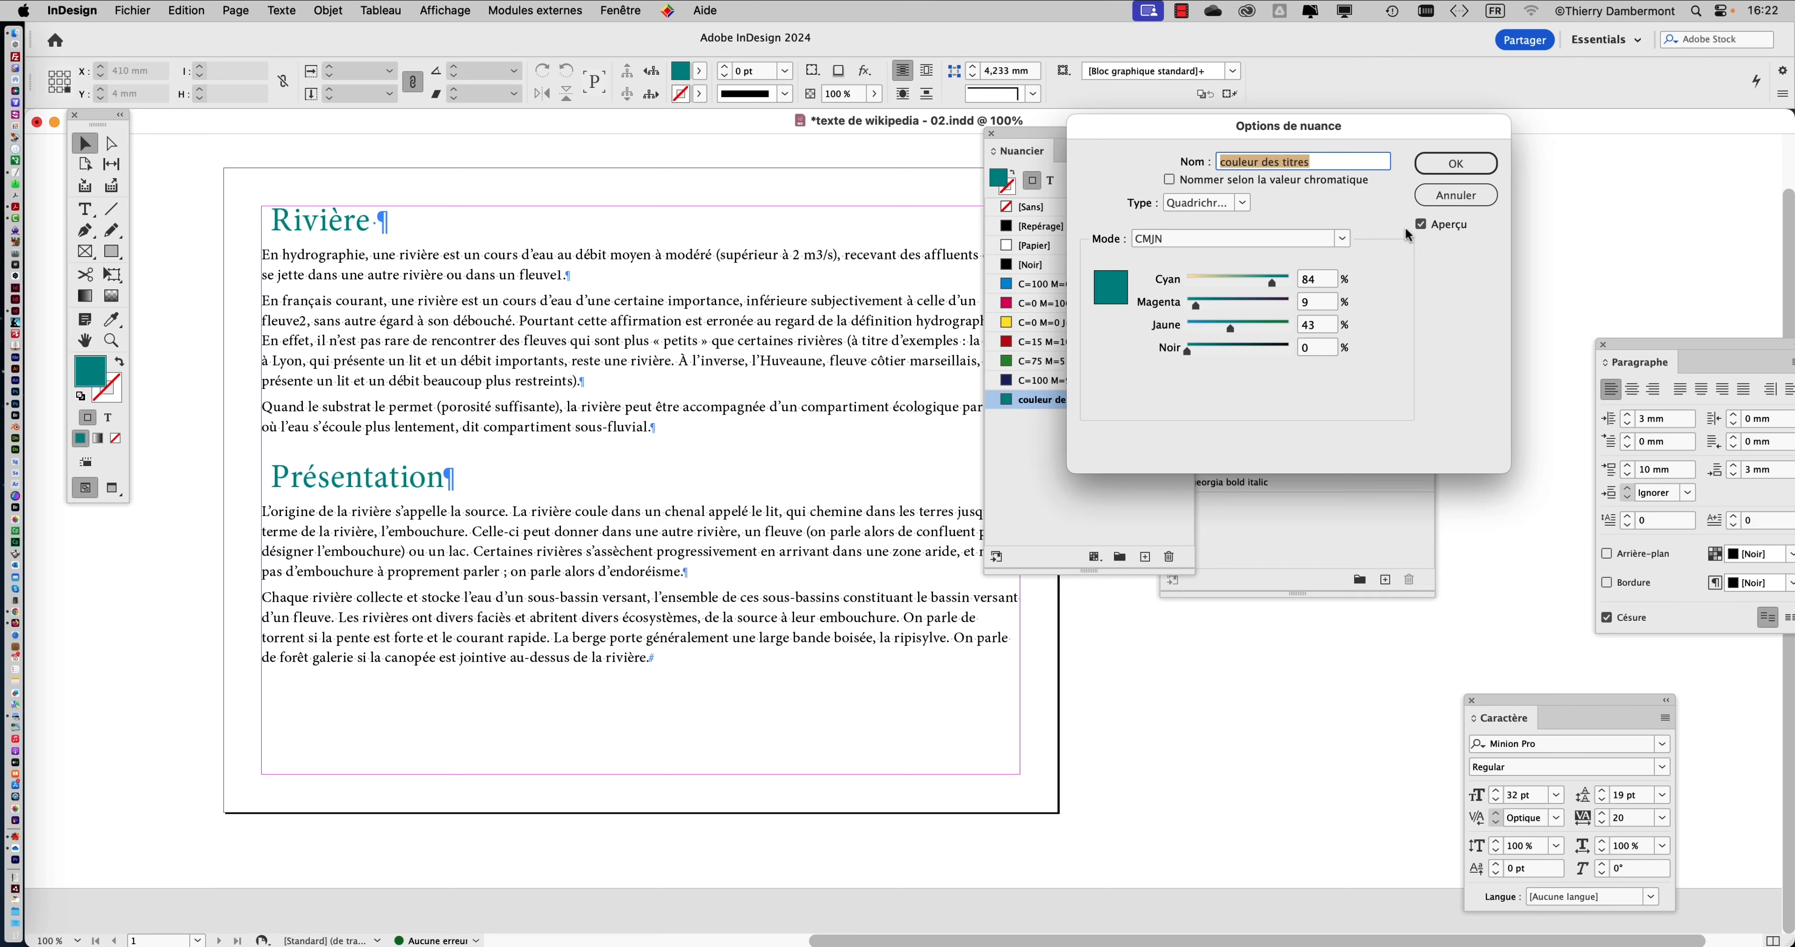
pyautogui.moveTo(1272, 282); pyautogui.dragTo(1204, 281)
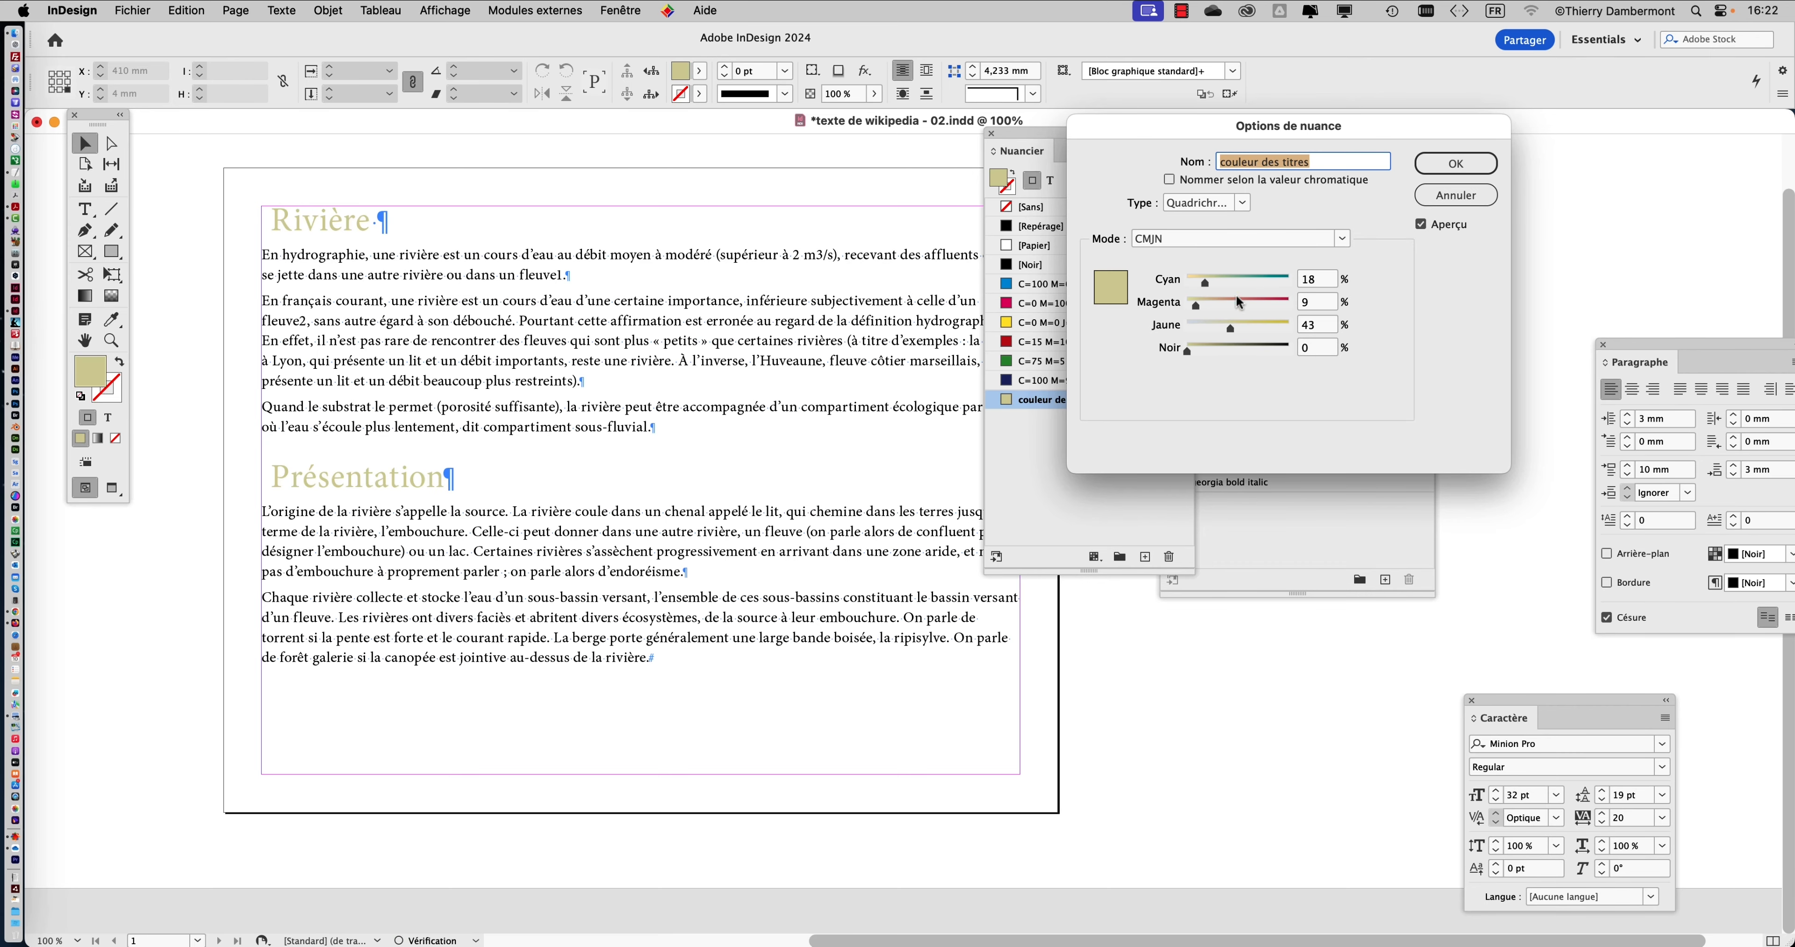
pyautogui.click(1266, 304)
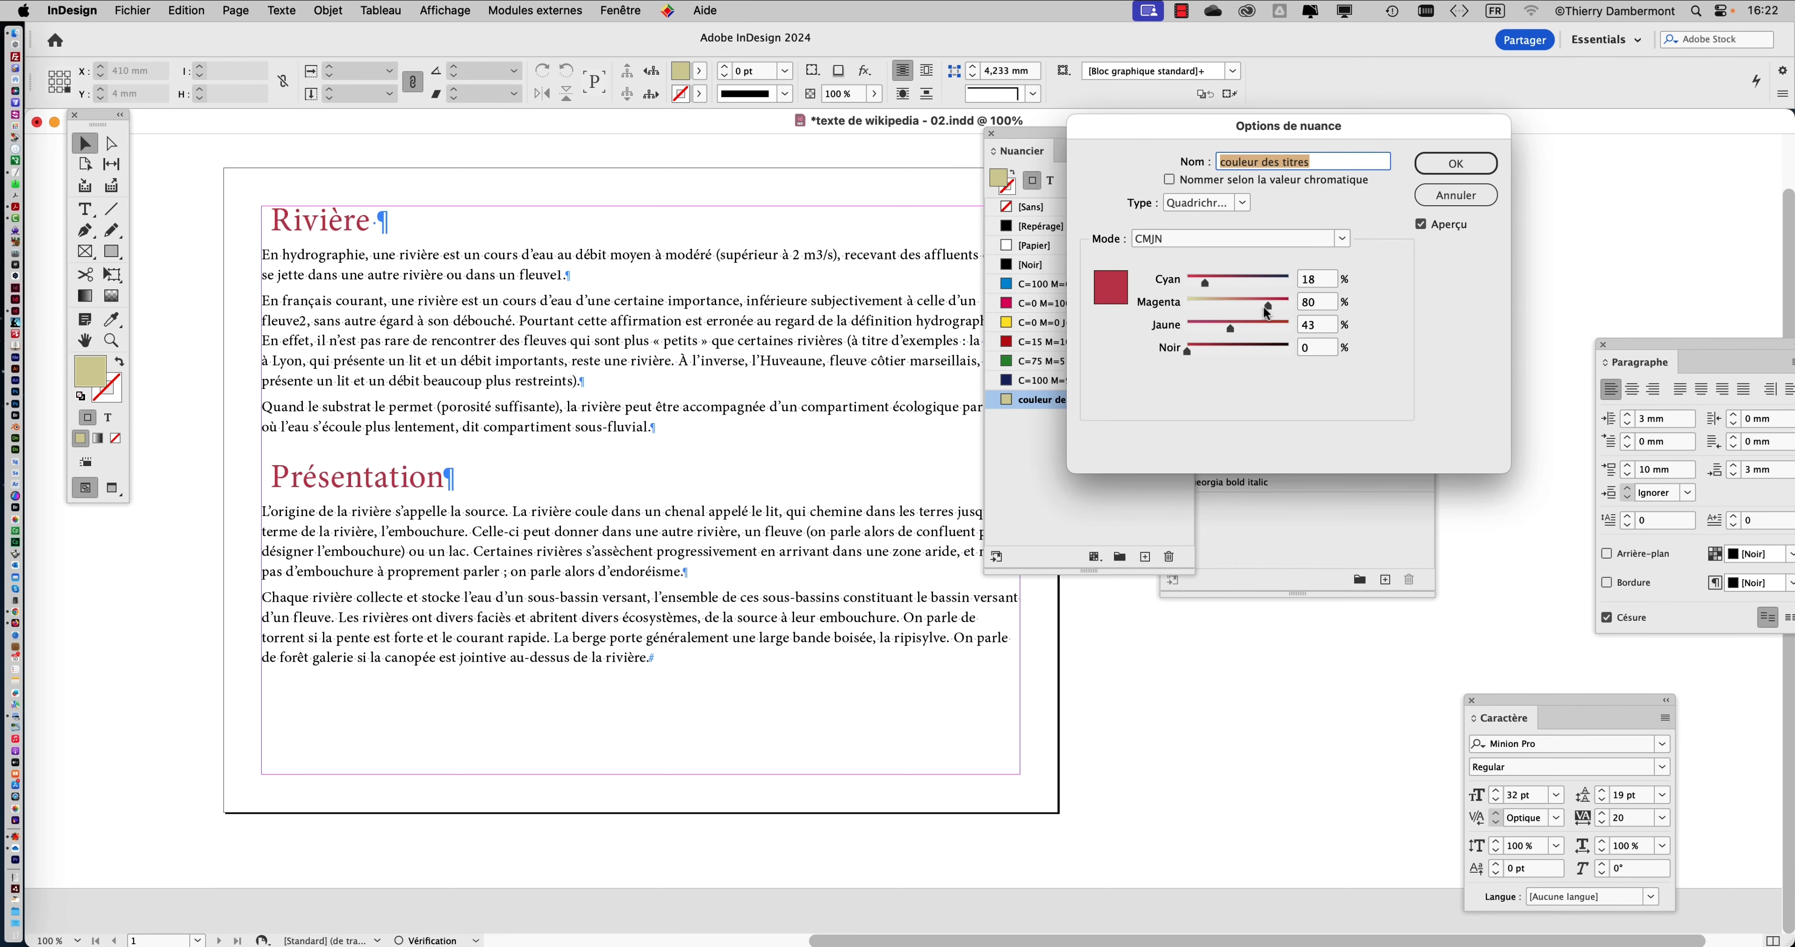
pyautogui.click(1453, 174)
pyautogui.moveTo(1129, 130); pyautogui.dragTo(1620, 98)
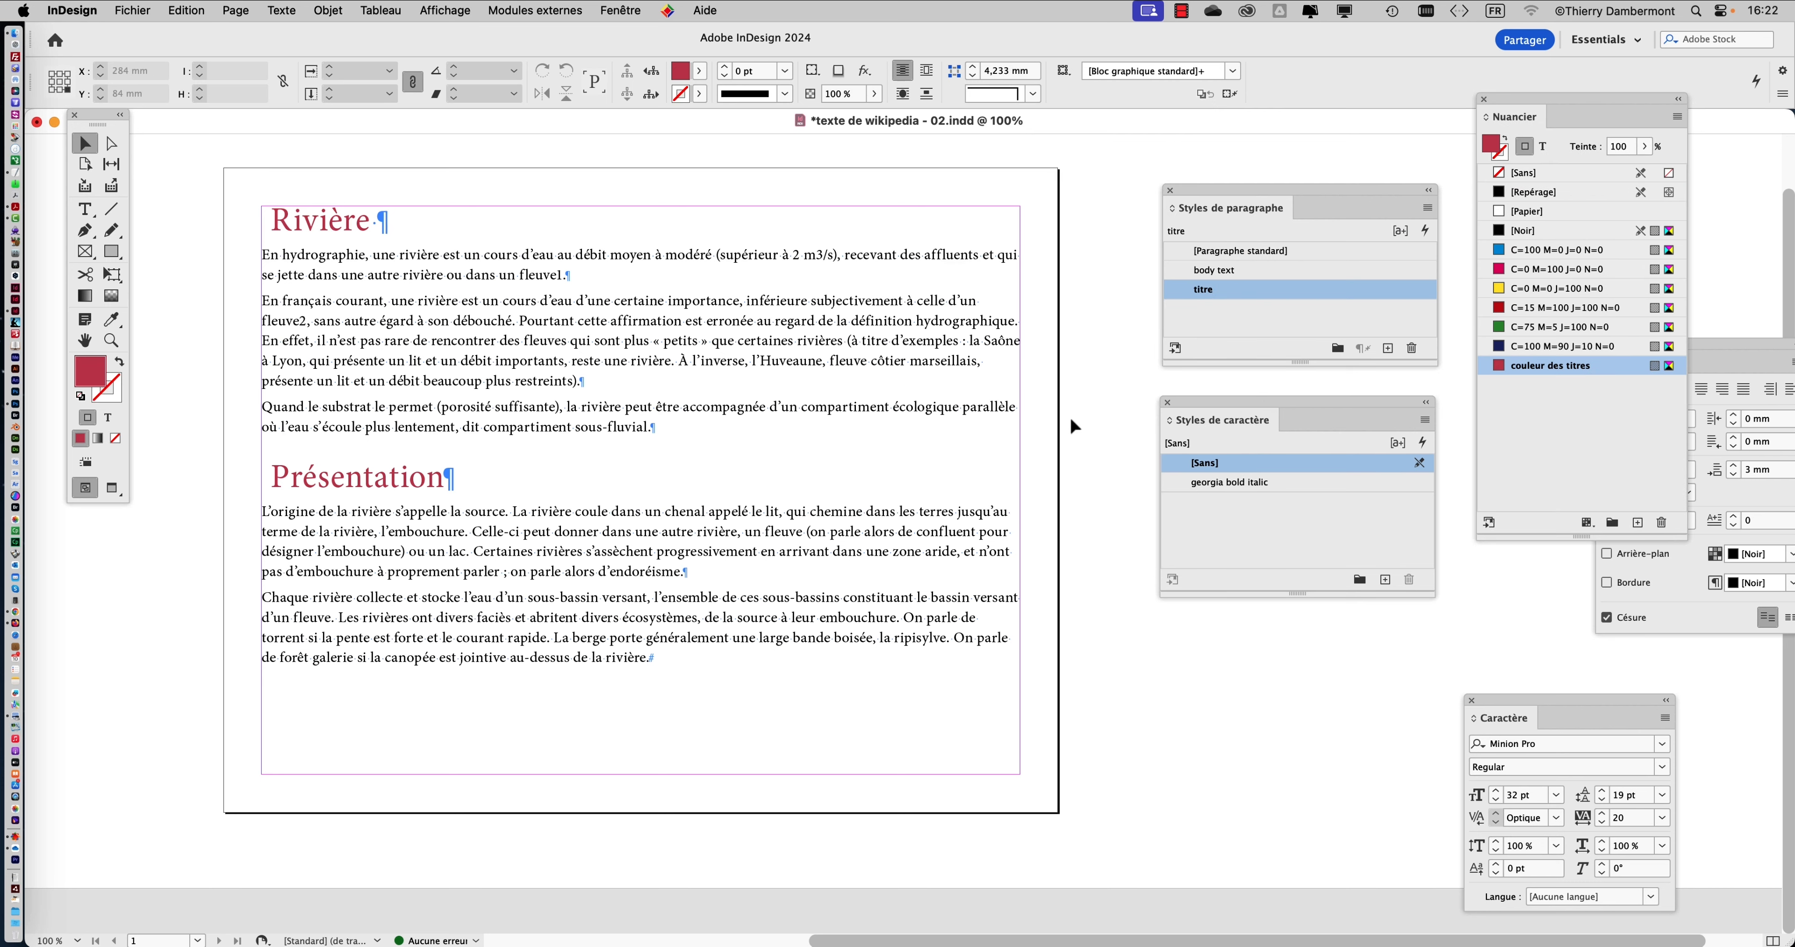
# Open the text frame options for the article's frame and set 3 columns with a 10 mm gutter.
pyautogui.click(903, 358)
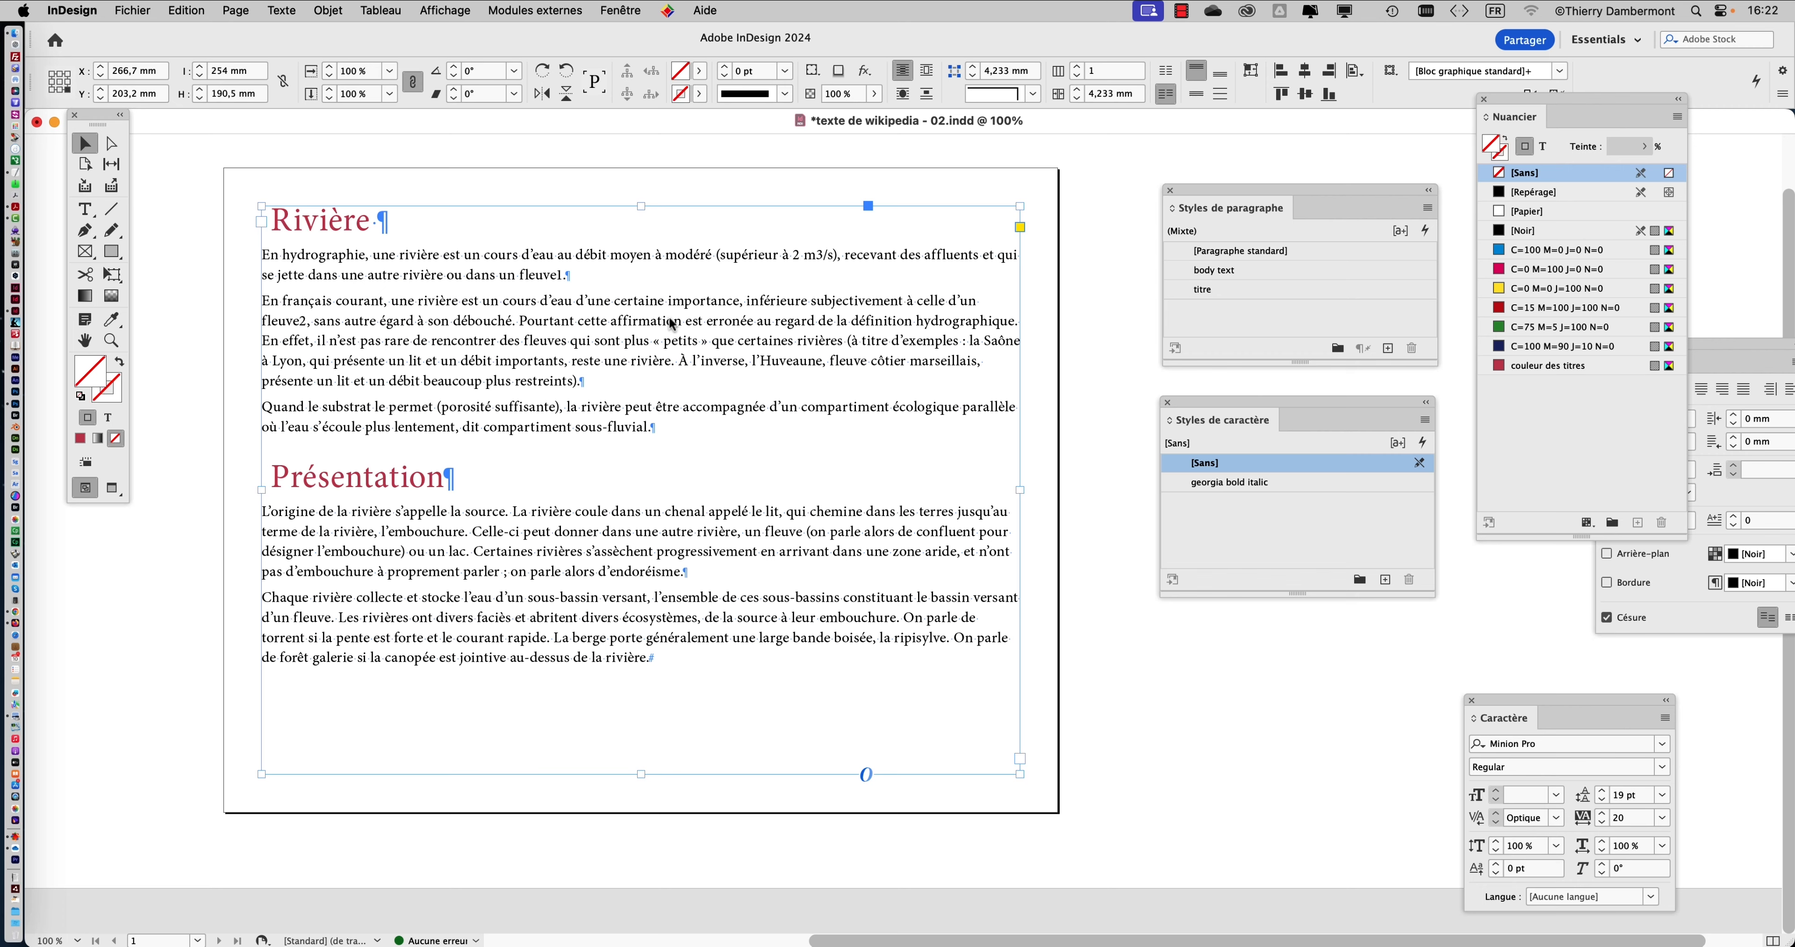
pyautogui.press('super+b')
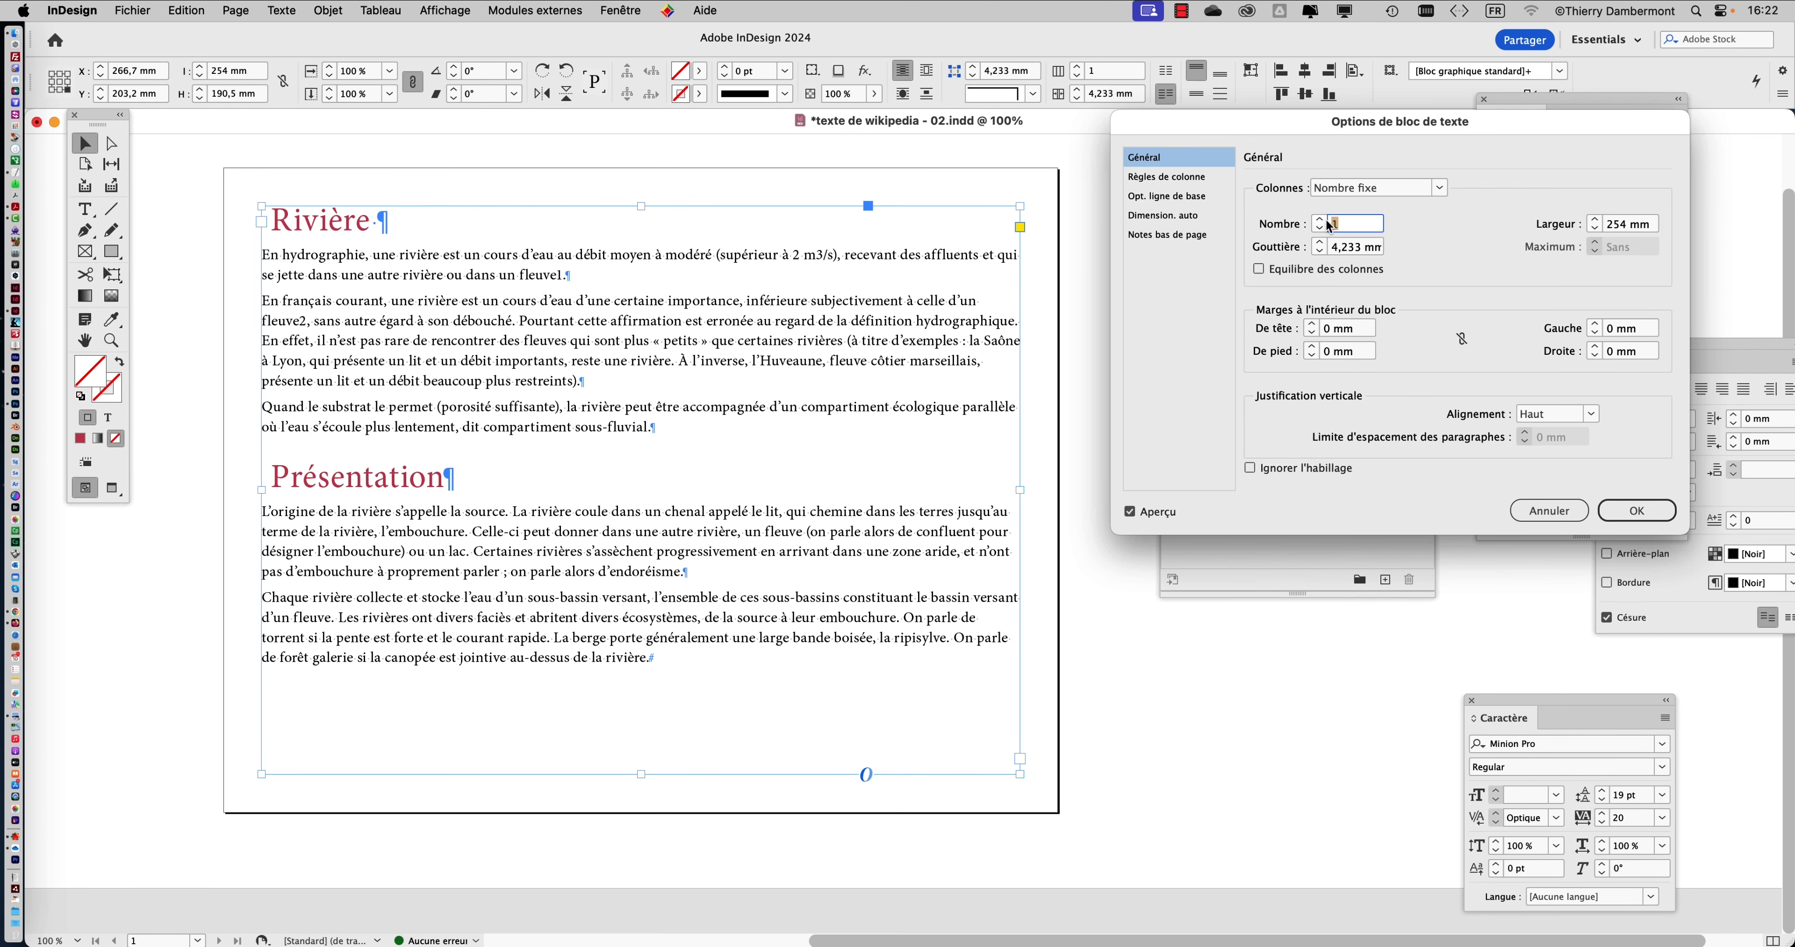
pyautogui.click(1321, 220)
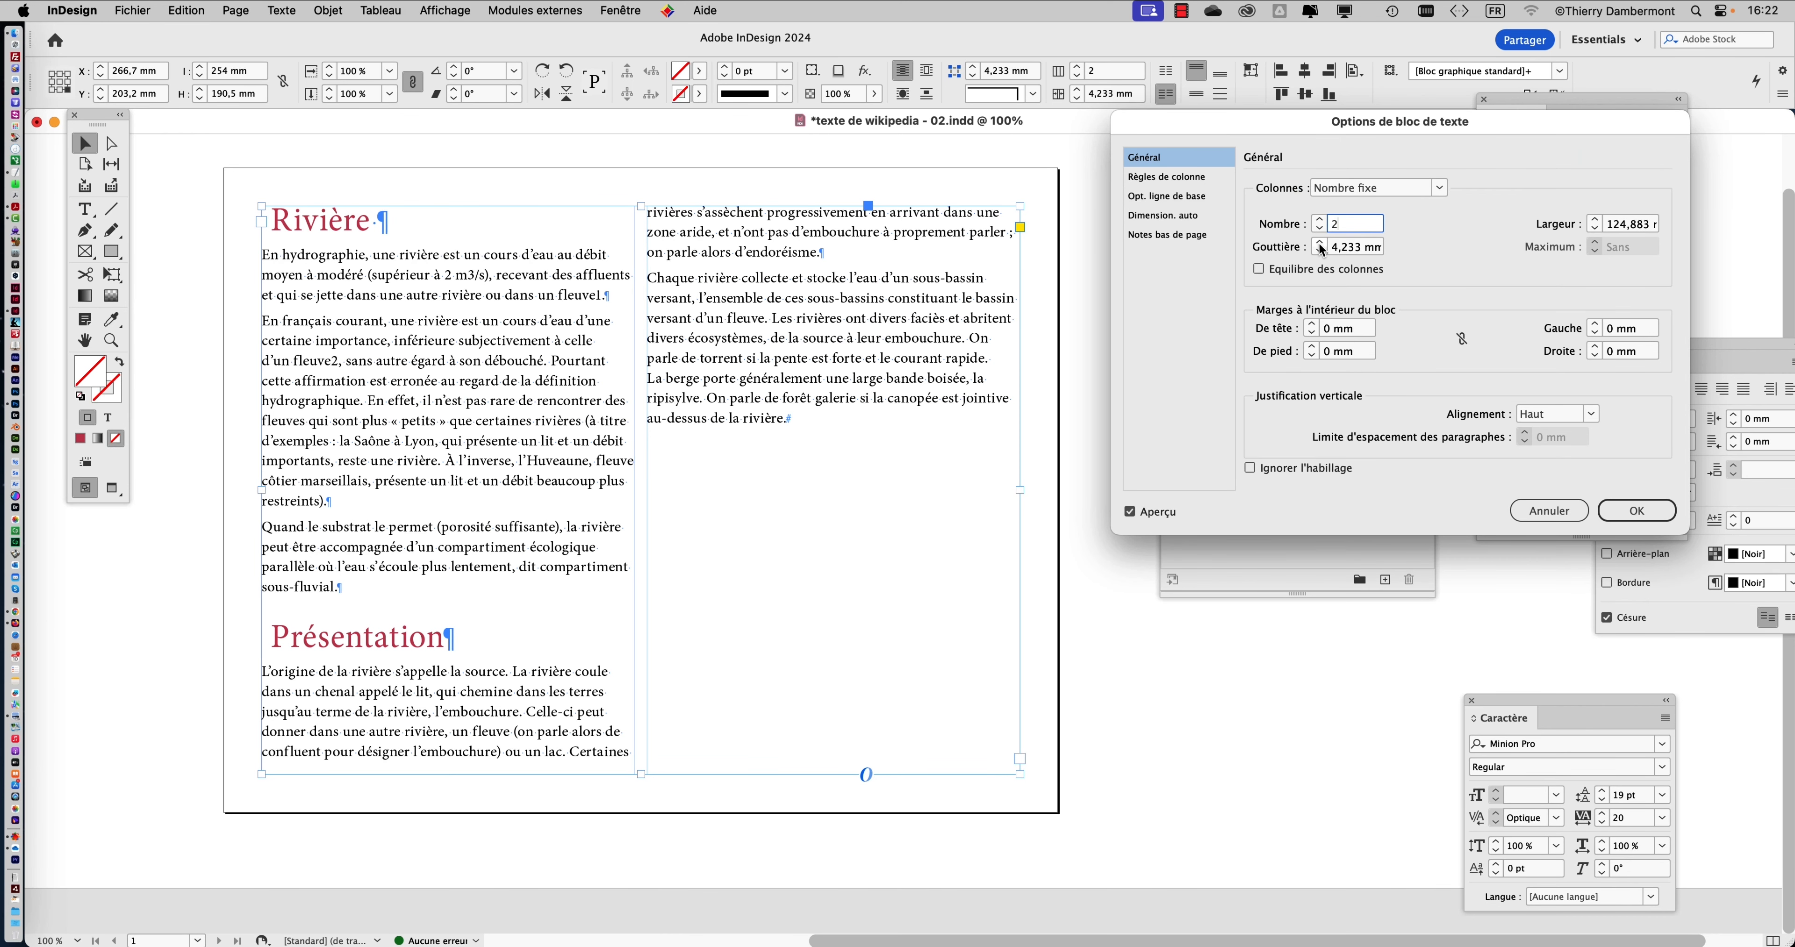
pyautogui.click(1319, 243)
pyautogui.click(1320, 243)
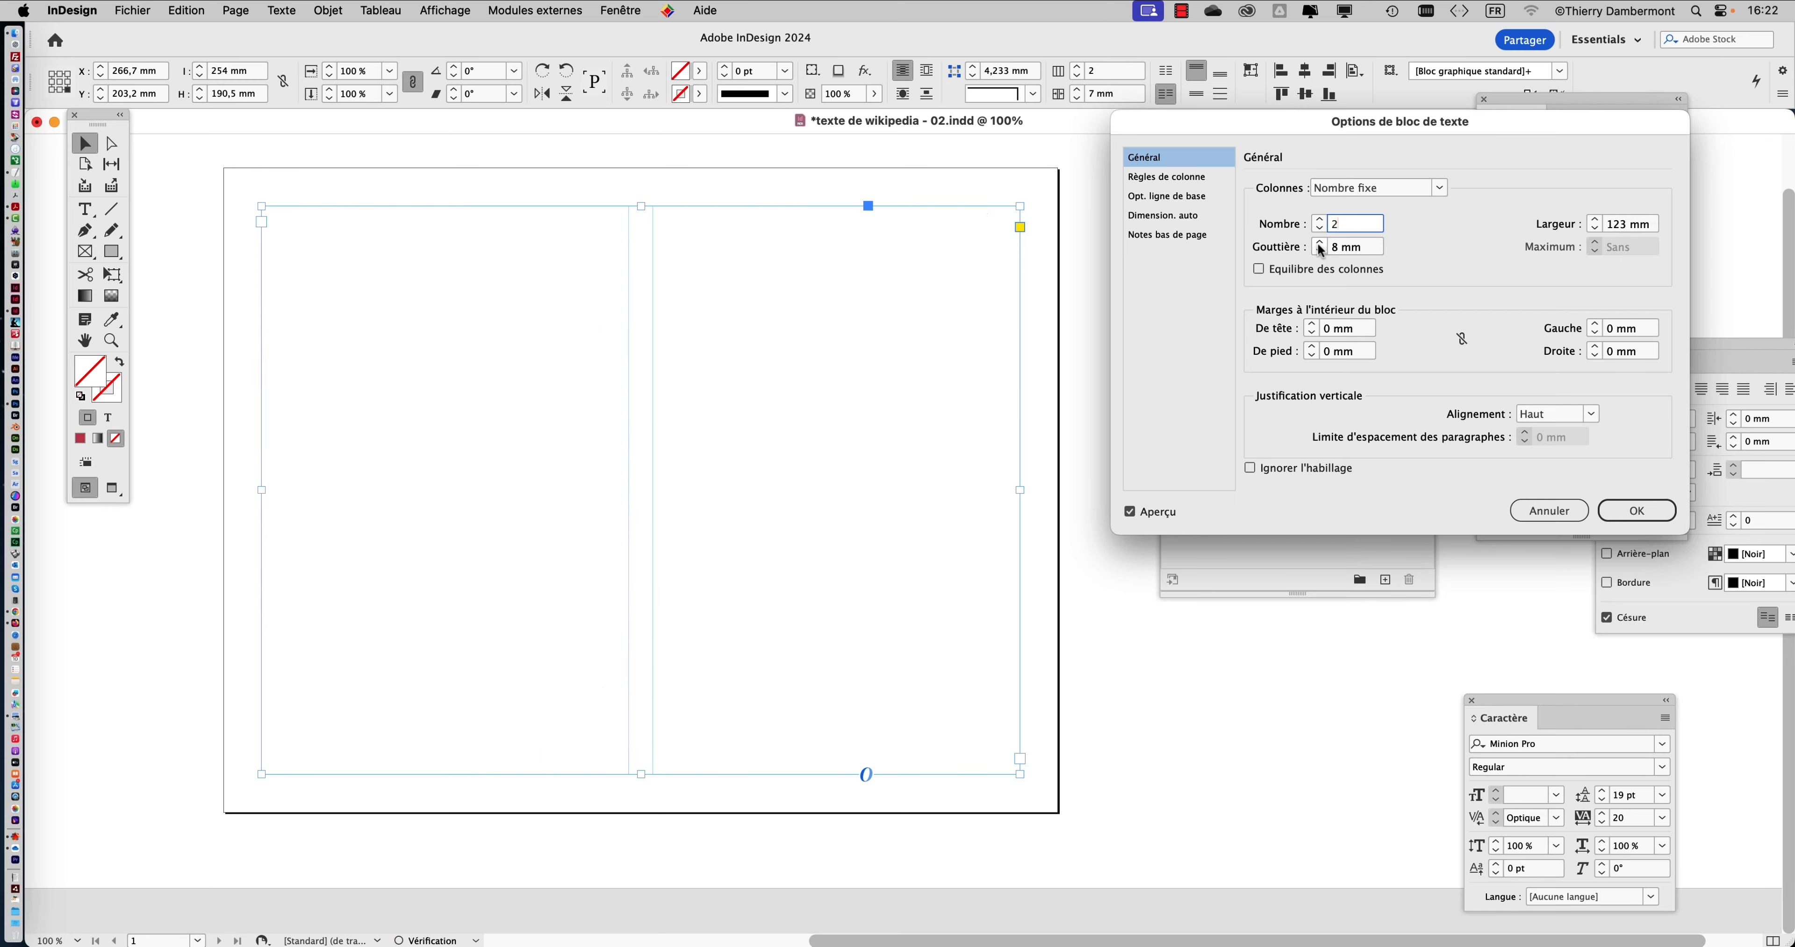
pyautogui.click(1319, 243)
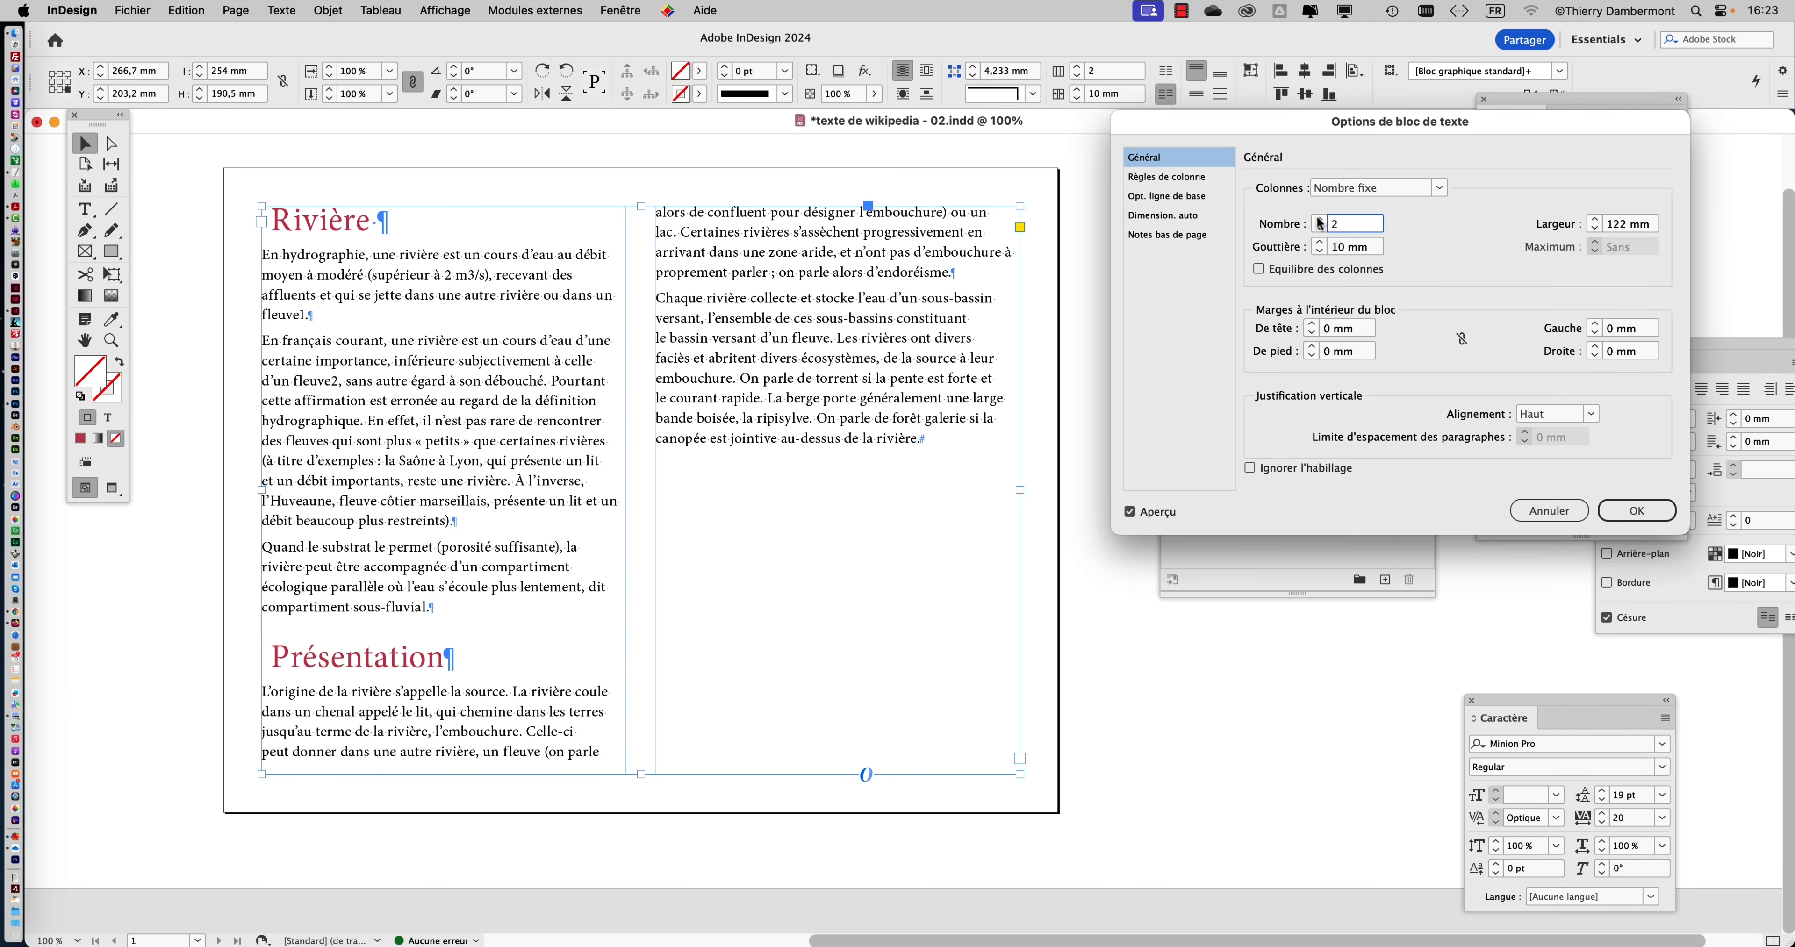
pyautogui.click(1319, 221)
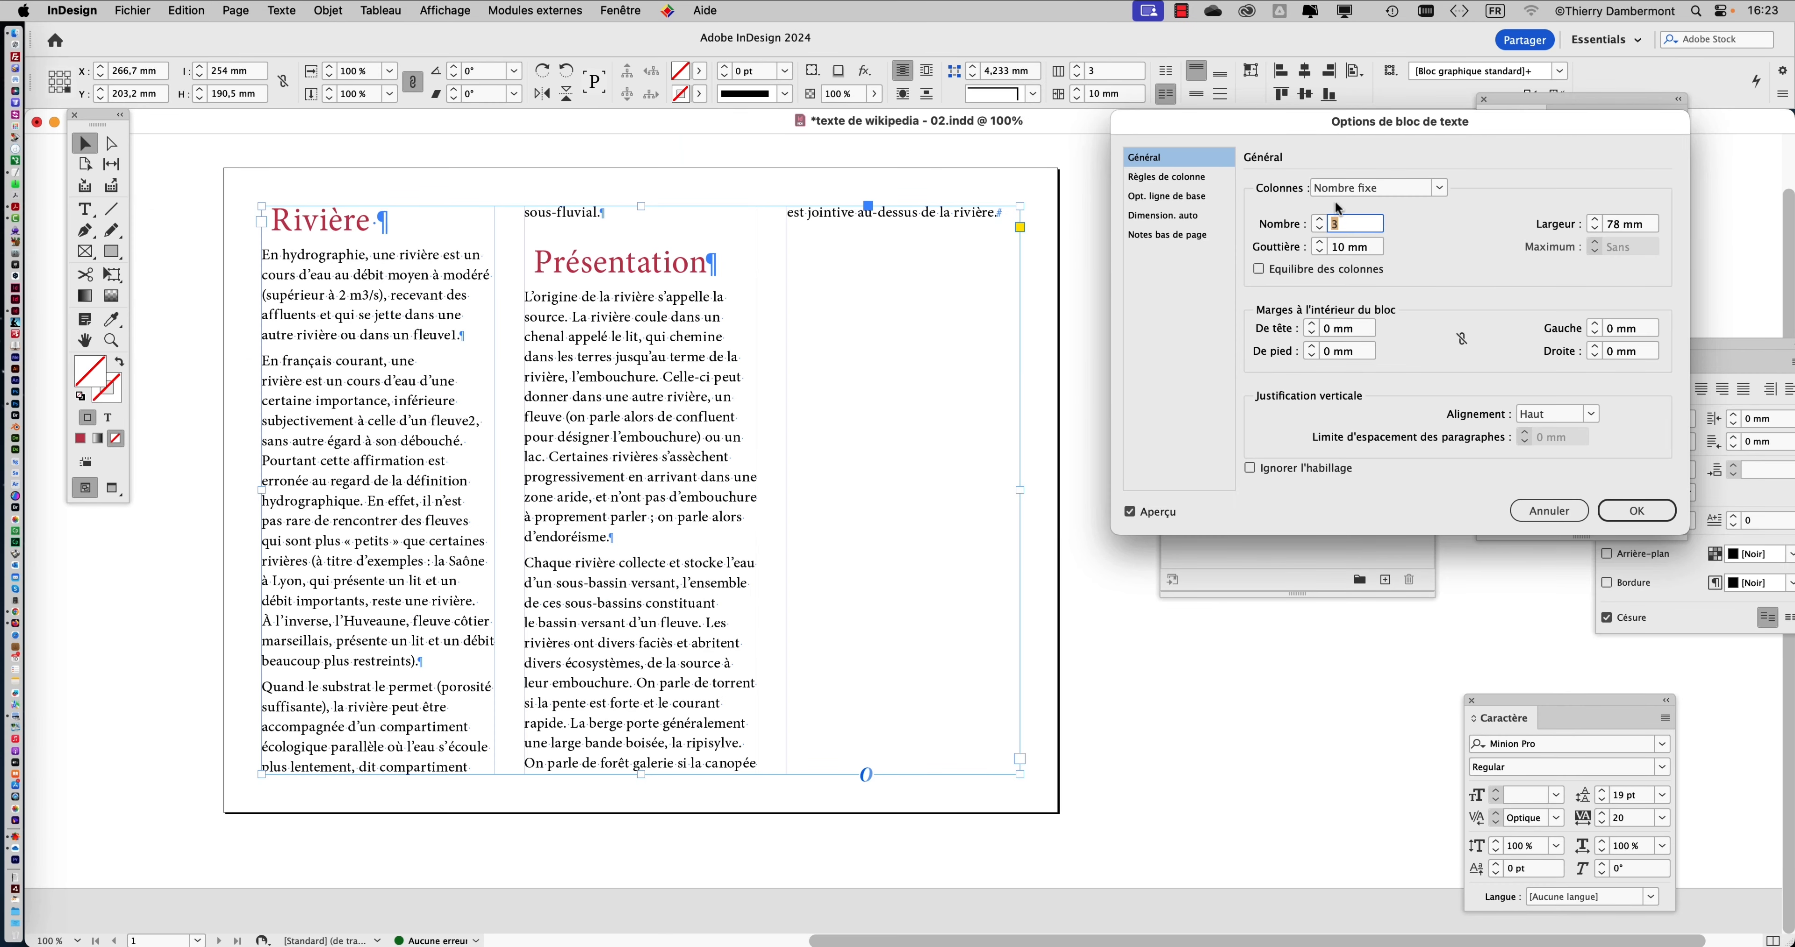
# Compare the article's layout with the column preview off and on, and apply the text frame options.
pyautogui.click(1145, 517)
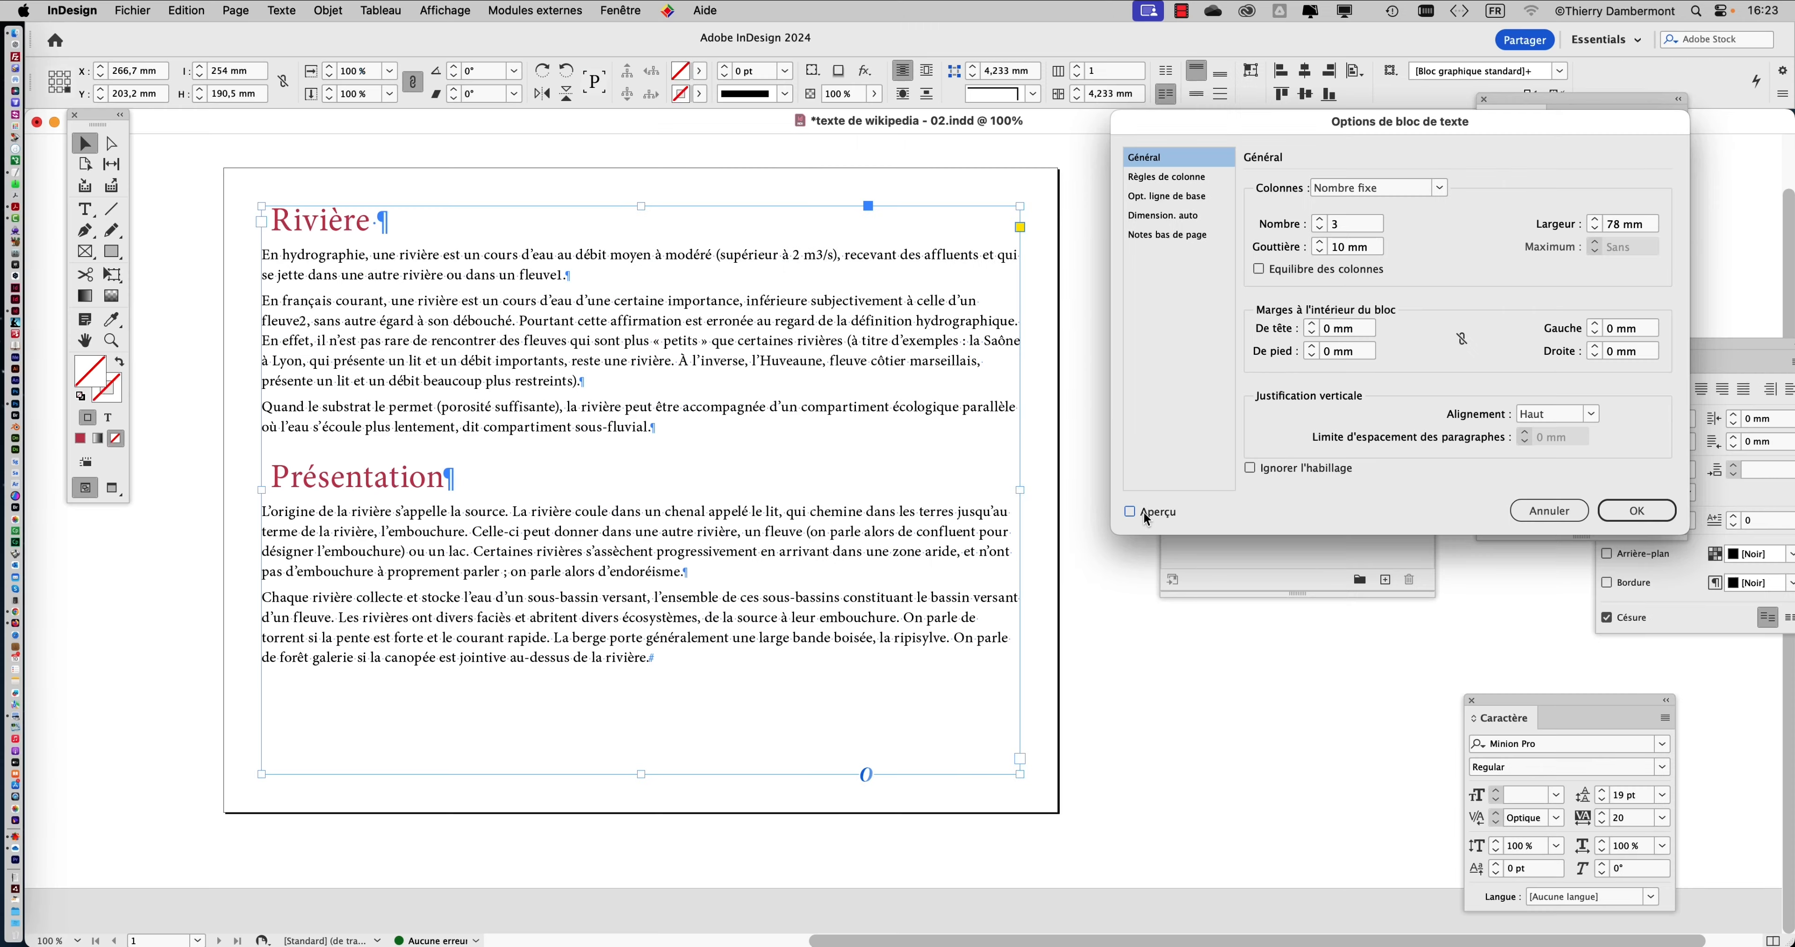
pyautogui.click(1130, 512)
pyautogui.click(1130, 511)
pyautogui.click(1143, 513)
pyautogui.click(1143, 513)
pyautogui.click(1143, 512)
pyautogui.click(1142, 512)
pyautogui.click(1164, 512)
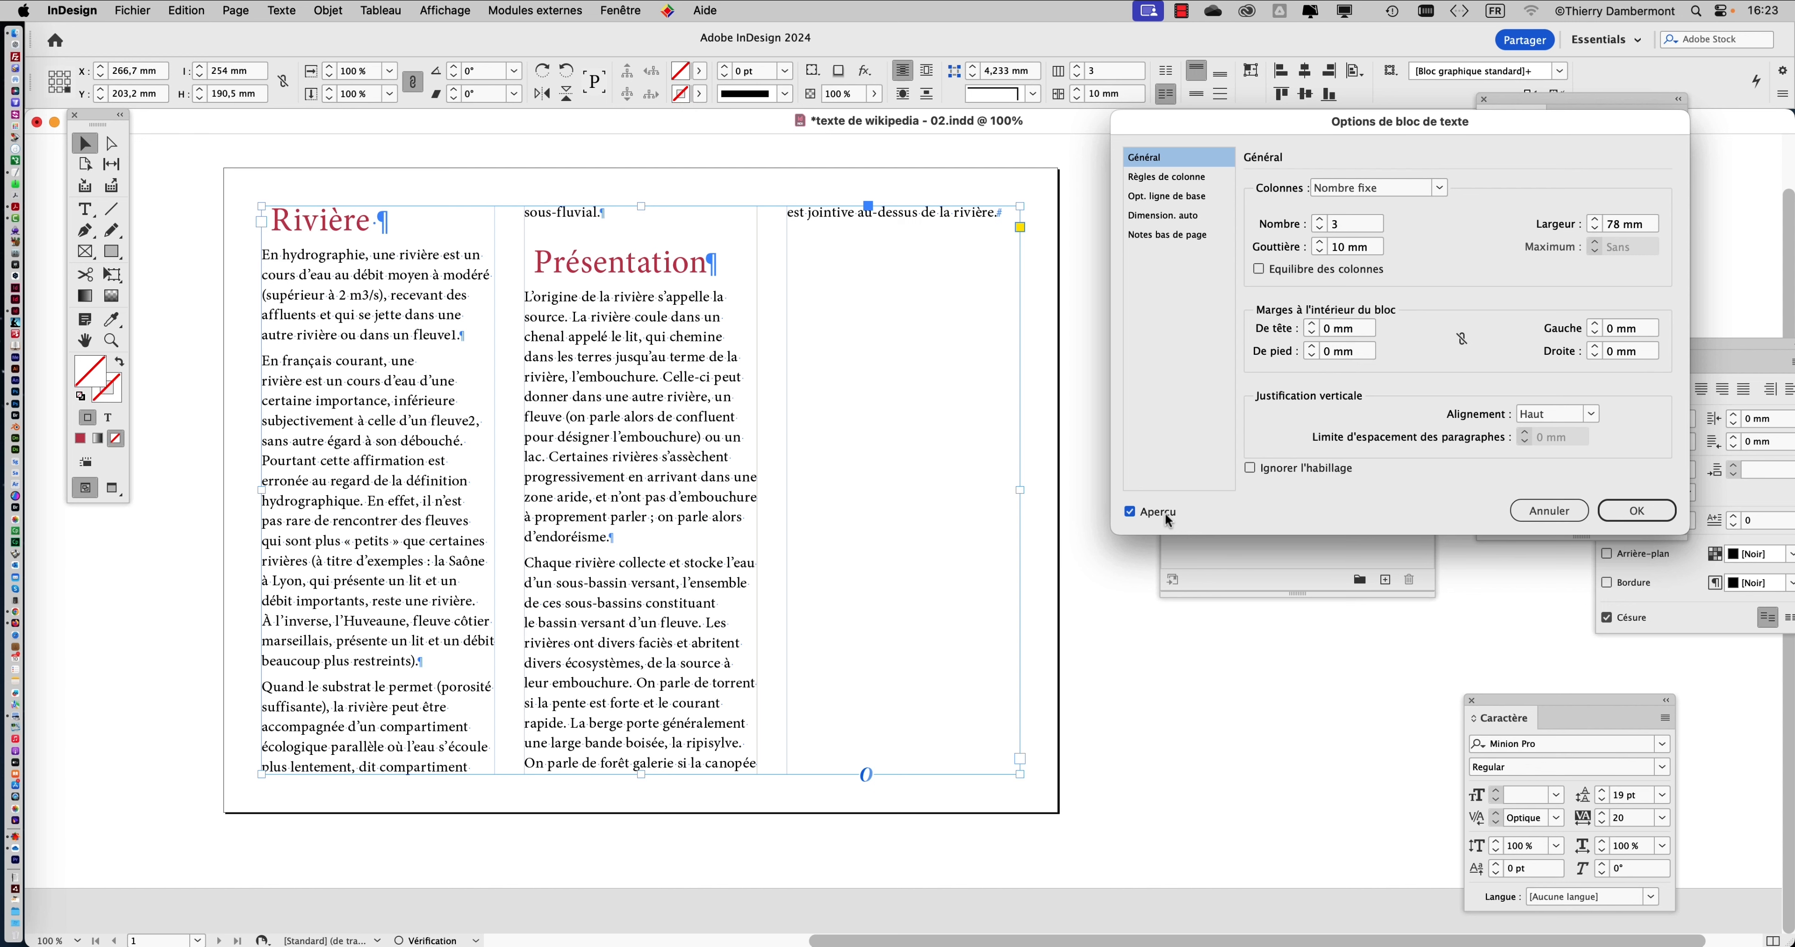
pyautogui.click(1646, 515)
# Save the document under a new file name in the LUNDI folder.
pyautogui.click(132, 9)
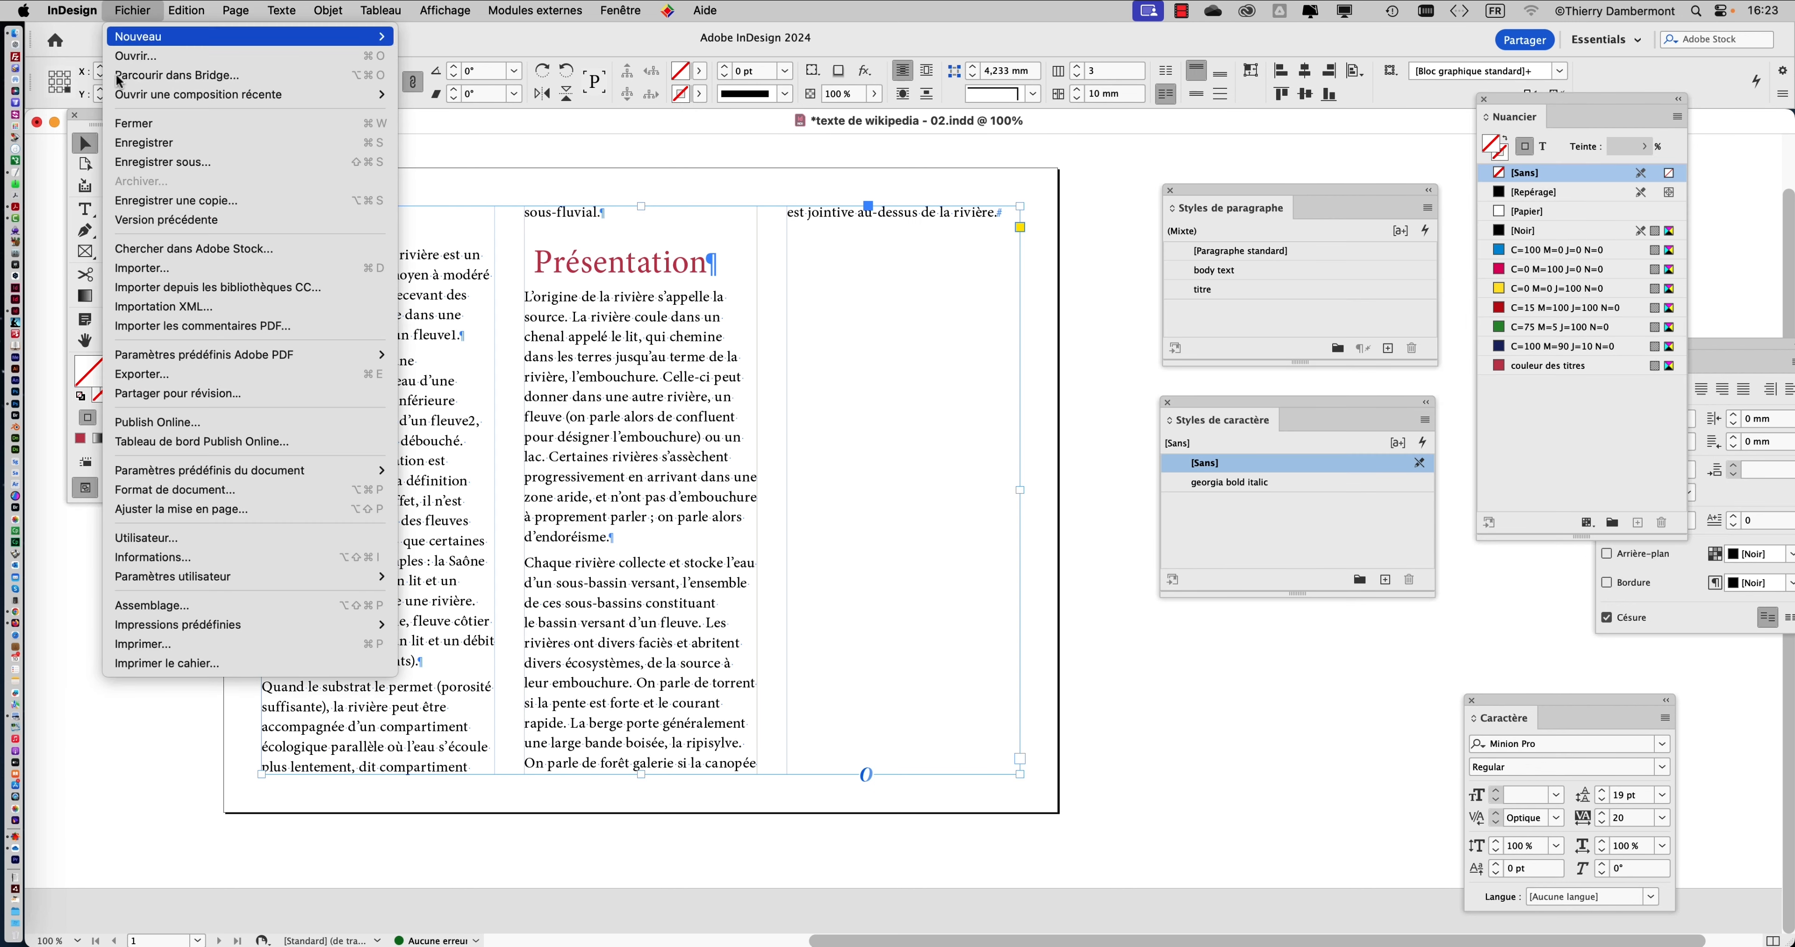
pyautogui.click(168, 166)
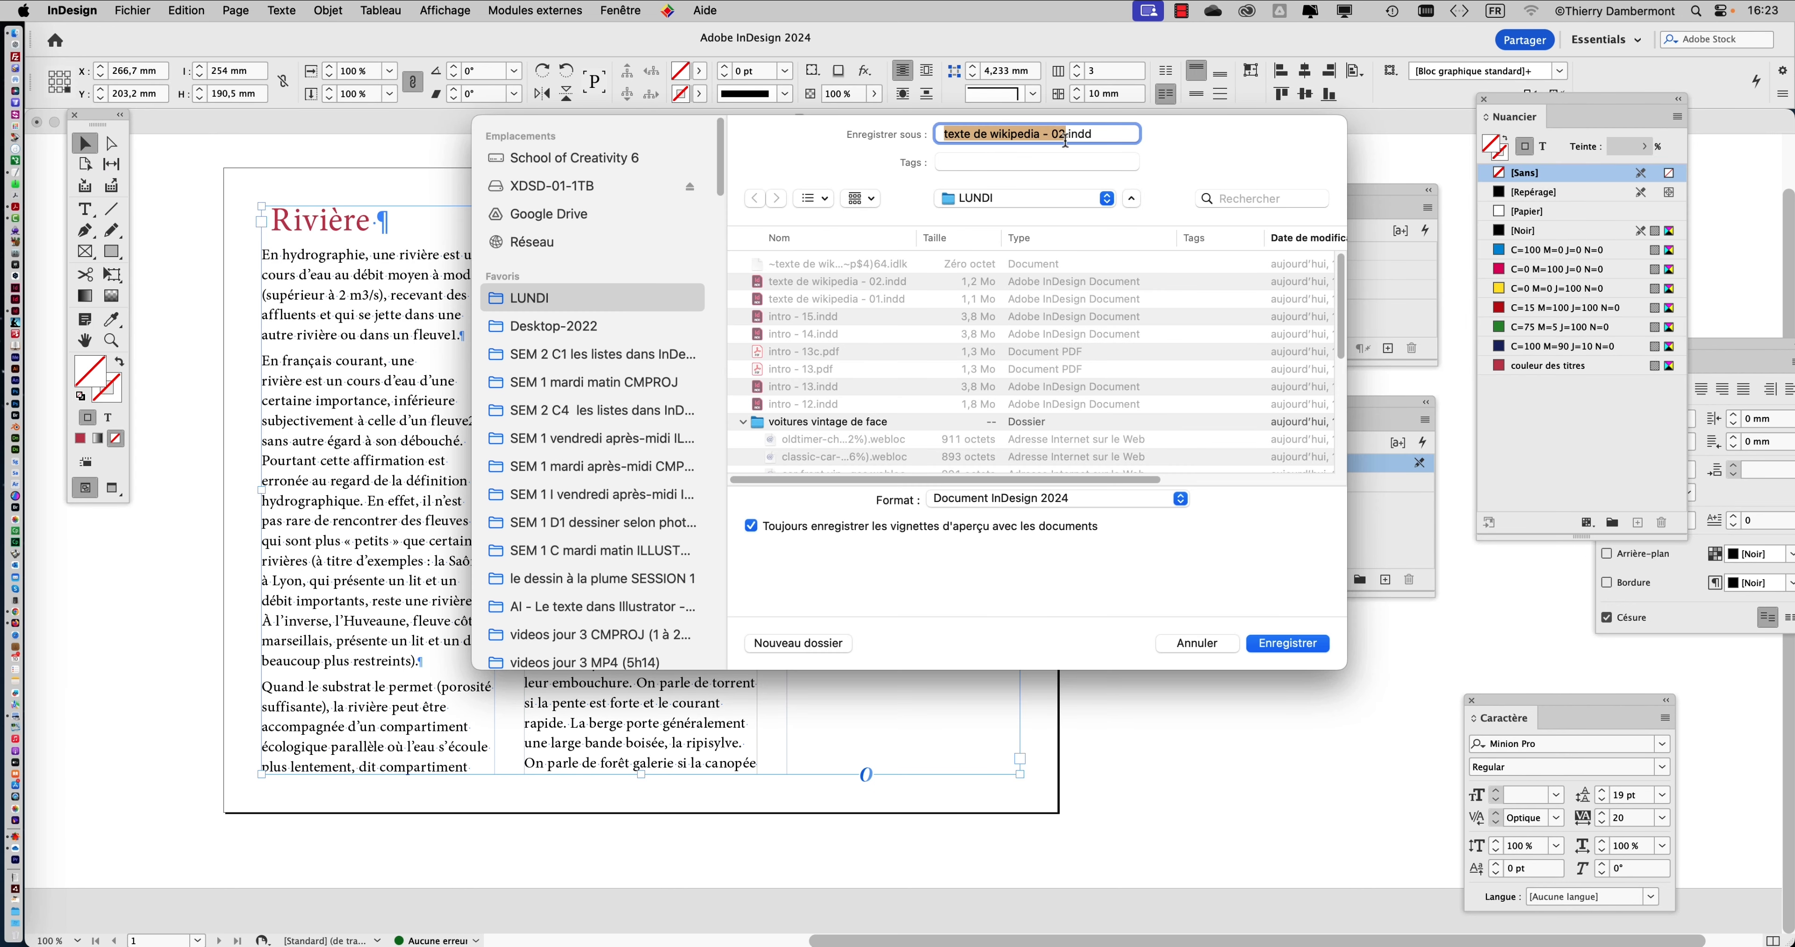